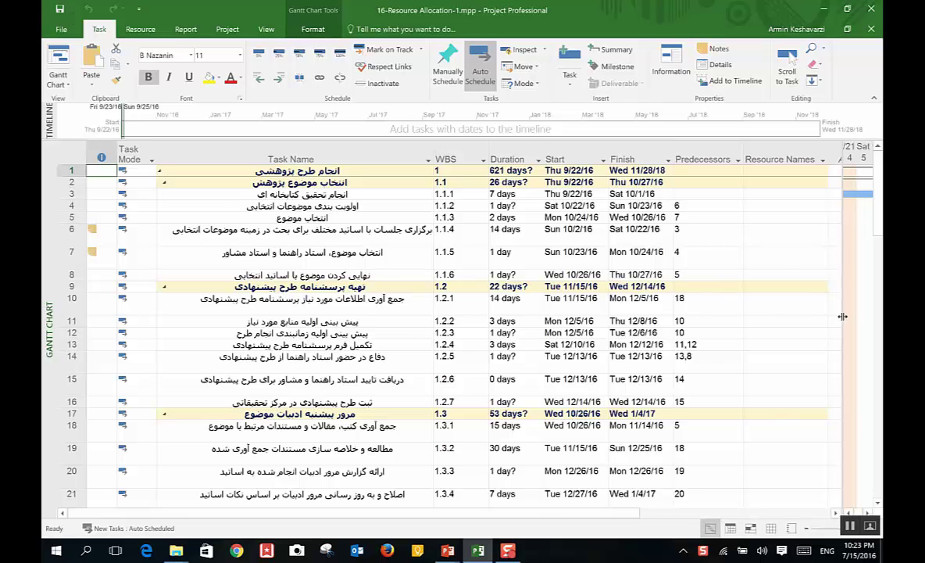
Step: Widen the task table and hide the Resource Names column
{"action": "left_click_drag", "start_coordinate": [842, 317], "coordinate": [866, 317]}
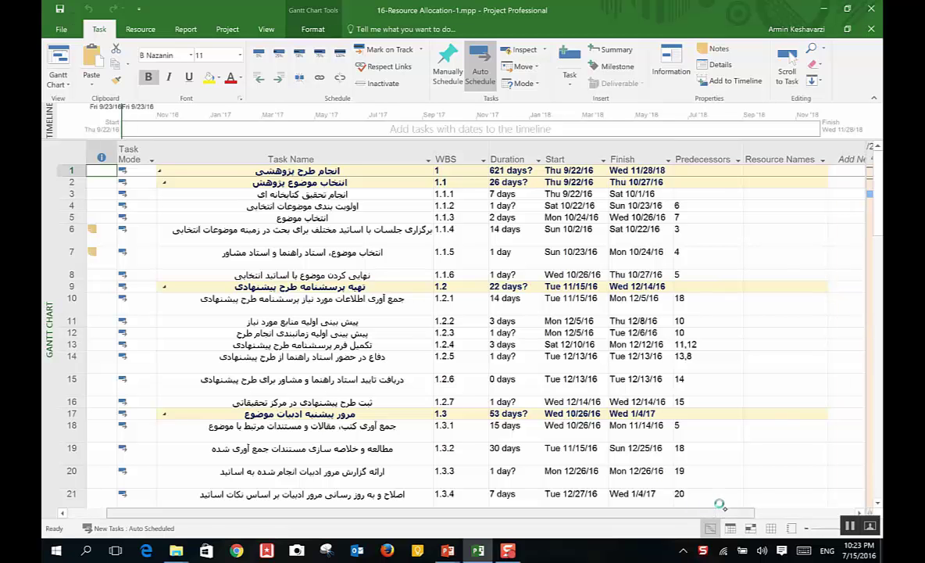
{"action": "left_click", "coordinate": [822, 159]}
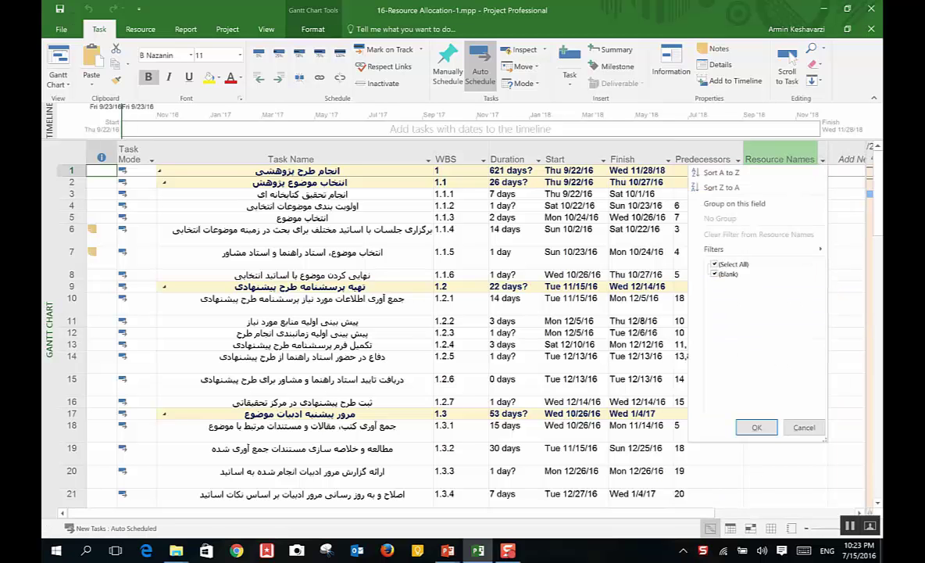
{"action": "left_click", "coordinate": [848, 193]}
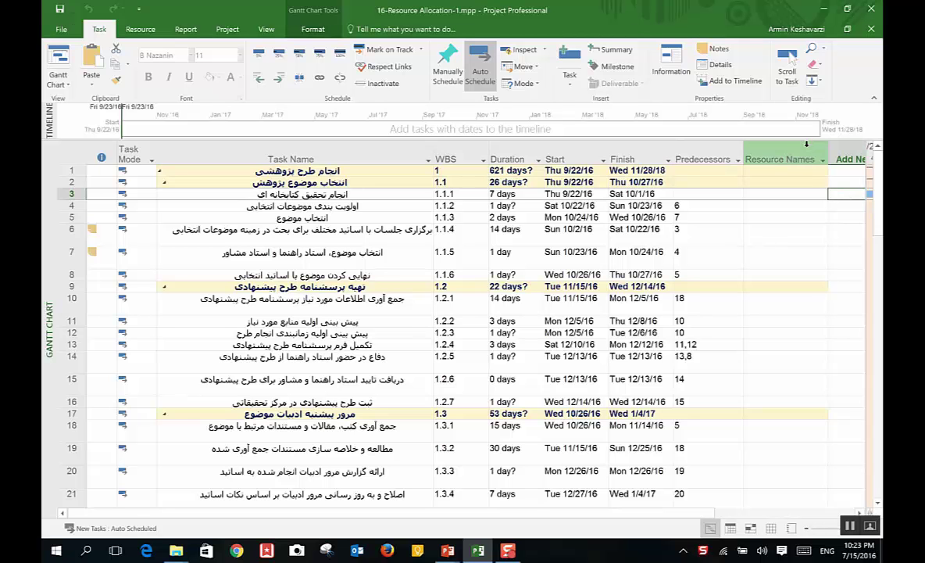
{"action": "left_click", "coordinate": [804, 148]}
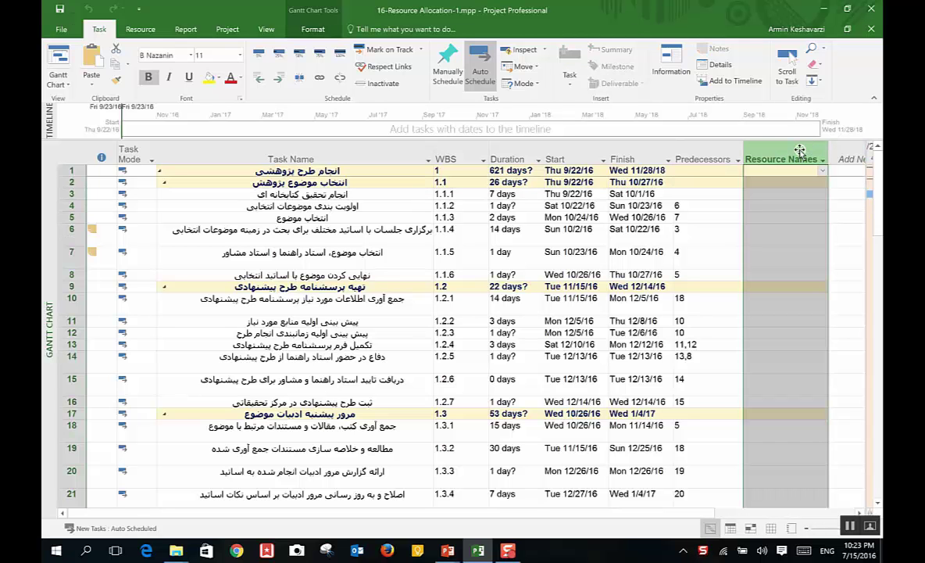
{"action": "right_click", "coordinate": [800, 151]}
{"action": "left_click", "coordinate": [837, 248]}
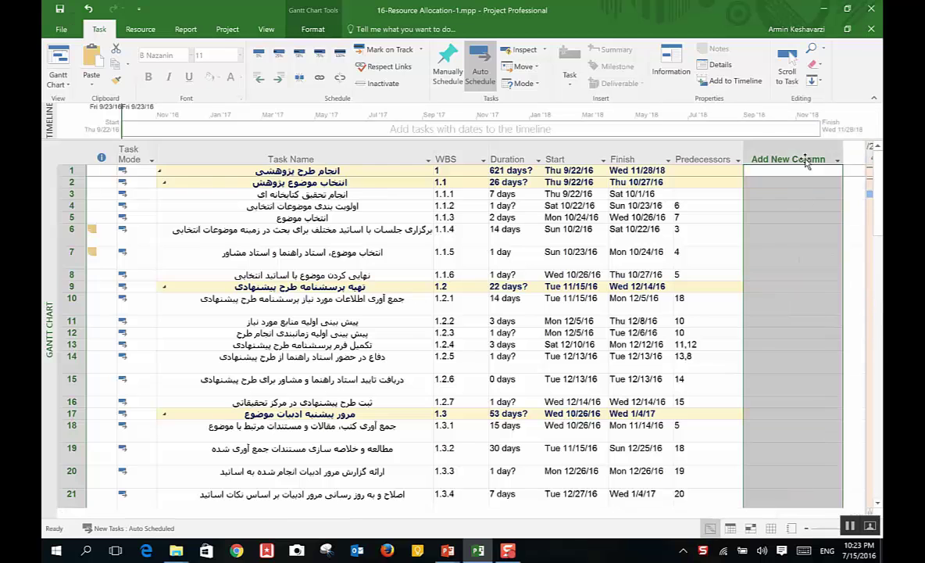
Step: Insert Resource Names as a new column, leaving task 1.1.1 unassigned
{"action": "left_click", "coordinate": [809, 158]}
{"action": "type", "text": "resour"}
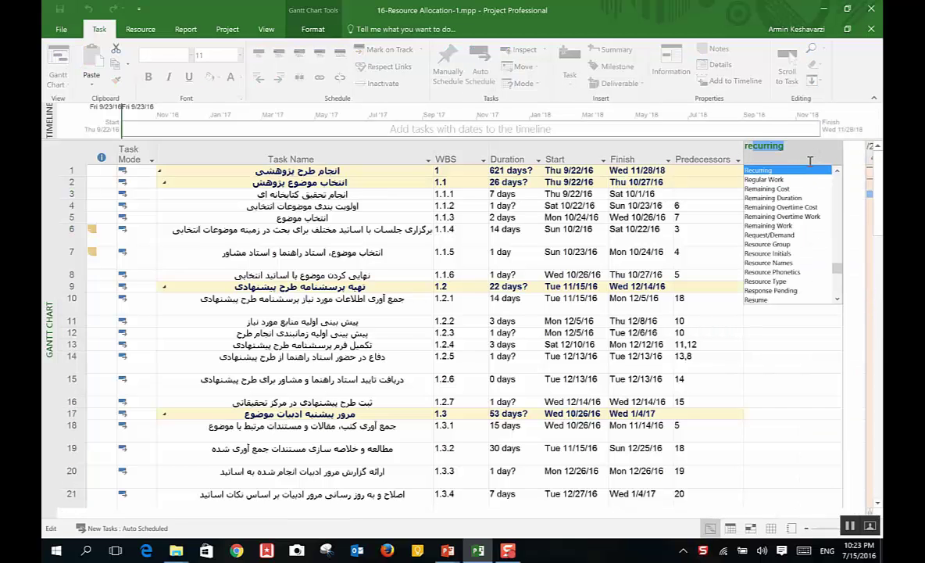
{"action": "key", "text": "BackSpace"}
{"action": "key", "text": "BackSpace"}
{"action": "key", "text": "BackSpace"}
{"action": "key", "text": "BackSpace"}
{"action": "key", "text": "BackSpace"}
{"action": "key", "text": "BackSpace"}
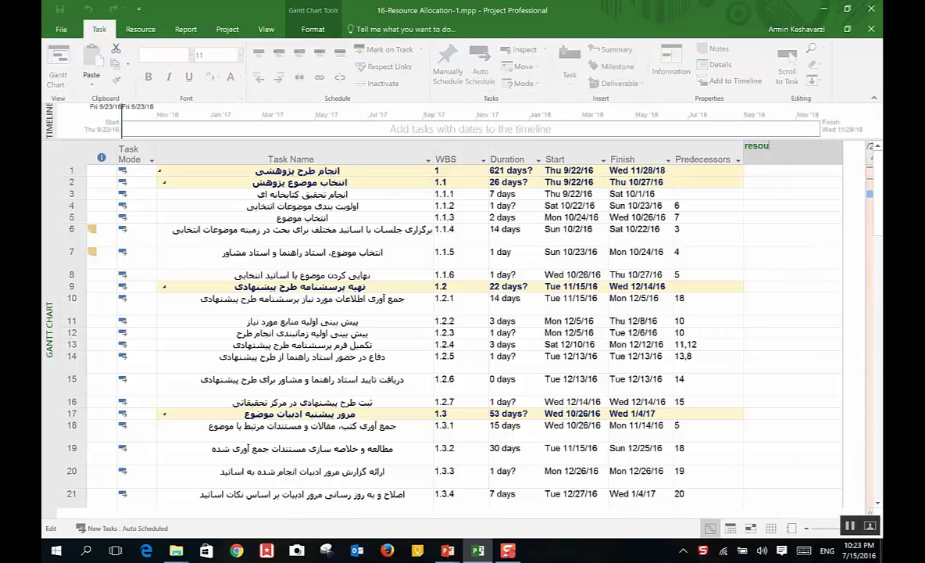
{"action": "type", "text": "re"}
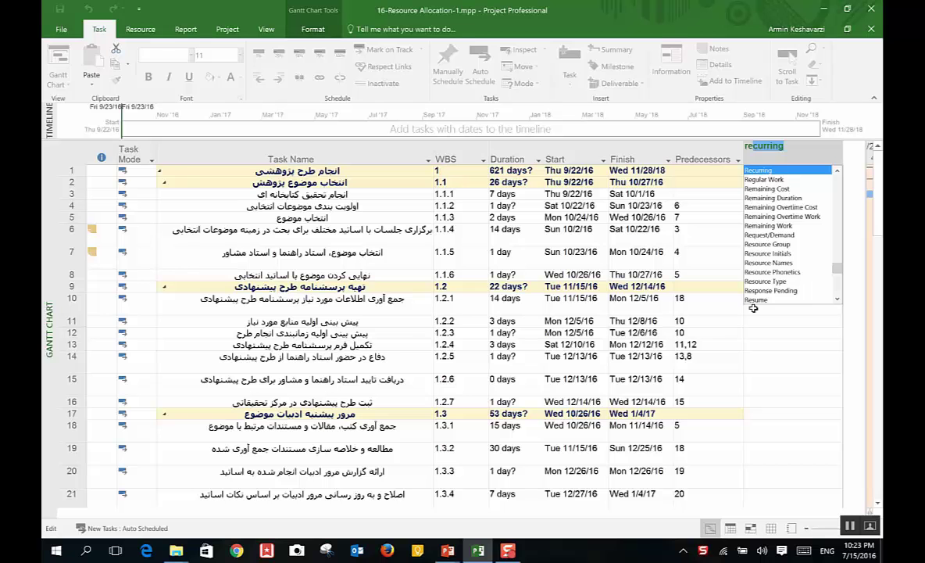
{"action": "type", "text": "source Group"}
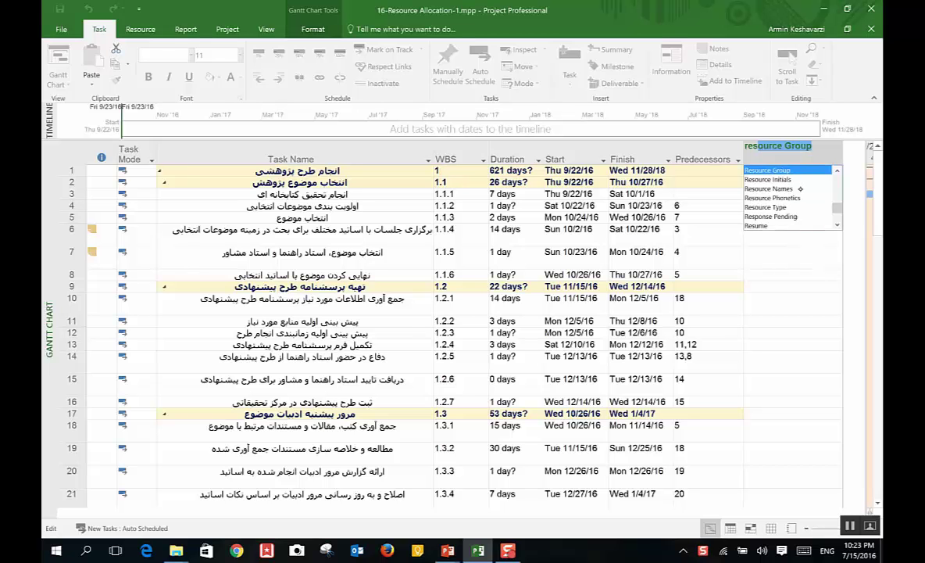
{"action": "left_click", "coordinate": [769, 188]}
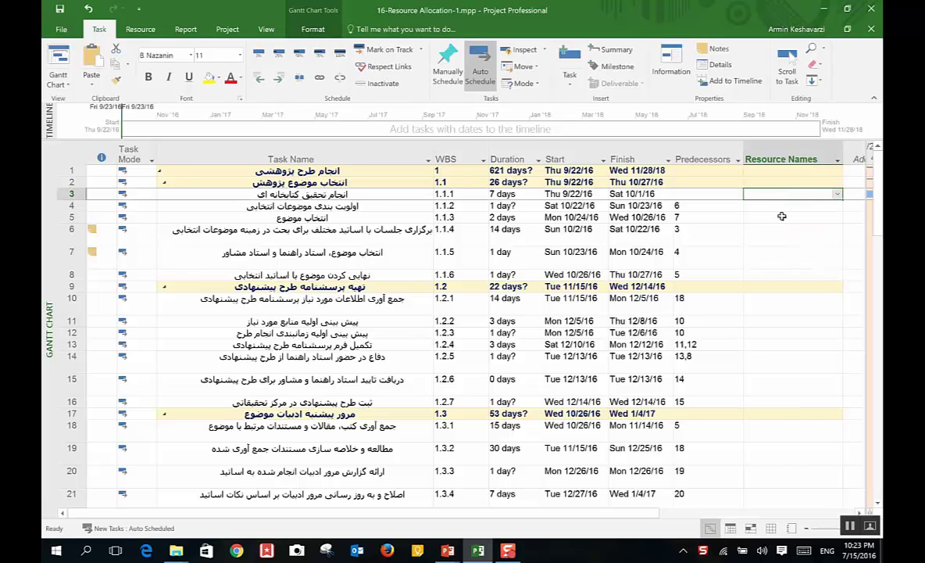
{"action": "left_click", "coordinate": [830, 194]}
{"action": "left_click", "coordinate": [835, 194]}
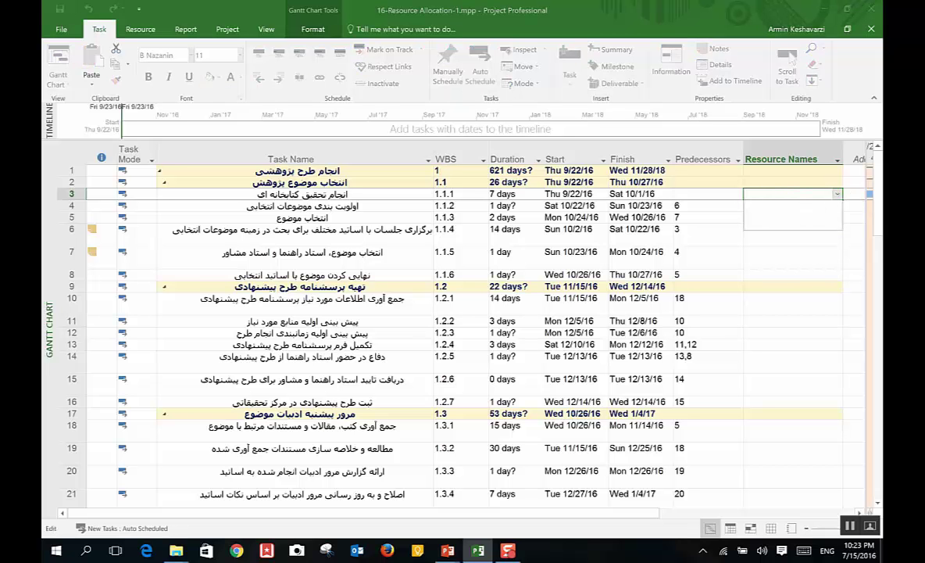
{"action": "key", "text": "Escape"}
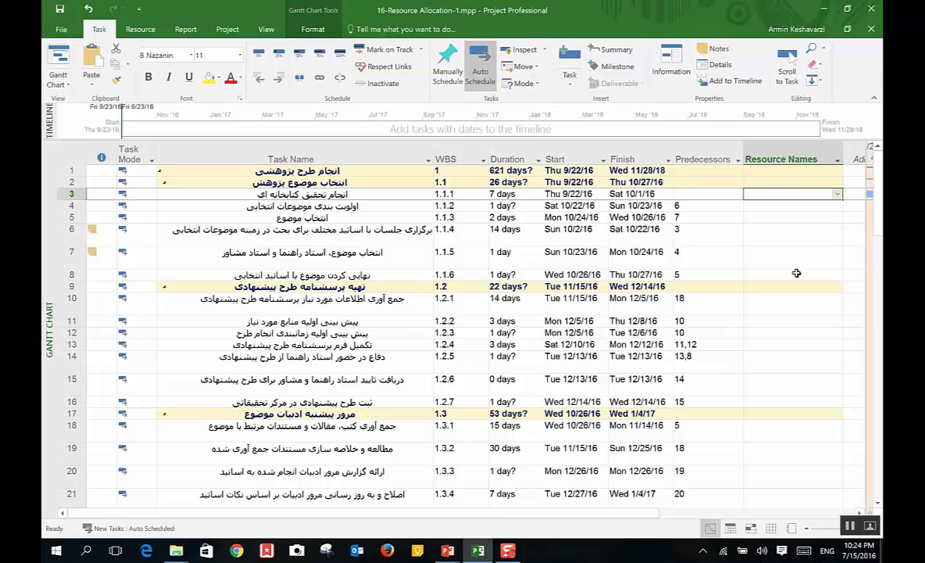
Step: Switch to the Resource Sheet view and select the first Resource Name cell
{"action": "left_click", "coordinate": [58, 78]}
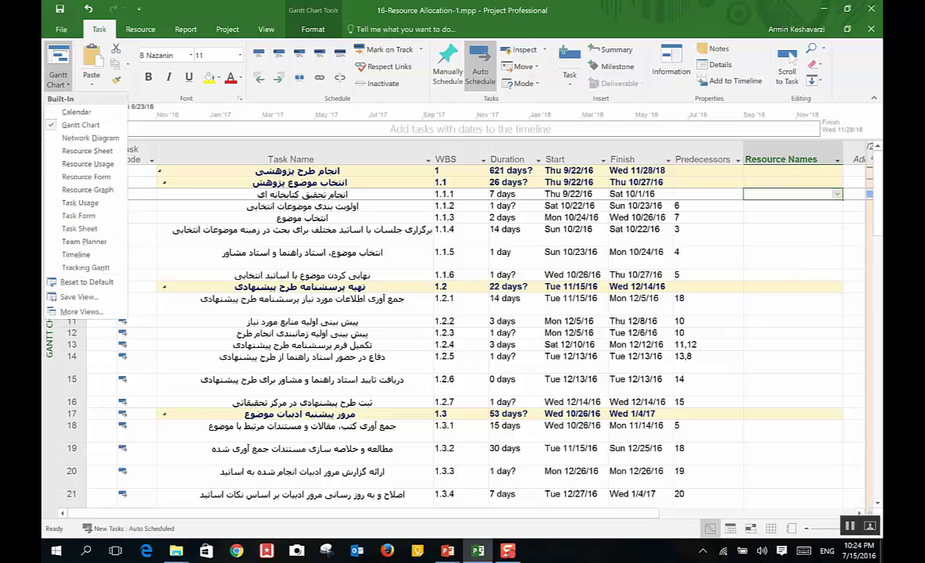
{"action": "left_click", "coordinate": [98, 150]}
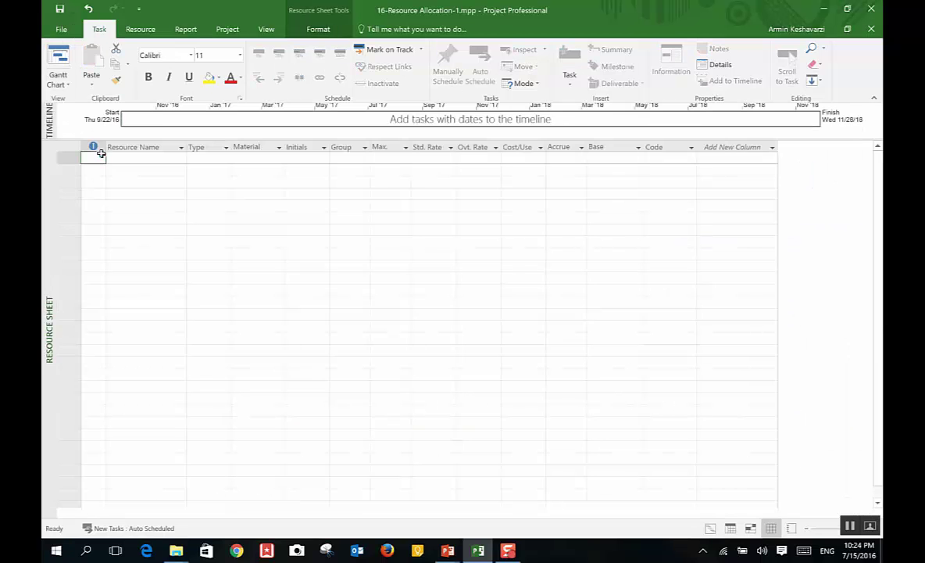
{"action": "left_click", "coordinate": [147, 168]}
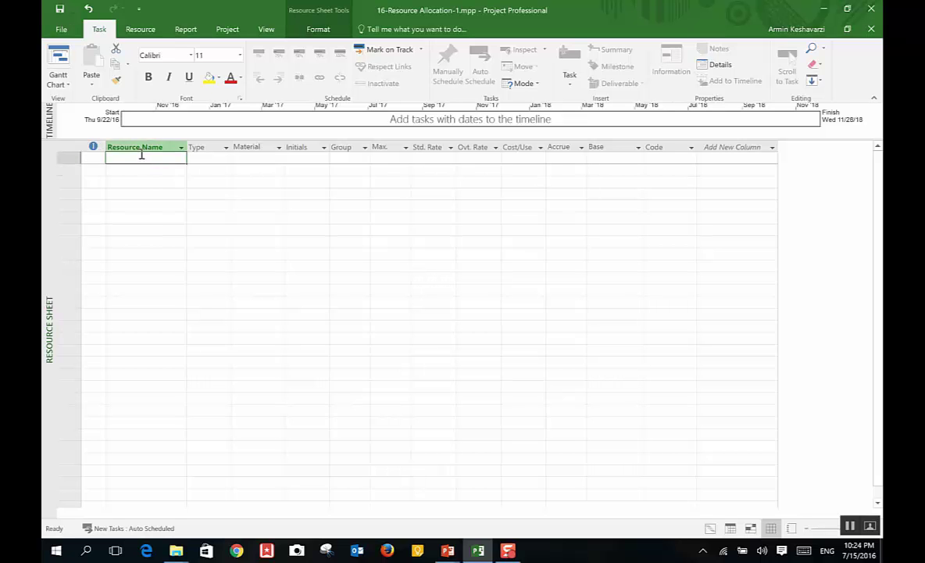
{"action": "left_click", "coordinate": [191, 145]}
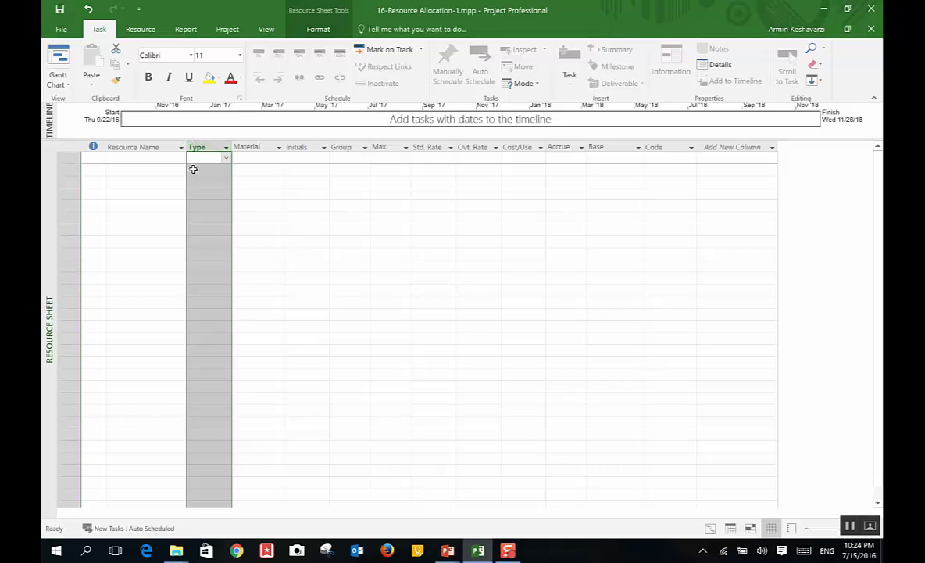
{"action": "left_click", "coordinate": [247, 157]}
{"action": "left_click", "coordinate": [133, 165]}
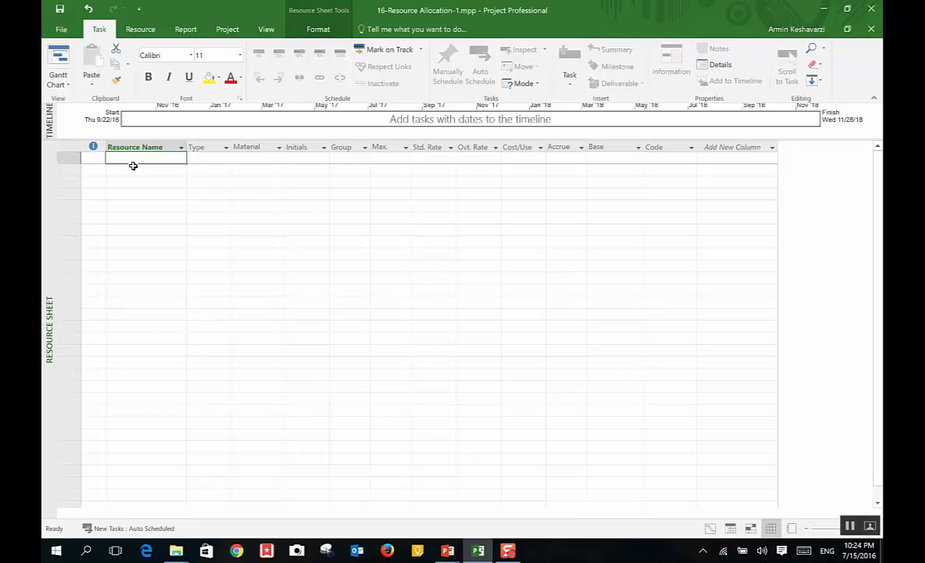
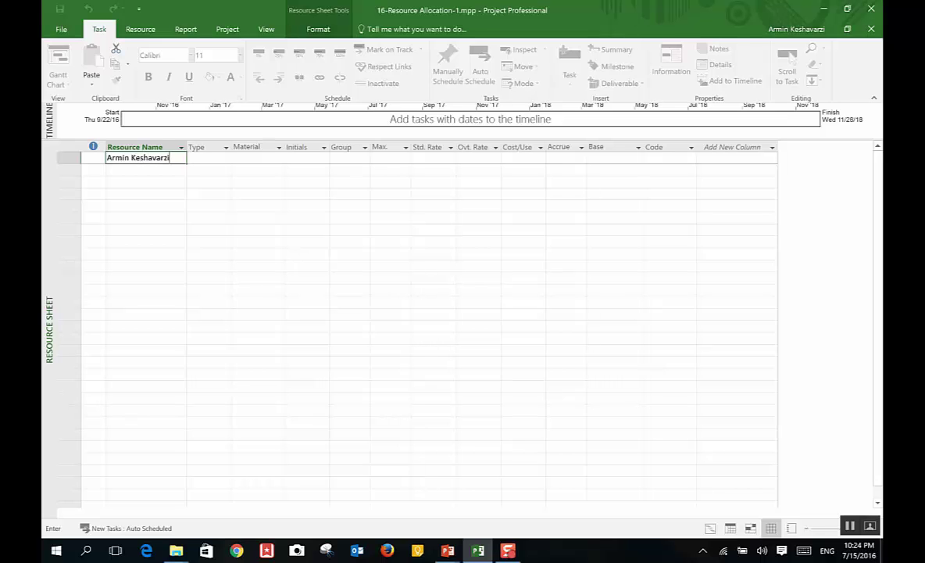
Step: Enter the three person resources' names in the first three rows
{"action": "key", "text": "Return"}
{"action": "type", "text": "Ali"}
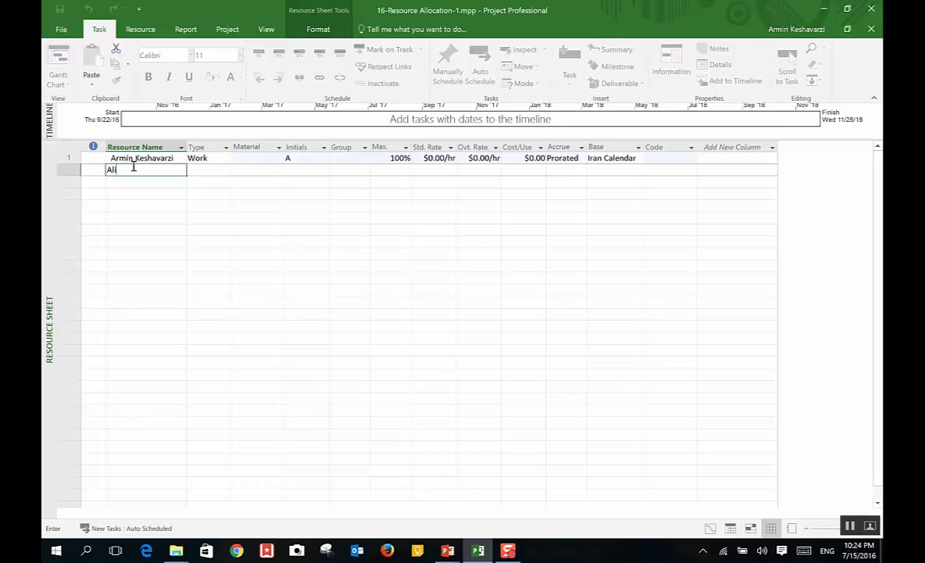
{"action": "type", "text": " - Ostad Rahnma"}
{"action": "key", "text": "Return"}
{"action": "type", "text": "A"}
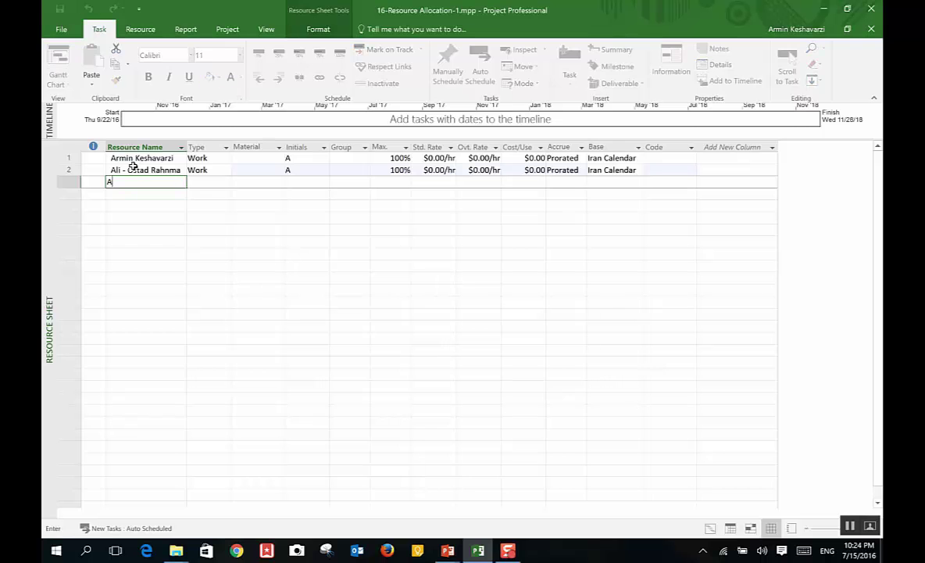
{"action": "type", "text": "rash - Ostad Moshavere"}
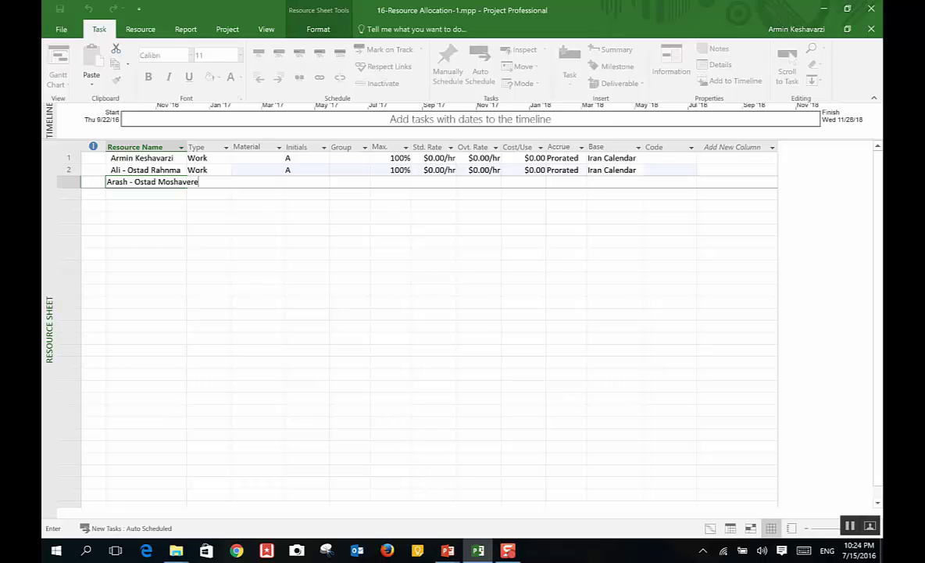
{"action": "key", "text": "Return"}
Step: Add Profesors, Books Articles and Classs as resources four to six
{"action": "type", "text": "P"}
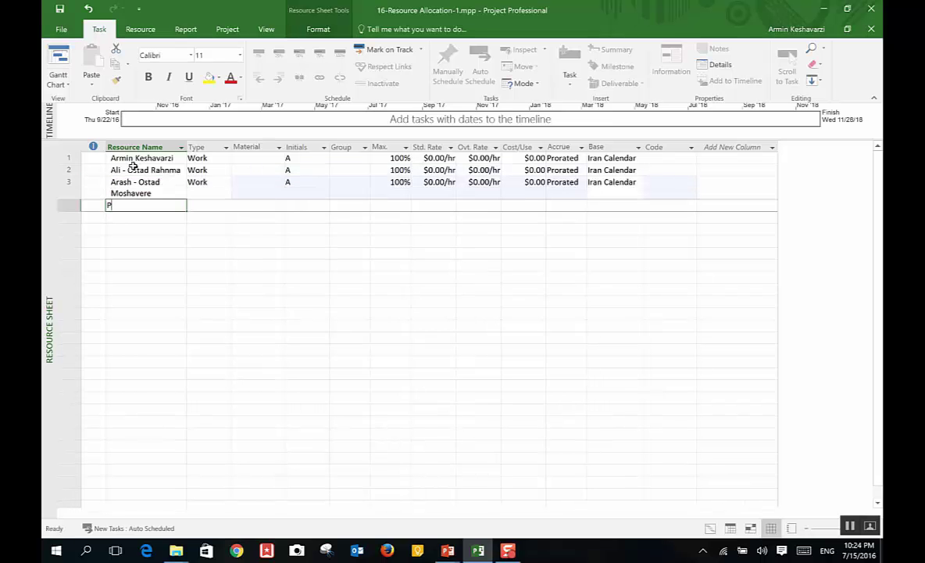
{"action": "type", "text": "ro"}
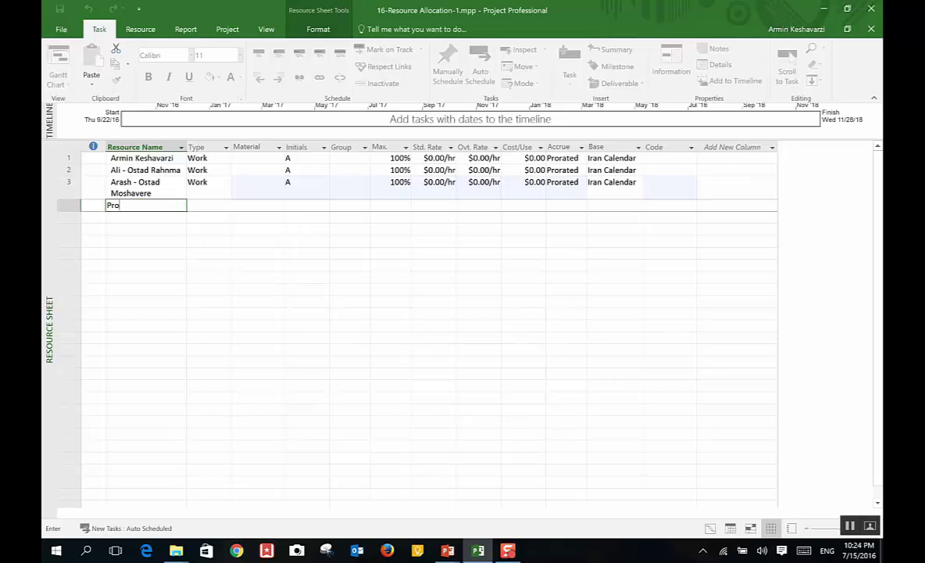
{"action": "type", "text": "fesors"}
{"action": "key", "text": "Return"}
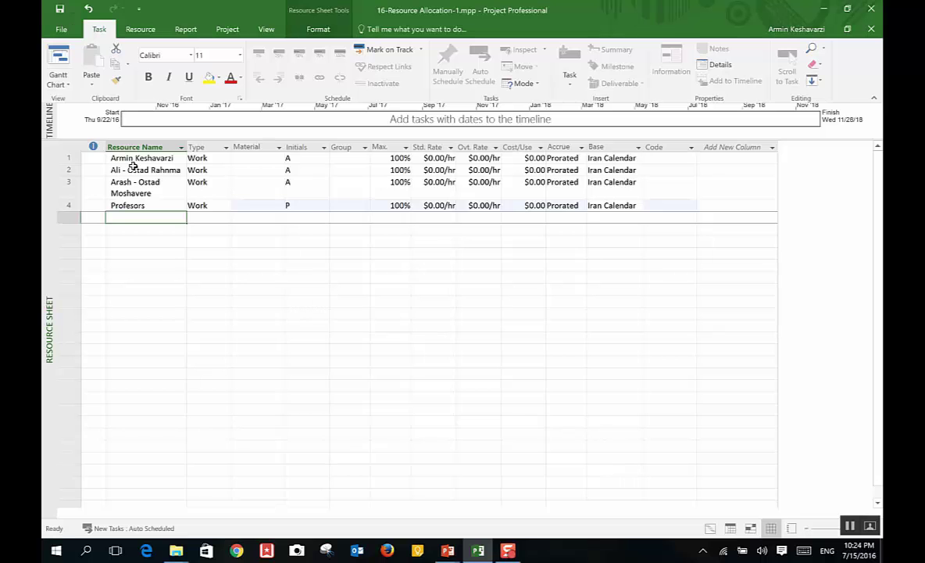
{"action": "left_click", "coordinate": [208, 157]}
{"action": "left_click", "coordinate": [141, 219]}
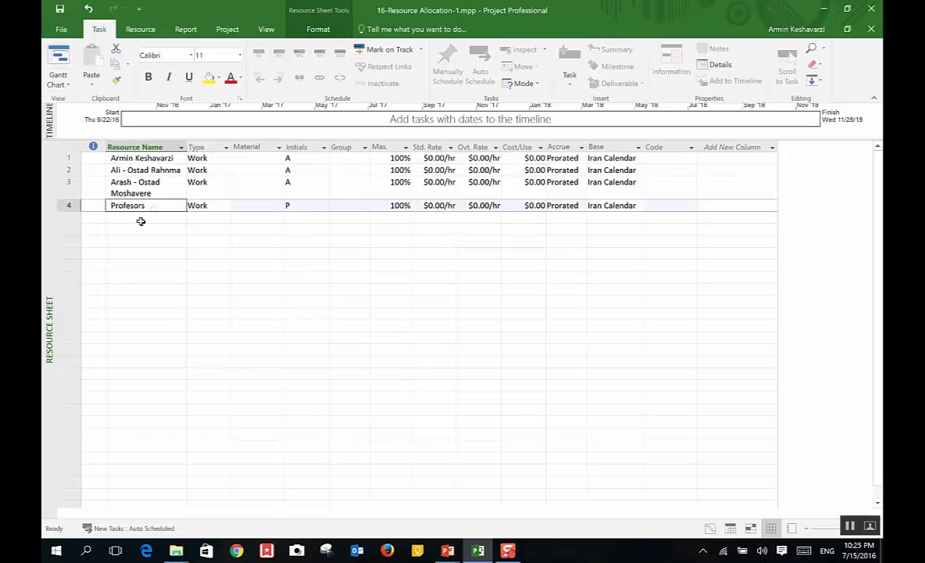
{"action": "type", "text": "B"}
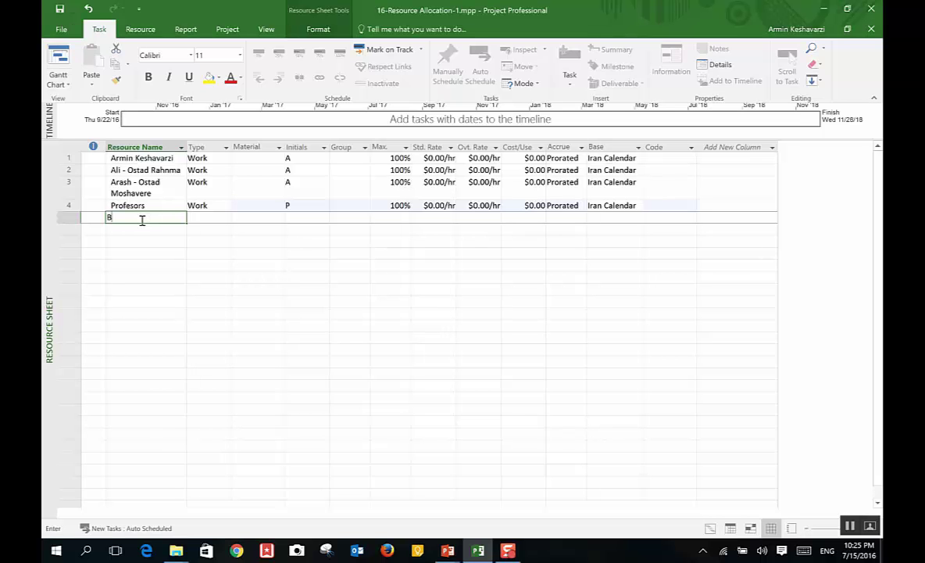
{"action": "type", "text": "ook un"}
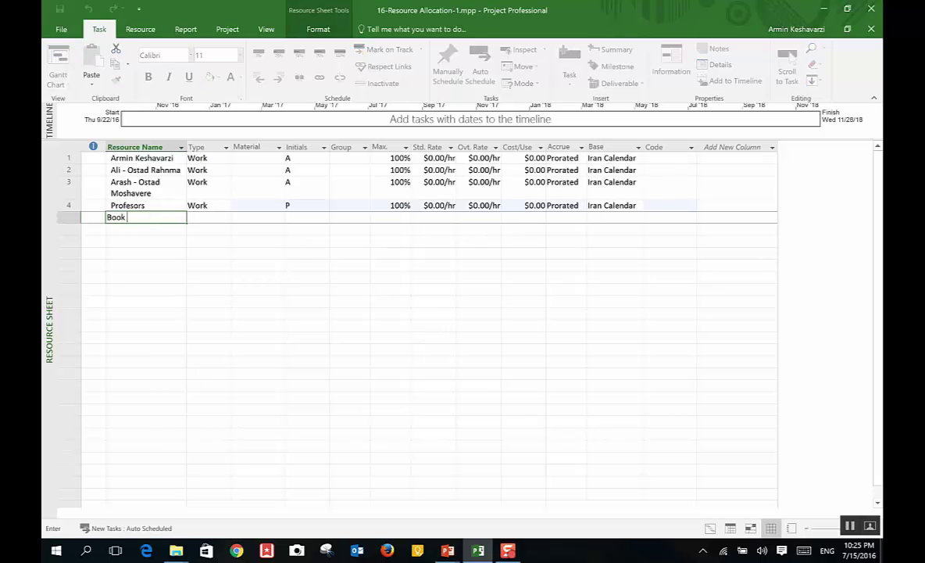
{"action": "key", "text": "BackSpace"}
{"action": "key", "text": "BackSpace"}
{"action": "key", "text": "BackSpace"}
{"action": "type", "text": "s Articles"}
{"action": "key", "text": "Return"}
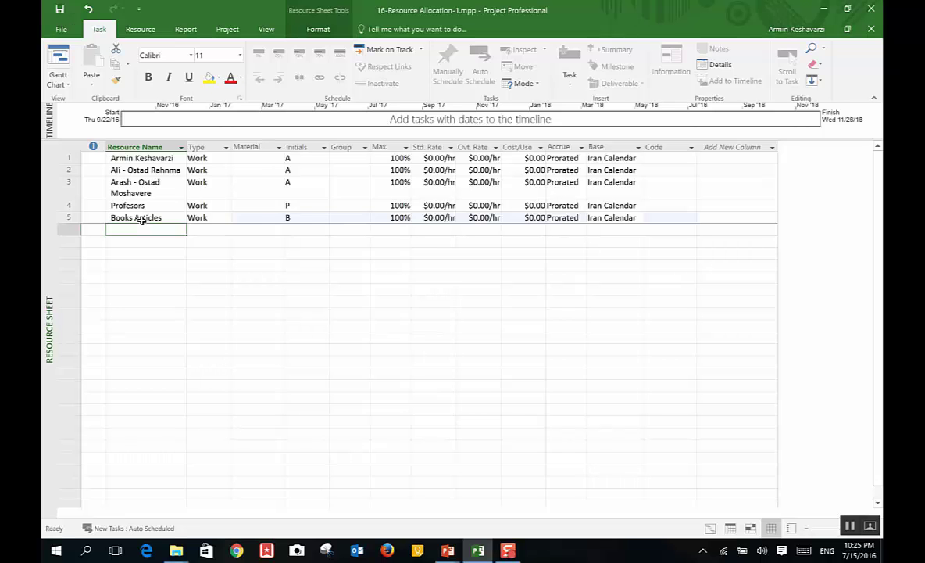
{"action": "type", "text": "Classs"}
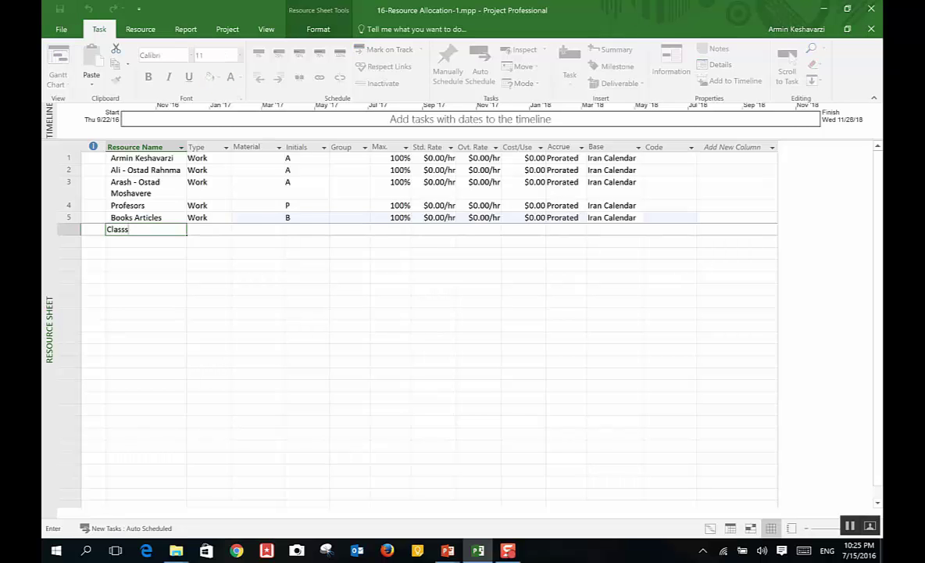
{"action": "key", "text": "Return"}
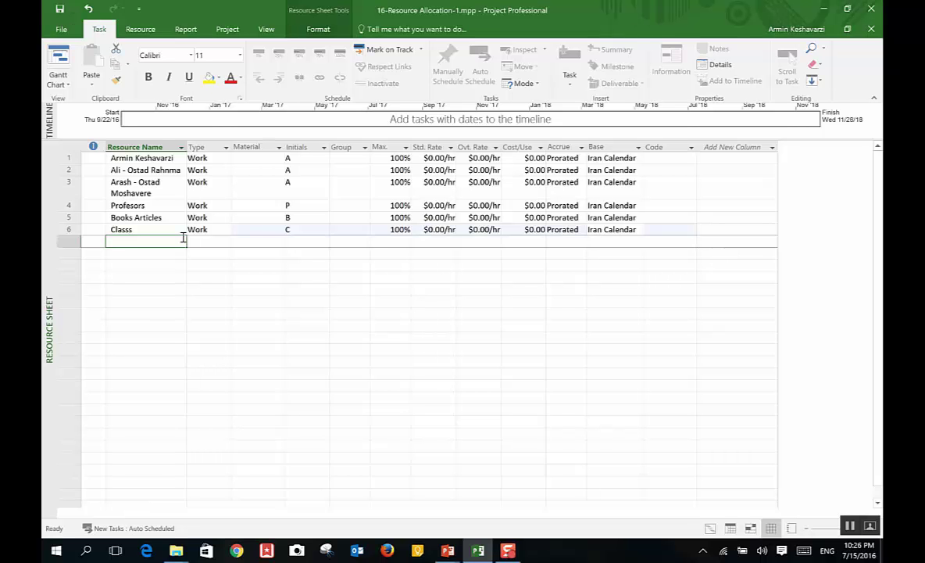
Step: Open the Profesors resource's information and add the missing 's' to make Professors
{"action": "left_click", "coordinate": [162, 182]}
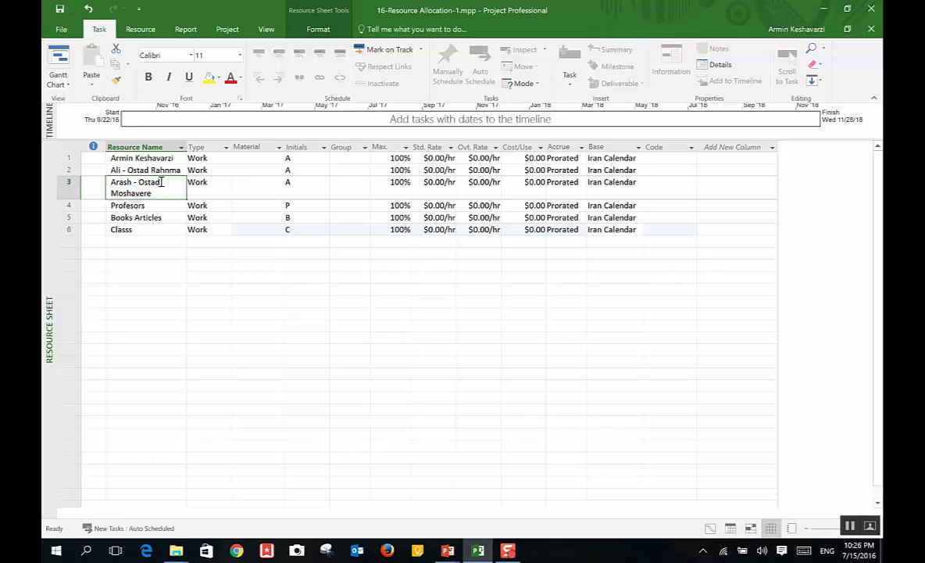
{"action": "left_click", "coordinate": [157, 171]}
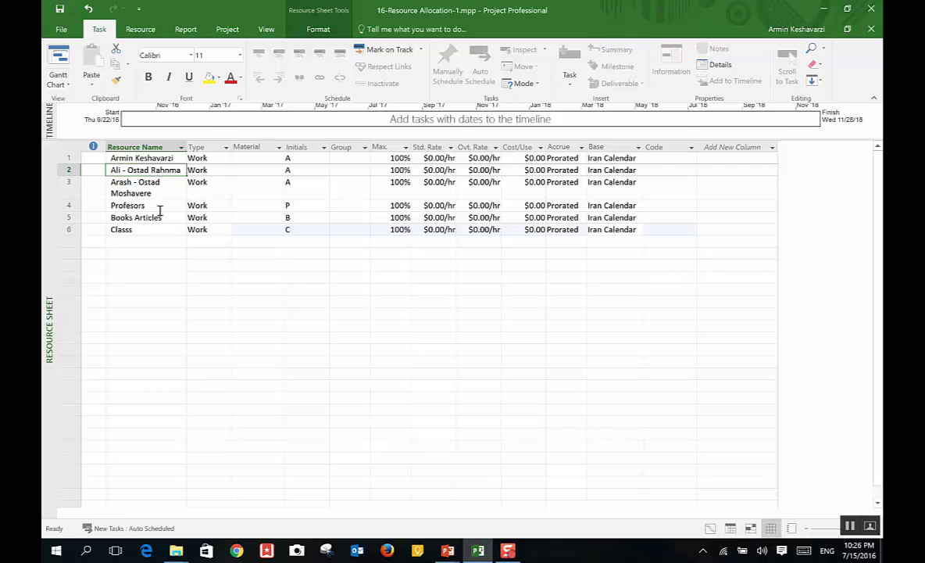
{"action": "left_click", "coordinate": [160, 208]}
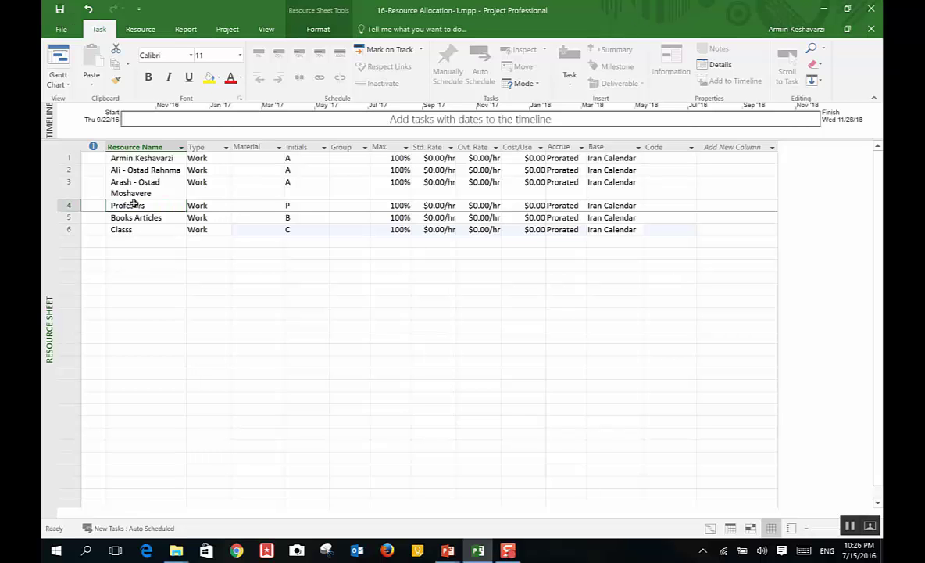
{"action": "left_click", "coordinate": [133, 206]}
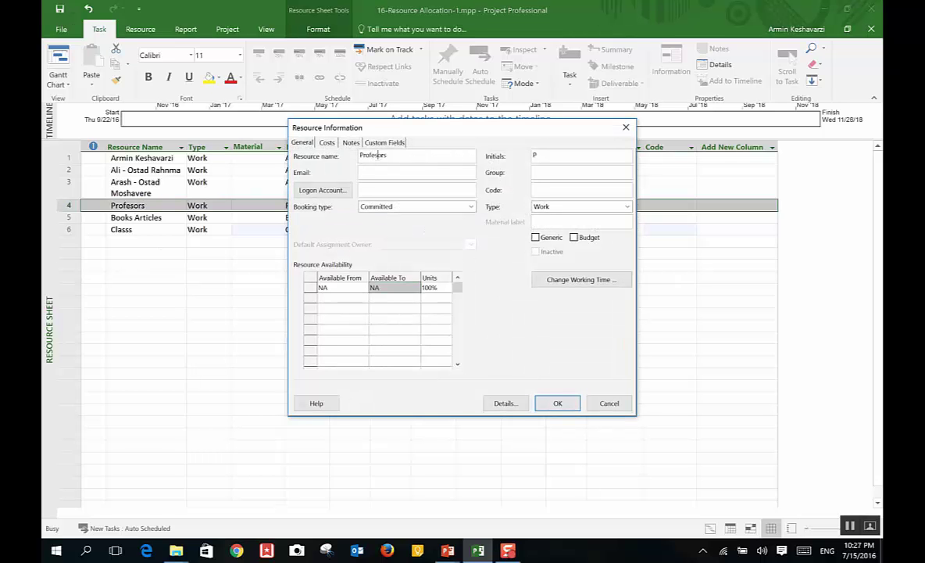
{"action": "left_click", "coordinate": [374, 155]}
{"action": "type", "text": "s"}
{"action": "left_click", "coordinate": [558, 402]}
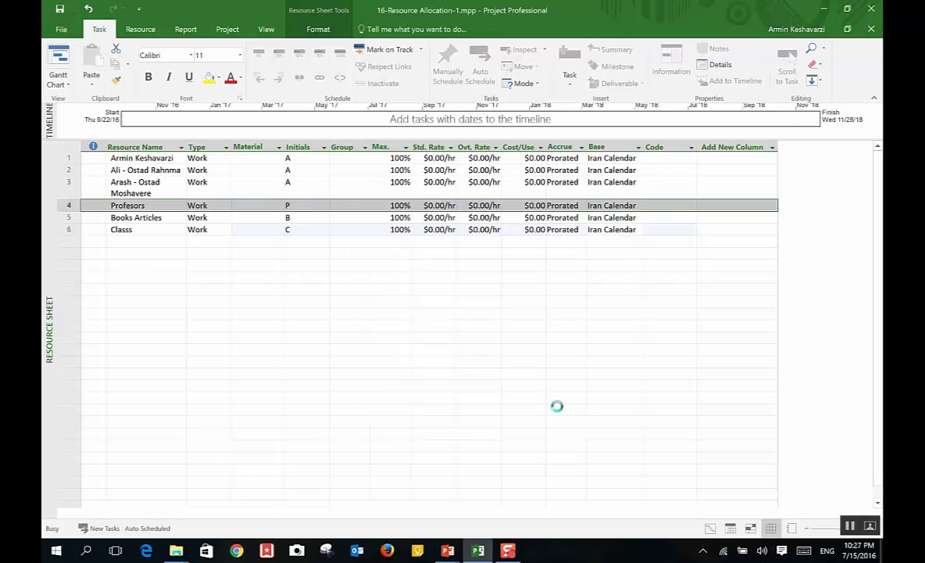
{"action": "left_click", "coordinate": [158, 244]}
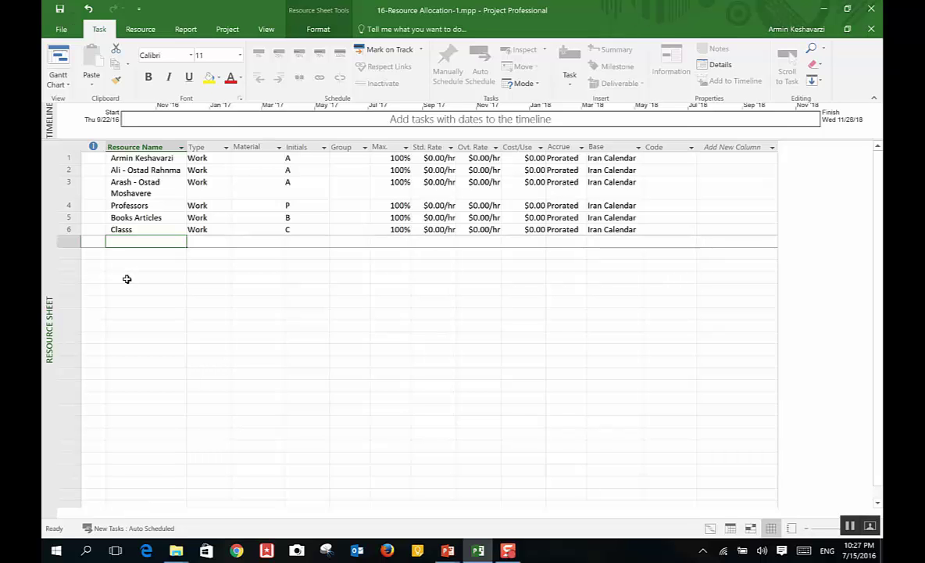
Step: Check the first four resources' types, keeping them as Work
{"action": "left_click", "coordinate": [205, 158]}
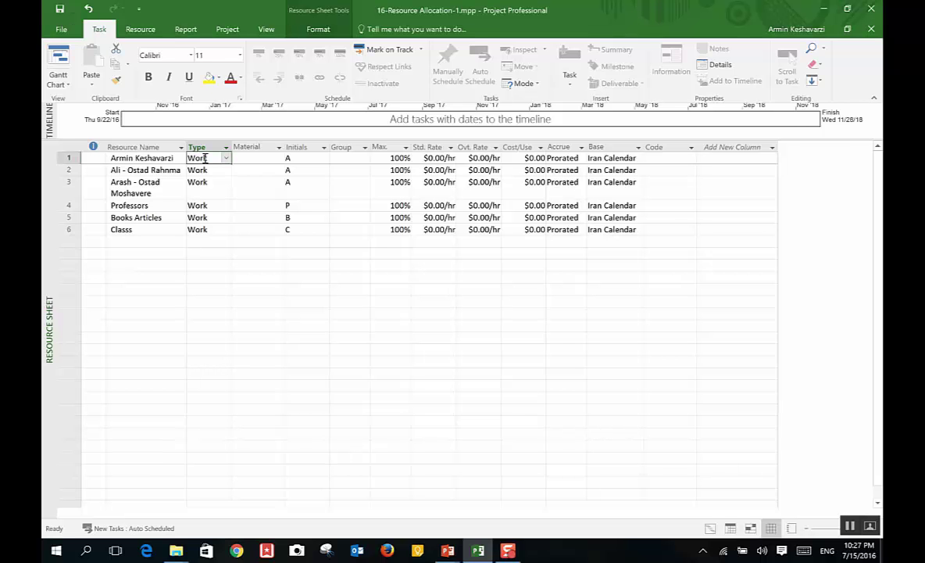
{"action": "left_click", "coordinate": [204, 157]}
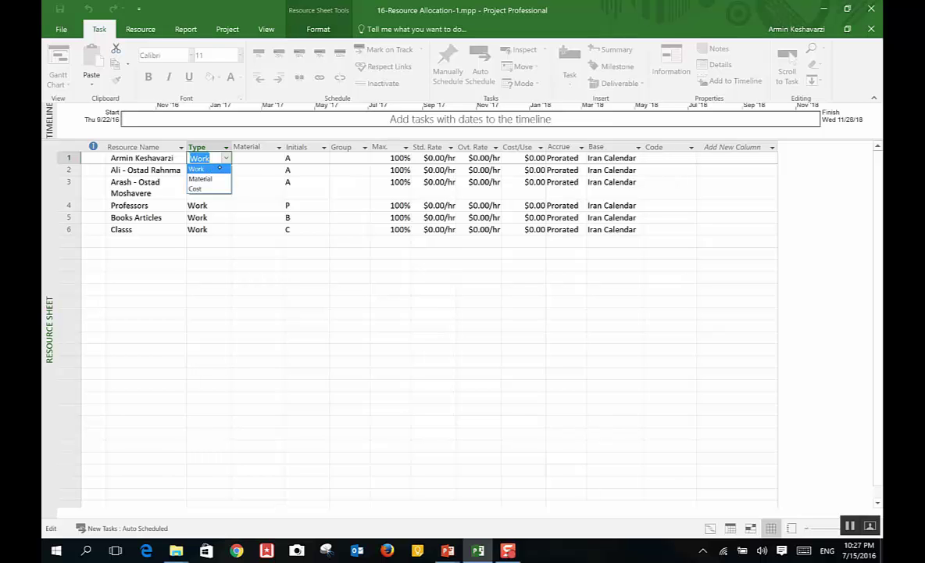
{"action": "left_click", "coordinate": [219, 169]}
{"action": "left_click", "coordinate": [218, 172]}
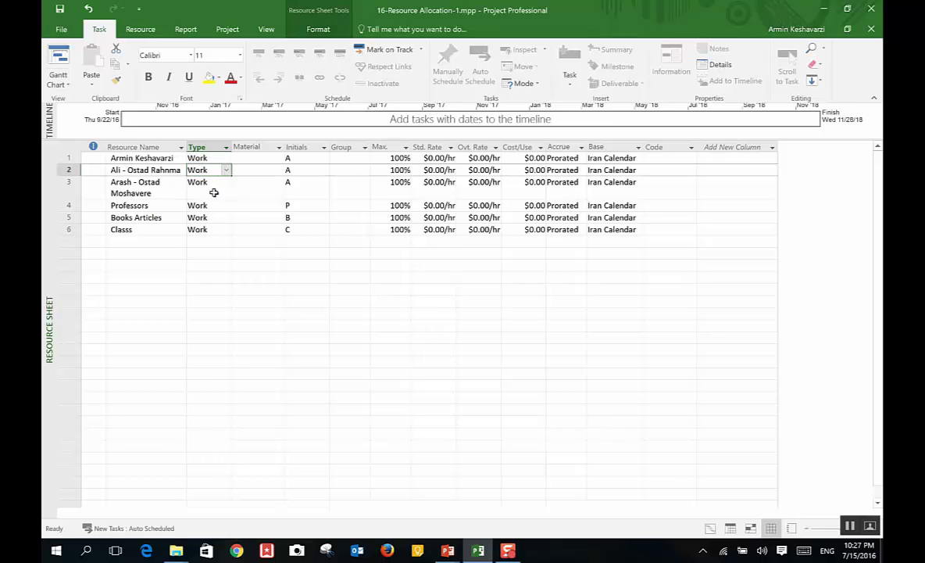
{"action": "left_click", "coordinate": [215, 193]}
{"action": "left_click", "coordinate": [205, 206]}
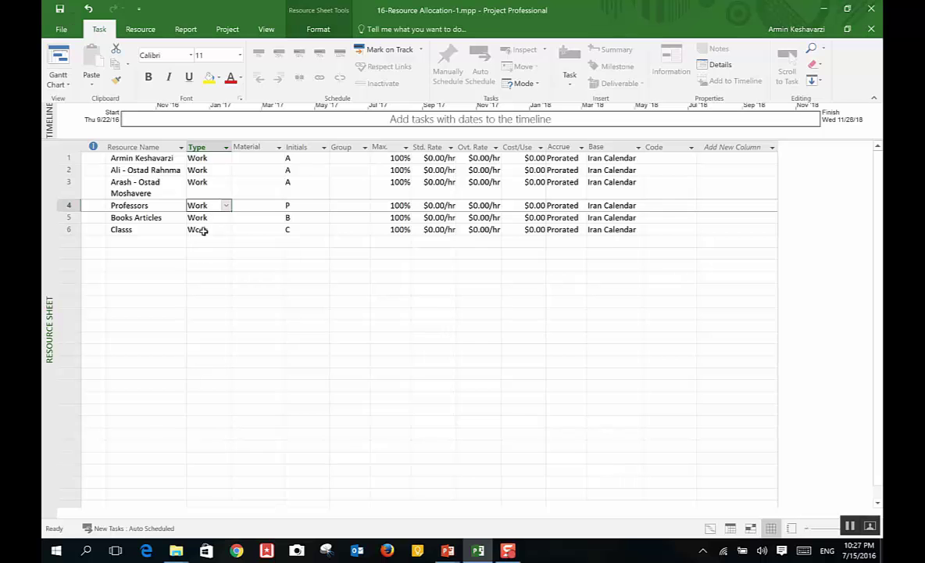
Step: Set Books Articles and Classs to Material type
{"action": "left_click", "coordinate": [203, 217]}
{"action": "left_click", "coordinate": [226, 218]}
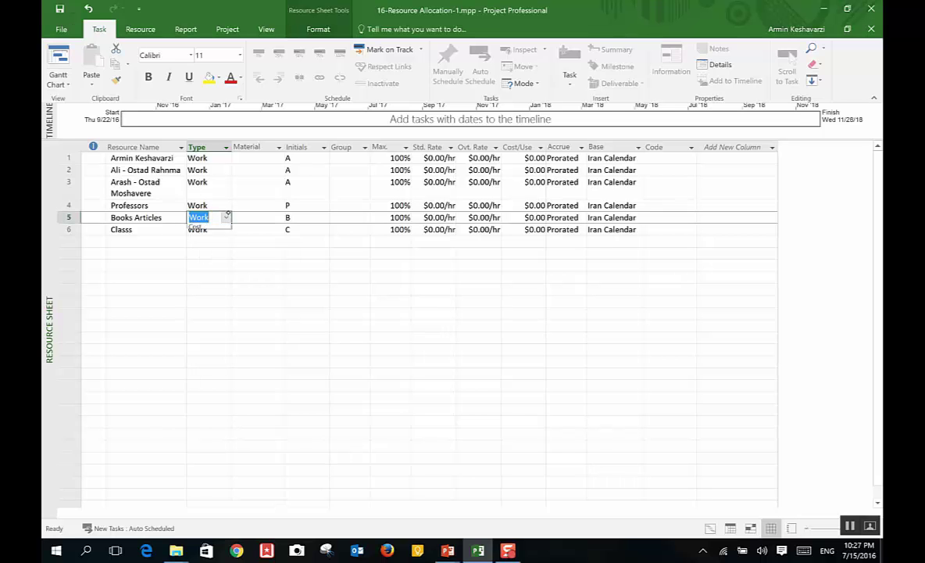
{"action": "left_click", "coordinate": [200, 237]}
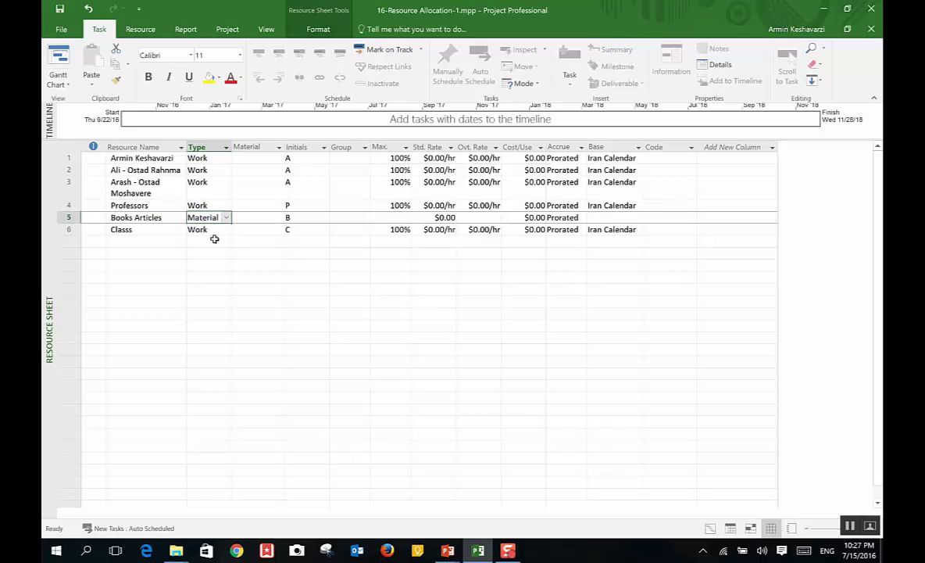
{"action": "left_click", "coordinate": [215, 232]}
{"action": "left_click", "coordinate": [224, 230]}
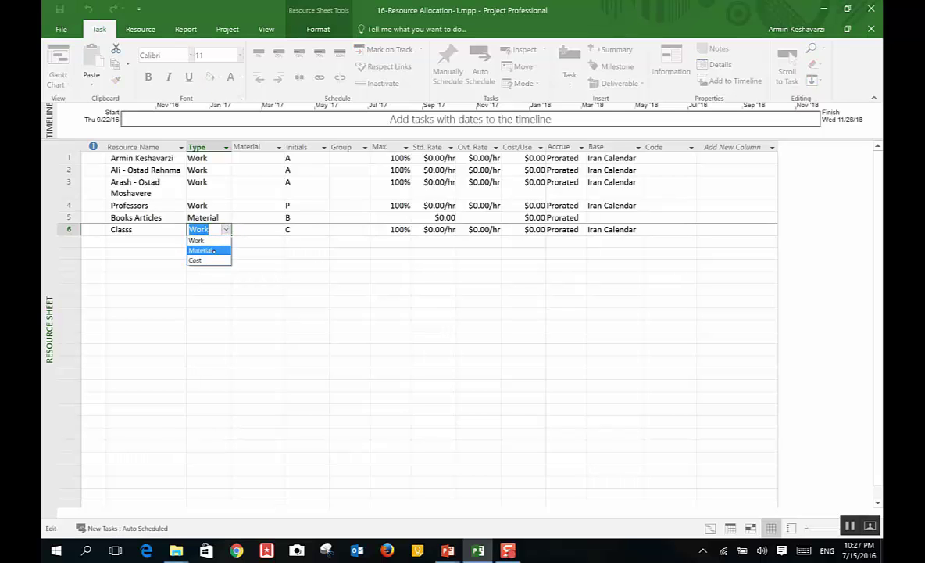
{"action": "left_click", "coordinate": [205, 250]}
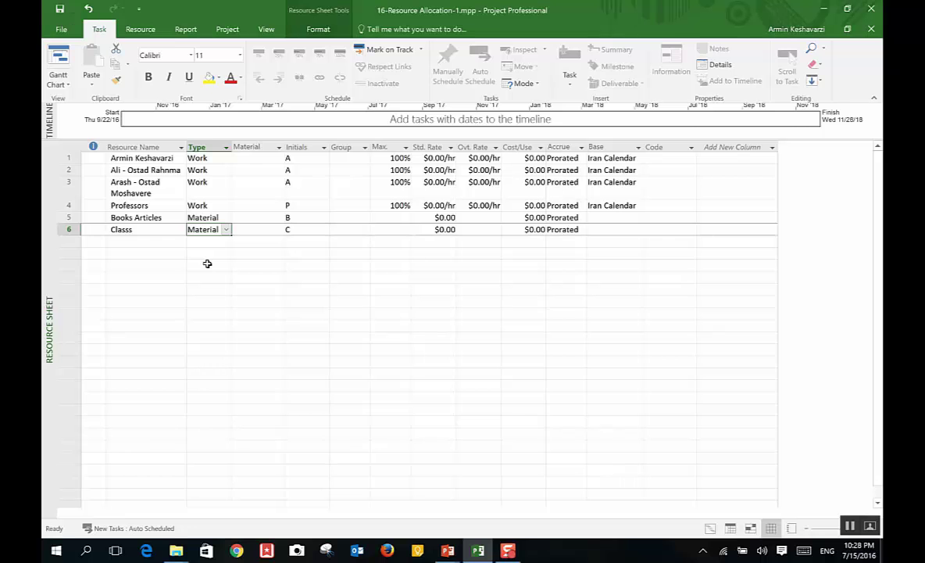
Step: Reconfirm Material as the Classs resource type from its dropdown
{"action": "left_click", "coordinate": [233, 217]}
{"action": "left_click", "coordinate": [226, 230]}
{"action": "left_click", "coordinate": [227, 230]}
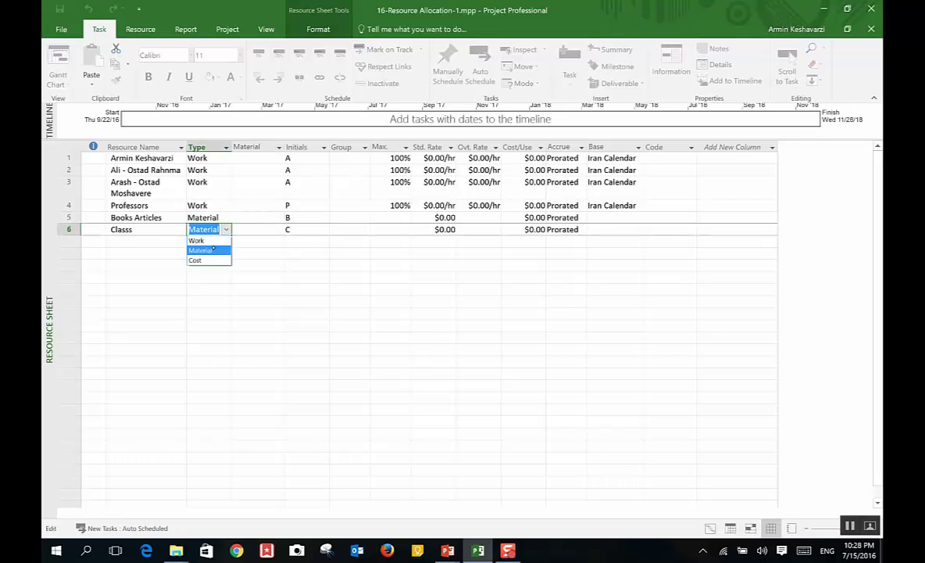
{"action": "left_click", "coordinate": [217, 249]}
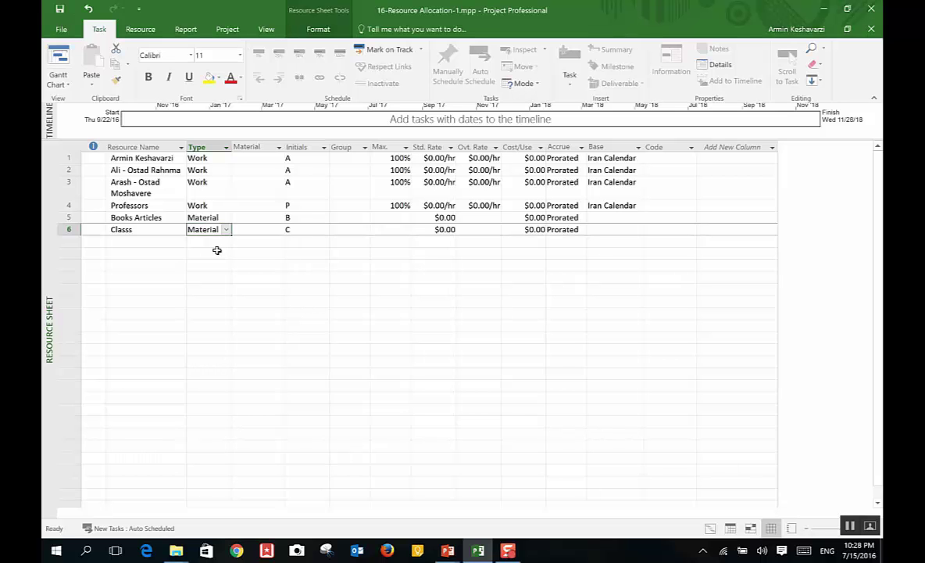
{"action": "left_click", "coordinate": [226, 229]}
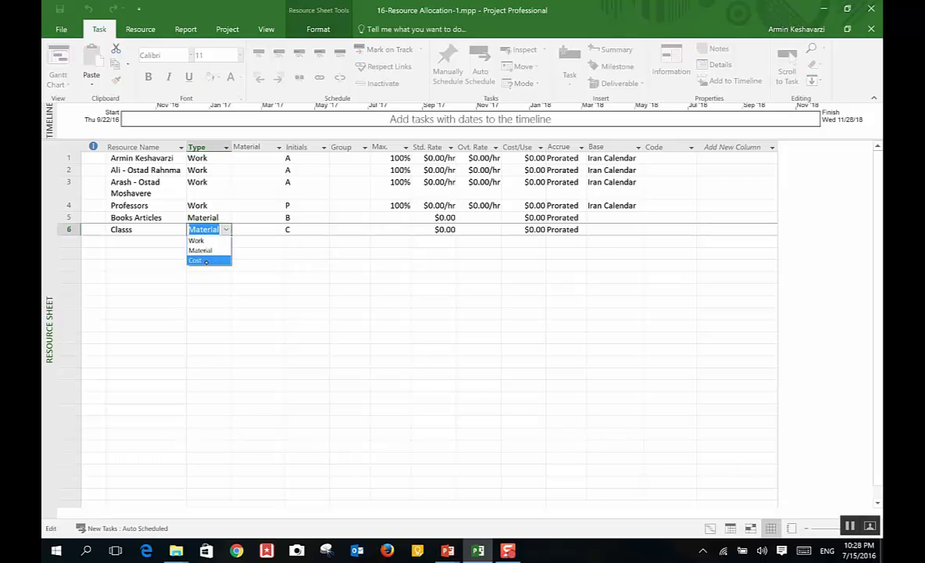
{"action": "left_click", "coordinate": [222, 232]}
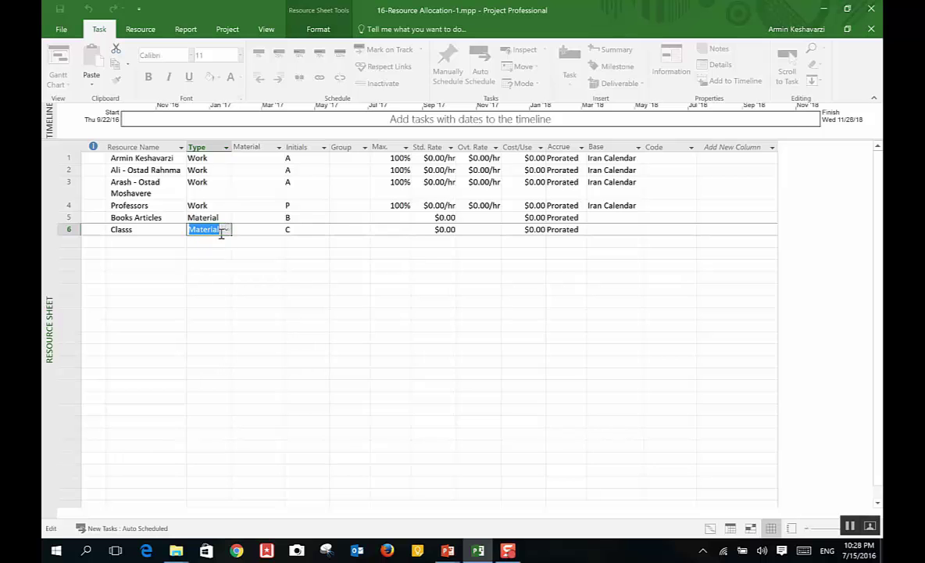
{"action": "left_click", "coordinate": [219, 206]}
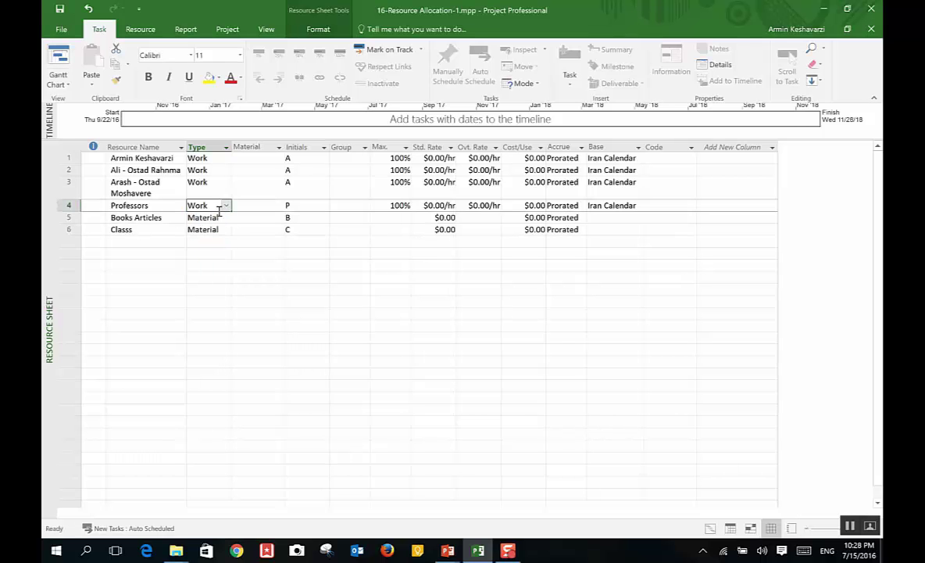
{"action": "key", "text": "Right"}
{"action": "left_click", "coordinate": [222, 230]}
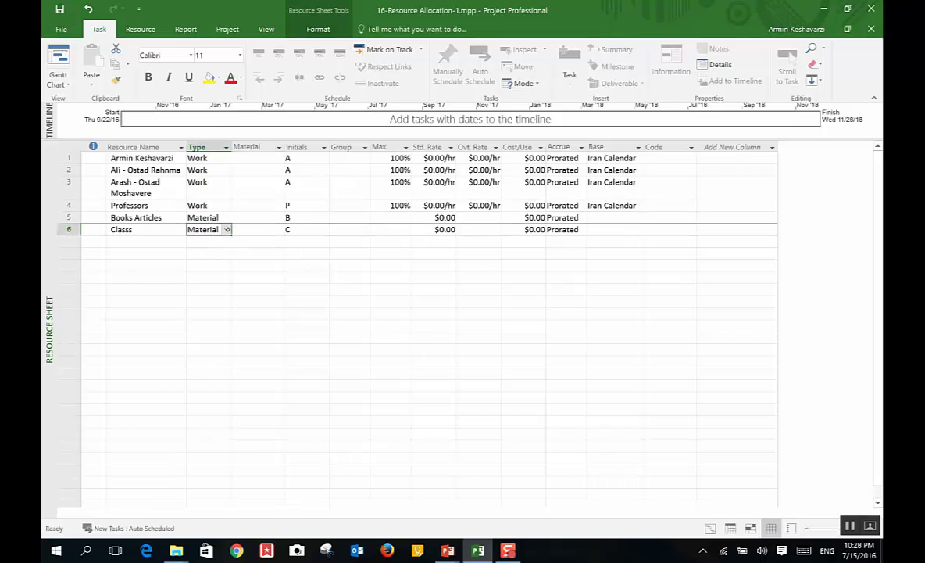
{"action": "left_click", "coordinate": [226, 229]}
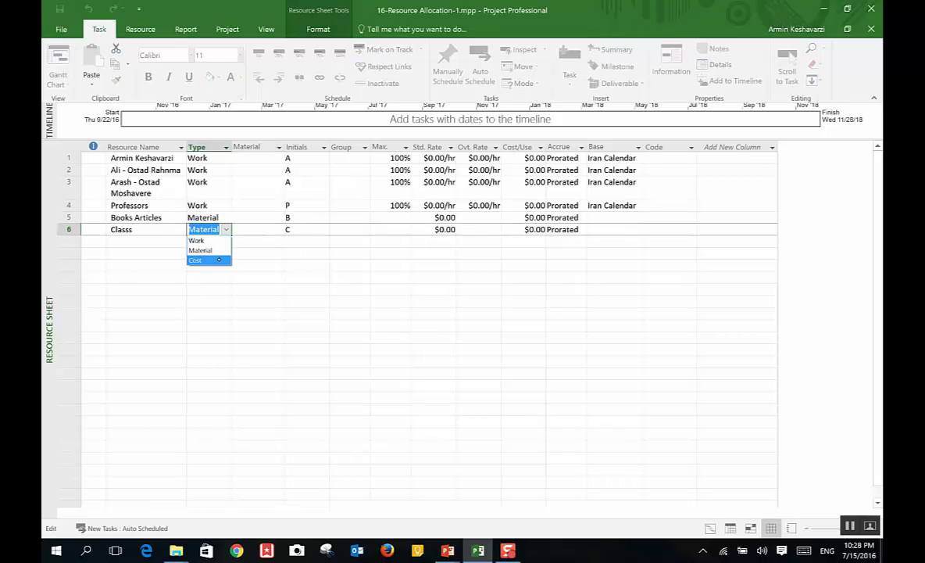
{"action": "key", "text": "Up"}
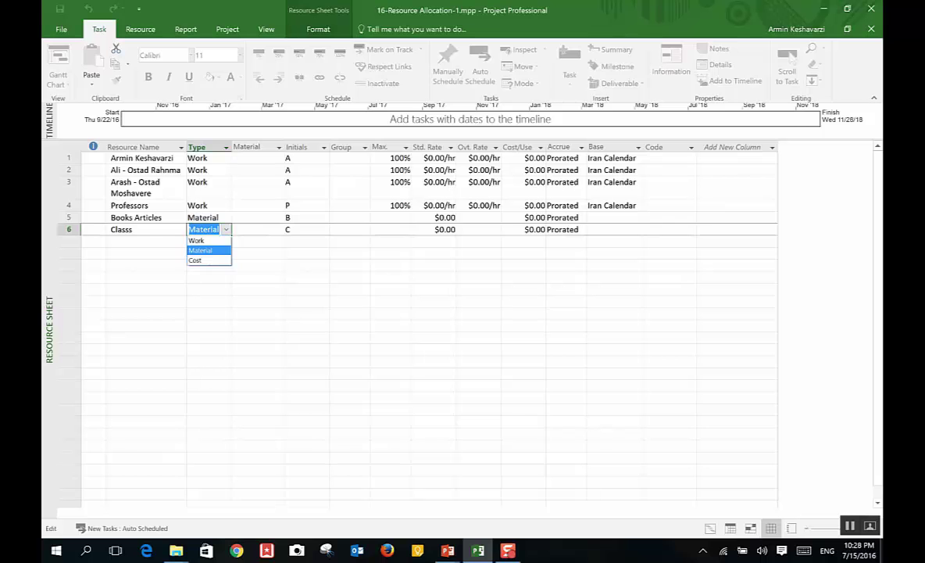
{"action": "key", "text": "Return"}
{"action": "left_click", "coordinate": [141, 243]}
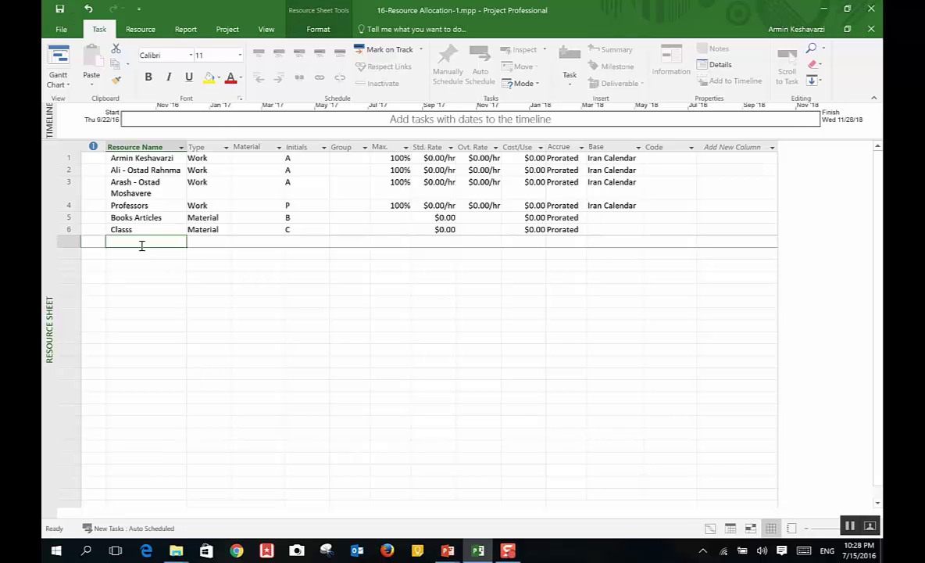
Step: Review the Max. units of Books Articles, Classs and the first two resources
{"action": "left_click", "coordinate": [395, 217]}
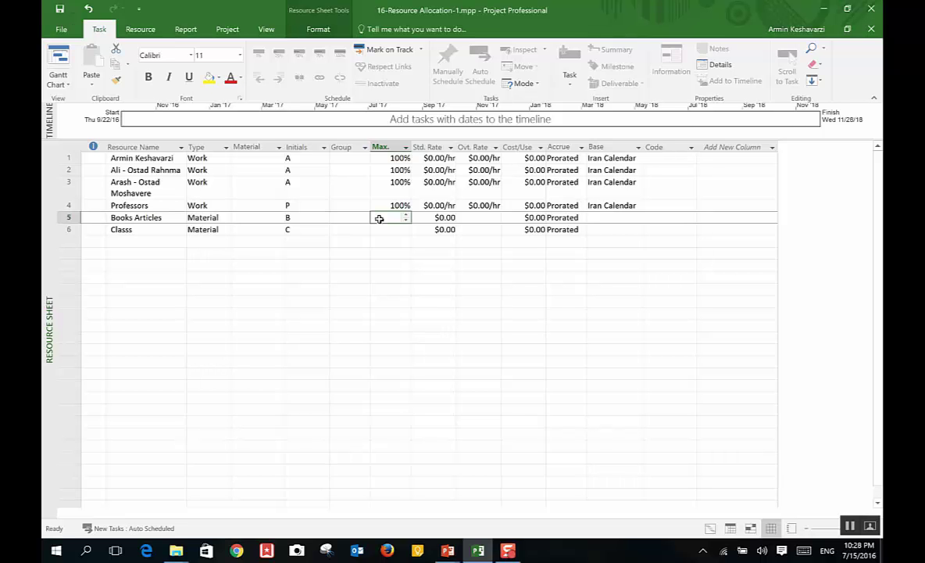
{"action": "left_click", "coordinate": [380, 229]}
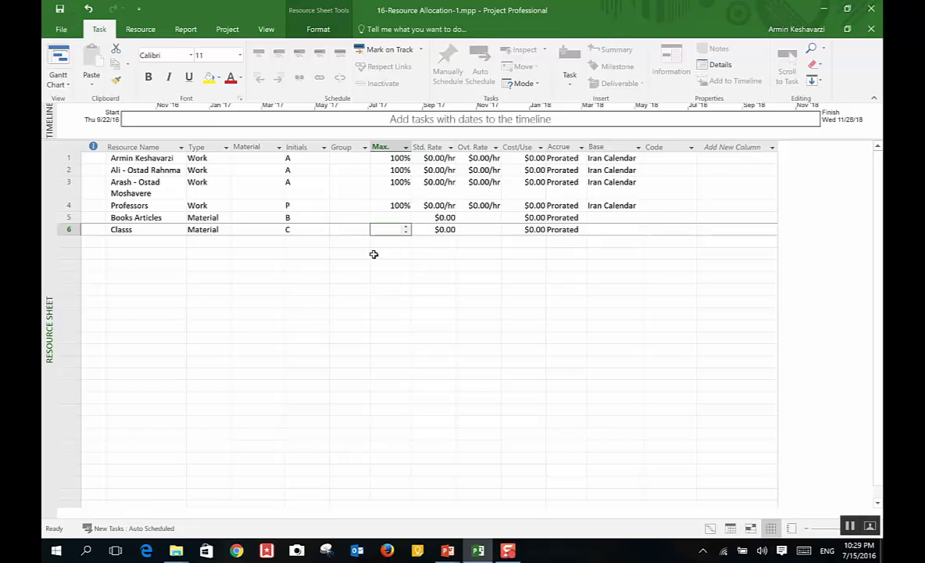
{"action": "left_click", "coordinate": [396, 158]}
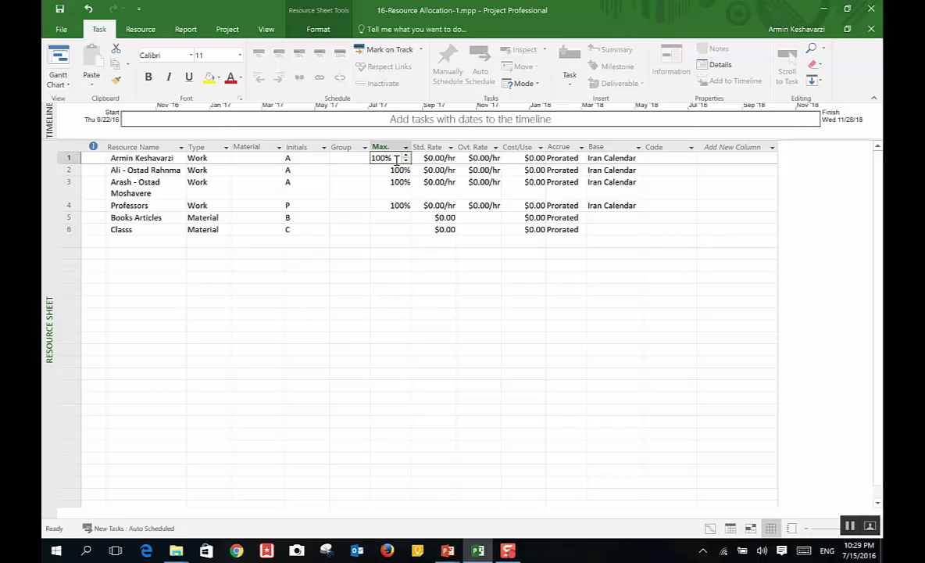
{"action": "left_click", "coordinate": [378, 169]}
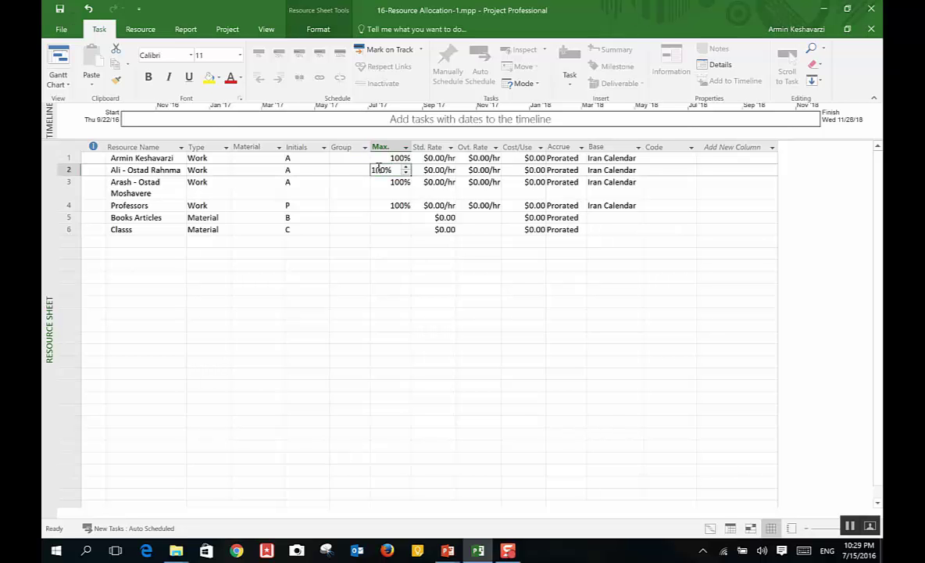
{"action": "left_click", "coordinate": [137, 158]}
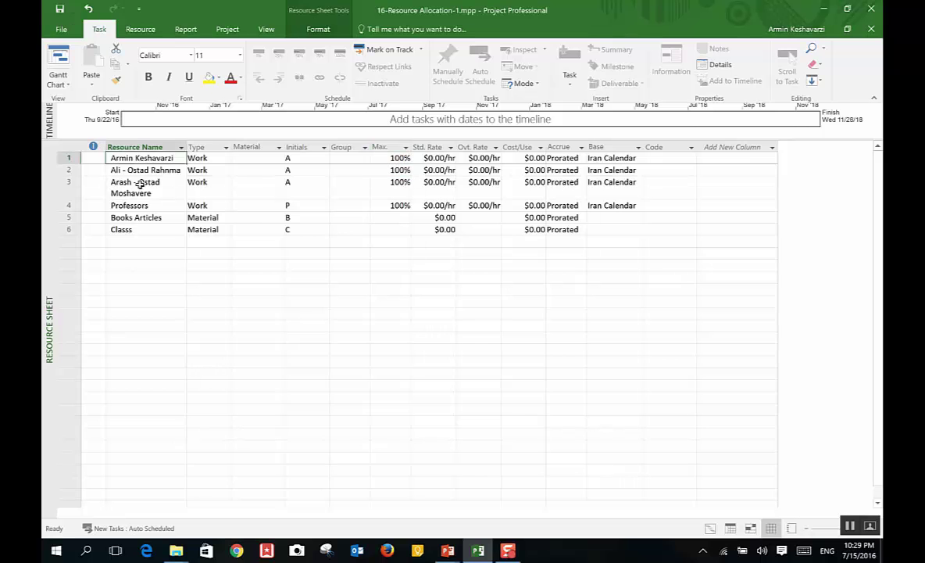
{"action": "left_click", "coordinate": [145, 204]}
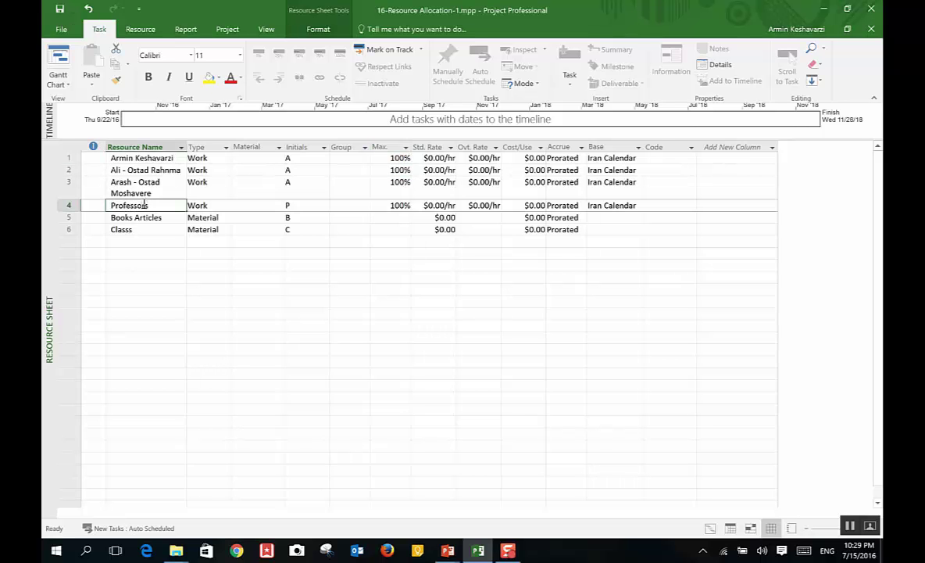
Step: Set the Professors' maximum units to 200%
{"action": "left_click", "coordinate": [388, 204]}
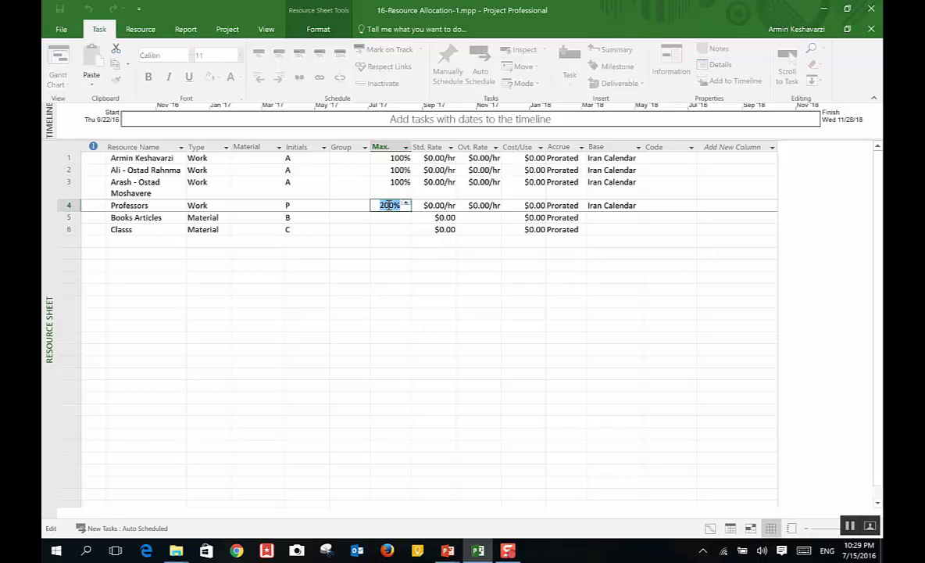
{"action": "type", "text": "200"}
{"action": "key", "text": "Return"}
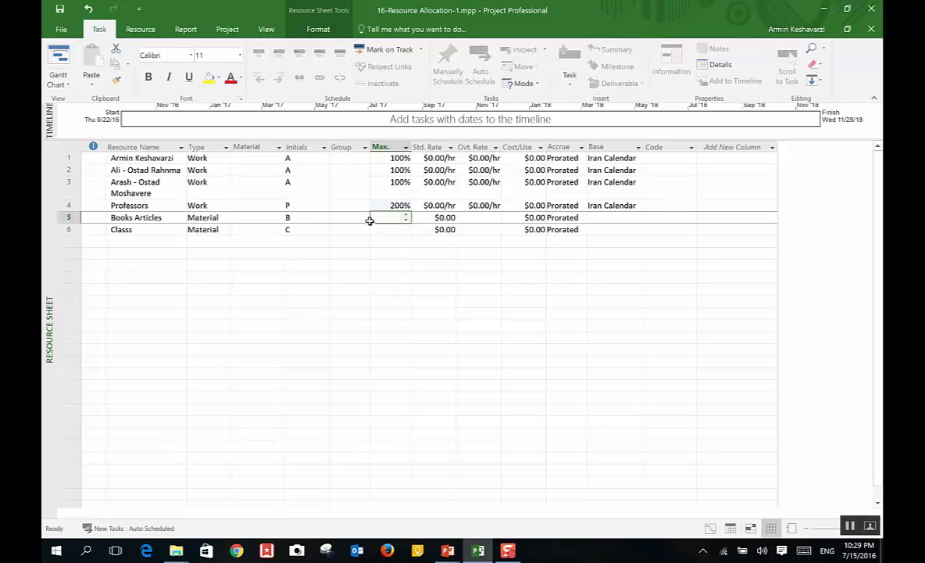
{"action": "left_click", "coordinate": [387, 205]}
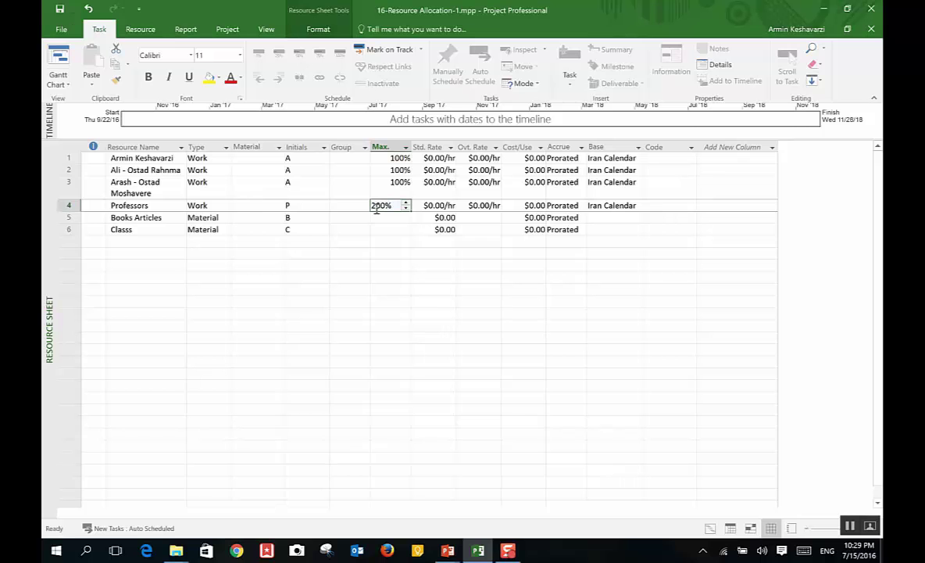
Step: Recheck the other resources' maximum units, which stay at 100%
{"action": "left_click", "coordinate": [392, 182]}
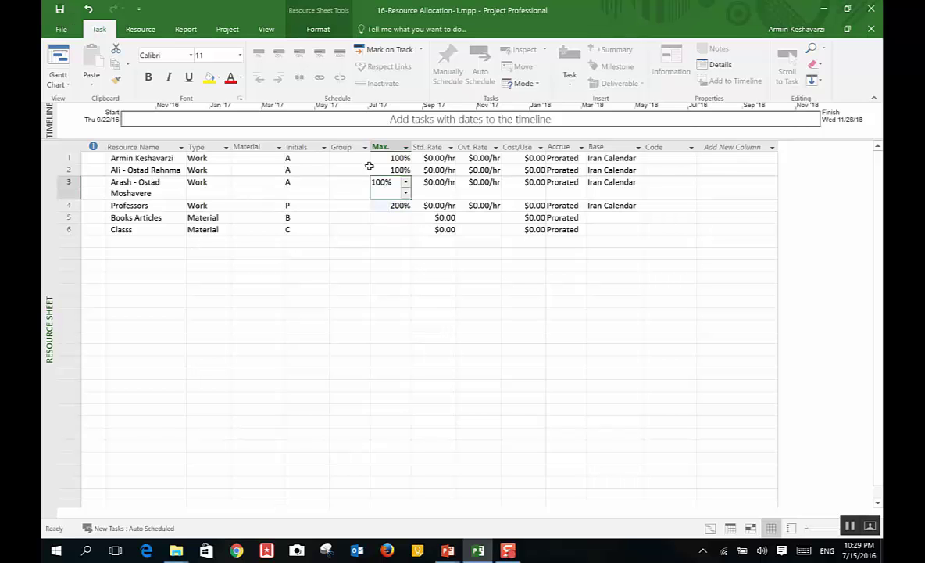
{"action": "left_click", "coordinate": [367, 168]}
{"action": "left_click", "coordinate": [388, 185]}
{"action": "key", "text": "Up"}
{"action": "key", "text": "Up"}
{"action": "left_click", "coordinate": [156, 170]}
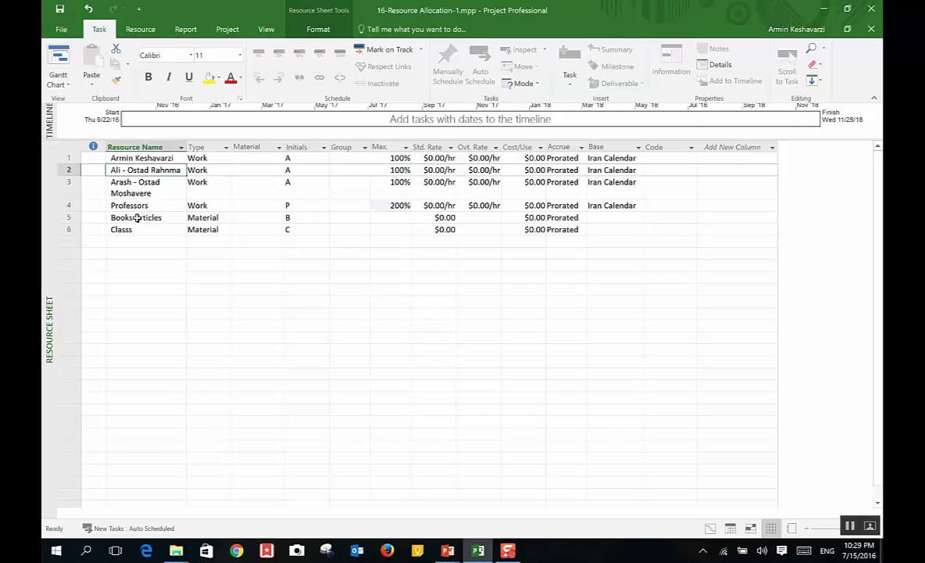
{"action": "left_click", "coordinate": [131, 203]}
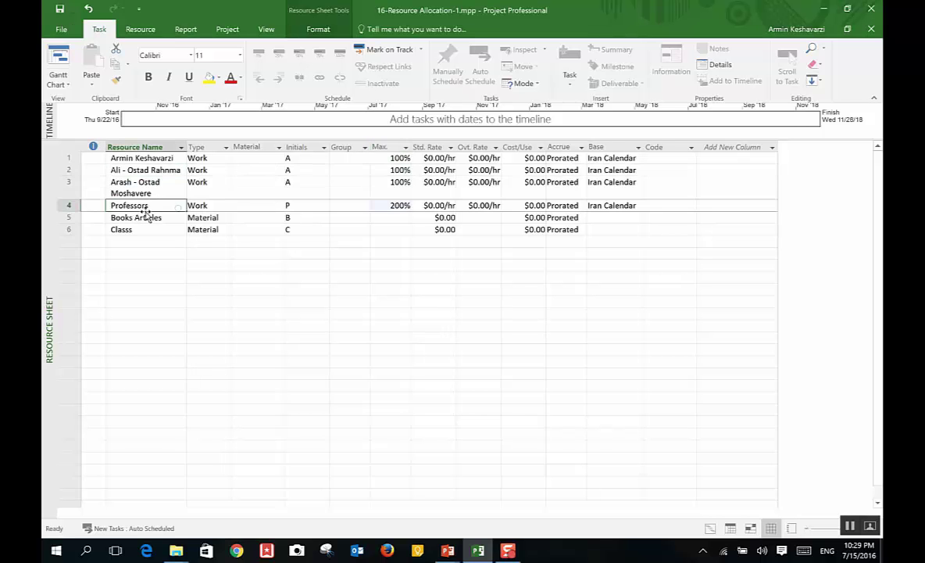
{"action": "left_click", "coordinate": [158, 170]}
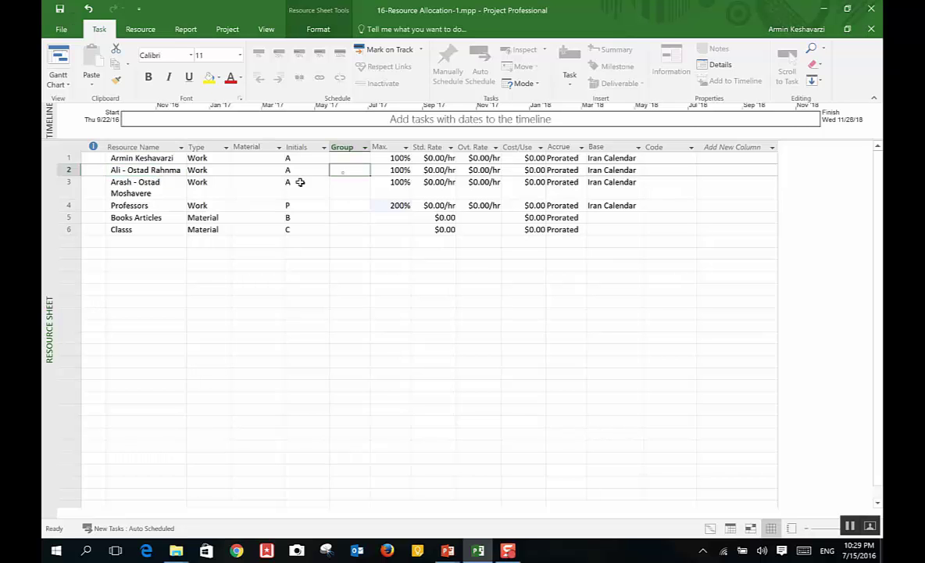
Step: Enter Students in the first resource's Group cell
{"action": "left_click", "coordinate": [342, 147]}
{"action": "left_click", "coordinate": [340, 158]}
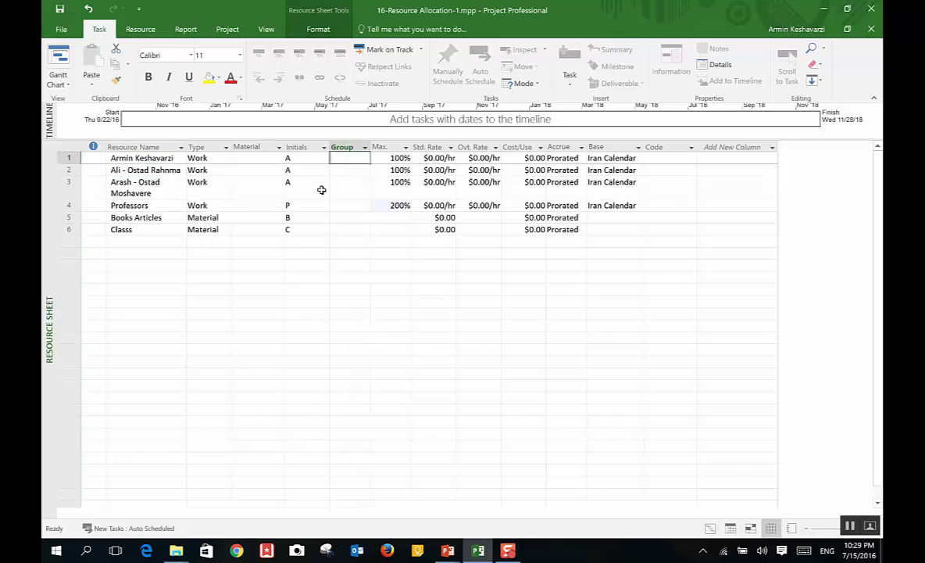
{"action": "key", "text": "F2"}
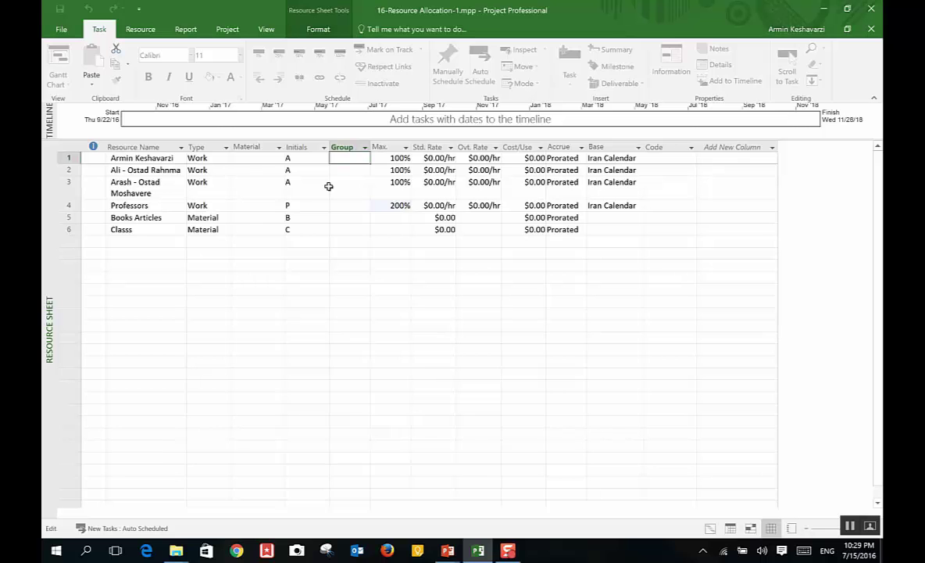
{"action": "type", "text": "Students"}
{"action": "key", "text": "Return"}
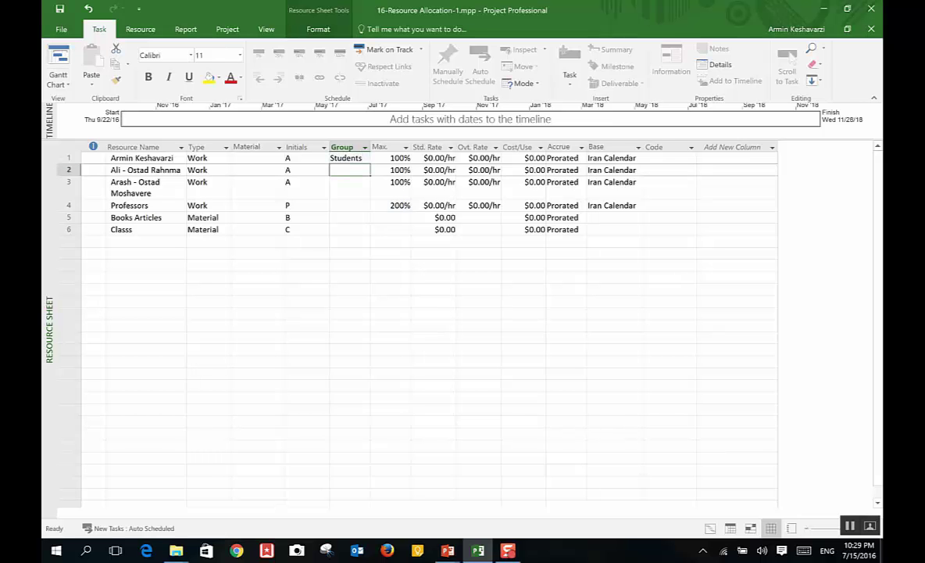
{"action": "left_click", "coordinate": [337, 198]}
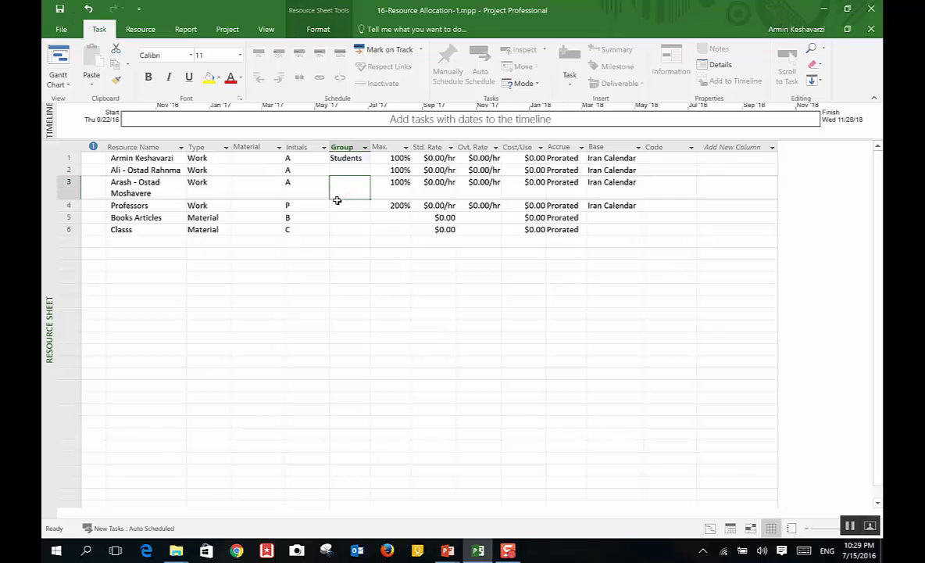
Step: Replace the three people's initials with each person's first name
{"action": "left_click", "coordinate": [291, 158]}
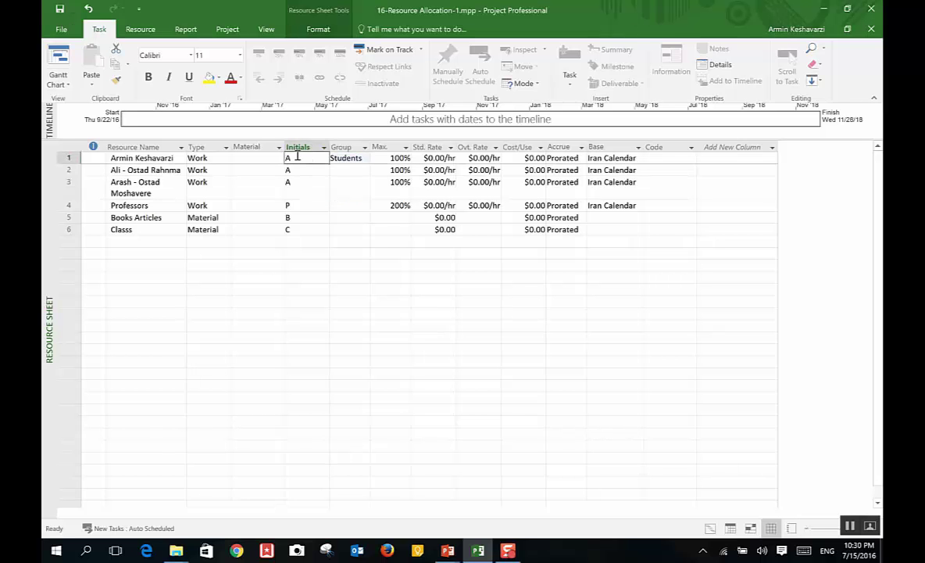
{"action": "type", "text": "A"}
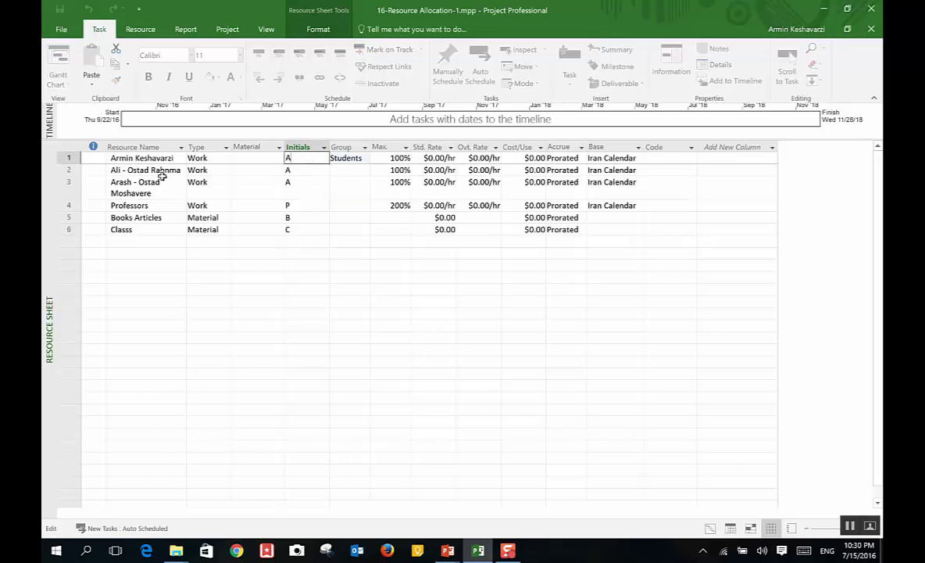
{"action": "type", "text": "Rmi"}
{"action": "key", "text": "BackSpace"}
{"action": "key", "text": "BackSpace"}
{"action": "key", "text": "BackSpace"}
{"action": "type", "text": "rmin"}
{"action": "key", "text": "Return"}
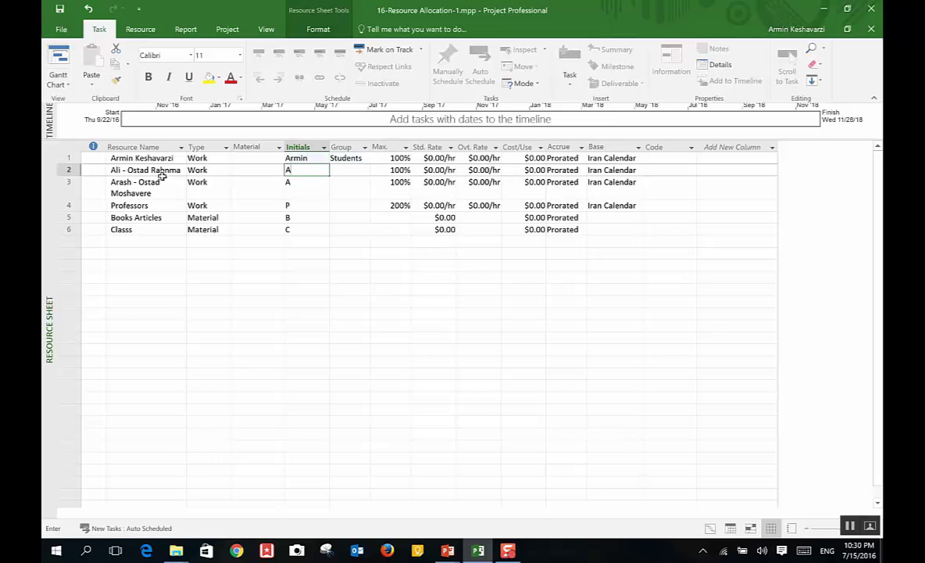
{"action": "type", "text": "Ali"}
{"action": "key", "text": "Return"}
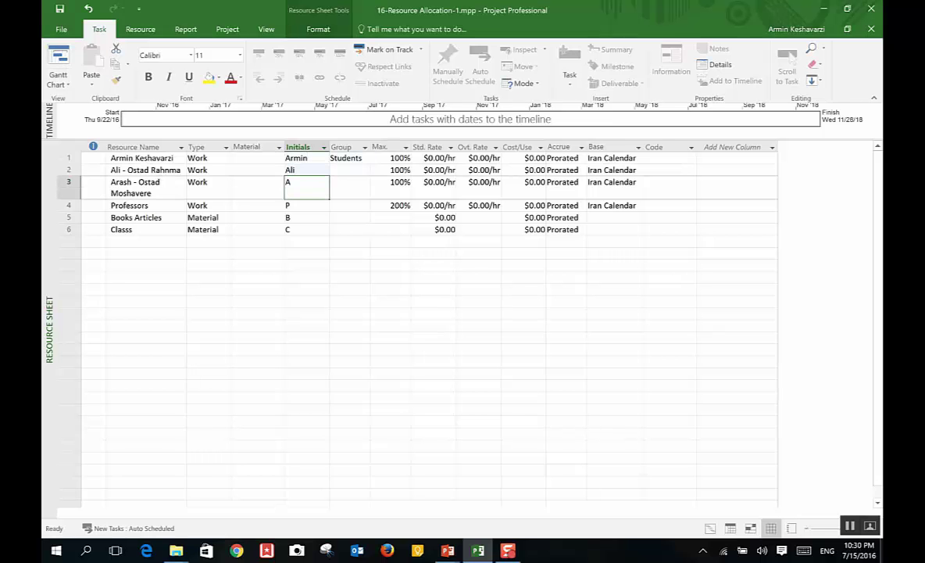
{"action": "type", "text": "Arash"}
{"action": "key", "text": "Return"}
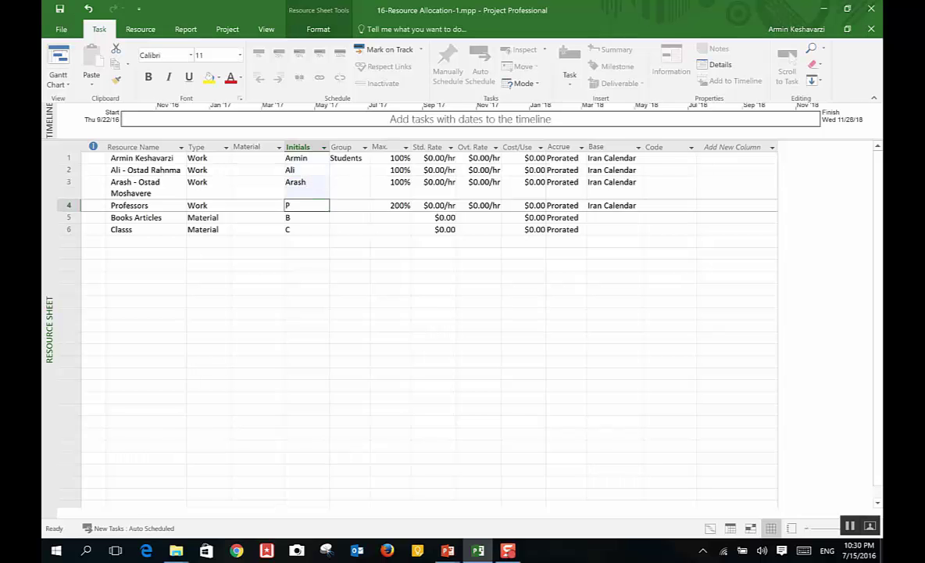
{"action": "key", "text": "Return"}
{"action": "key", "text": "Return"}
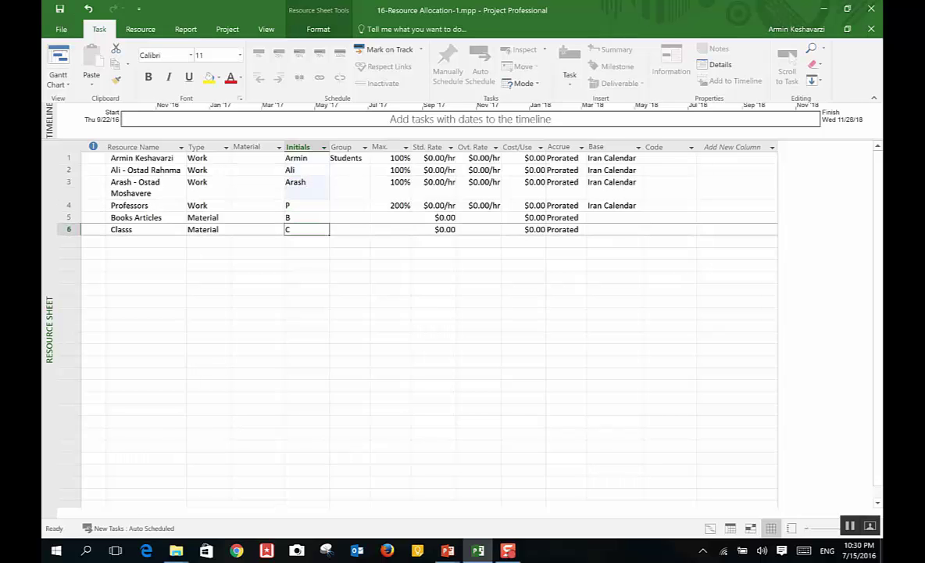
Step: Review the maximum units of the first three resources
{"action": "left_click", "coordinate": [348, 170]}
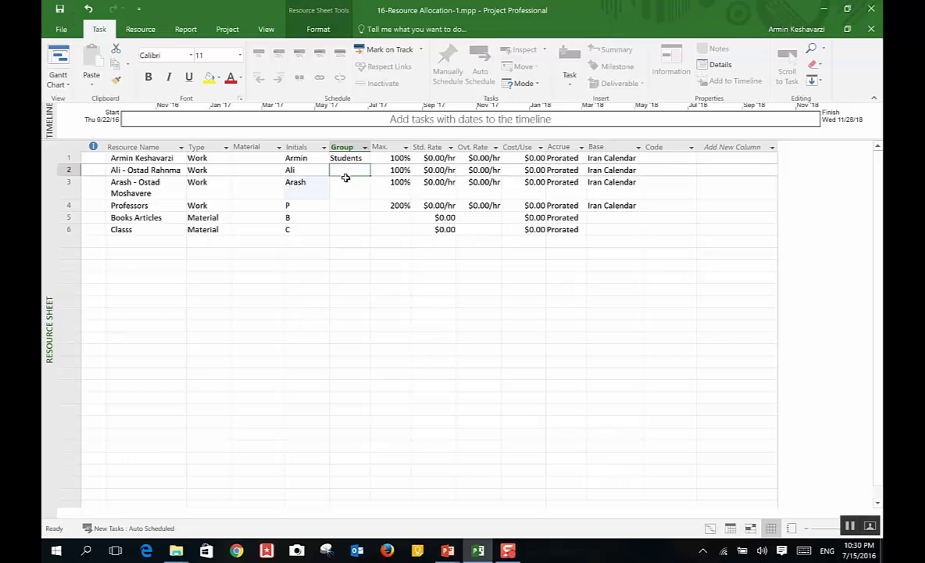
{"action": "left_click", "coordinate": [380, 164]}
{"action": "left_click", "coordinate": [376, 186]}
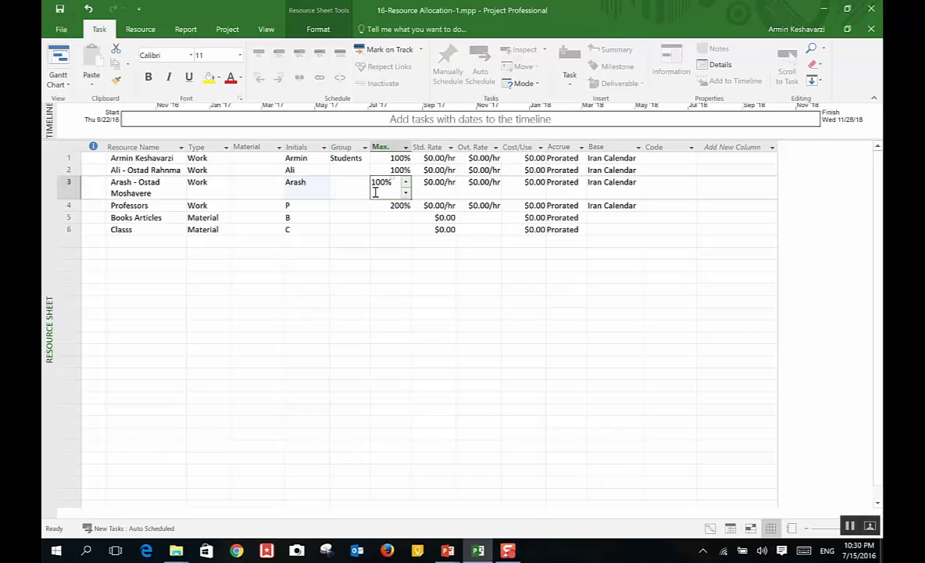
{"action": "left_click", "coordinate": [383, 160]}
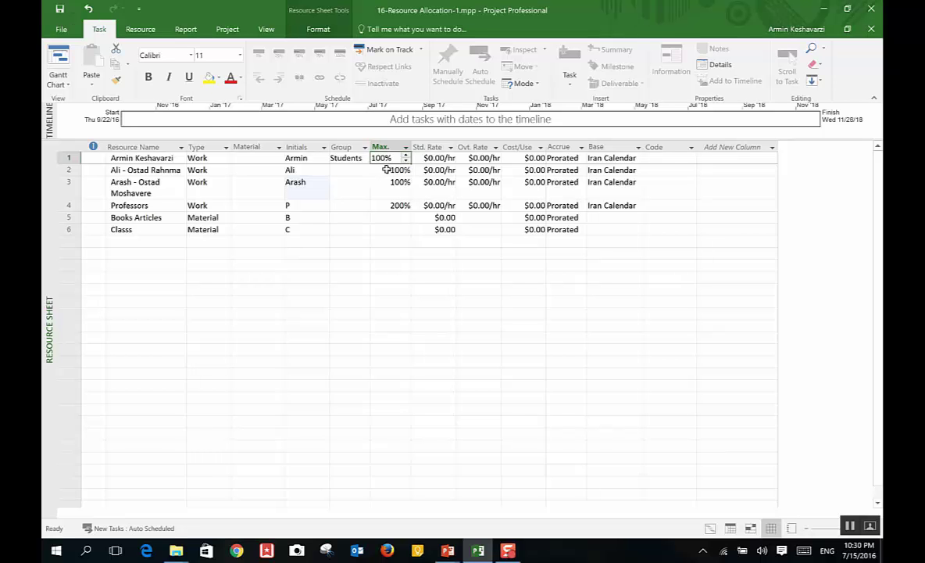
{"action": "left_click", "coordinate": [386, 170]}
{"action": "left_click", "coordinate": [385, 188]}
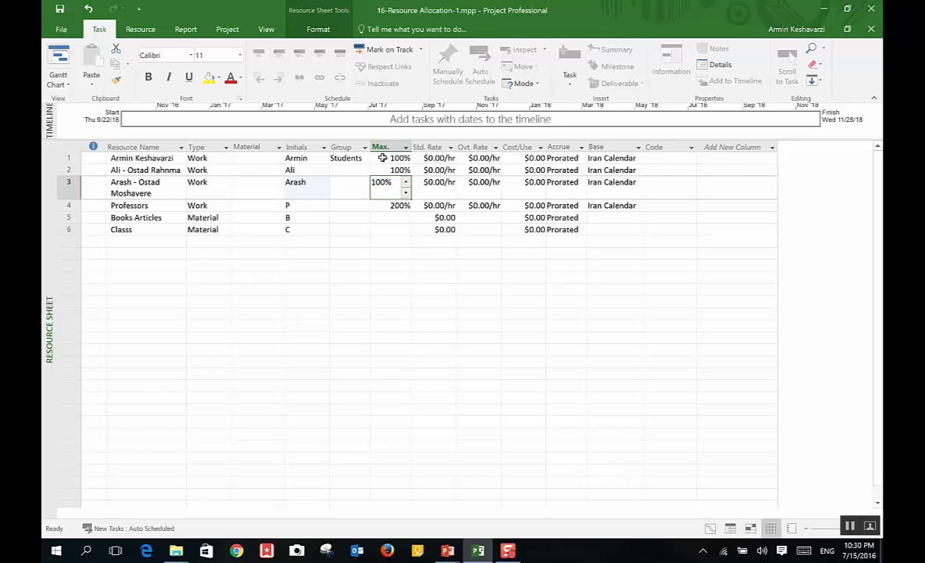
{"action": "left_click", "coordinate": [382, 158]}
{"action": "left_click", "coordinate": [370, 170]}
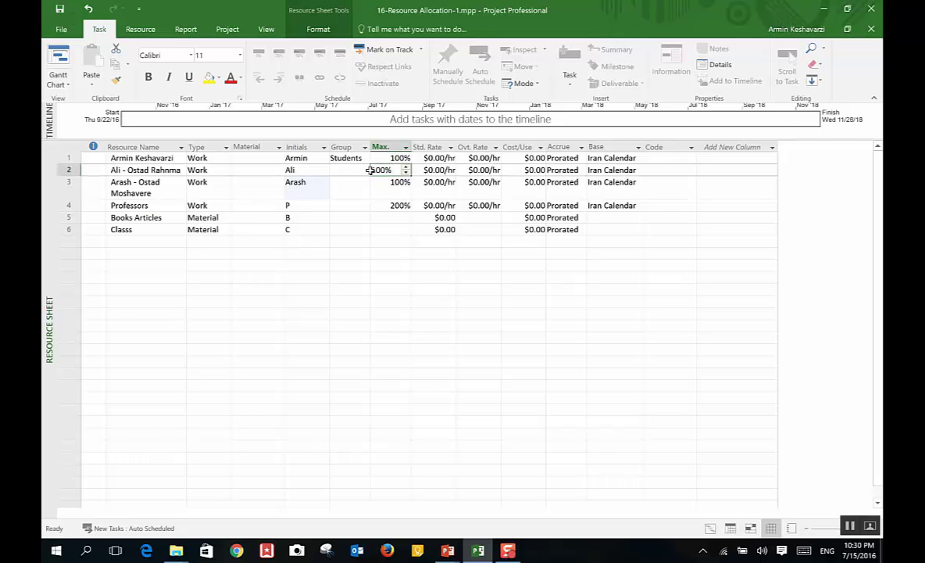
Step: Check the base calendar and Professors' 200% units, then open the File Info page
{"action": "left_click", "coordinate": [590, 159]}
{"action": "left_click", "coordinate": [348, 170]}
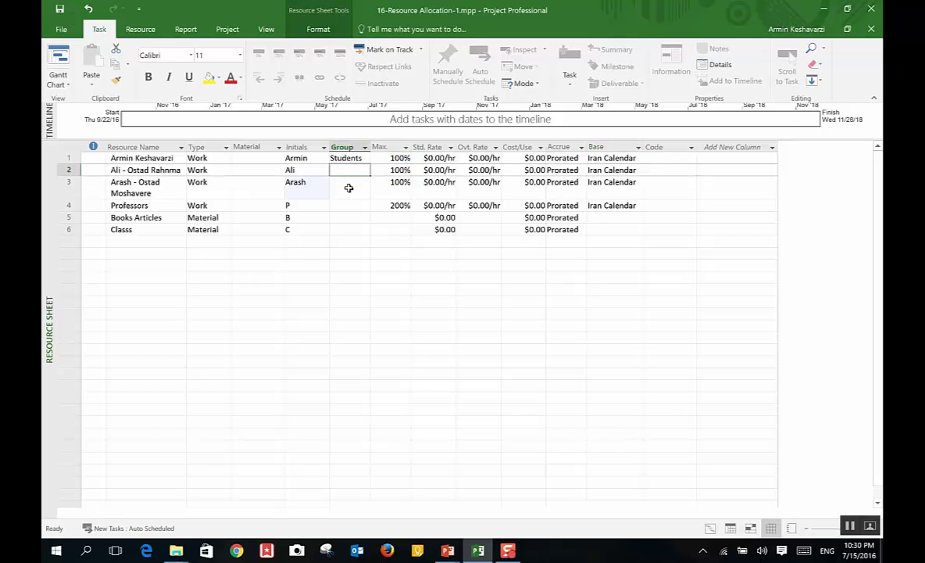
{"action": "left_click", "coordinate": [391, 206]}
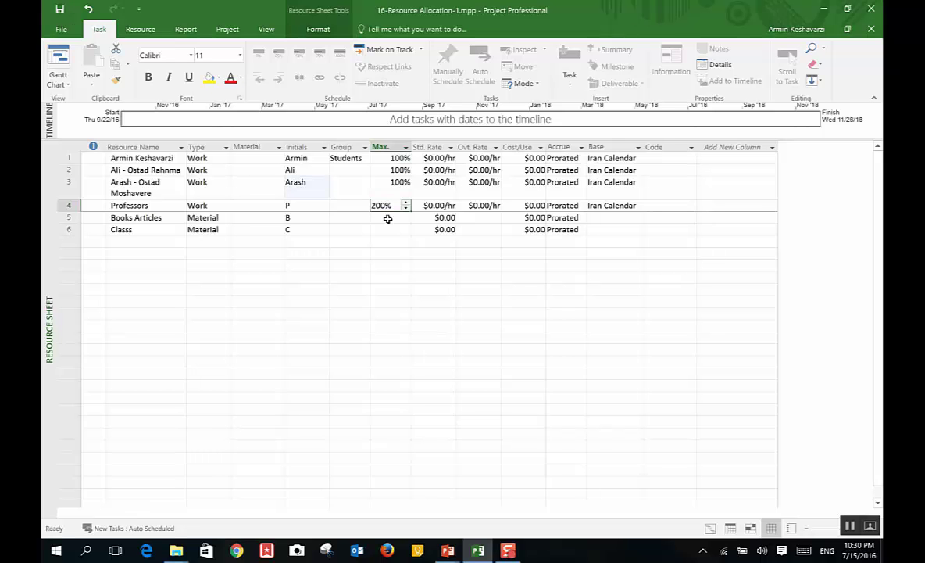
{"action": "left_click", "coordinate": [372, 189]}
{"action": "left_click", "coordinate": [391, 205]}
{"action": "left_click", "coordinate": [164, 204]}
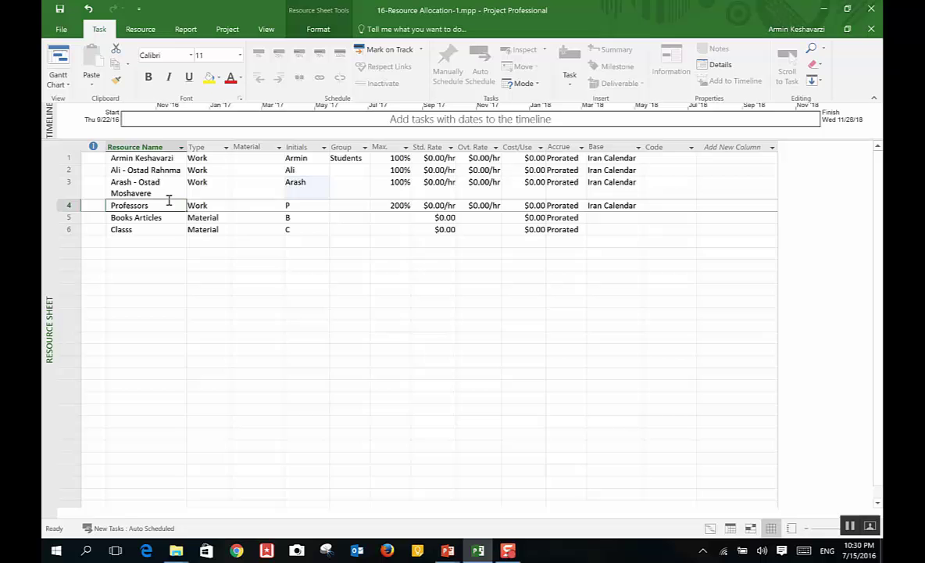
{"action": "left_click", "coordinate": [380, 204]}
{"action": "left_click", "coordinate": [391, 168]}
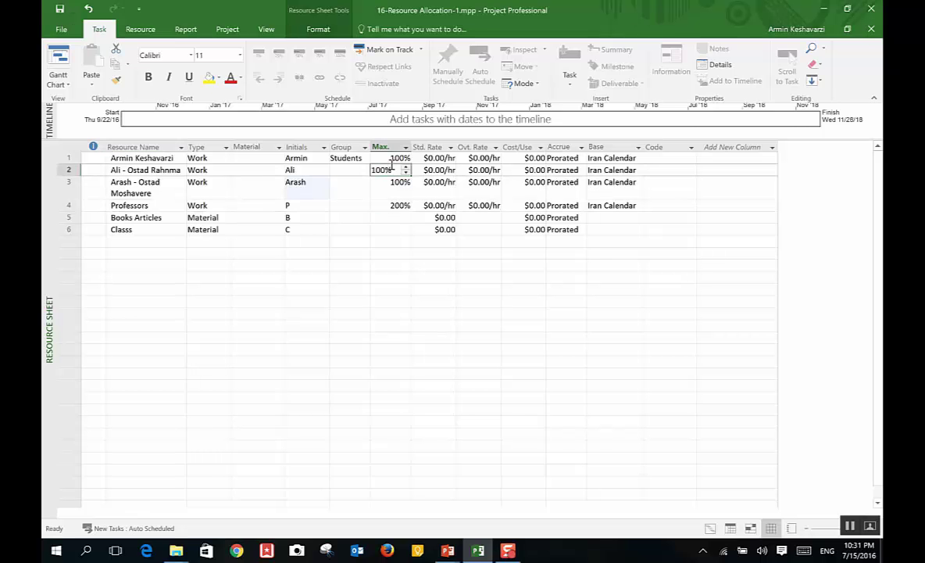
{"action": "left_click", "coordinate": [61, 29]}
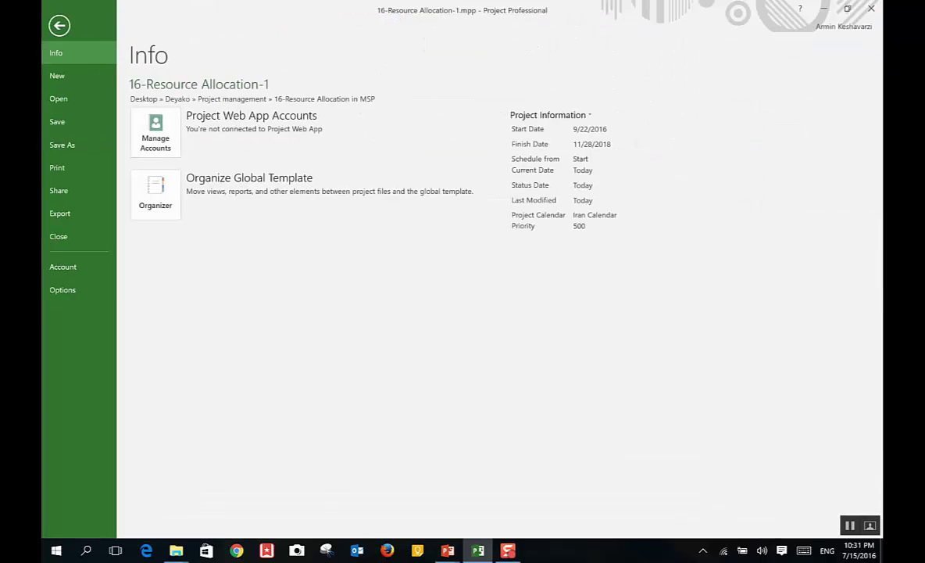
Step: In Project Options > Schedule, set 'Show assignment units as' to Decimal
{"action": "left_click", "coordinate": [75, 292]}
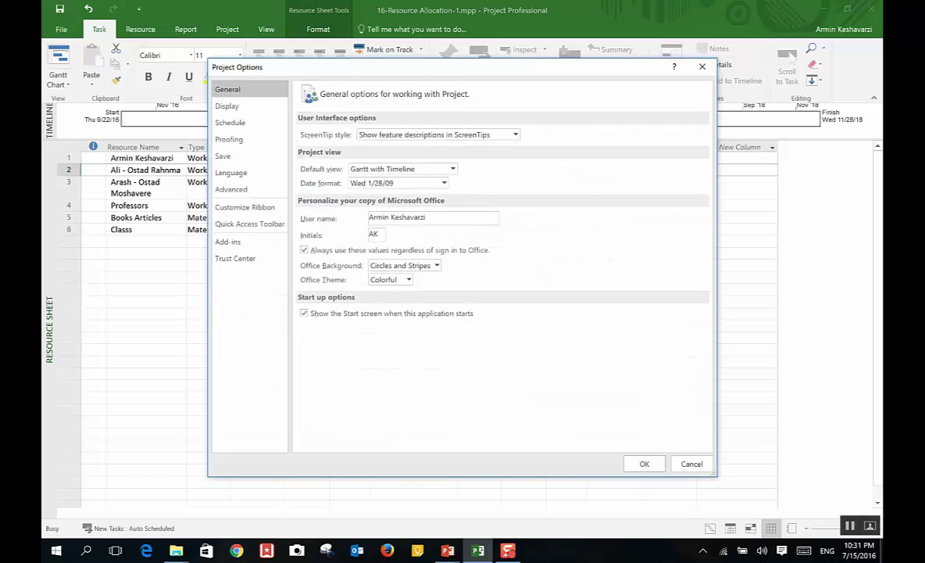
{"action": "left_click", "coordinate": [230, 122]}
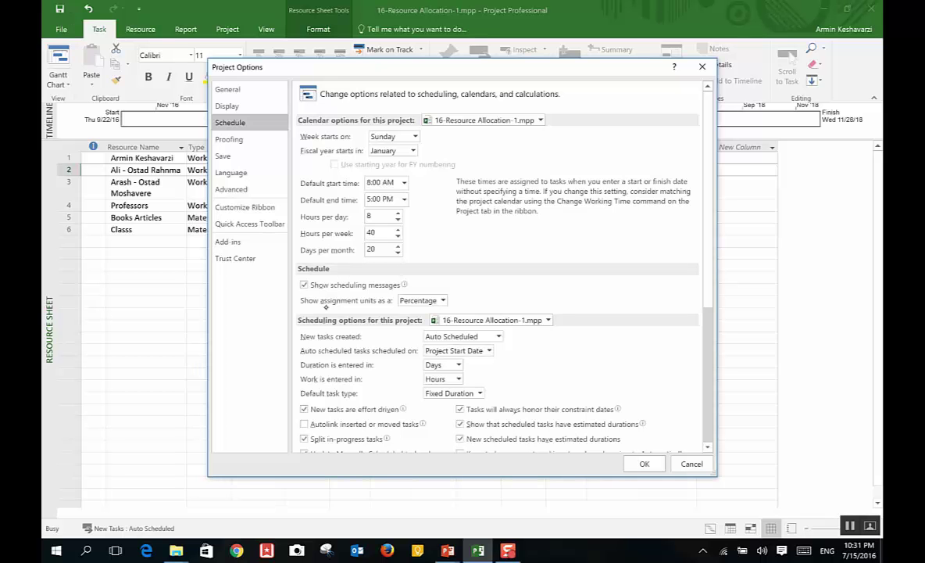
{"action": "left_click", "coordinate": [443, 300]}
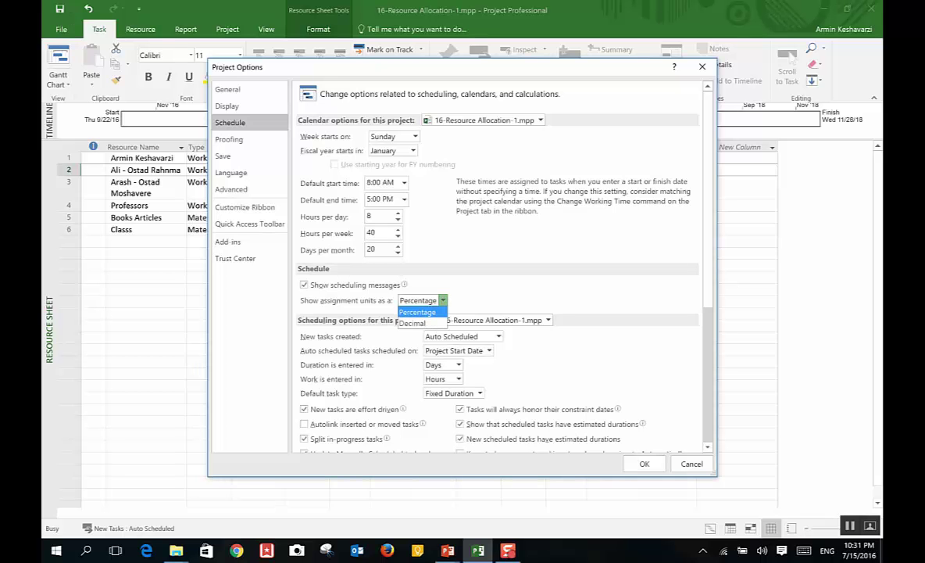
{"action": "left_click", "coordinate": [410, 321]}
Step: Apply the options change and enter 0.5 as the second resource's maximum units
{"action": "left_click", "coordinate": [645, 463]}
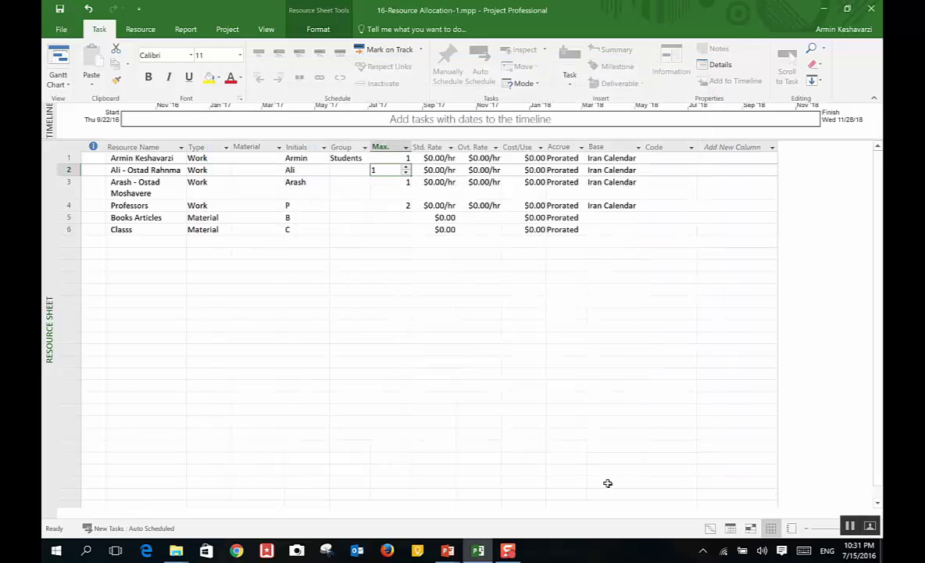
{"action": "left_click", "coordinate": [375, 160]}
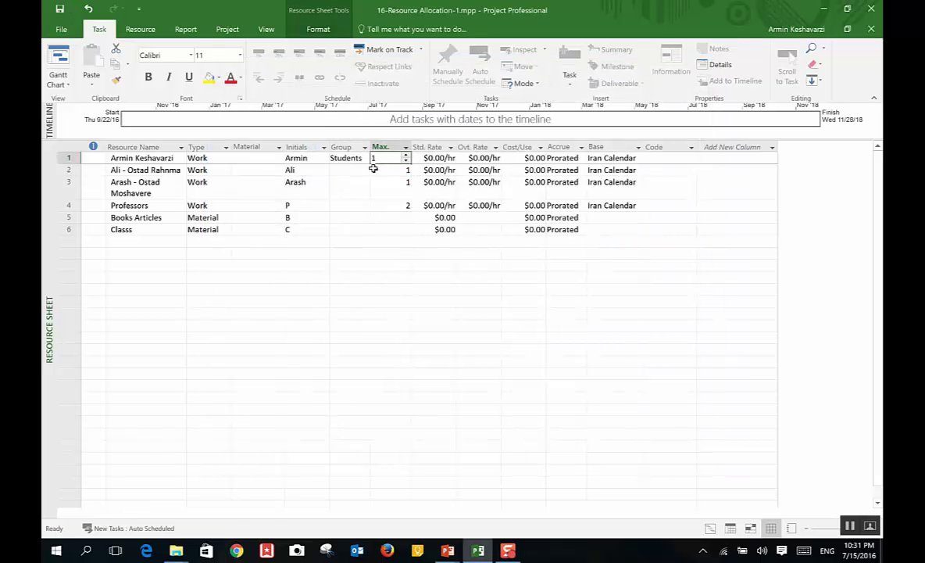
{"action": "left_click", "coordinate": [382, 169]}
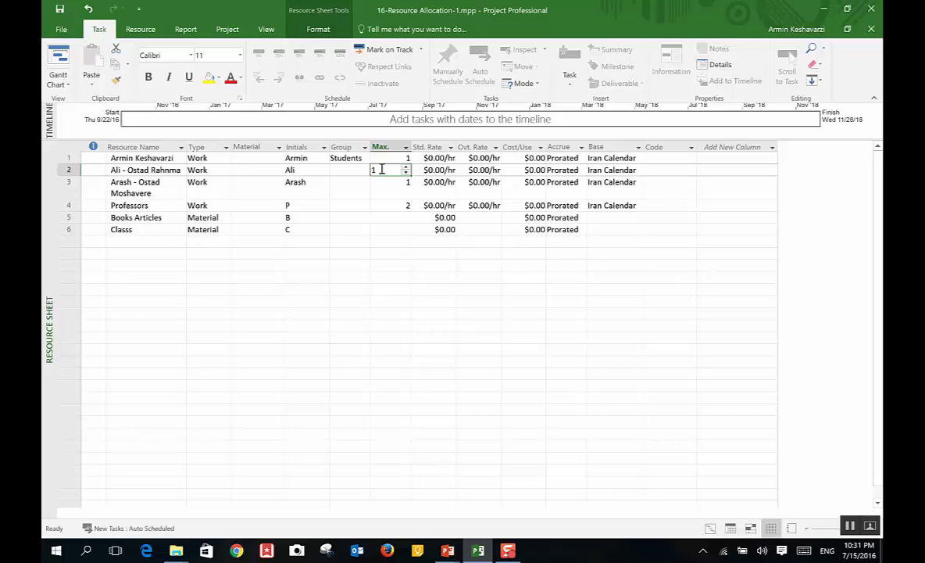
{"action": "type", "text": ".05"}
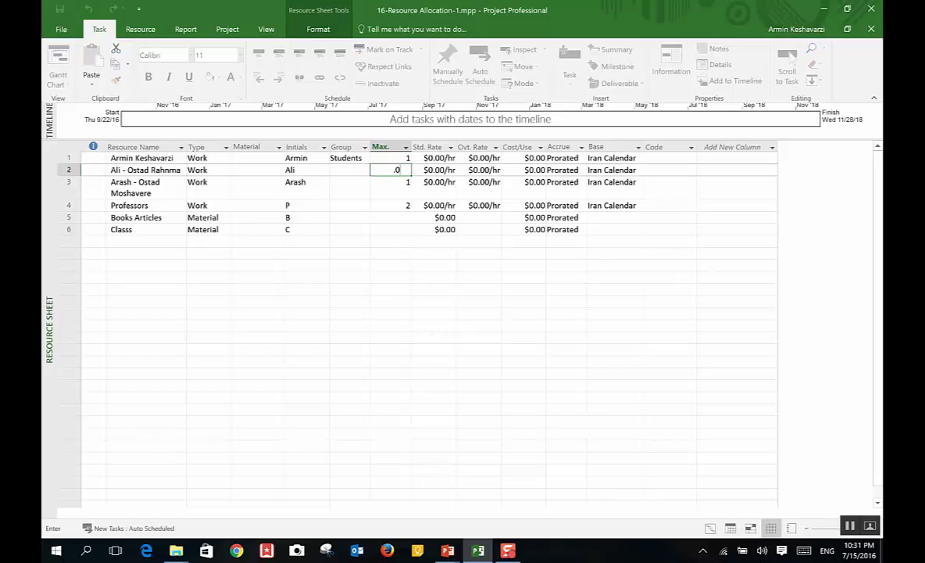
{"action": "key", "text": "BackSpace"}
{"action": "key", "text": "BackSpace"}
{"action": "type", "text": "0.5"}
{"action": "key", "text": "Return"}
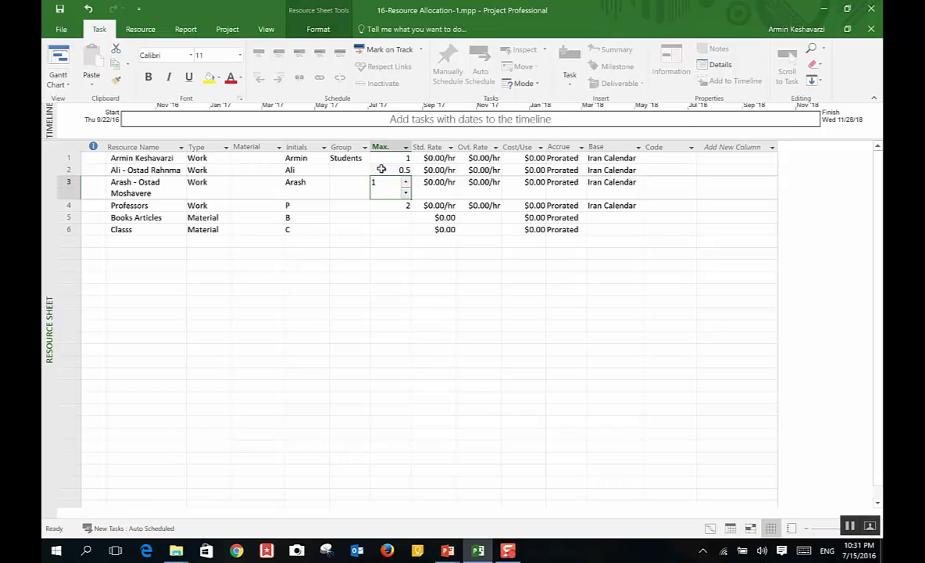
Step: Change the second resource's maximum units to 0.75
{"action": "left_click", "coordinate": [164, 169]}
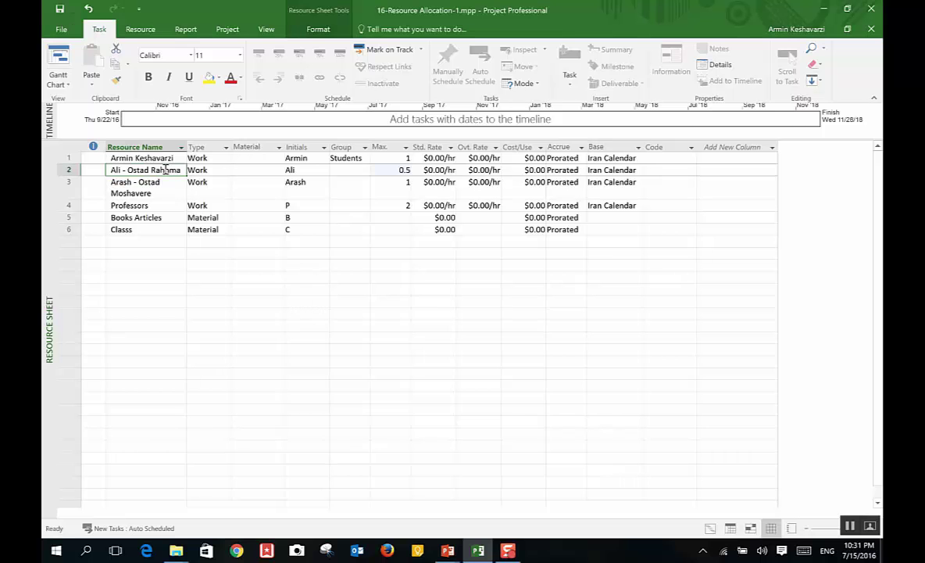
{"action": "left_click", "coordinate": [383, 170]}
{"action": "type", "text": "0.75"}
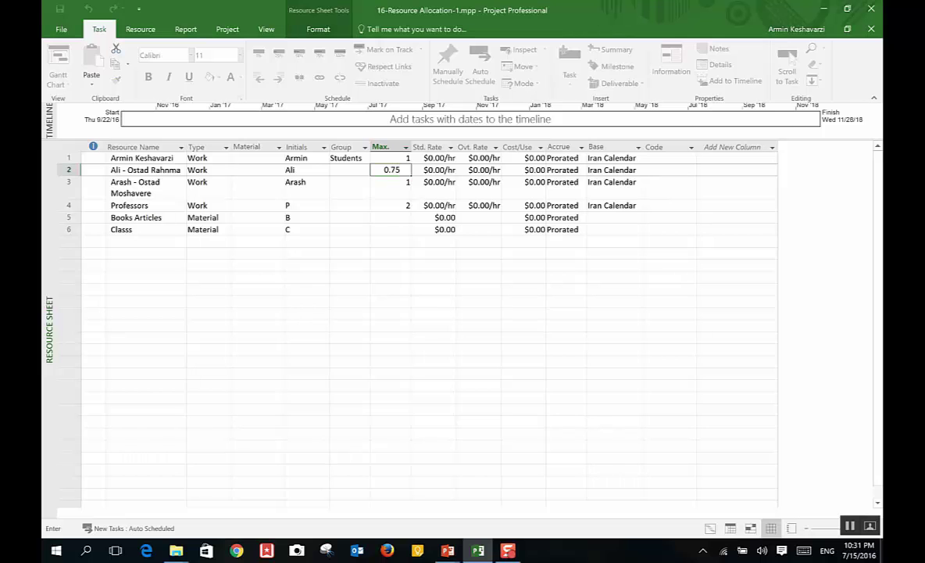
{"action": "key", "text": "Return"}
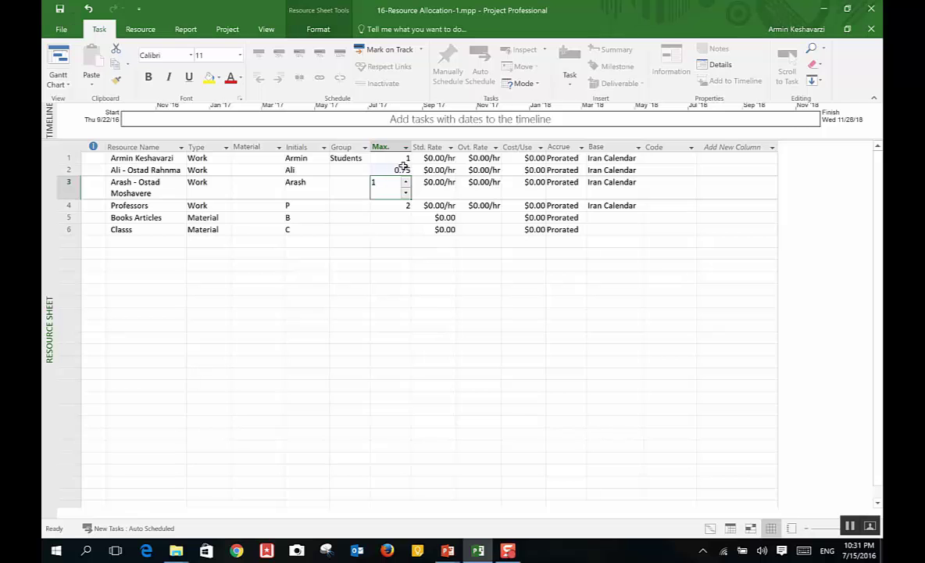
Step: Return row 2's maximum units to 1 and bring up the File Info page
{"action": "left_click", "coordinate": [401, 170]}
{"action": "left_click", "coordinate": [405, 167]}
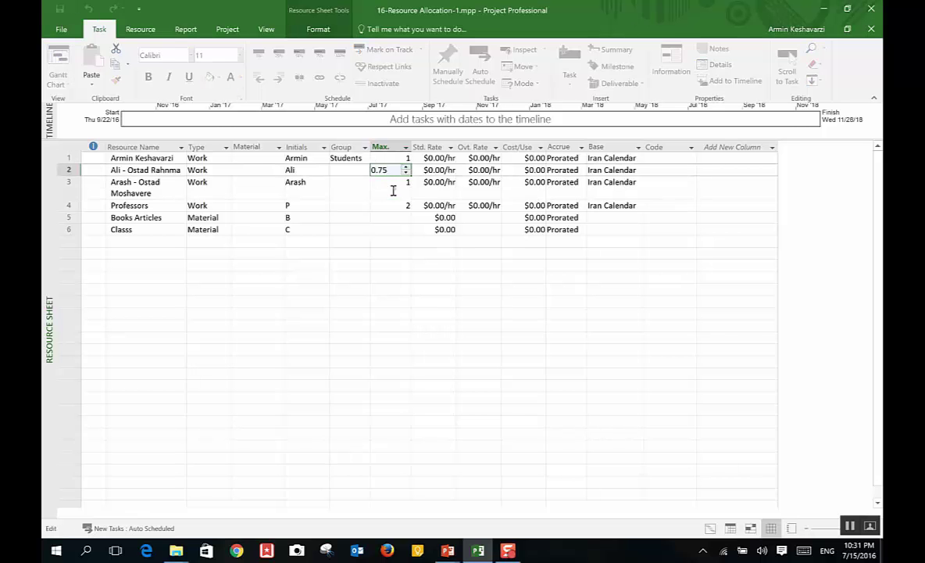
{"action": "left_click", "coordinate": [391, 195]}
{"action": "left_click", "coordinate": [389, 202]}
{"action": "left_click", "coordinate": [403, 158]}
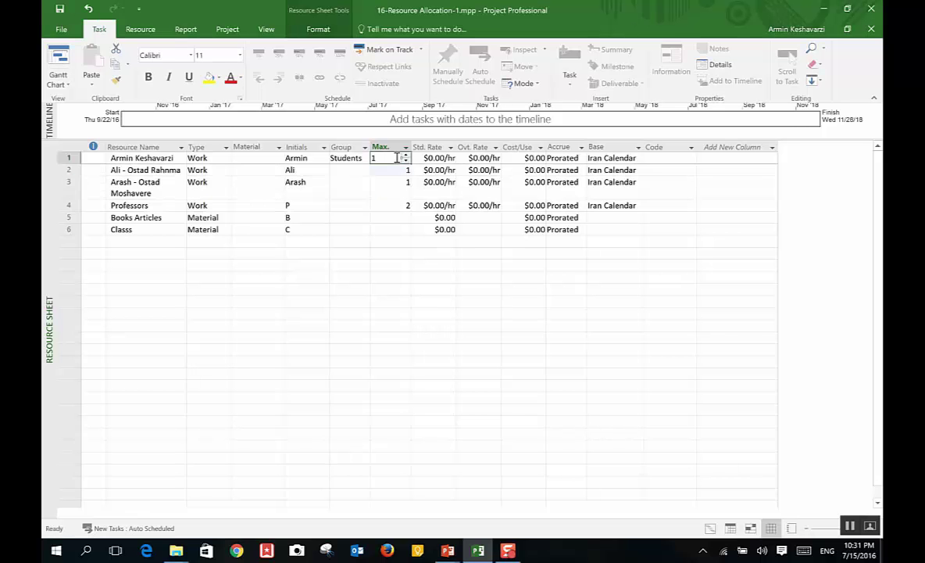
{"action": "key", "text": "alt+f"}
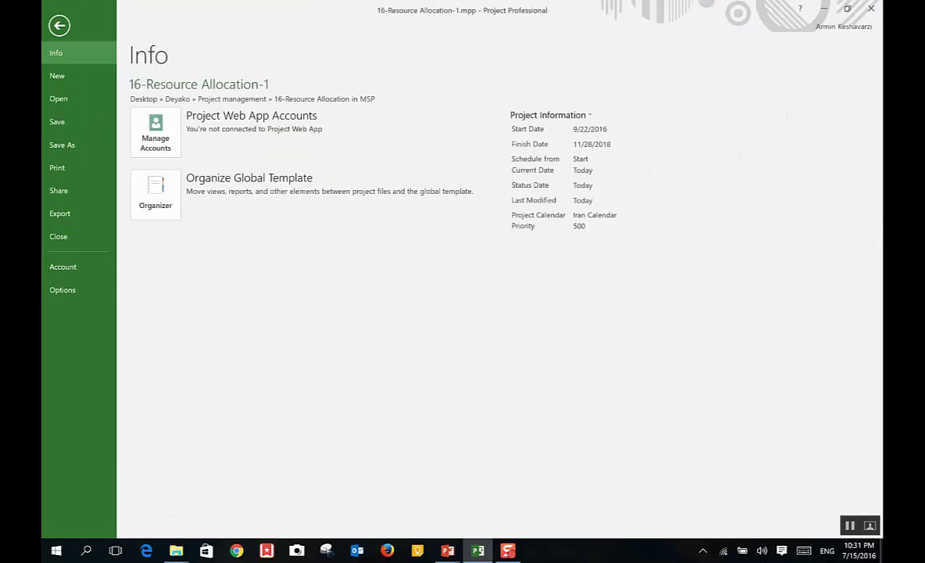
Step: Set 'Show assignment units as' to Percentage so Max units read 100% and 200%
{"action": "left_click", "coordinate": [86, 291]}
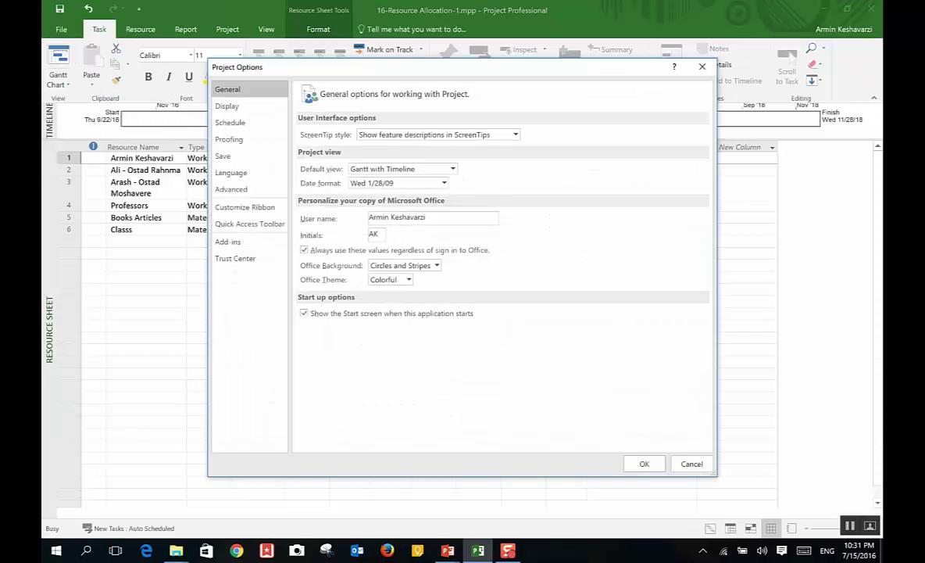
{"action": "left_click", "coordinate": [229, 122]}
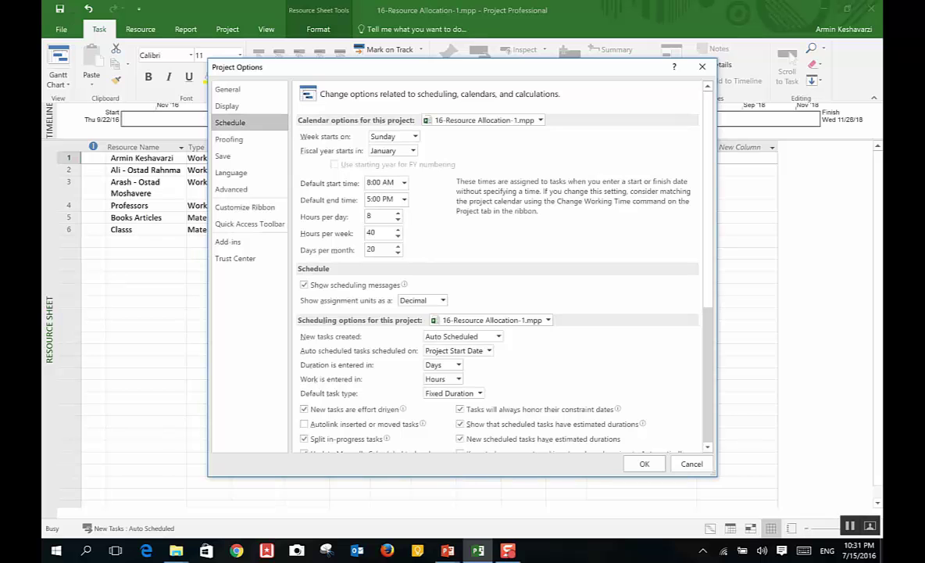
{"action": "left_click", "coordinate": [422, 301]}
{"action": "left_click", "coordinate": [414, 318]}
{"action": "left_click", "coordinate": [643, 463]}
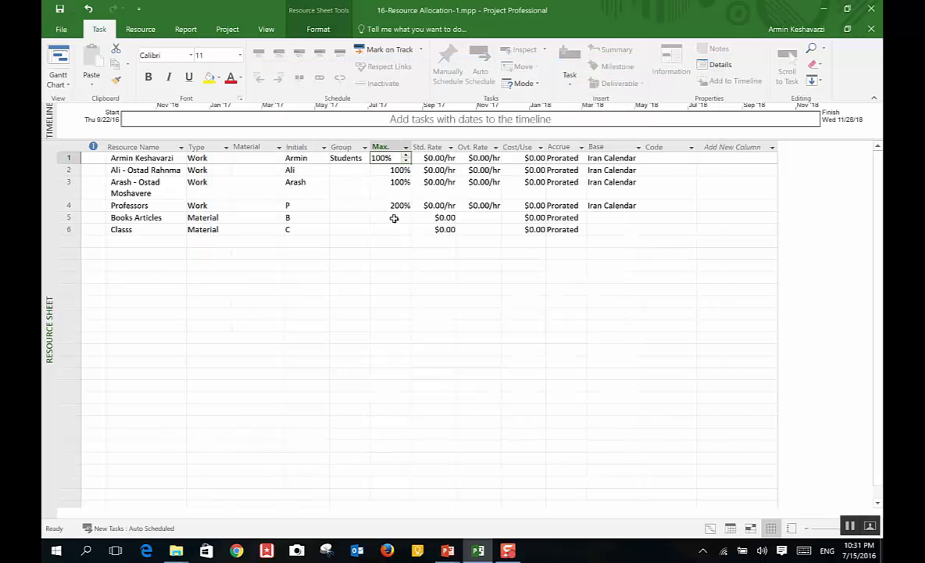
{"action": "left_click", "coordinate": [382, 217]}
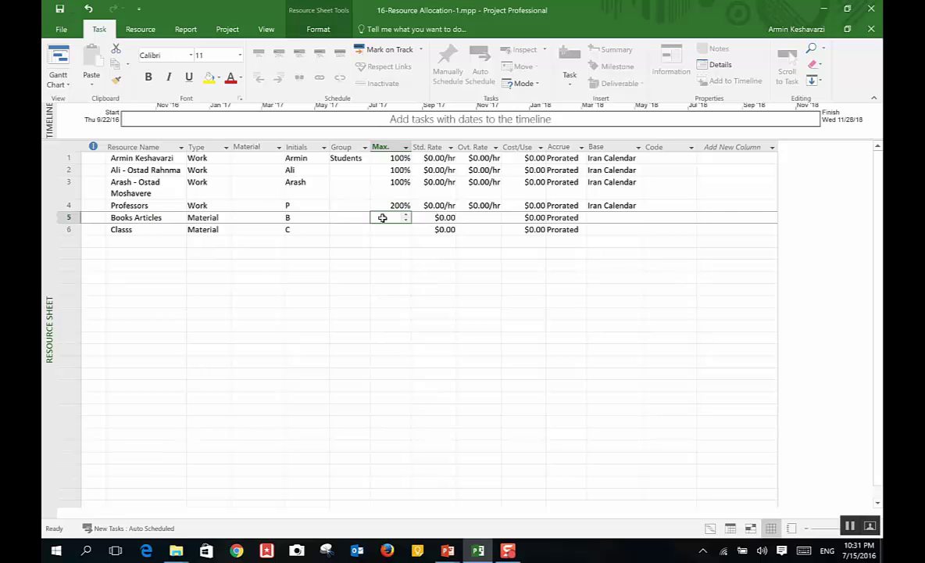
Step: Enter standard rates of 2 for row 1 and 3 for row 2, then return to File Info
{"action": "left_click", "coordinate": [423, 158]}
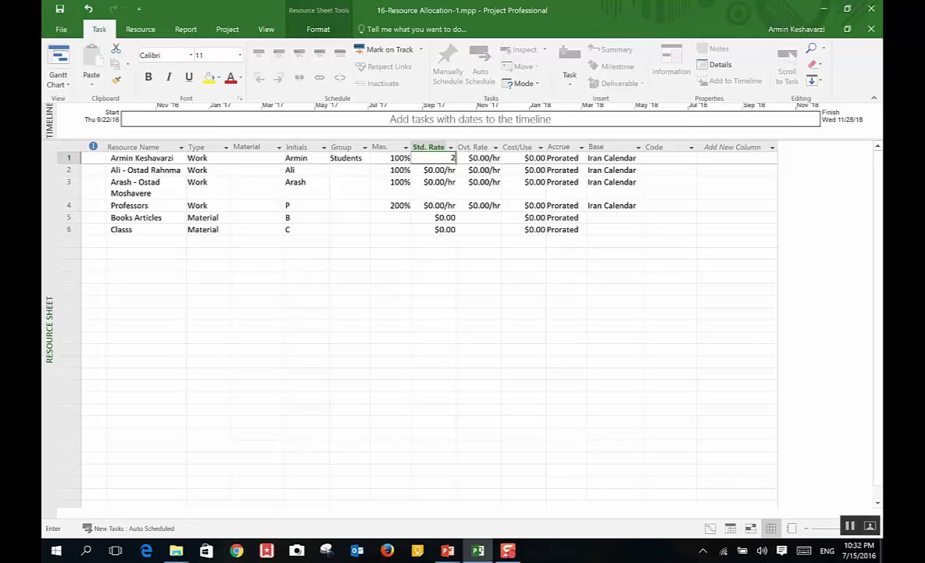
{"action": "type", "text": "2"}
{"action": "key", "text": "Return"}
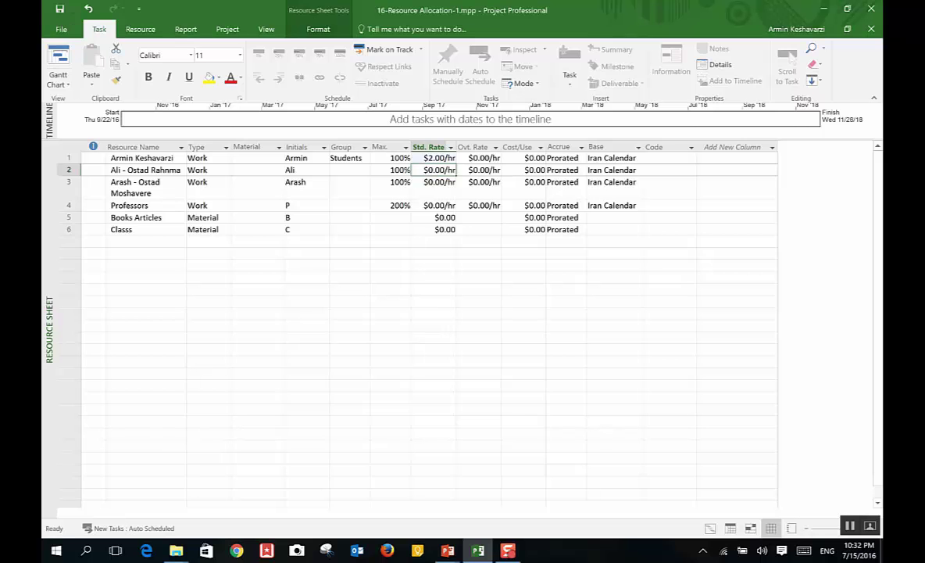
{"action": "type", "text": "3"}
{"action": "key", "text": "Return"}
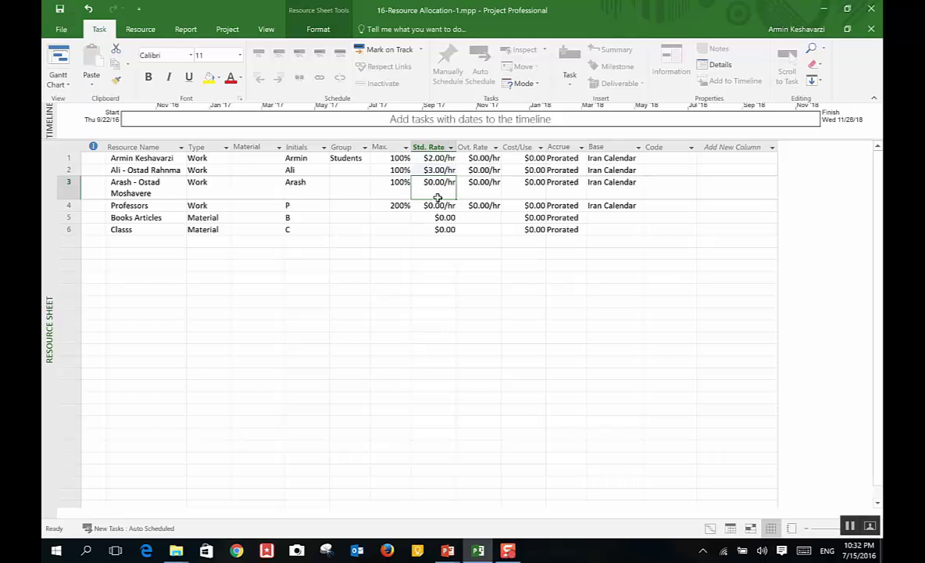
{"action": "key", "text": "alt+f"}
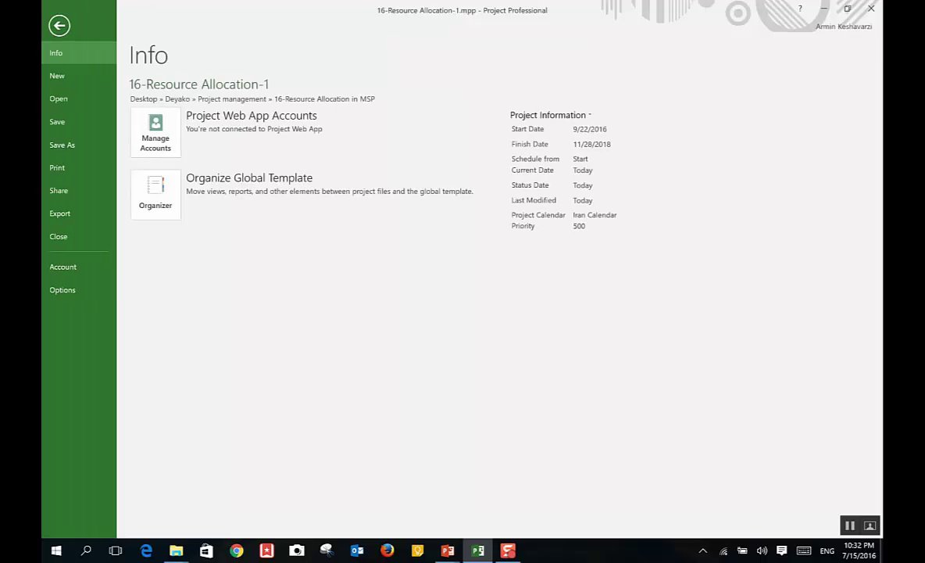
Step: Review the Schedule, Advanced default-rate and General options pages, then close Project Options
{"action": "left_click", "coordinate": [71, 296]}
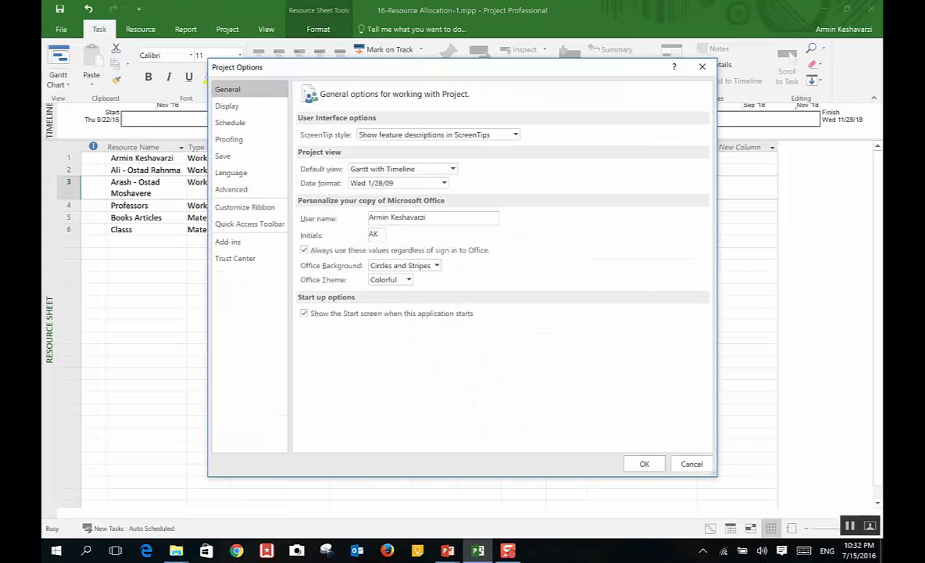
{"action": "left_click", "coordinate": [234, 122]}
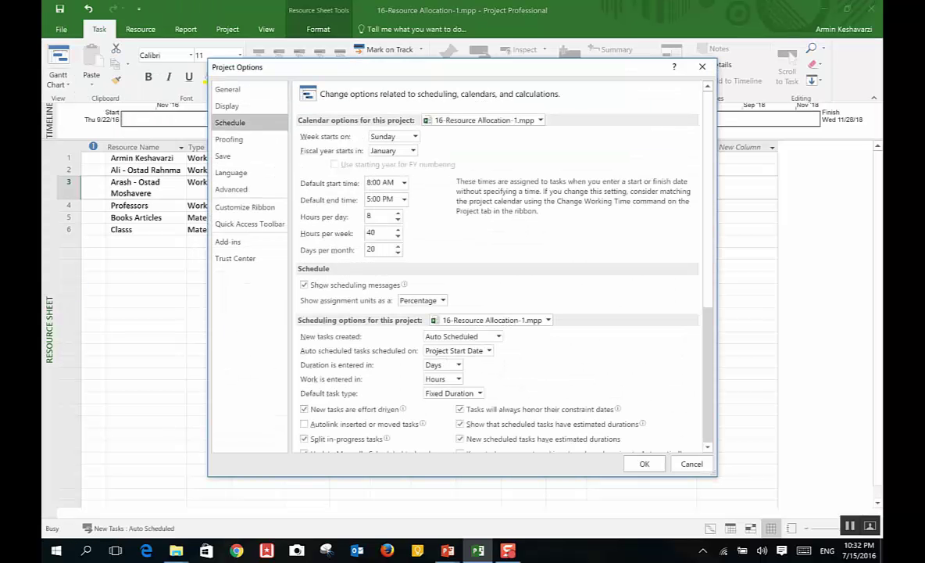
{"action": "scroll", "coordinate": [709, 275], "scroll_direction": "down", "scroll_amount": 5}
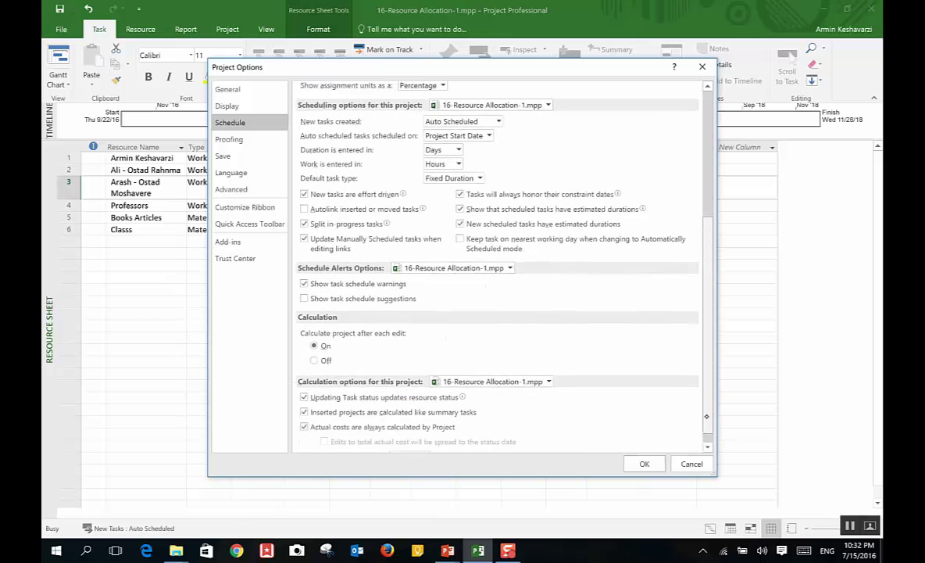
{"action": "left_click", "coordinate": [231, 189]}
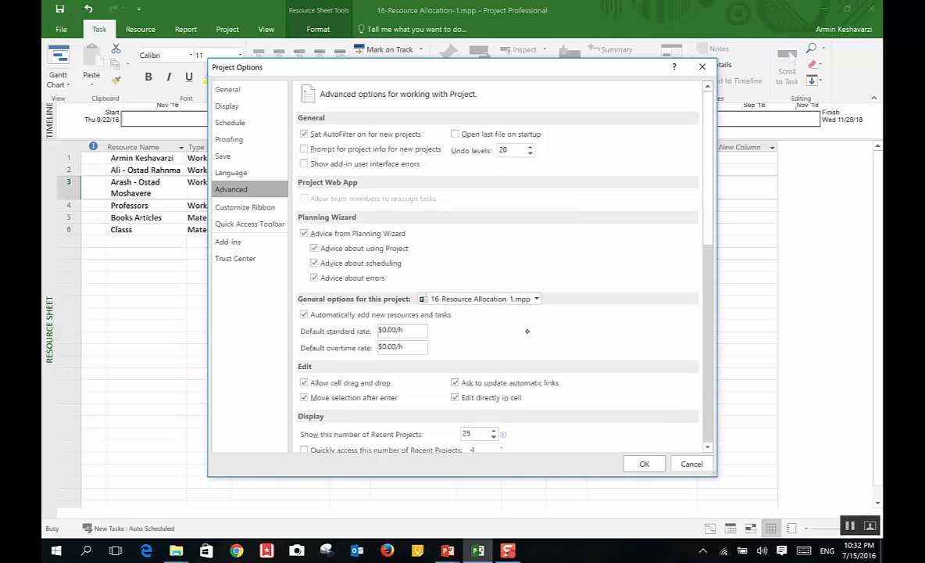
{"action": "left_click_drag", "start_coordinate": [708, 288], "coordinate": [713, 410]}
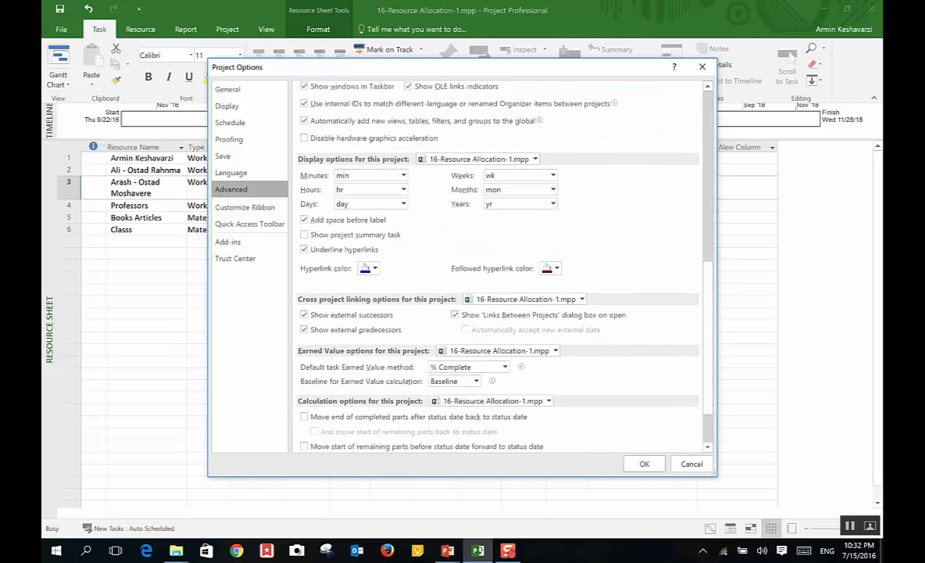
{"action": "left_click", "coordinate": [228, 89]}
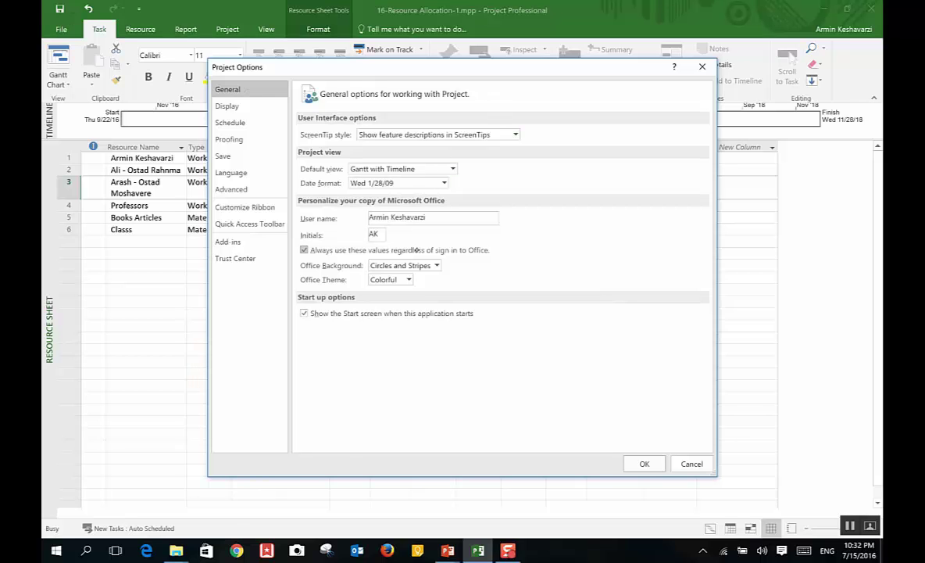
{"action": "left_click", "coordinate": [230, 122]}
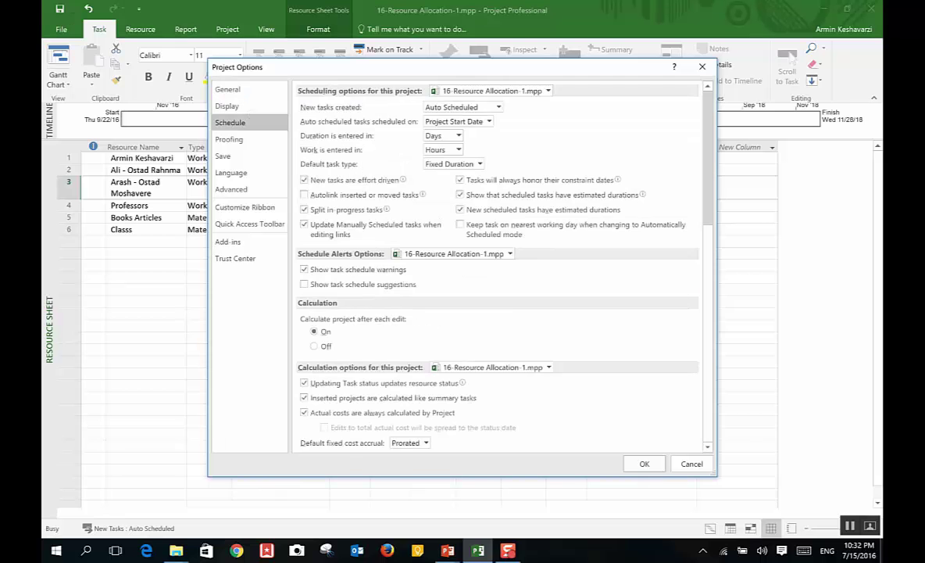
{"action": "scroll", "coordinate": [498, 266], "scroll_direction": "up", "scroll_amount": 5}
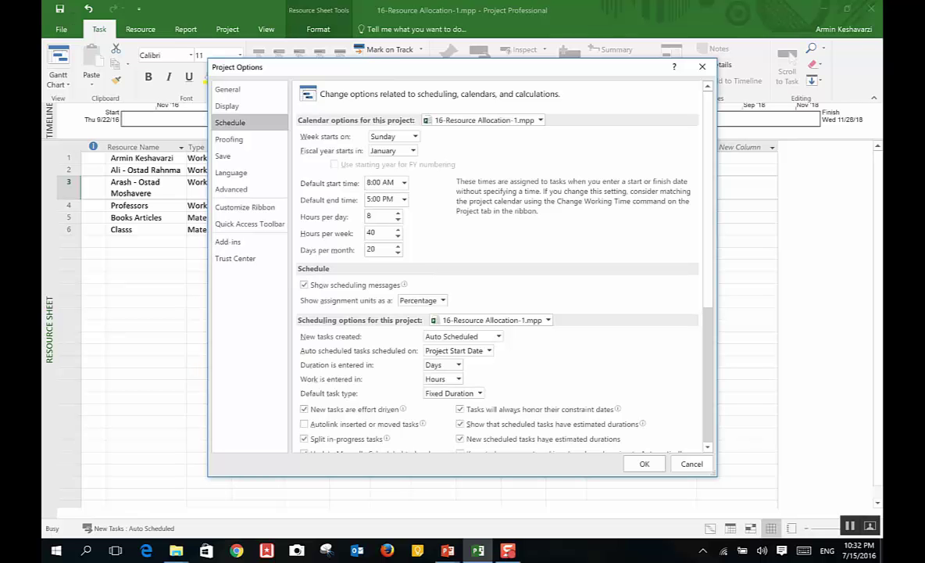
{"action": "scroll", "coordinate": [704, 397], "scroll_direction": "down", "scroll_amount": 6}
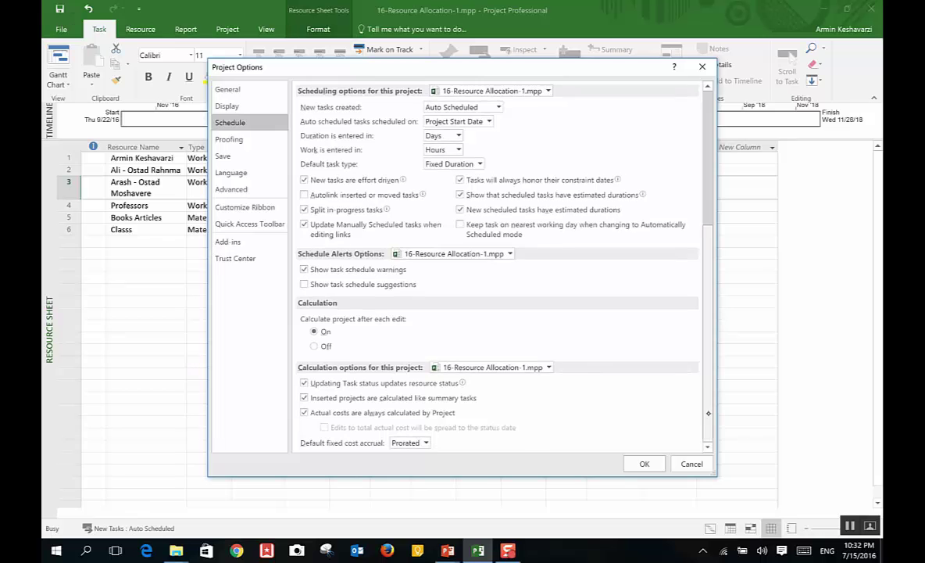
{"action": "scroll", "coordinate": [705, 398], "scroll_direction": "up", "scroll_amount": 5}
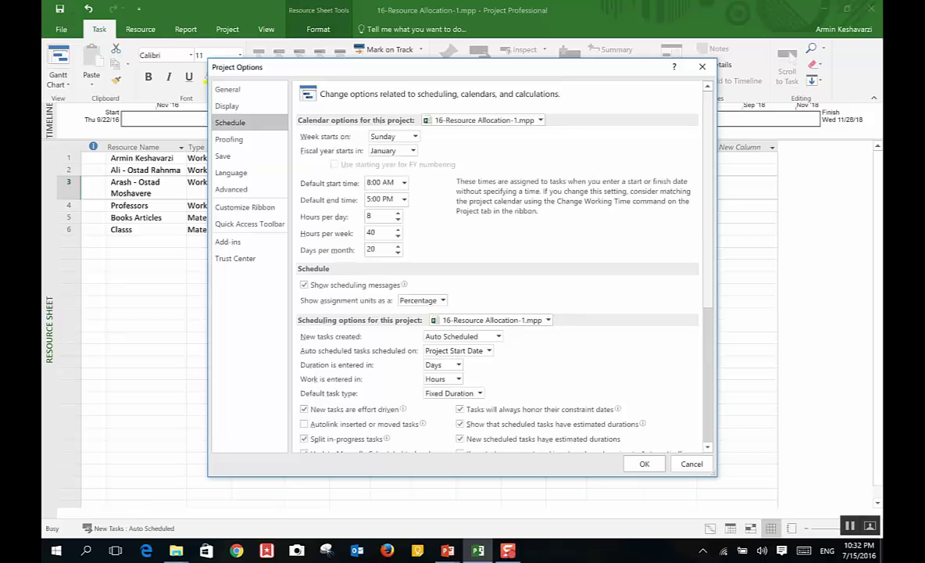
{"action": "left_click", "coordinate": [644, 463]}
Step: Switch from the Gantt Chart to the Resource Sheet view and open the File Info page
{"action": "left_click", "coordinate": [58, 54]}
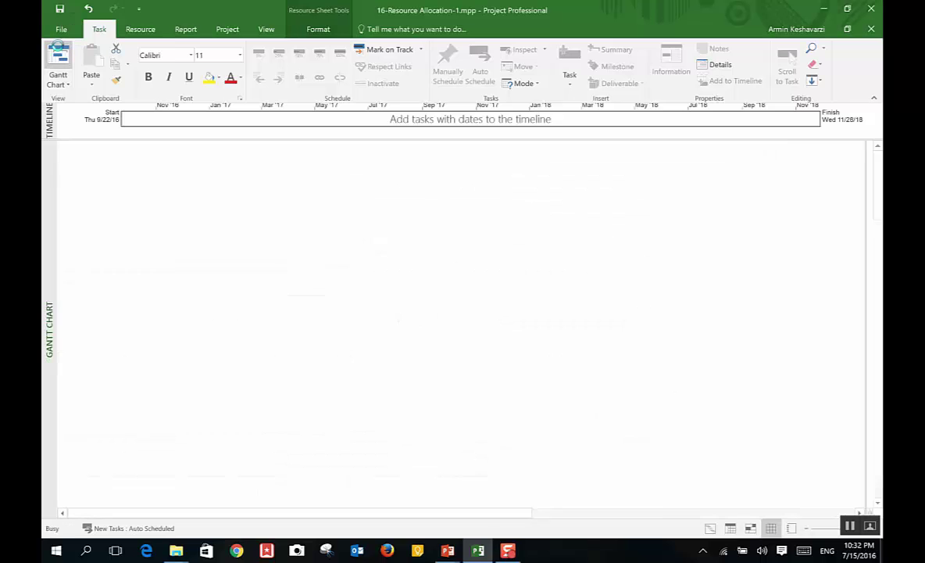
{"action": "left_click", "coordinate": [58, 78]}
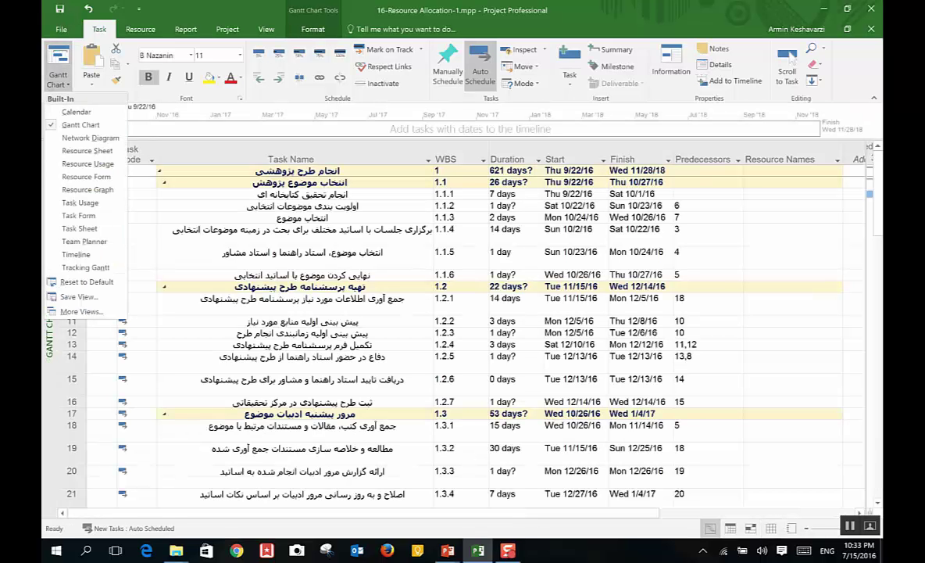
{"action": "left_click", "coordinate": [90, 151]}
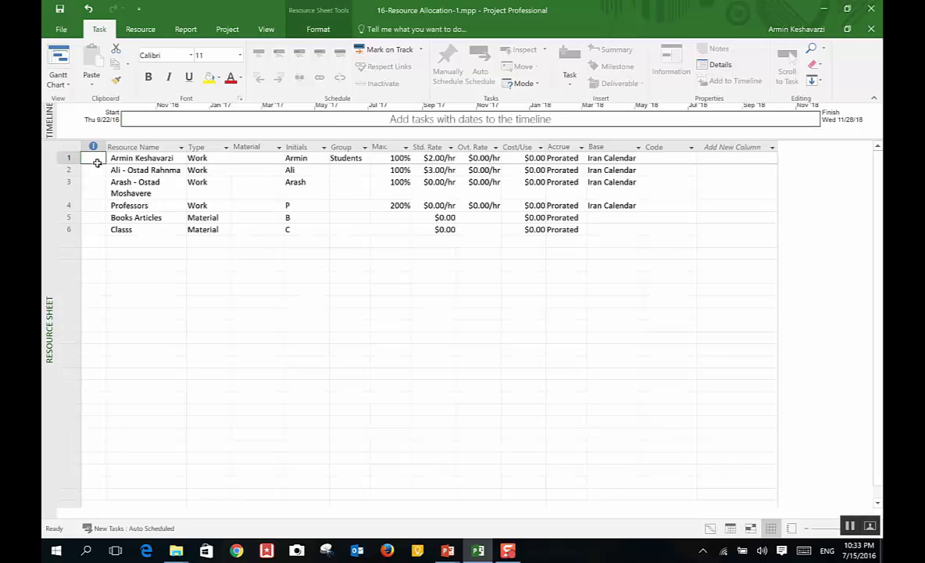
{"action": "left_click", "coordinate": [61, 29]}
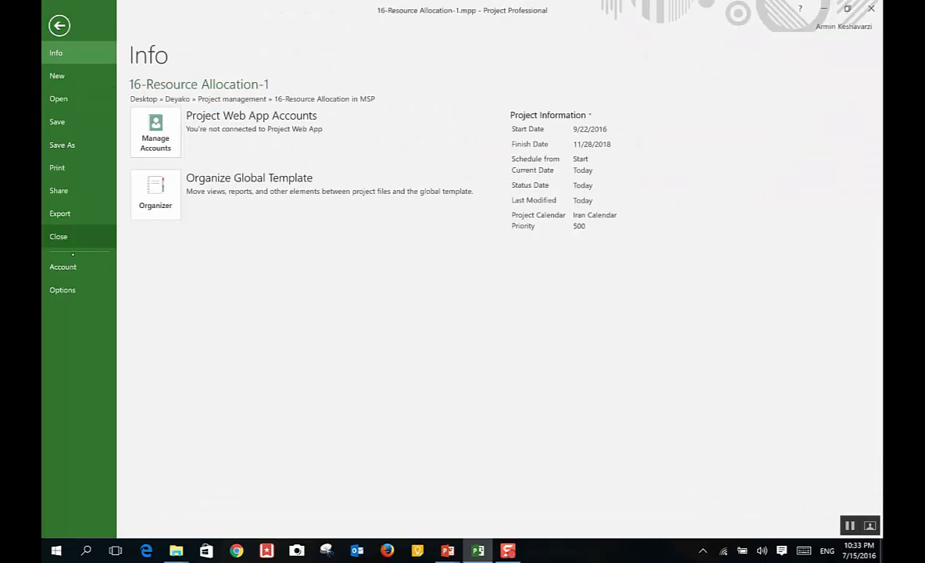
Step: Browse the Language, Advanced and Schedule options, ending on Display's currency settings (USD, $, 2 digits)
{"action": "left_click", "coordinate": [62, 290]}
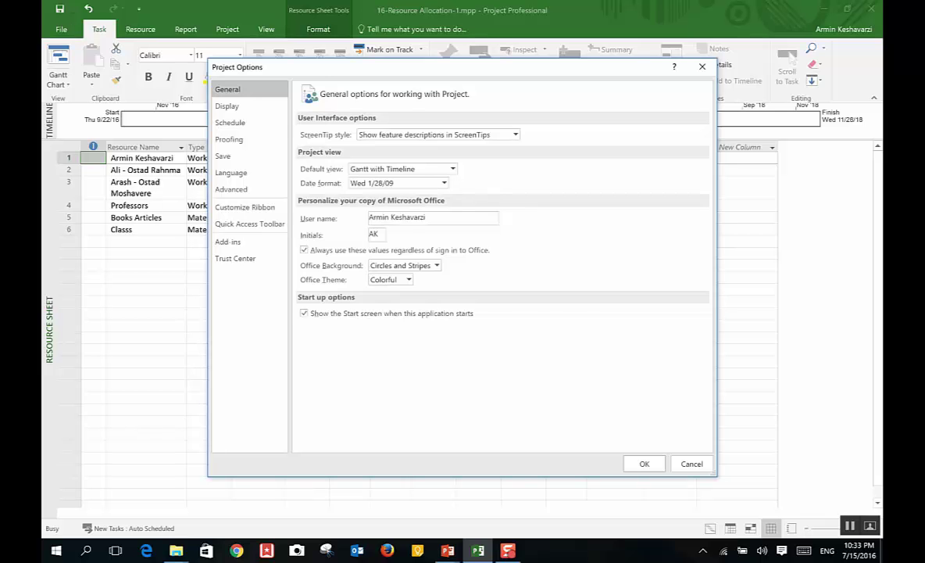
{"action": "left_click", "coordinate": [233, 172]}
{"action": "left_click", "coordinate": [222, 189]}
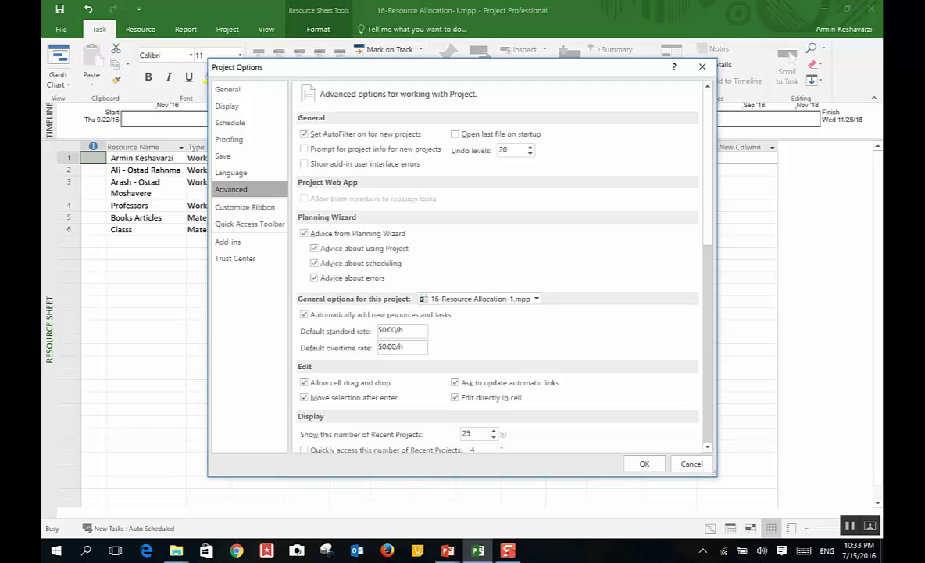
{"action": "scroll", "coordinate": [707, 234], "scroll_direction": "down", "scroll_amount": 3}
{"action": "left_click_drag", "start_coordinate": [716, 233], "coordinate": [711, 175]}
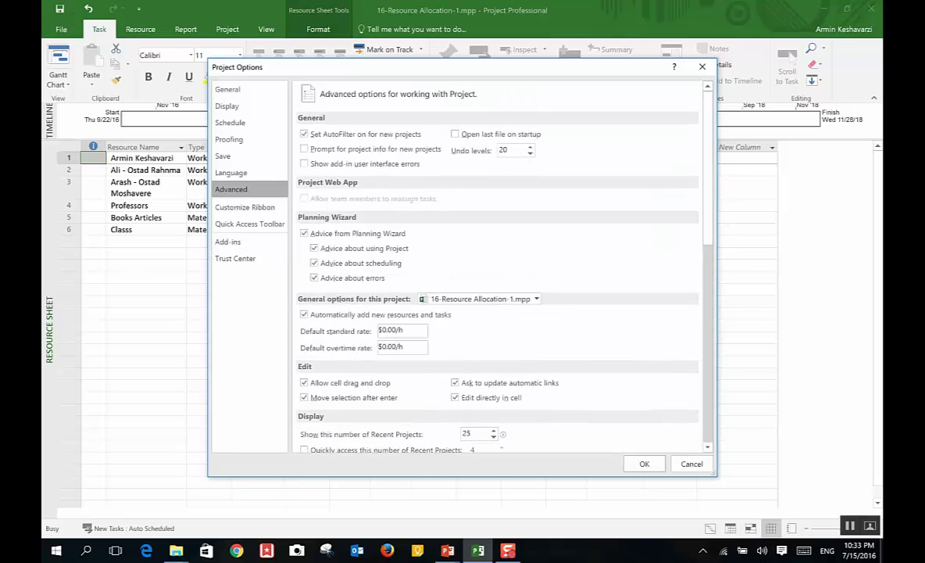
{"action": "left_click", "coordinate": [248, 123]}
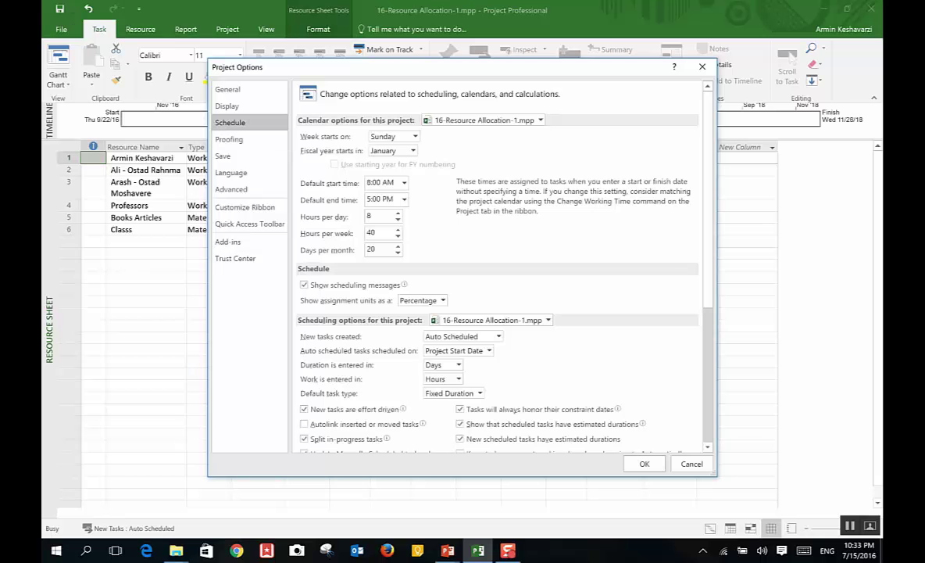
{"action": "left_click_drag", "start_coordinate": [711, 279], "coordinate": [705, 252]}
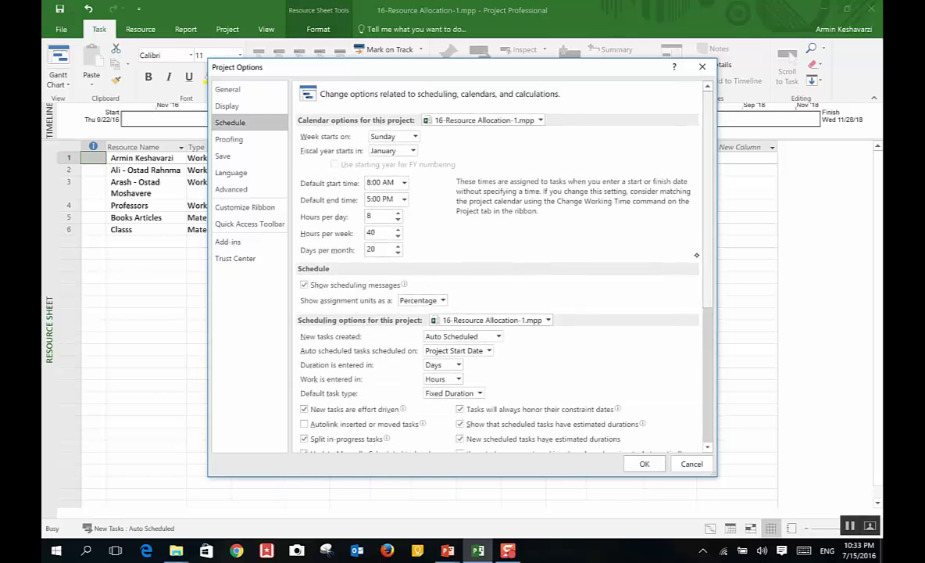
{"action": "left_click", "coordinate": [254, 107]}
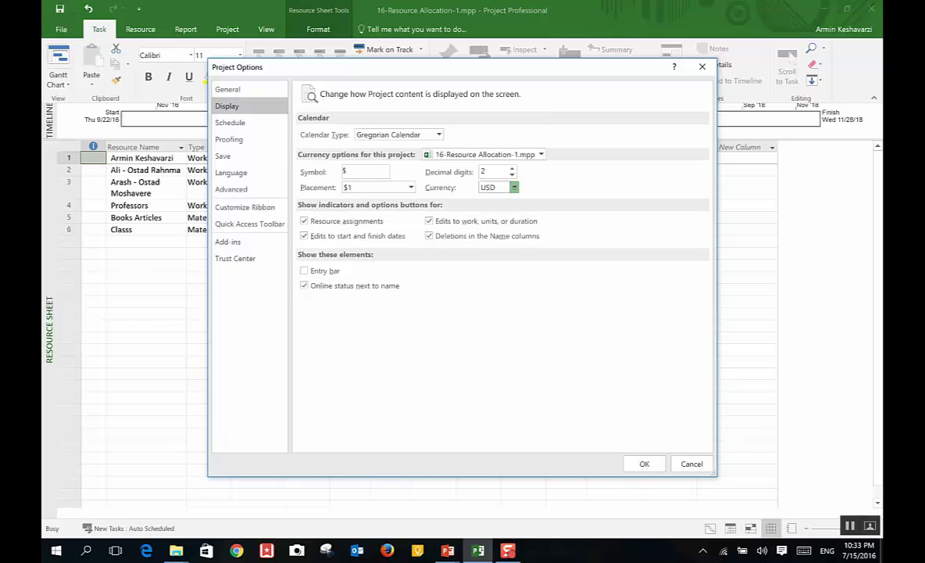
Step: Choose IRR currency with '1 ريال' placement and select the decimal digits value to make it 0
{"action": "left_click", "coordinate": [514, 187]}
{"action": "left_click_drag", "start_coordinate": [514, 484], "coordinate": [514, 324]}
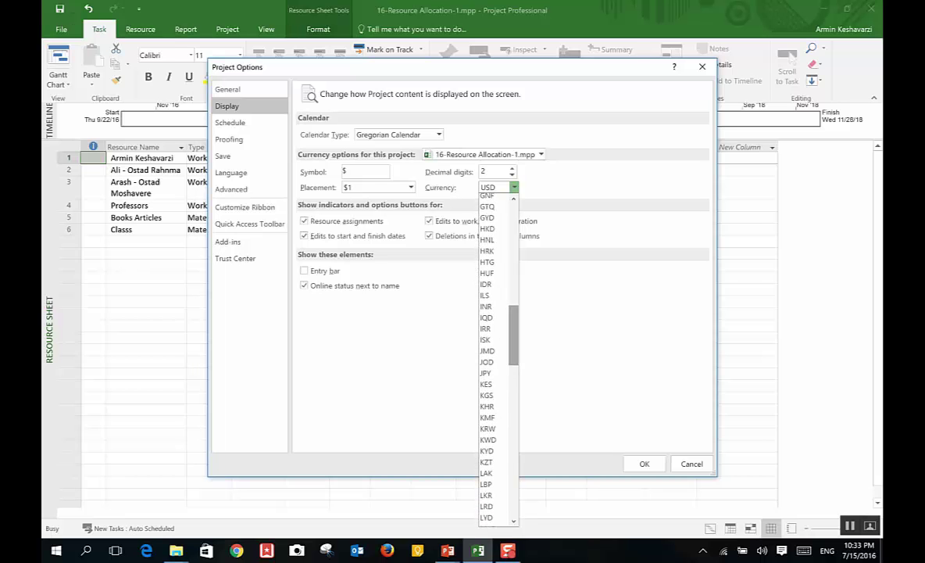
{"action": "left_click", "coordinate": [486, 328]}
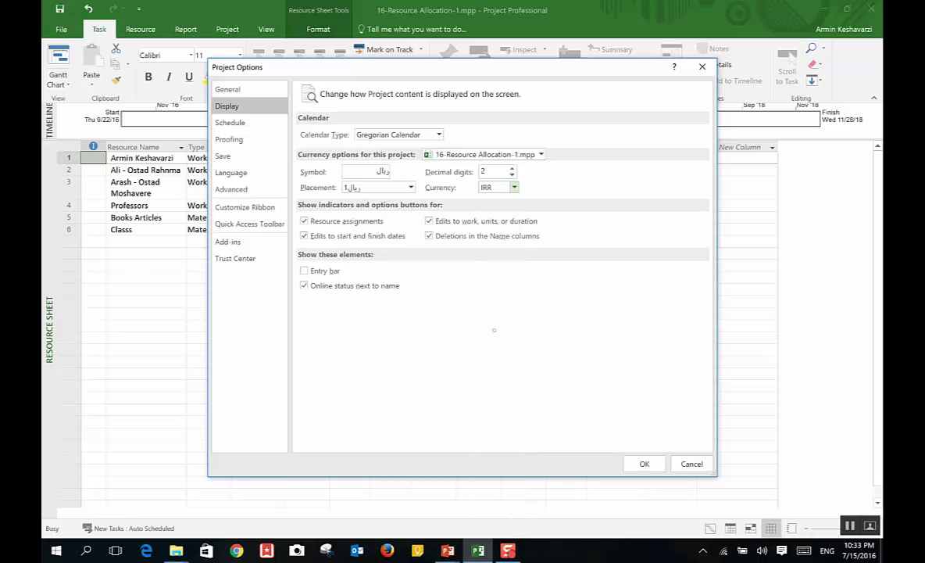
{"action": "left_click", "coordinate": [377, 187]}
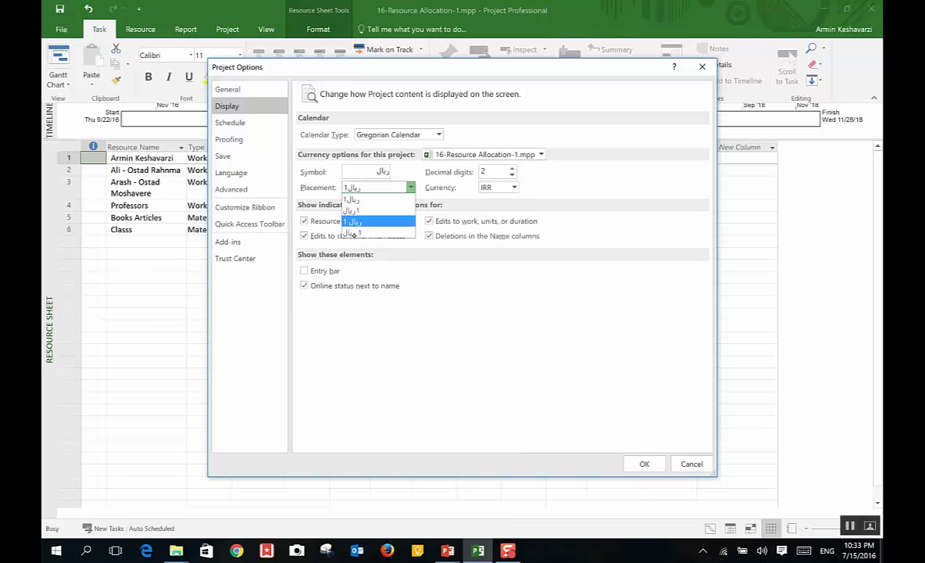
{"action": "left_click", "coordinate": [352, 221]}
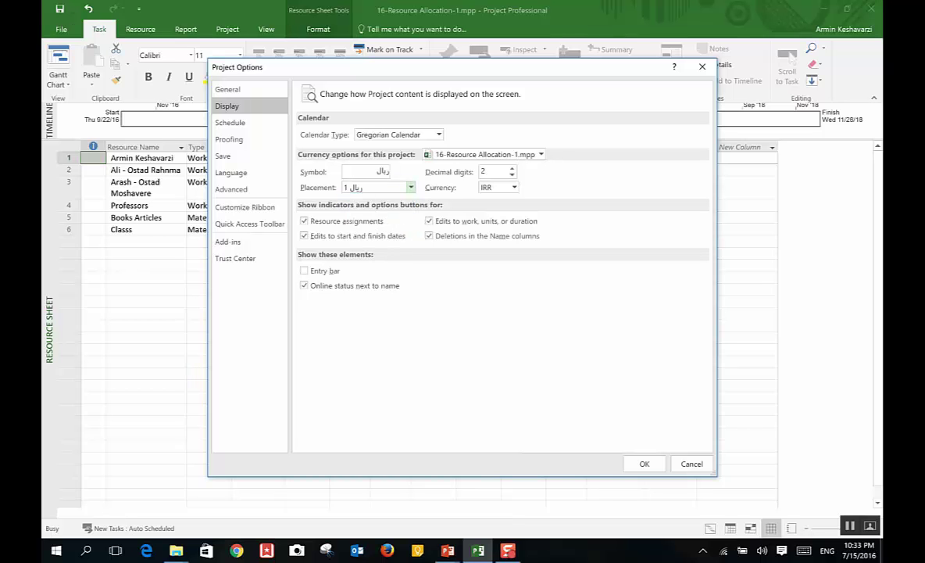
{"action": "double_click", "coordinate": [503, 173]}
Step: Apply the IRR currency settings, select row 1's Std. Rate cell, and open Windows search
{"action": "left_click", "coordinate": [629, 466]}
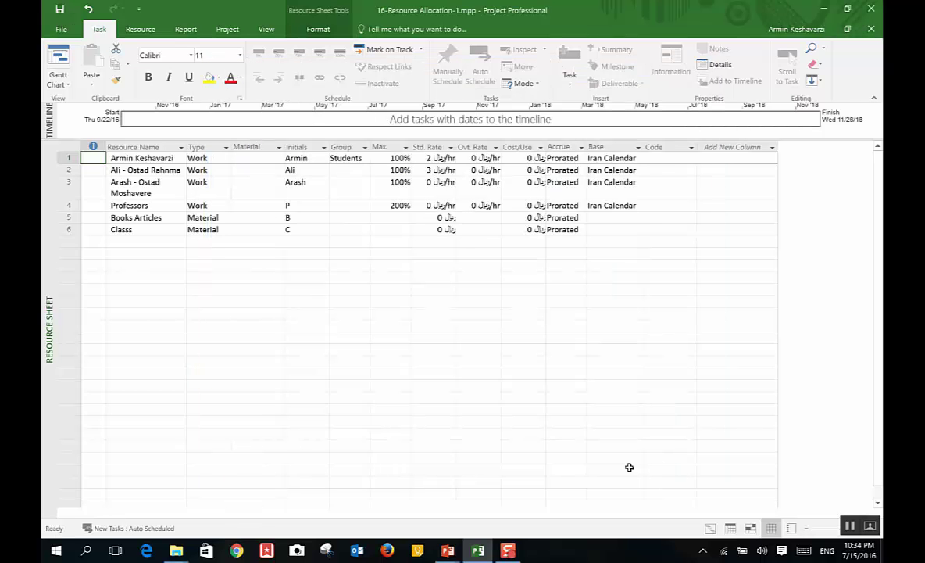
{"action": "left_click", "coordinate": [426, 158]}
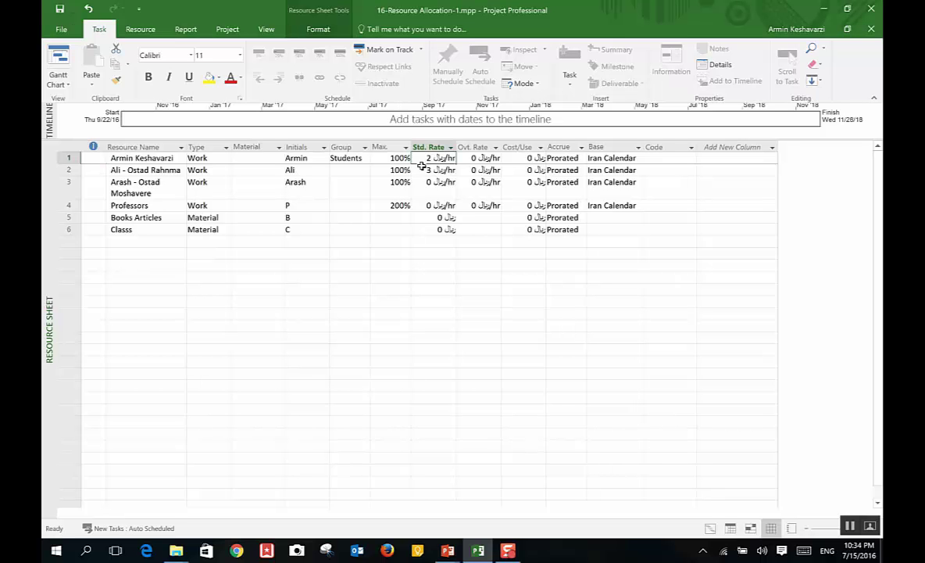
{"action": "key", "text": "super+s"}
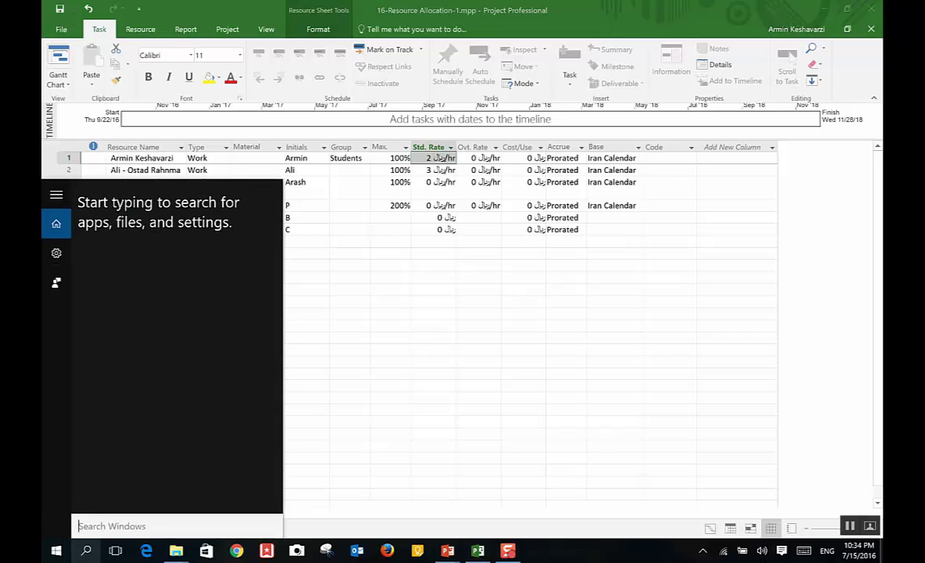
Step: Launch Calculator via 'cal', compute 9,000,000 ÷ 2, and close it
{"action": "type", "text": "cal"}
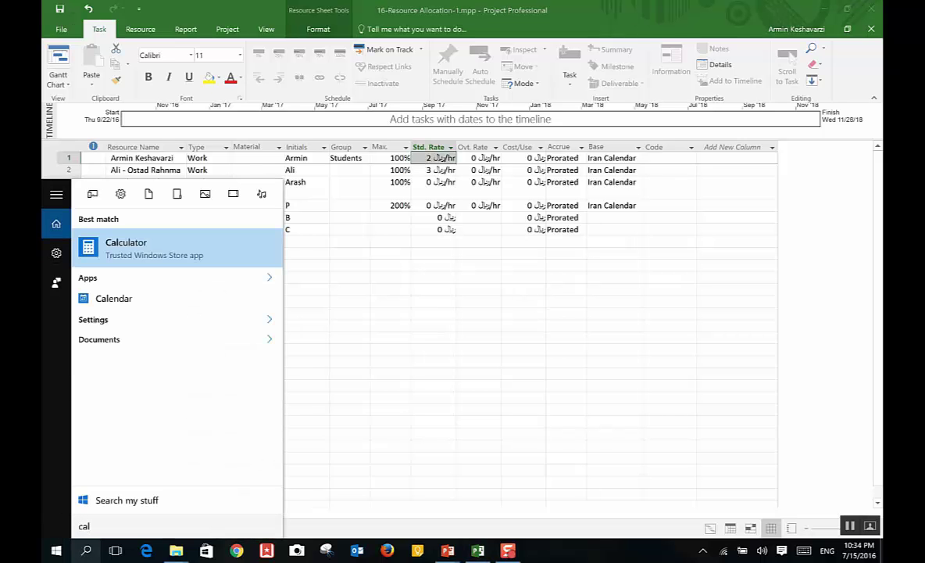
{"action": "key", "text": "Return"}
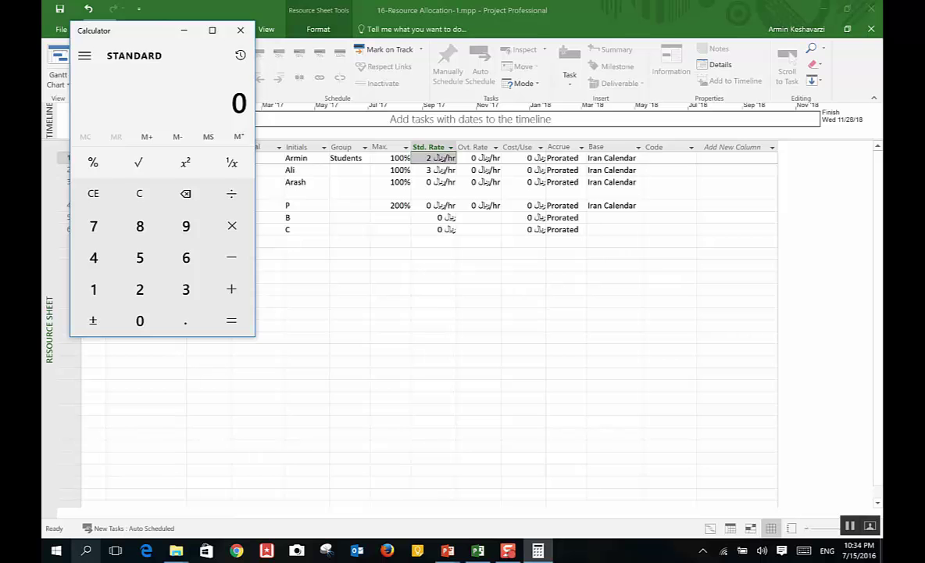
{"action": "left_click", "coordinate": [186, 225]}
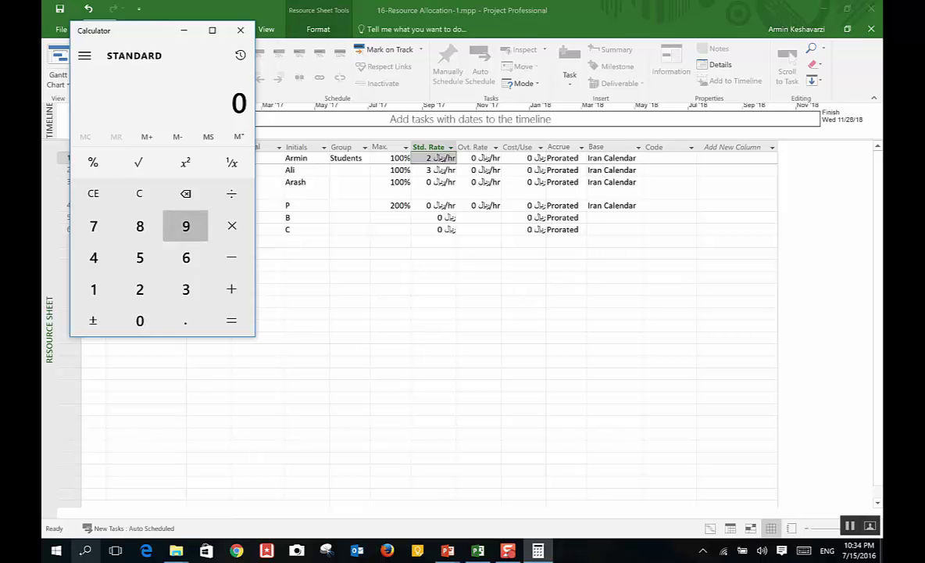
{"action": "double_click", "coordinate": [140, 321]}
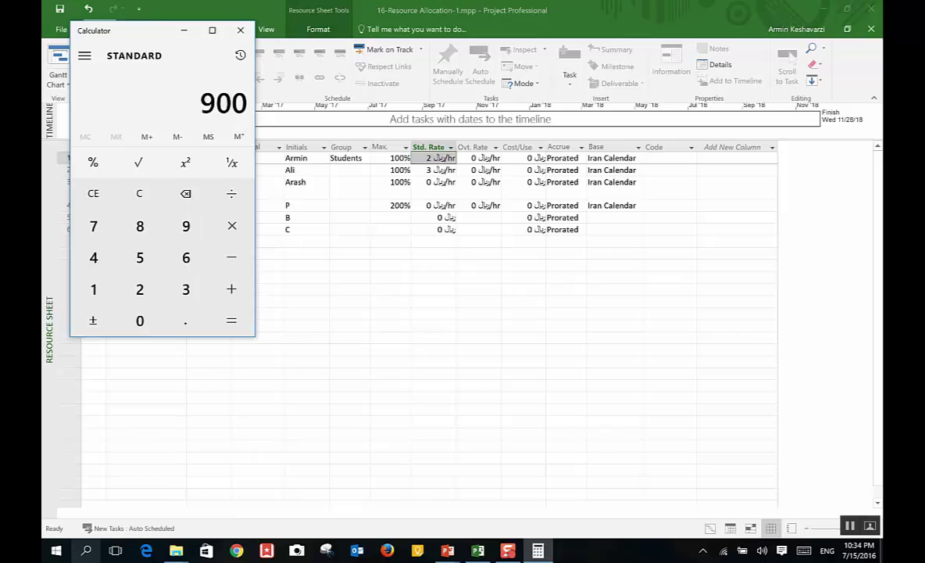
{"action": "left_click", "coordinate": [144, 334]}
{"action": "left_click", "coordinate": [144, 334]}
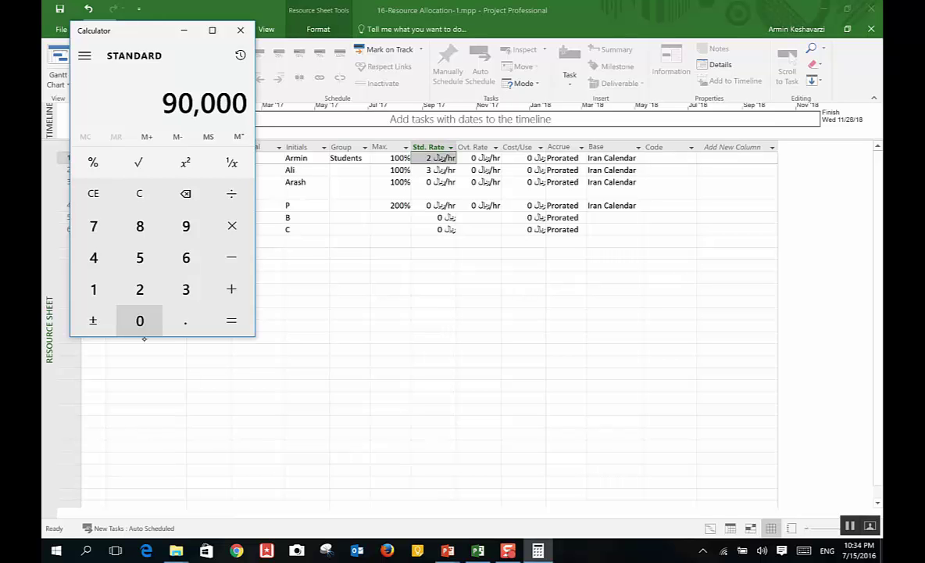
{"action": "left_click", "coordinate": [144, 335]}
{"action": "left_click", "coordinate": [144, 334]}
{"action": "left_click", "coordinate": [231, 193]}
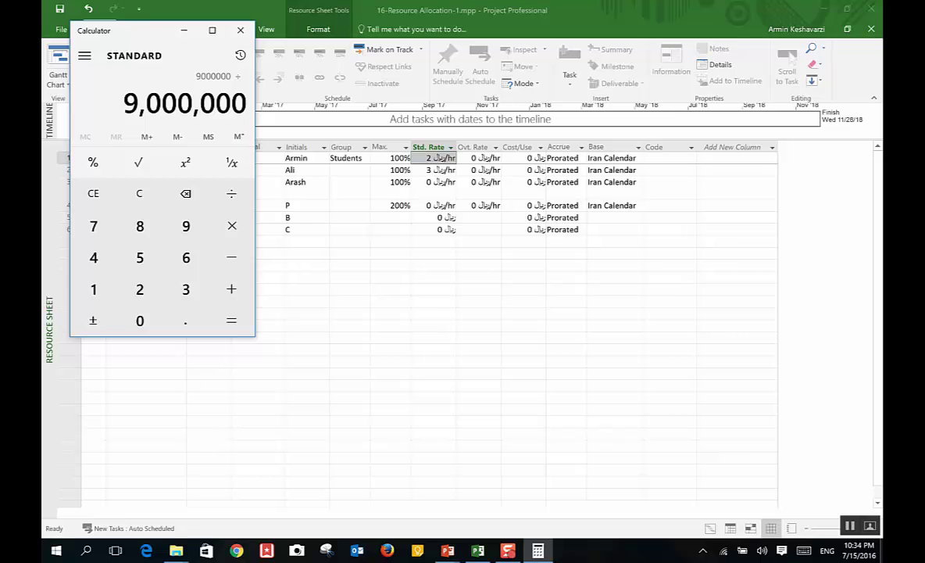
{"action": "left_click", "coordinate": [140, 289]}
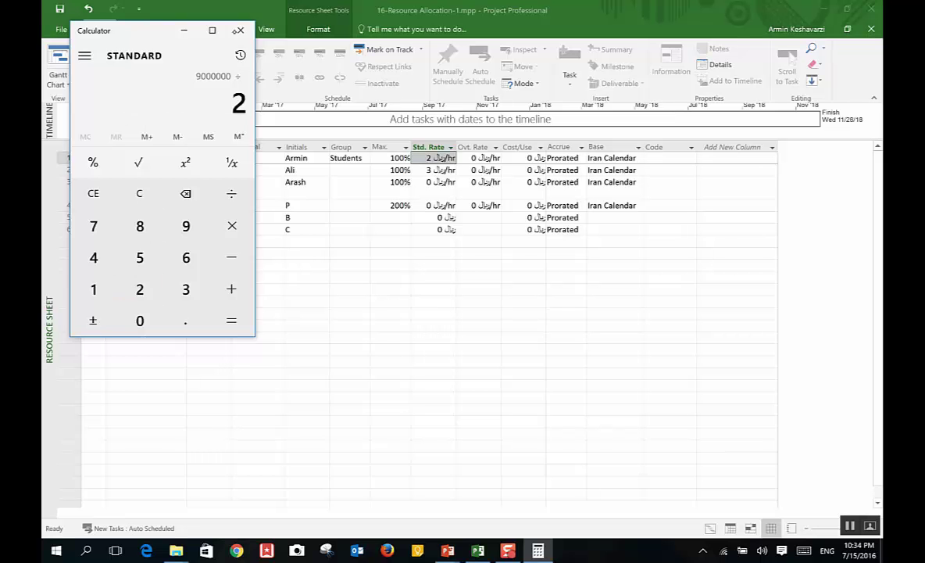
{"action": "left_click", "coordinate": [240, 30]}
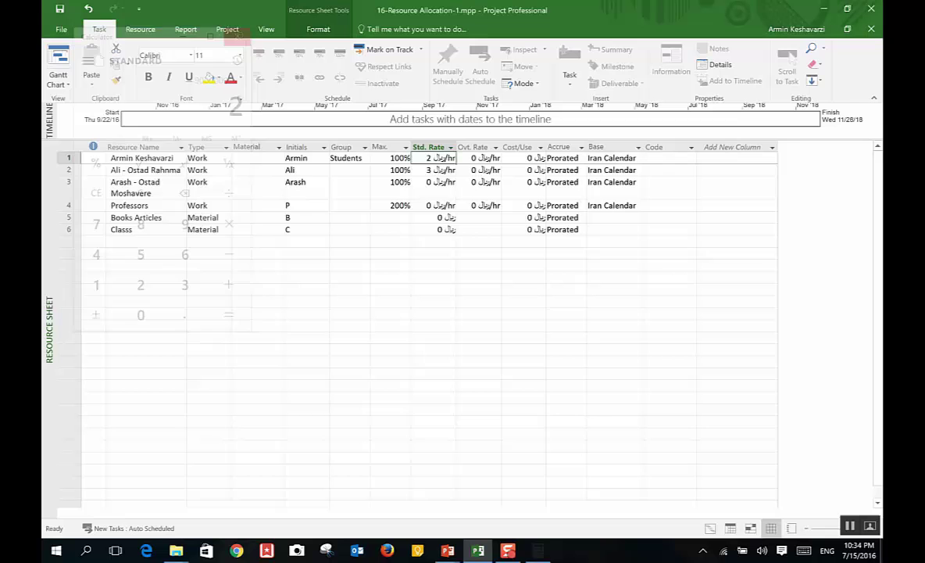
Step: Open Project Options, check the Display currency settings, then go to the Schedule page
{"action": "left_click", "coordinate": [61, 29]}
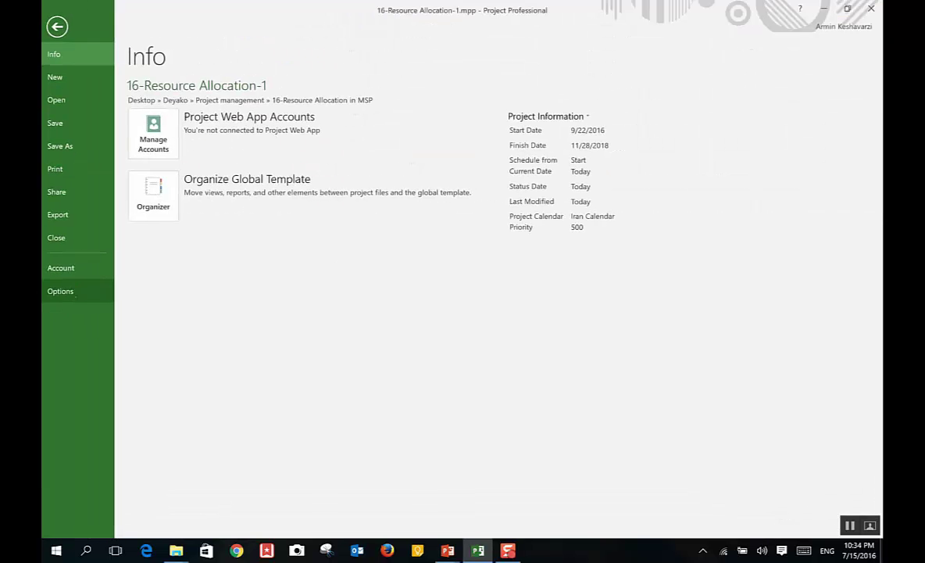
{"action": "left_click", "coordinate": [61, 290]}
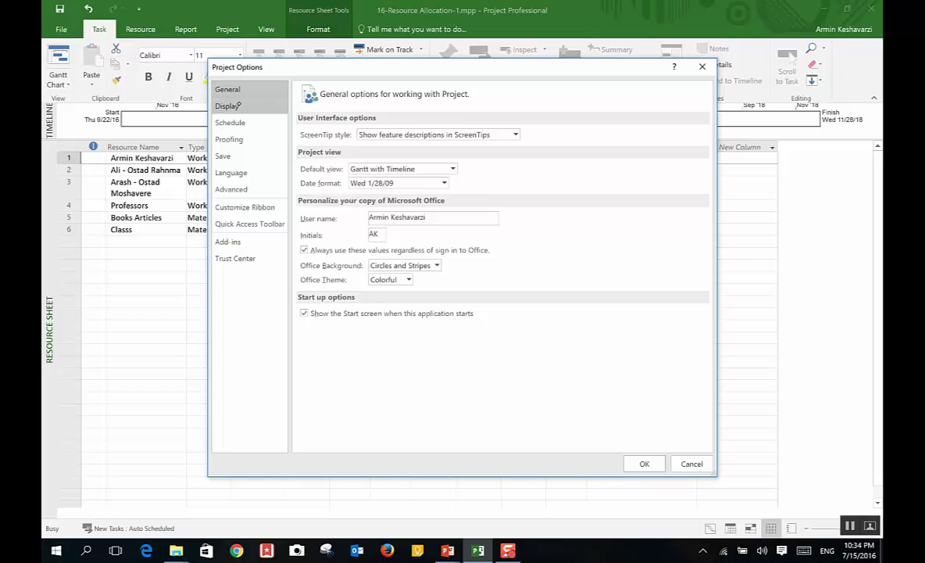
{"action": "left_click", "coordinate": [234, 105]}
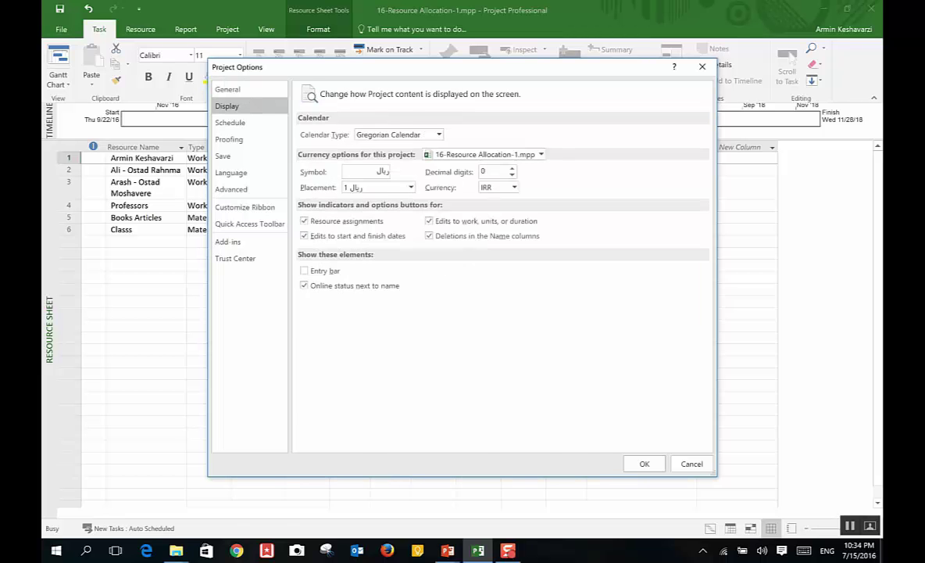
{"action": "left_click", "coordinate": [243, 124]}
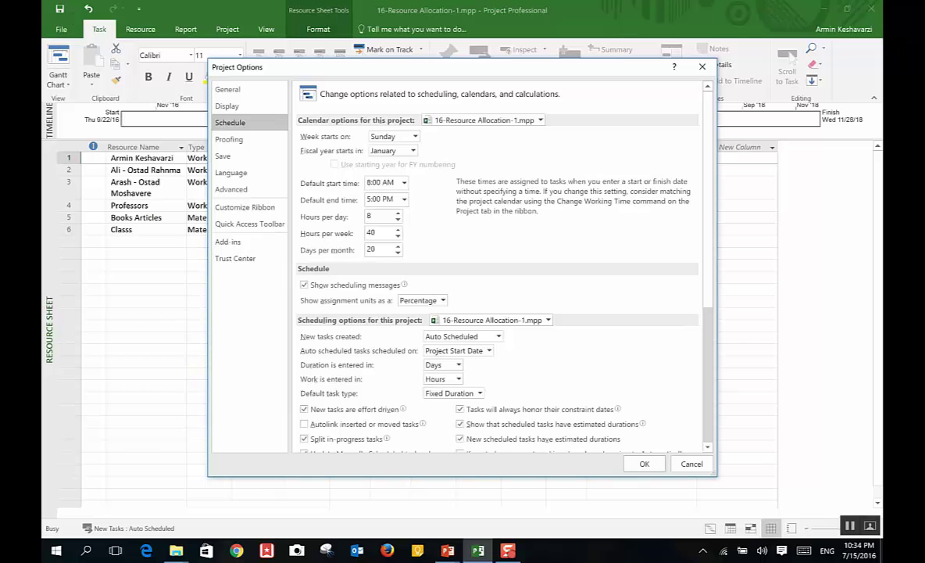
Step: Launch Windows Calculator and divide 9,000,000 by 20 working days to get 450,000
{"action": "key", "text": "super+s"}
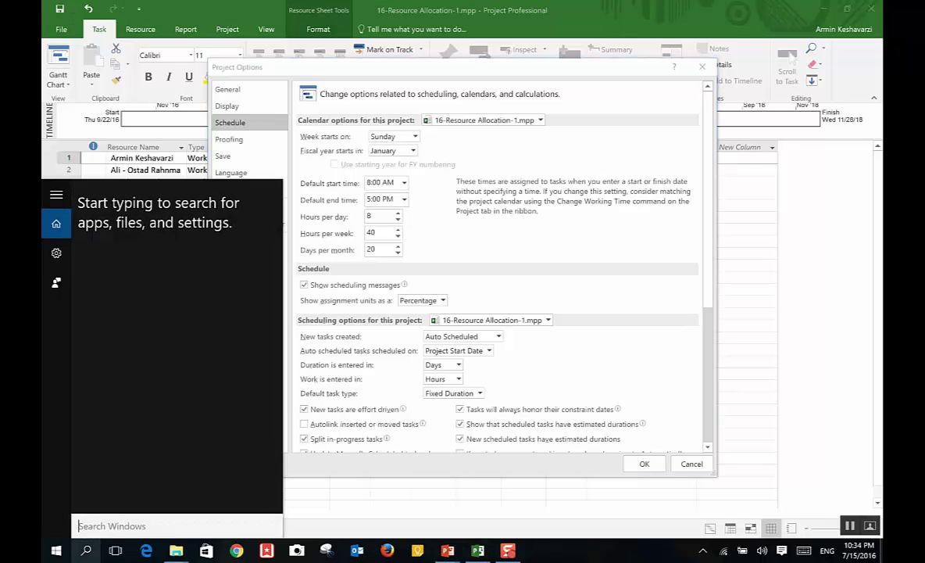
{"action": "type", "text": "calculato"}
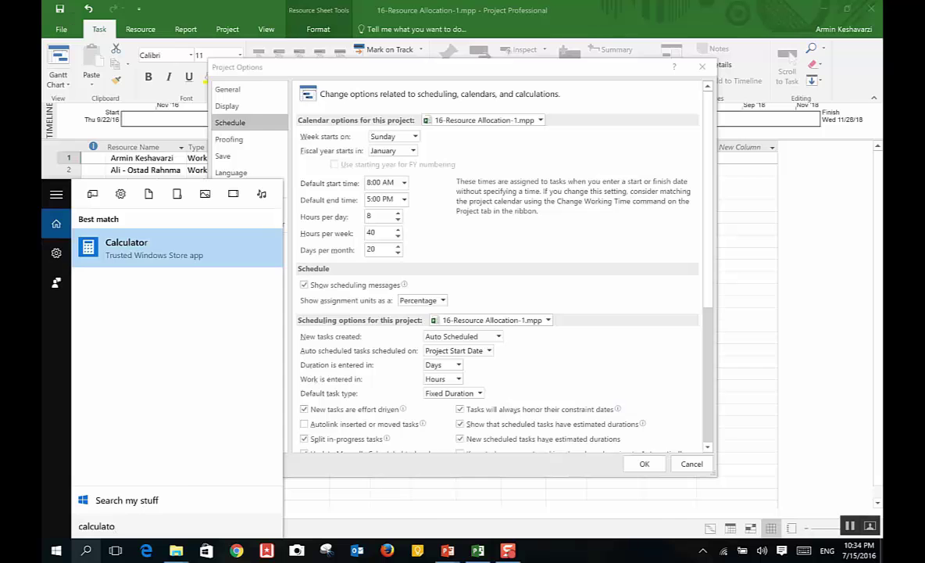
{"action": "key", "text": "Return"}
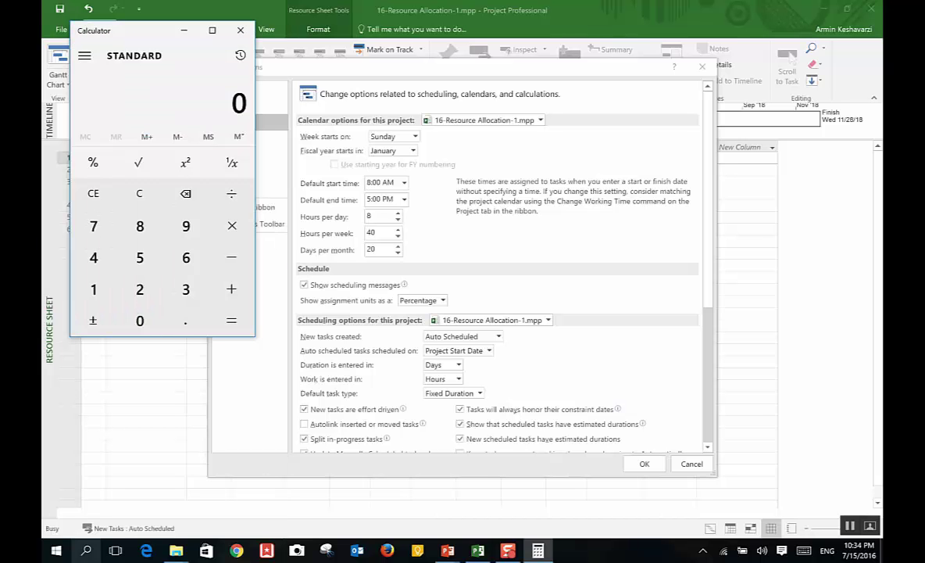
{"action": "left_click", "coordinate": [186, 225]}
{"action": "left_click", "coordinate": [139, 320]}
{"action": "left_click", "coordinate": [140, 320]}
{"action": "left_click", "coordinate": [140, 321]}
{"action": "left_click", "coordinate": [140, 321]}
{"action": "left_click", "coordinate": [140, 320]}
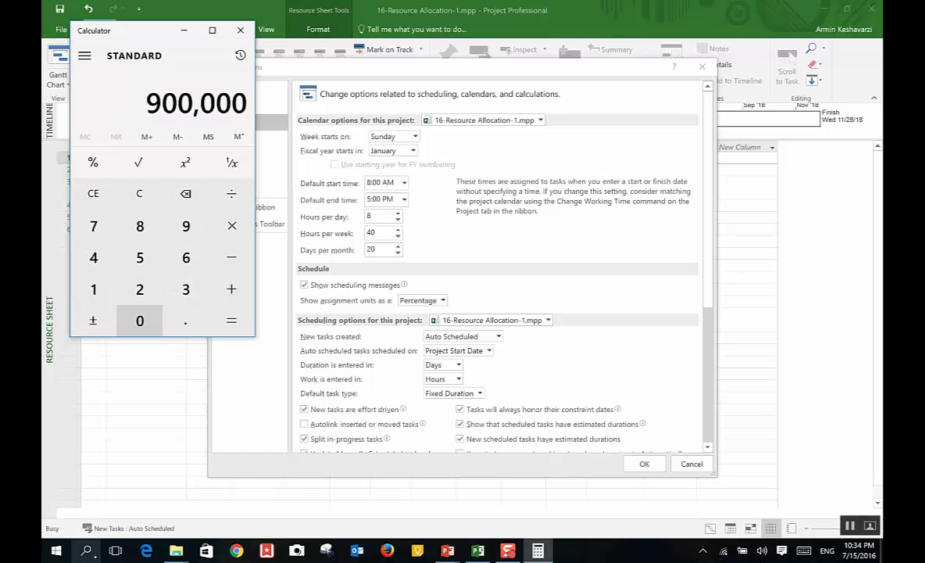
{"action": "left_click", "coordinate": [140, 320]}
{"action": "left_click", "coordinate": [231, 193]}
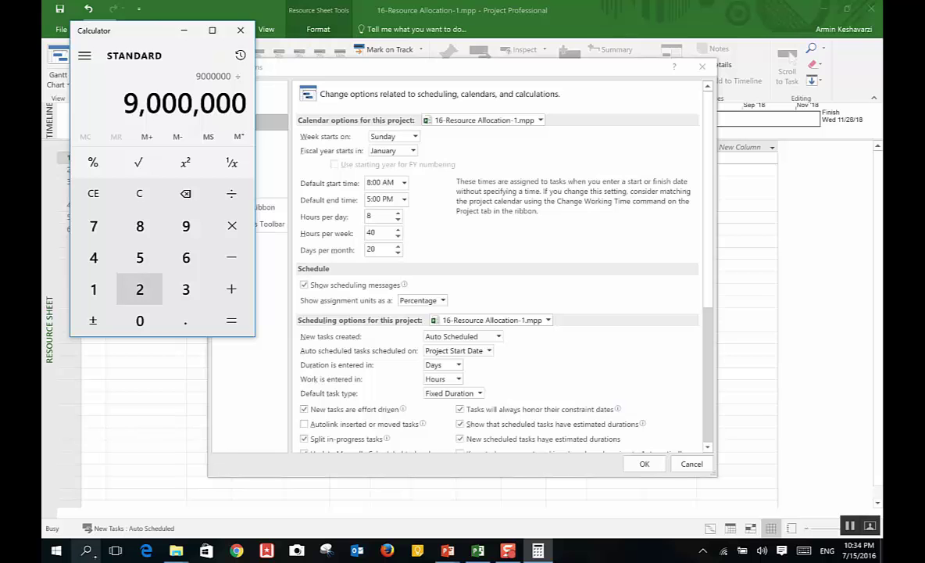
{"action": "left_click", "coordinate": [140, 289]}
{"action": "left_click", "coordinate": [140, 320]}
{"action": "left_click", "coordinate": [231, 320]}
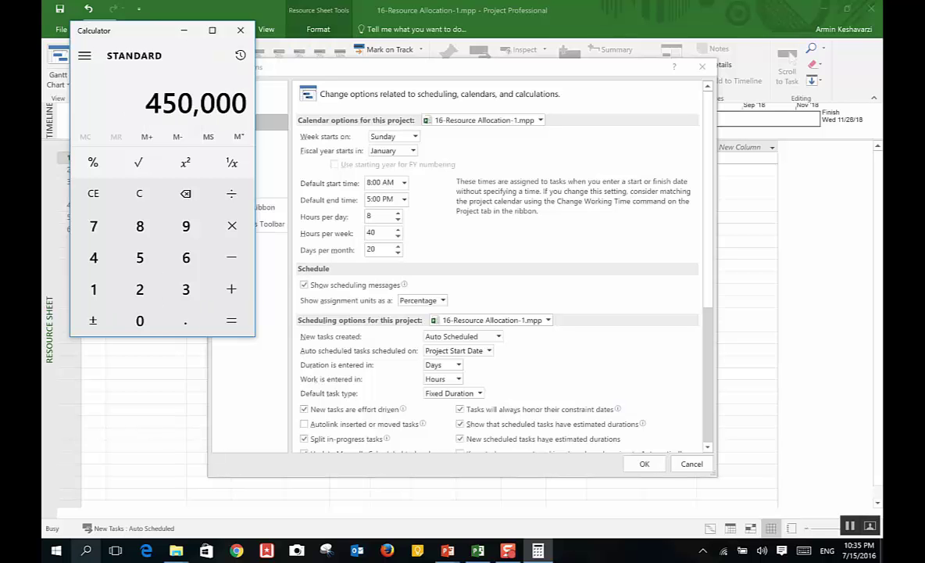
Step: Divide 450,000 by 8 hours for 56,250, then cancel Project Options
{"action": "left_click", "coordinate": [231, 193]}
{"action": "left_click", "coordinate": [140, 226]}
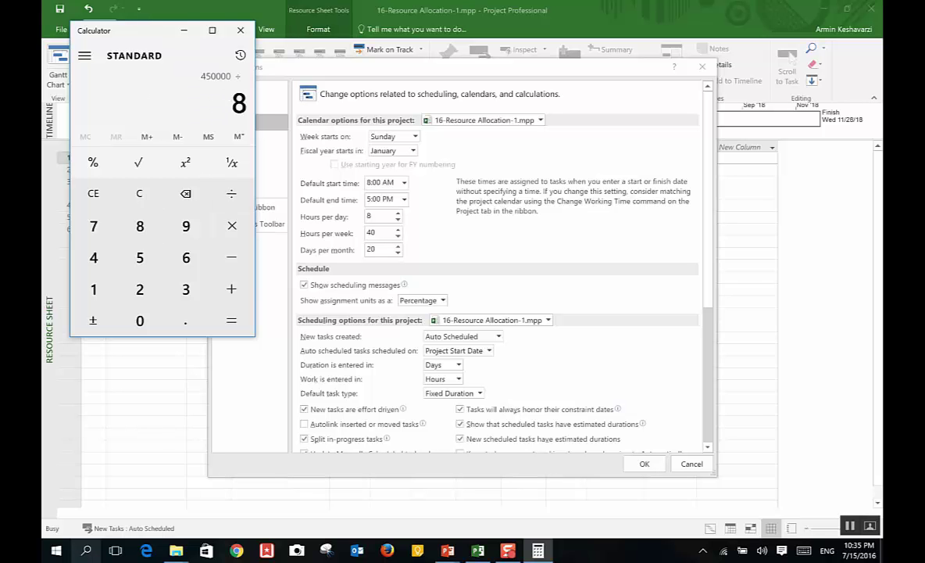
{"action": "key", "text": "Return"}
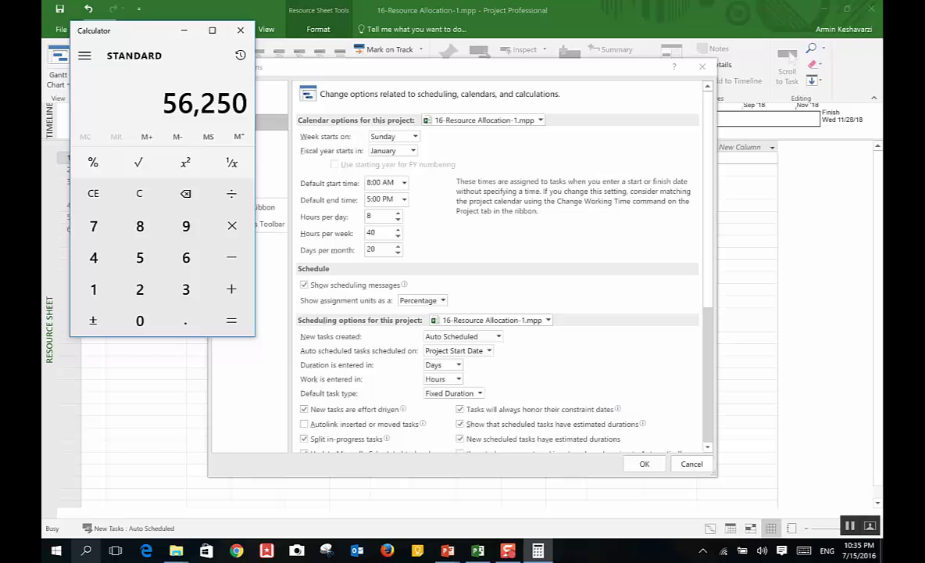
{"action": "left_click", "coordinate": [691, 463]}
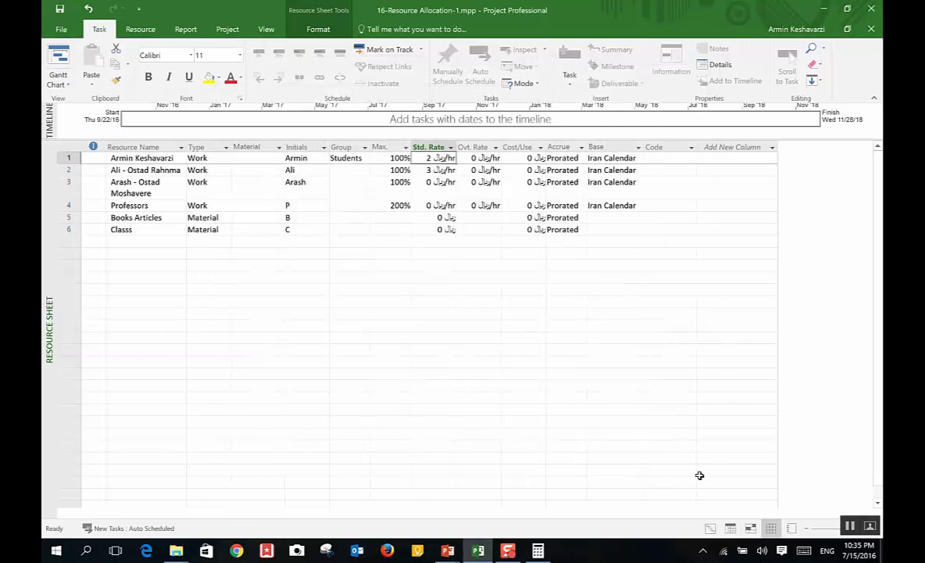
Step: Enter 56,250 as the first resource's standard rate, checking the Calculator result
{"action": "key", "text": "alt+Tab"}
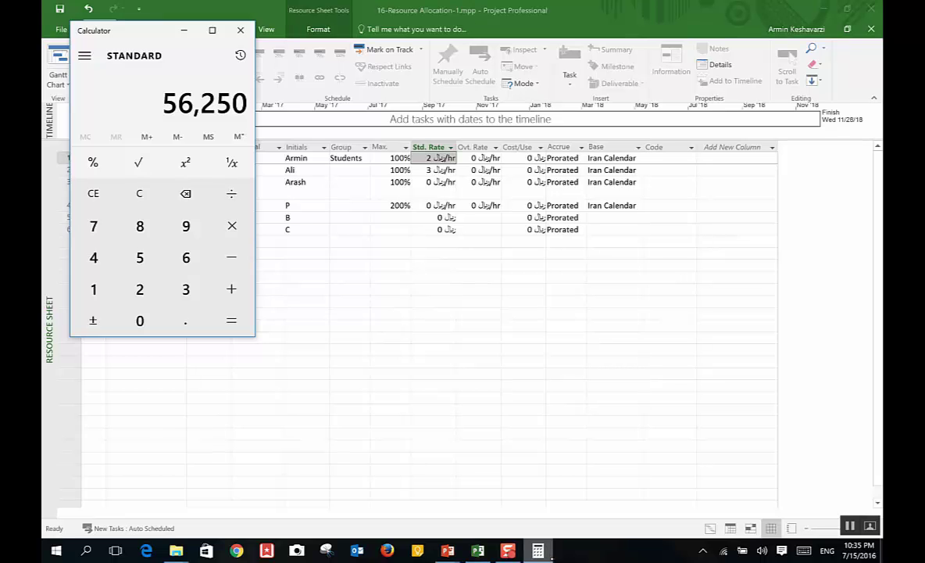
{"action": "key", "text": "alt+Tab"}
{"action": "type", "text": "56"}
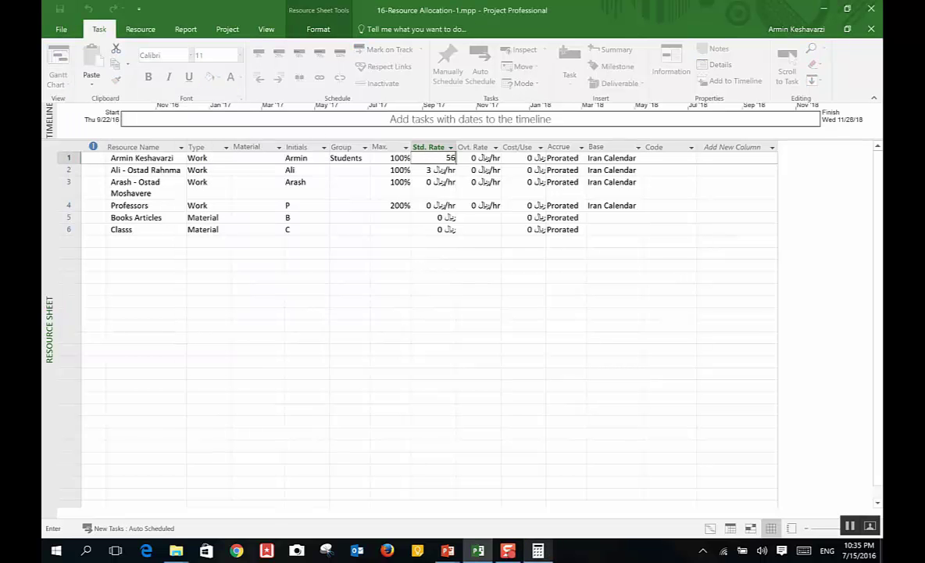
{"action": "key", "text": "alt+Tab"}
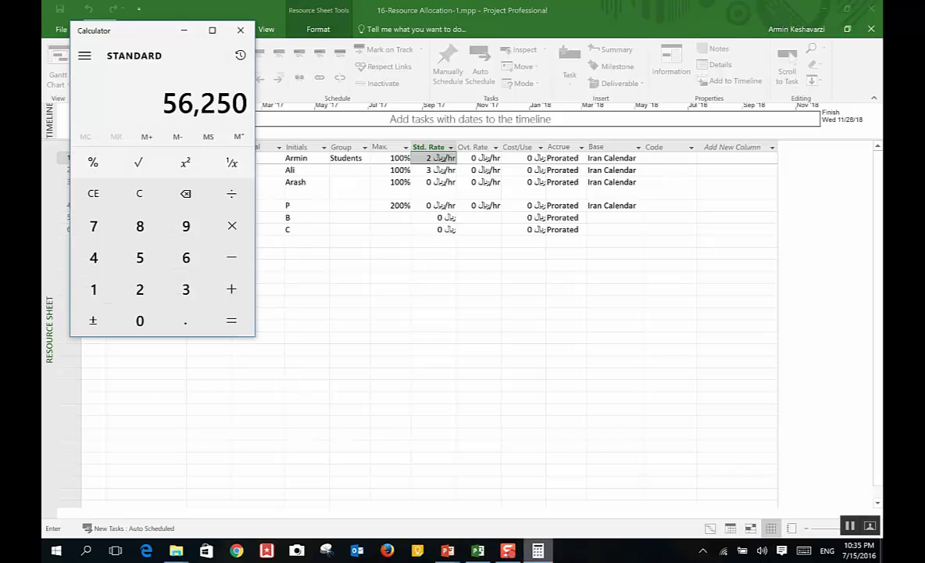
{"action": "key", "text": "alt+Tab"}
{"action": "type", "text": "250"}
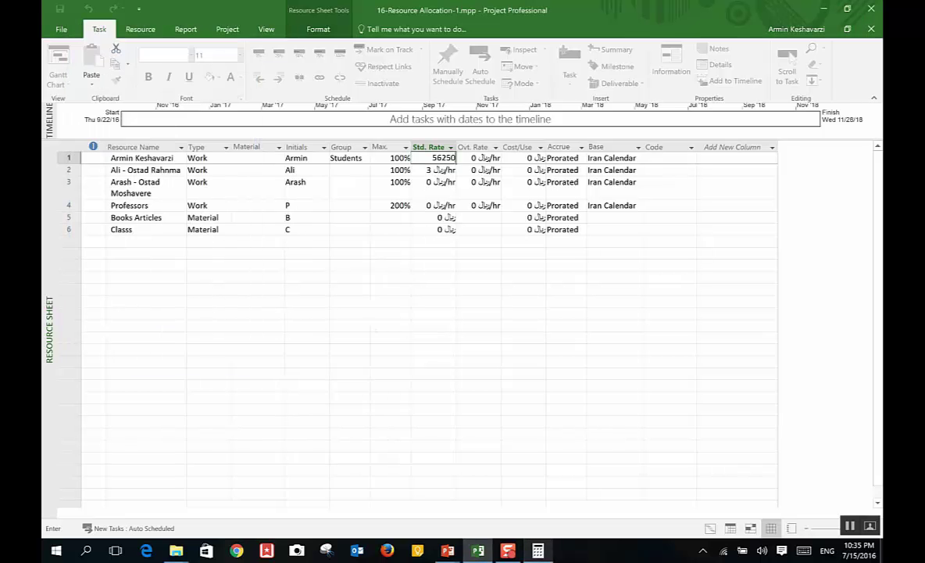
{"action": "key", "text": "Return"}
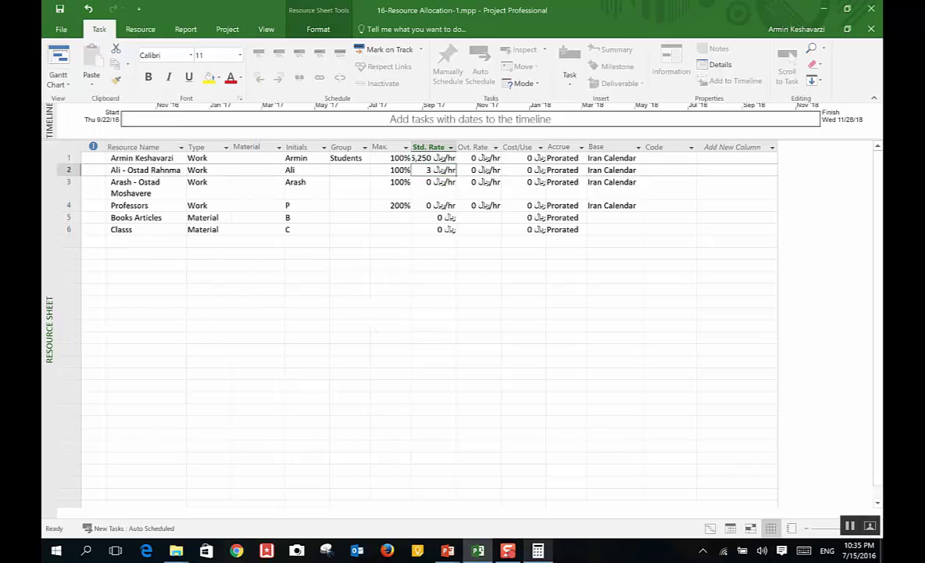
Step: Autofit the Std. Rate column to show 56,250 and select the second resource's rate cell
{"action": "left_click", "coordinate": [451, 146]}
{"action": "double_click", "coordinate": [457, 147]}
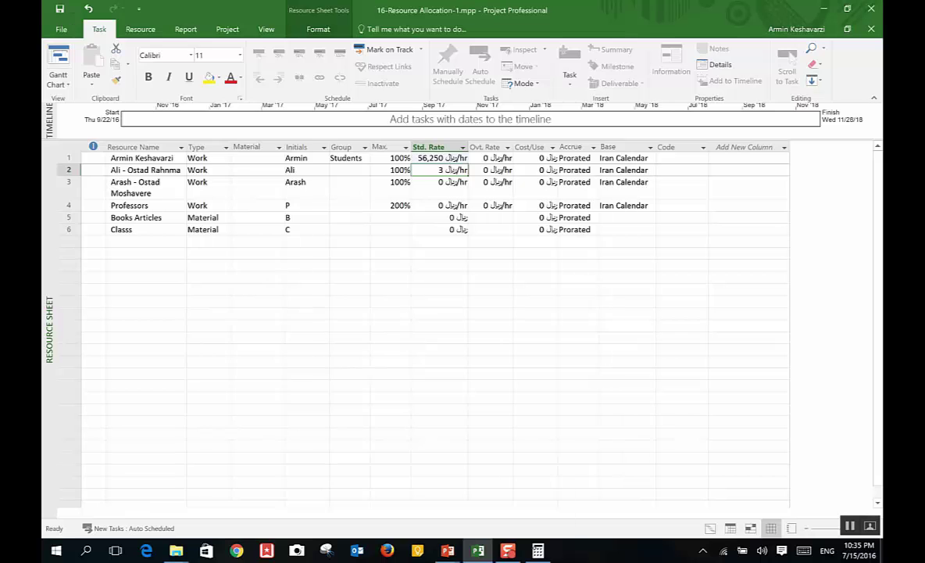
{"action": "left_click", "coordinate": [537, 550]}
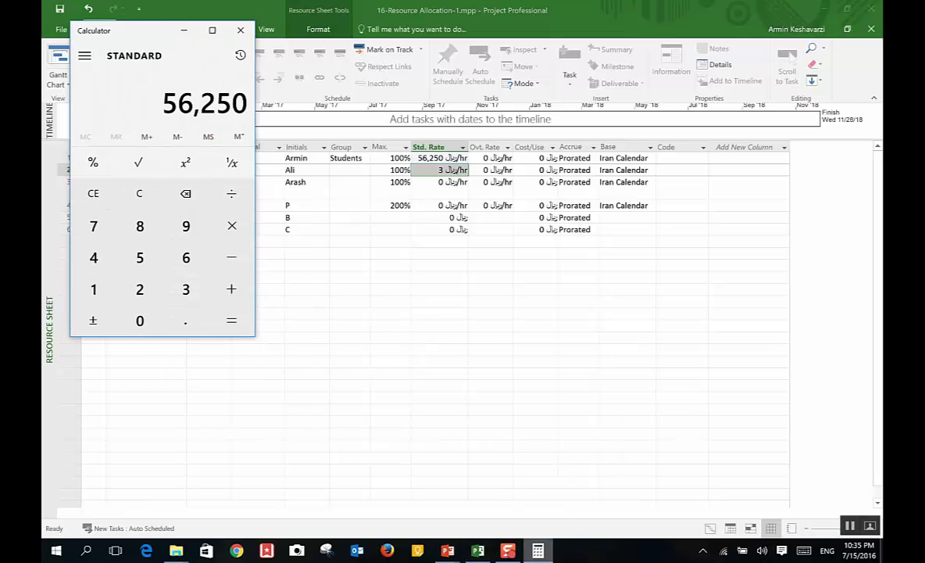
{"action": "left_click", "coordinate": [541, 158]}
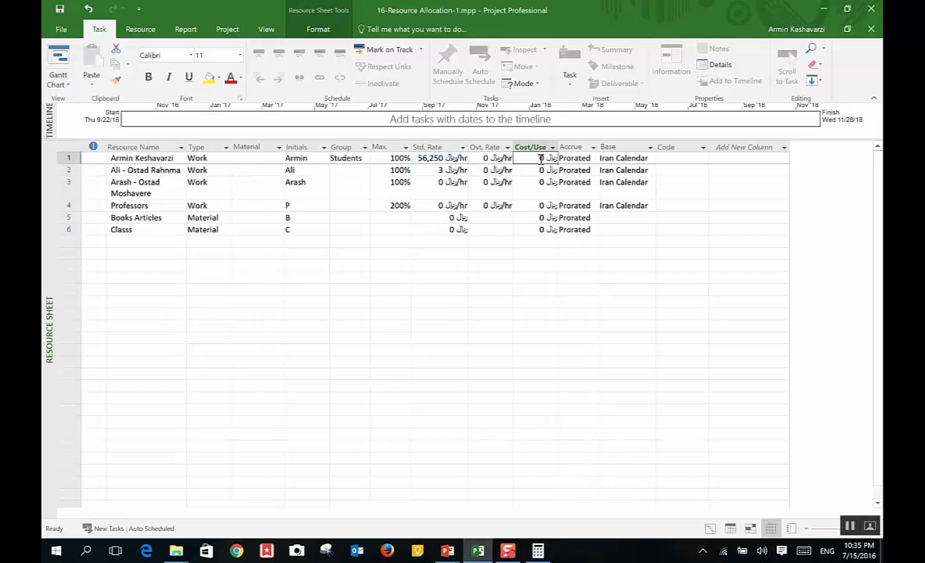
{"action": "left_click", "coordinate": [440, 172]}
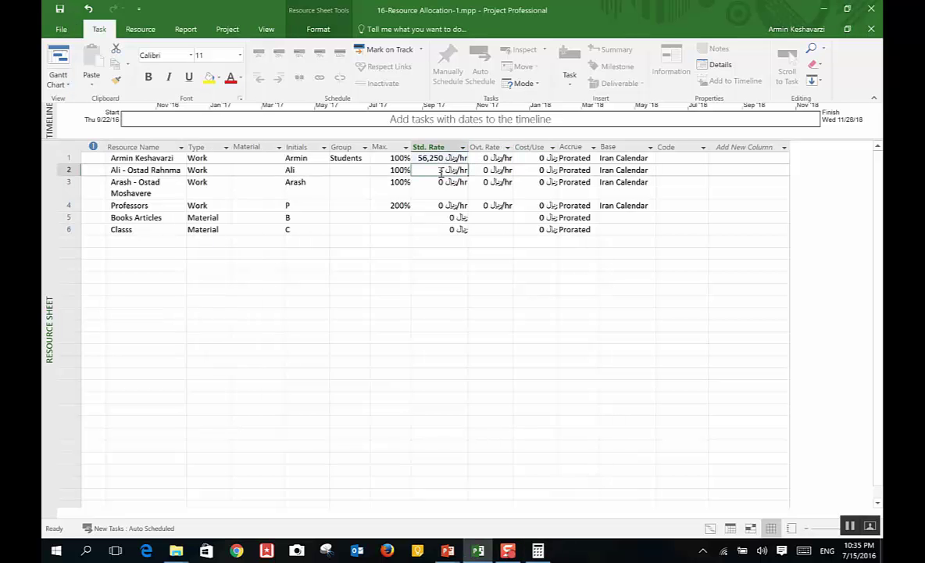
{"action": "left_click", "coordinate": [538, 550]}
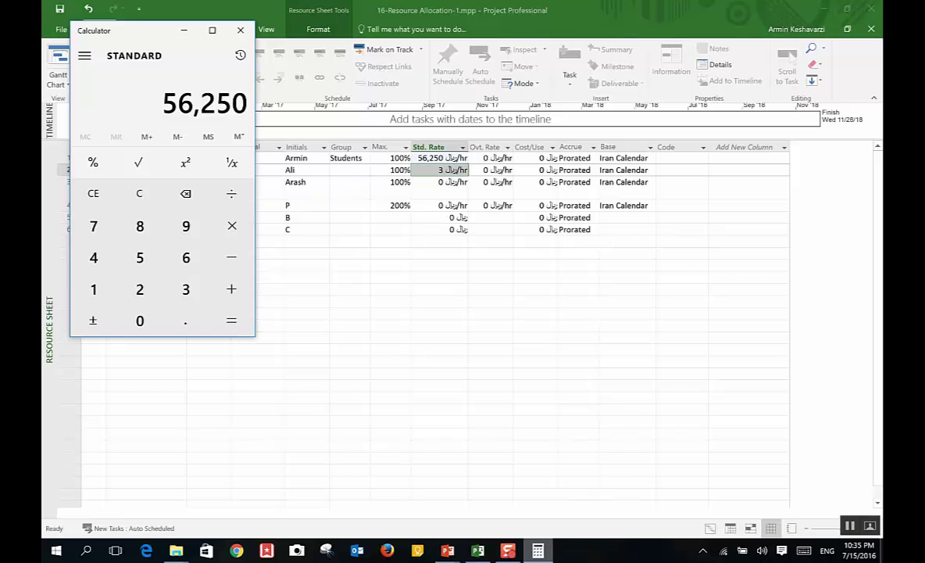
Step: In Calculator, compute 25,000,000 ÷ 20 ÷ 8 = 156,250
{"action": "type", "text": "250000"}
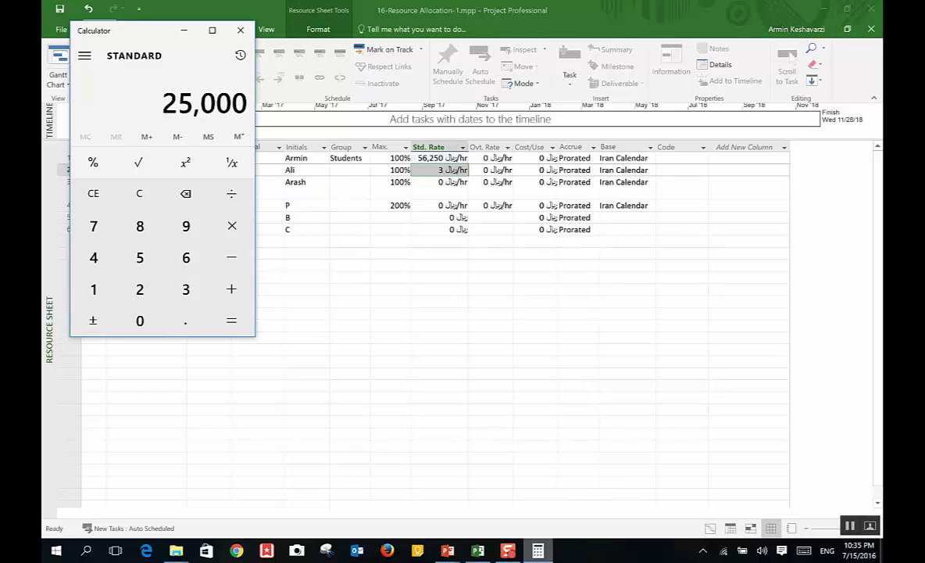
{"action": "left_click", "coordinate": [139, 320]}
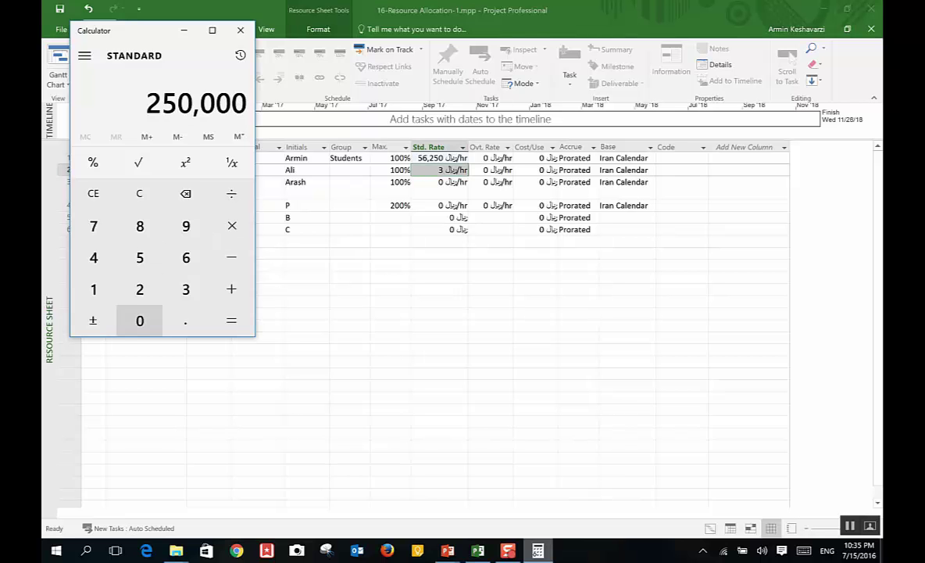
{"action": "left_click", "coordinate": [140, 321]}
{"action": "type", "text": "00"}
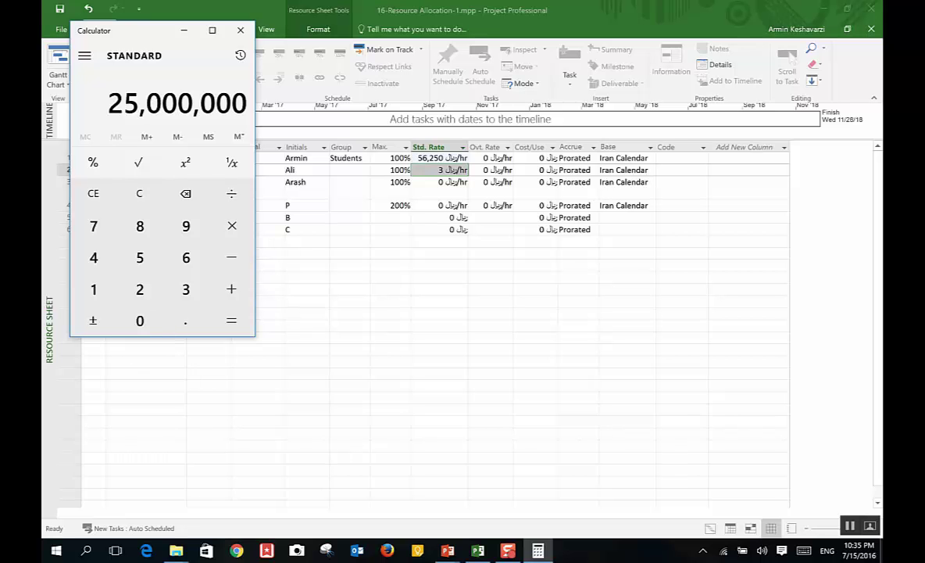
{"action": "type", "text": "/20"}
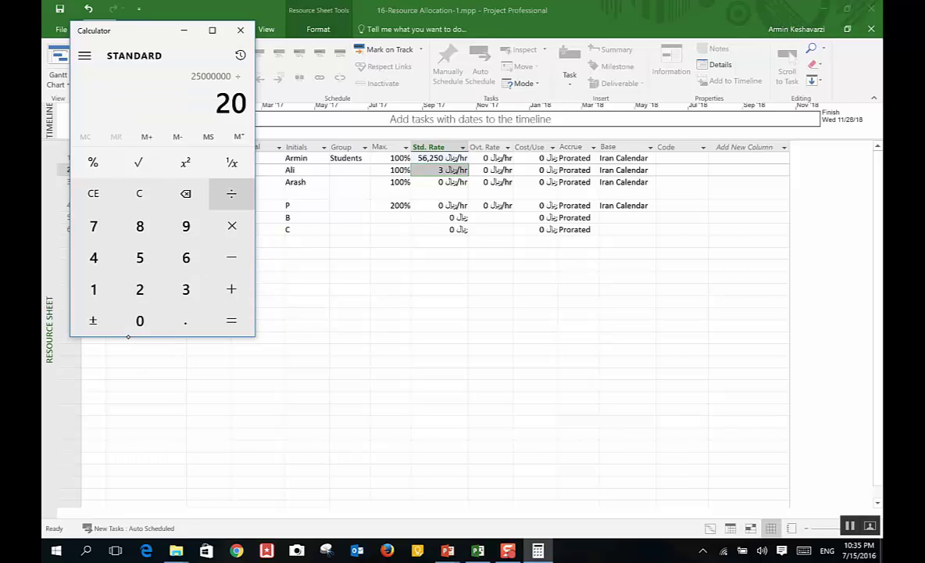
{"action": "type", "text": "/"}
{"action": "type", "text": "8"}
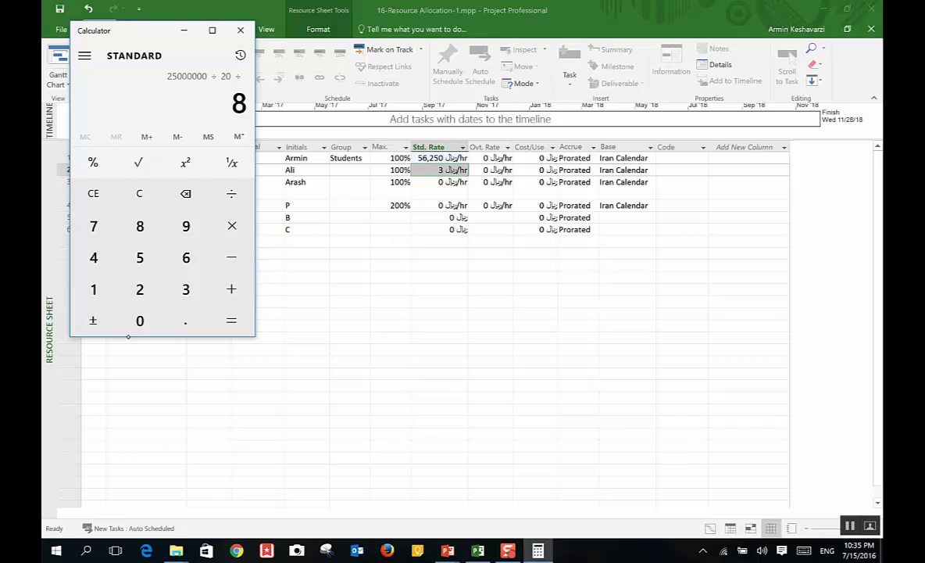
{"action": "key", "text": "Return"}
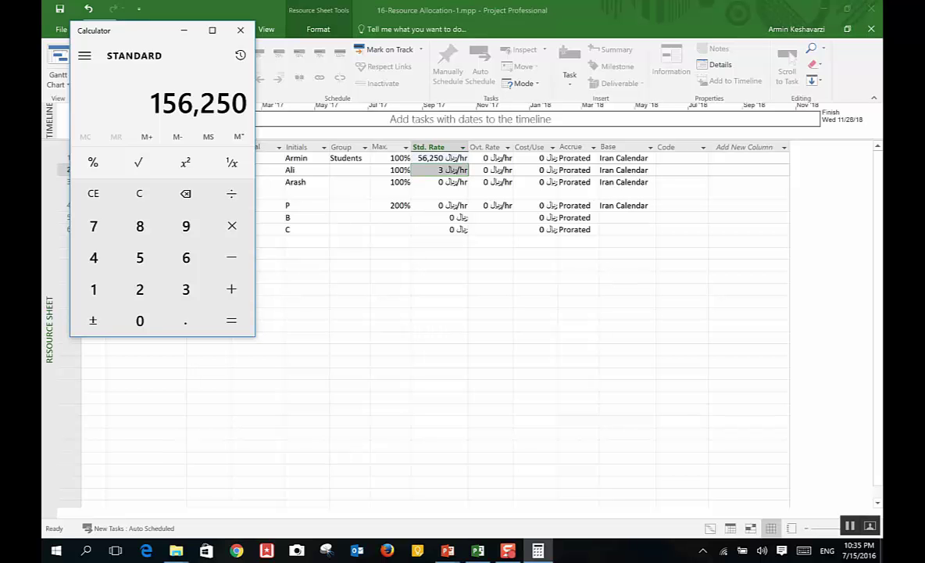
Step: Enter 156,250 as the second resource's standard rate
{"action": "key", "text": "alt+Tab"}
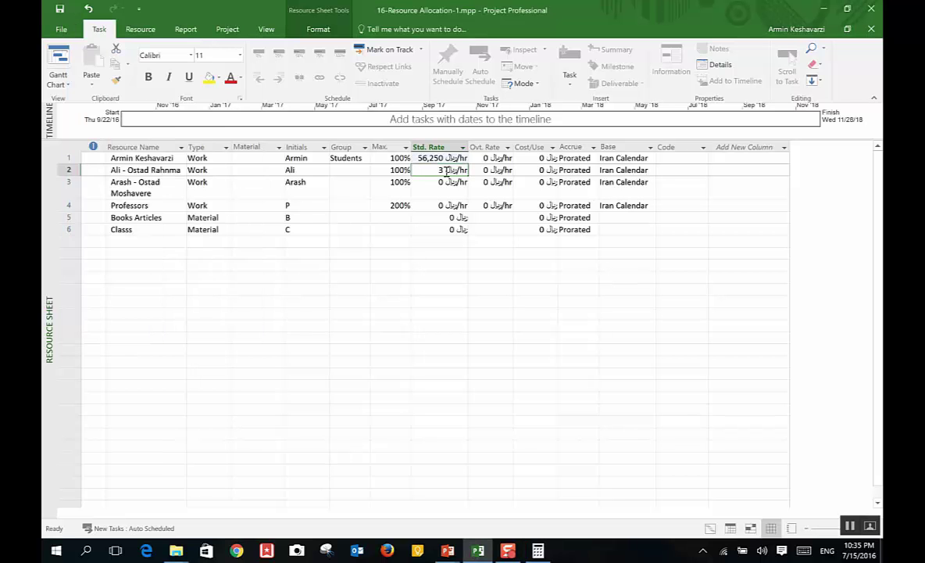
{"action": "type", "text": "1562"}
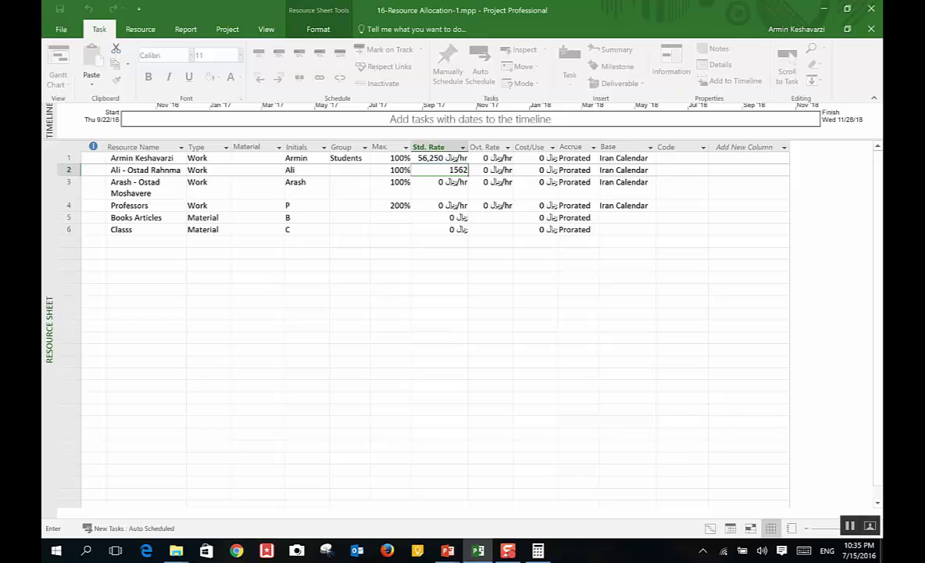
{"action": "type", "text": "50"}
{"action": "key", "text": "Return"}
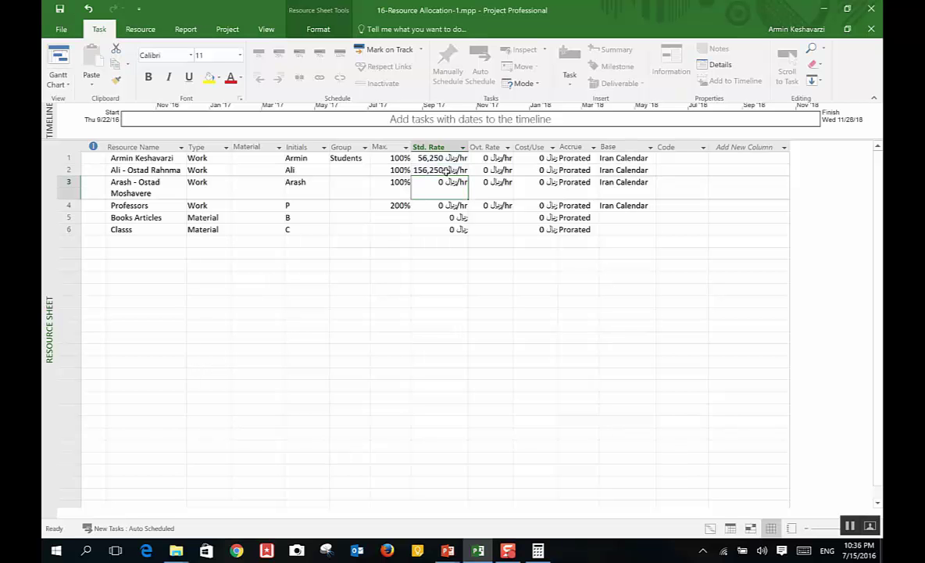
Step: Clear Calculator and enter 2,000,000 to start dividing by the working days
{"action": "left_click", "coordinate": [537, 550]}
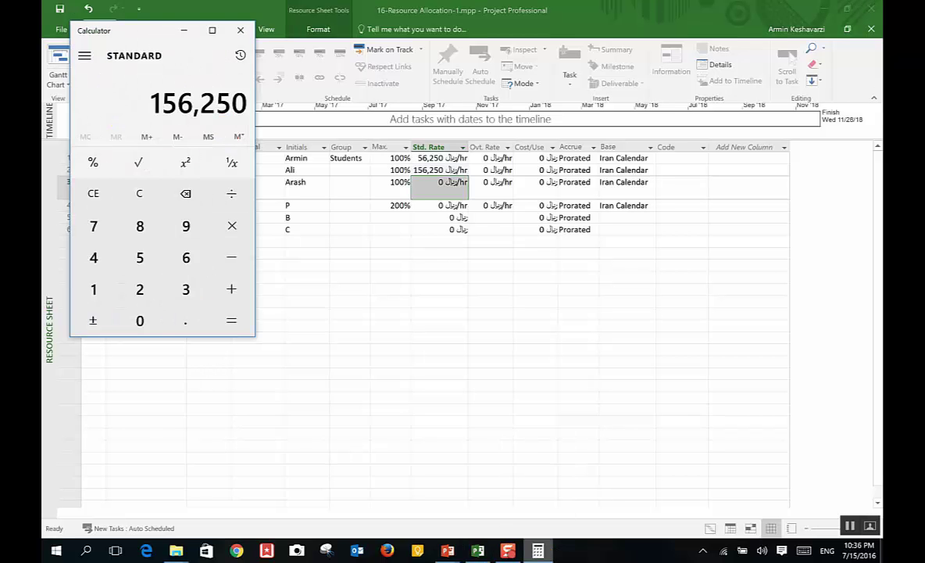
{"action": "left_click", "coordinate": [93, 193]}
{"action": "left_click", "coordinate": [140, 289]}
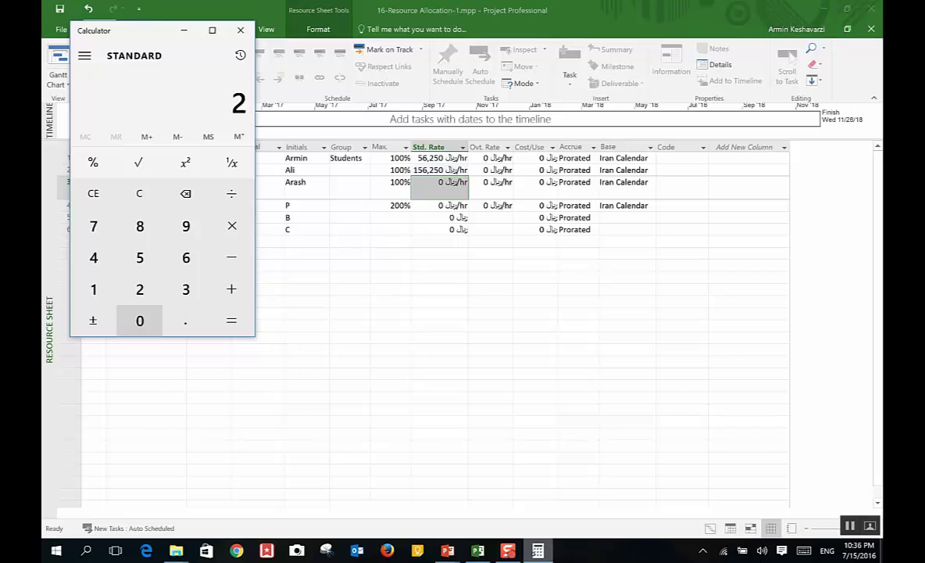
{"action": "double_click", "coordinate": [139, 320]}
{"action": "triple_click", "coordinate": [140, 320]}
{"action": "left_click", "coordinate": [140, 320]}
{"action": "left_click", "coordinate": [232, 193]}
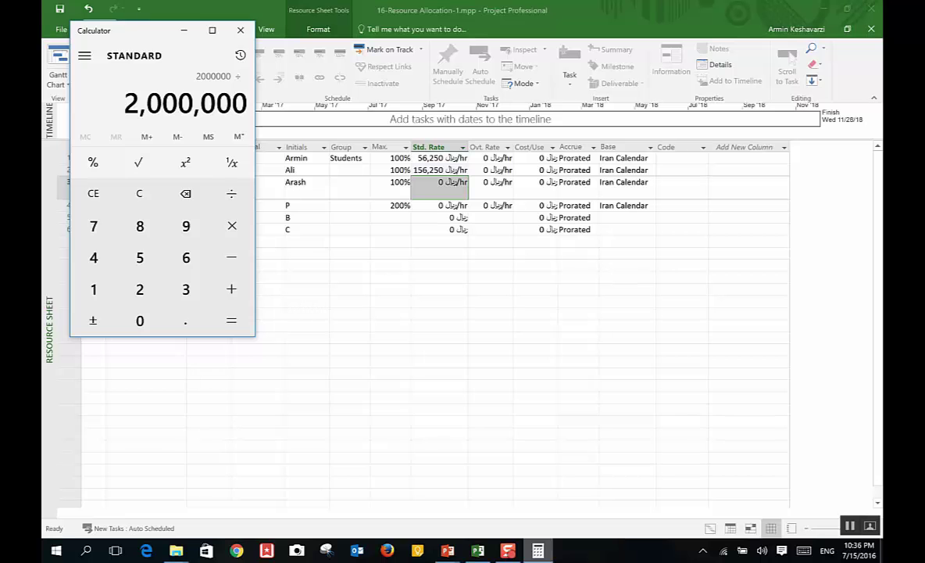
{"action": "left_click", "coordinate": [182, 30]}
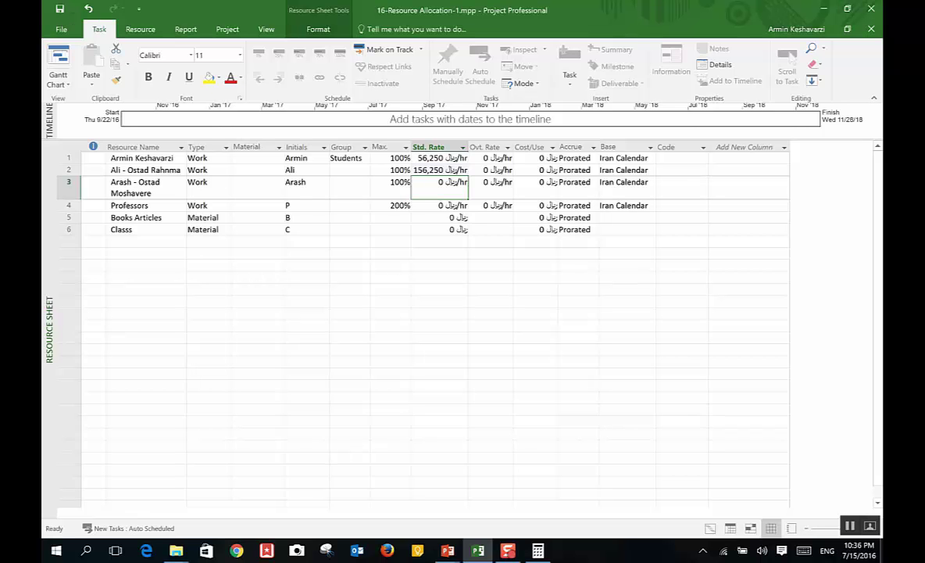
Step: Finish 2,000,000 ÷ 20 ÷ 8 = 12,500 and enter 12,500 as row 3's standard rate
{"action": "key", "text": "alt+Tab"}
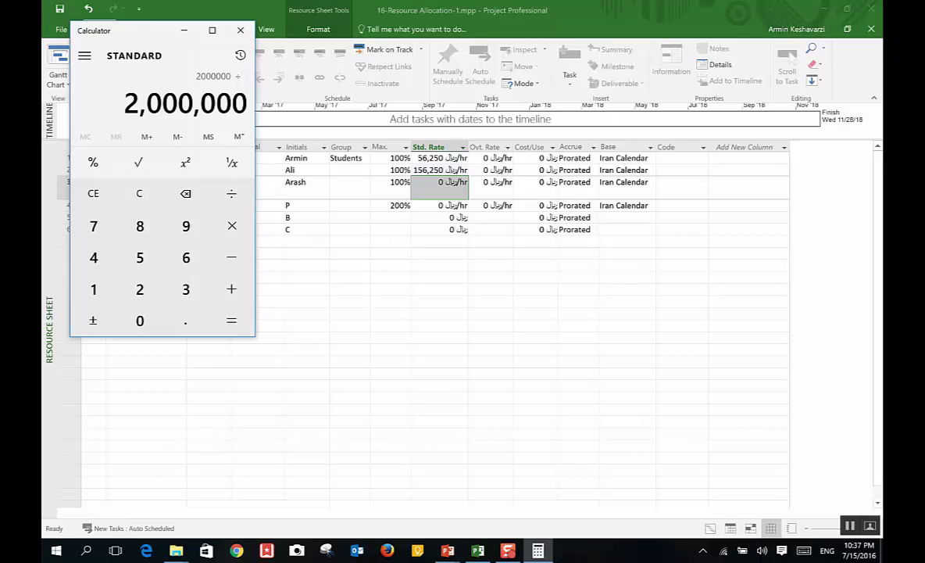
{"action": "left_click", "coordinate": [140, 289]}
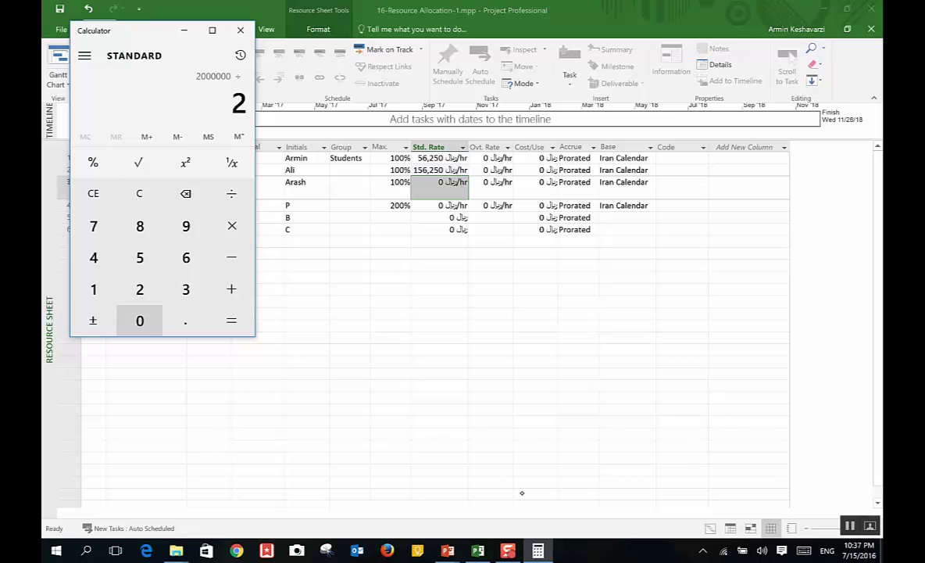
{"action": "left_click", "coordinate": [140, 321]}
{"action": "left_click", "coordinate": [231, 193]}
{"action": "key", "text": "8"}
{"action": "key", "text": "Return"}
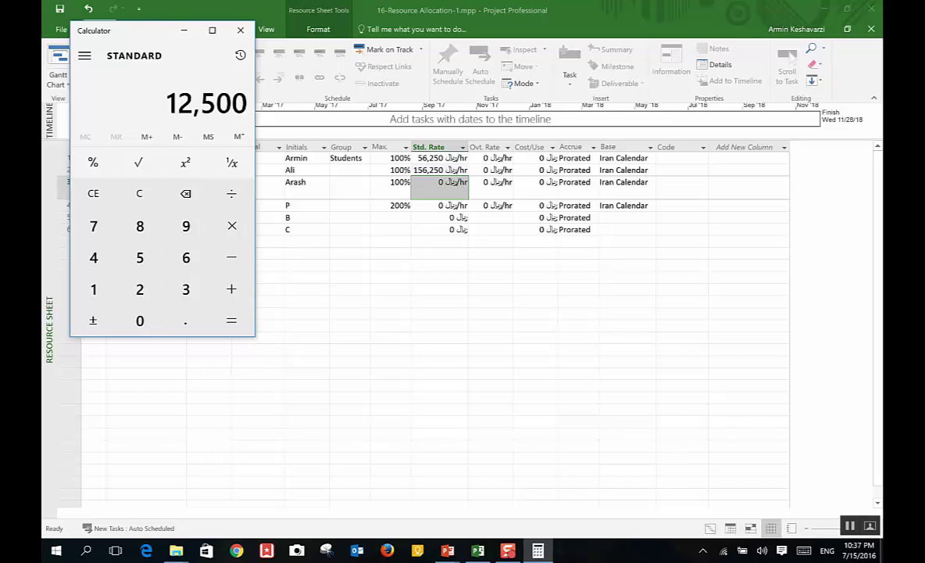
{"action": "left_click", "coordinate": [434, 186]}
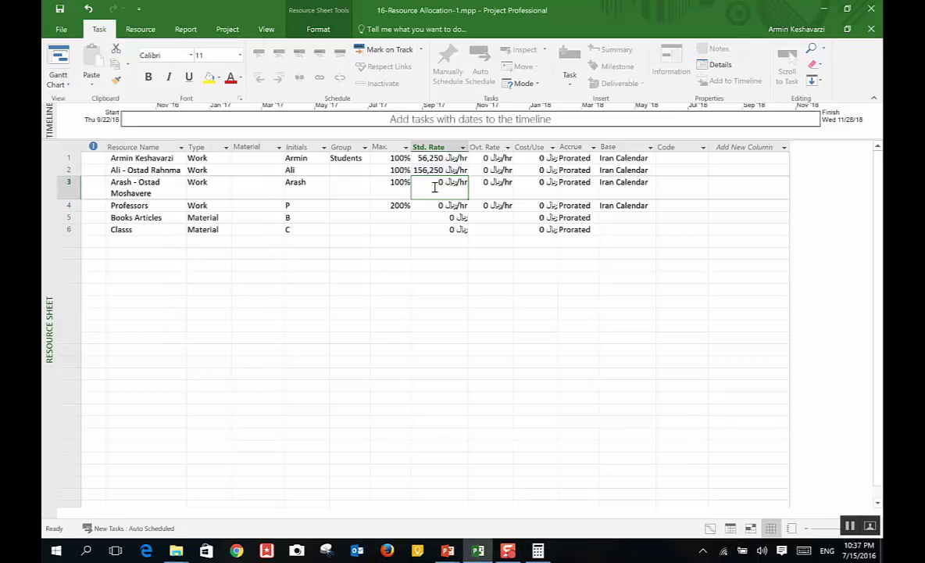
{"action": "type", "text": "12500"}
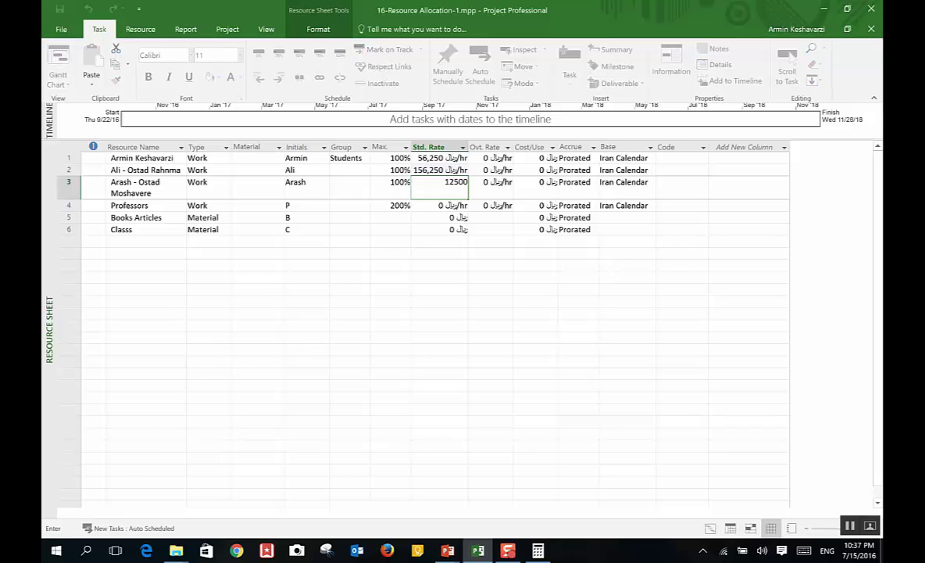
{"action": "key", "text": "Return"}
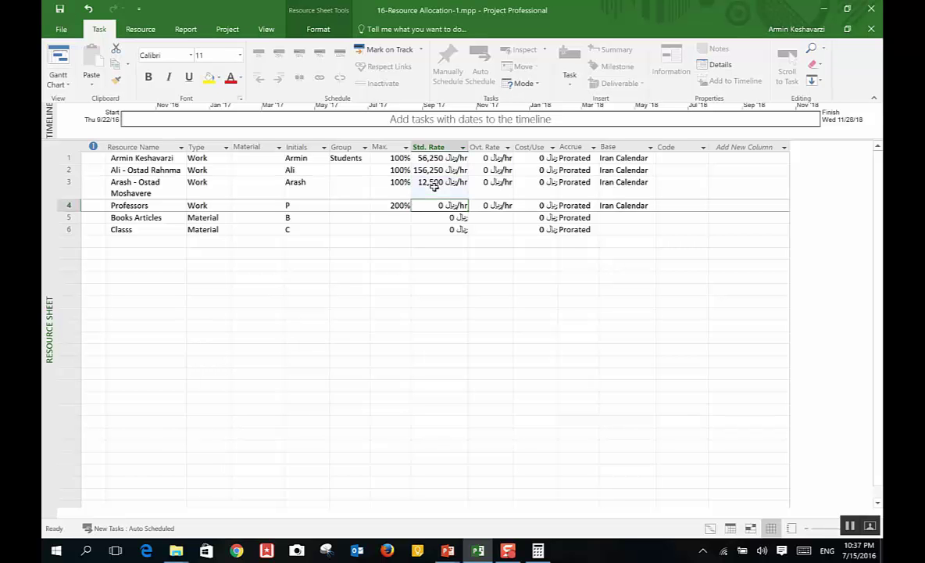
Step: In Calculator, compute 1,500,000 ÷ 20 ÷ 8 = 9,375
{"action": "key", "text": "alt+Tab"}
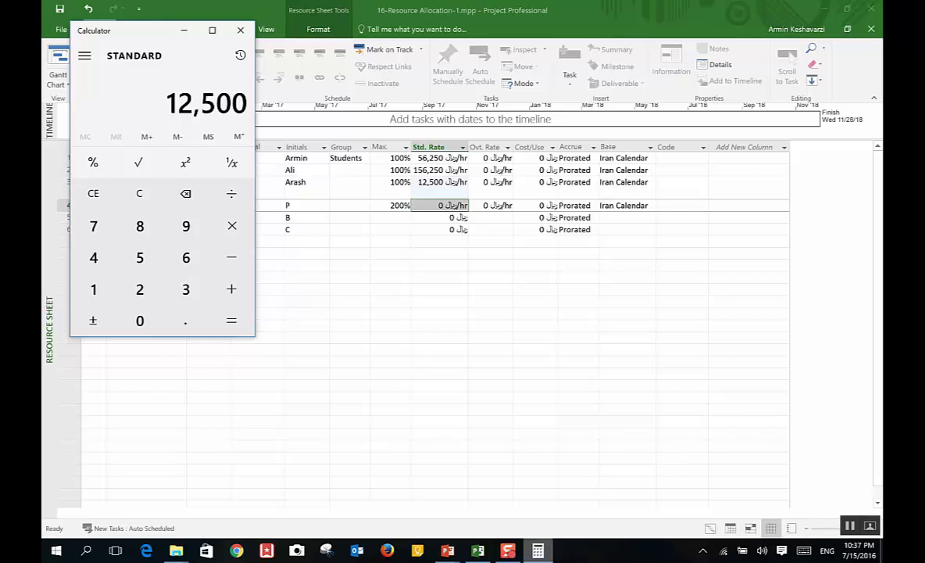
{"action": "left_click", "coordinate": [93, 193]}
{"action": "left_click", "coordinate": [93, 290]}
{"action": "left_click", "coordinate": [140, 257]}
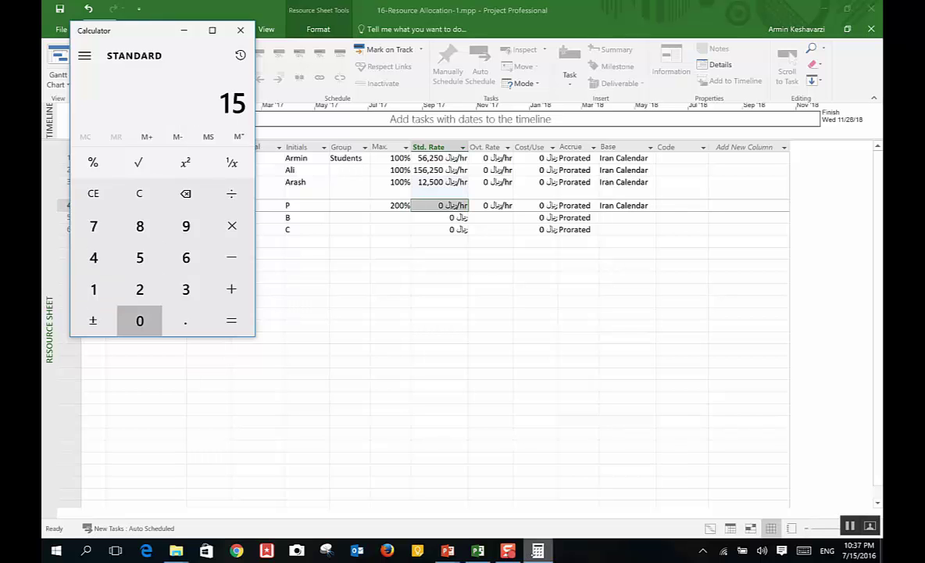
{"action": "left_click", "coordinate": [139, 321]}
{"action": "left_click", "coordinate": [140, 320]}
{"action": "left_click", "coordinate": [139, 320]}
{"action": "left_click", "coordinate": [140, 320]}
{"action": "left_click", "coordinate": [139, 320]}
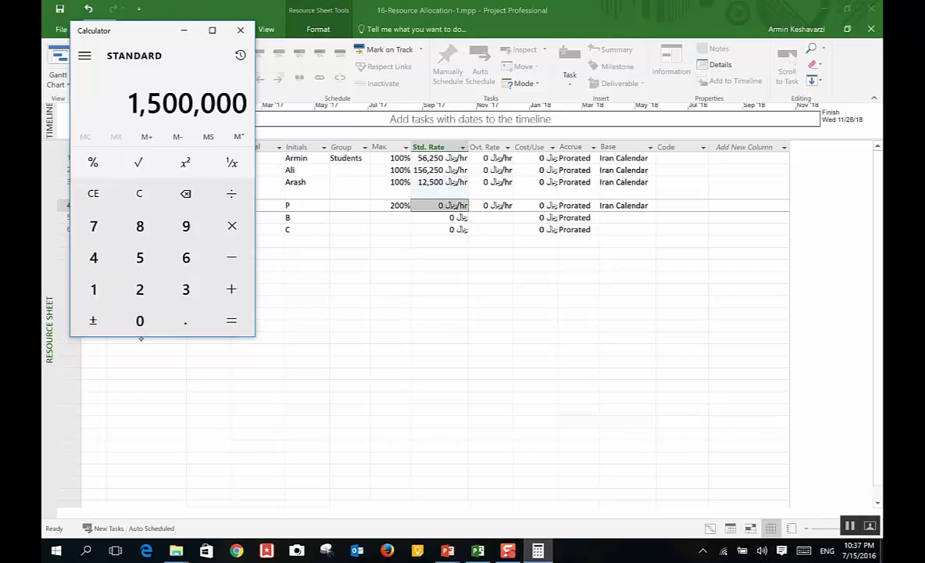
{"action": "left_click", "coordinate": [231, 193]}
{"action": "left_click", "coordinate": [139, 290]}
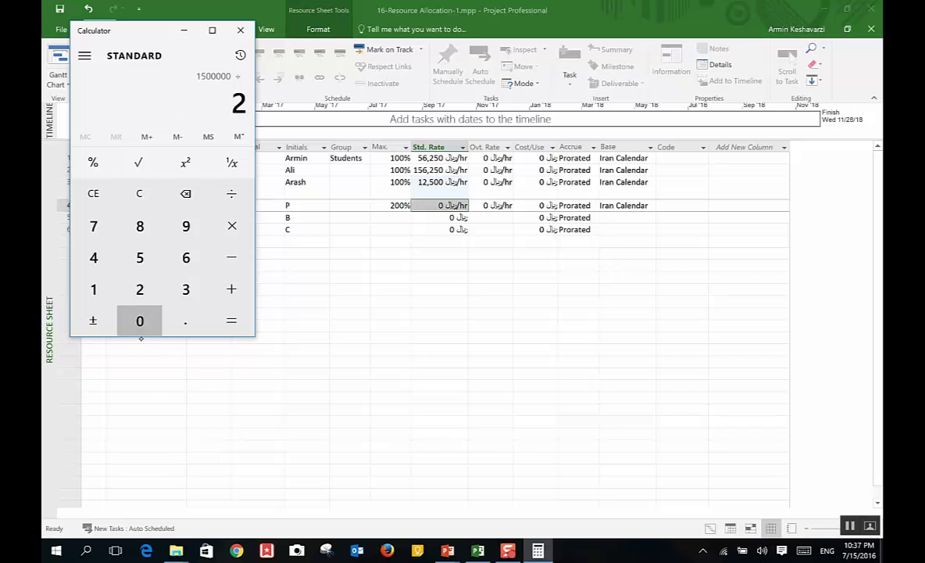
{"action": "left_click", "coordinate": [140, 320]}
{"action": "left_click", "coordinate": [231, 193]}
{"action": "left_click", "coordinate": [139, 226]}
{"action": "left_click", "coordinate": [231, 320]}
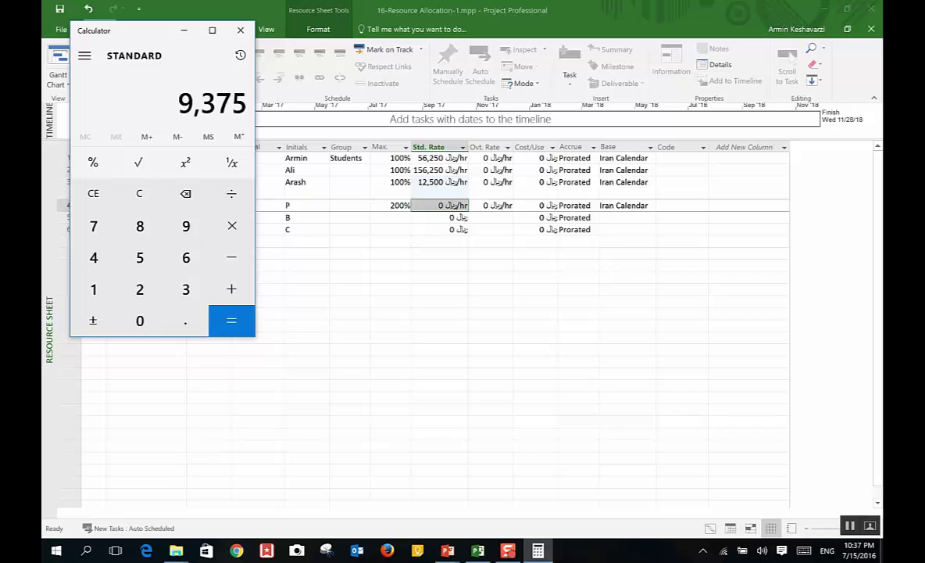
Step: Enter 9,375 as the Professors standard rate, correcting the earlier wrong entries
{"action": "left_click", "coordinate": [433, 207]}
{"action": "type", "text": "0"}
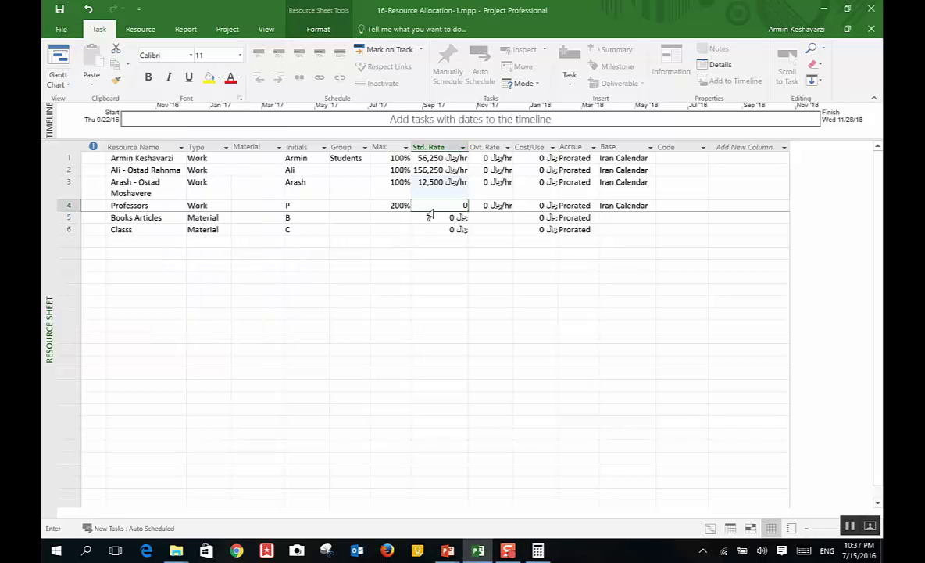
{"action": "type", "text": "375"}
{"action": "key", "text": "Return"}
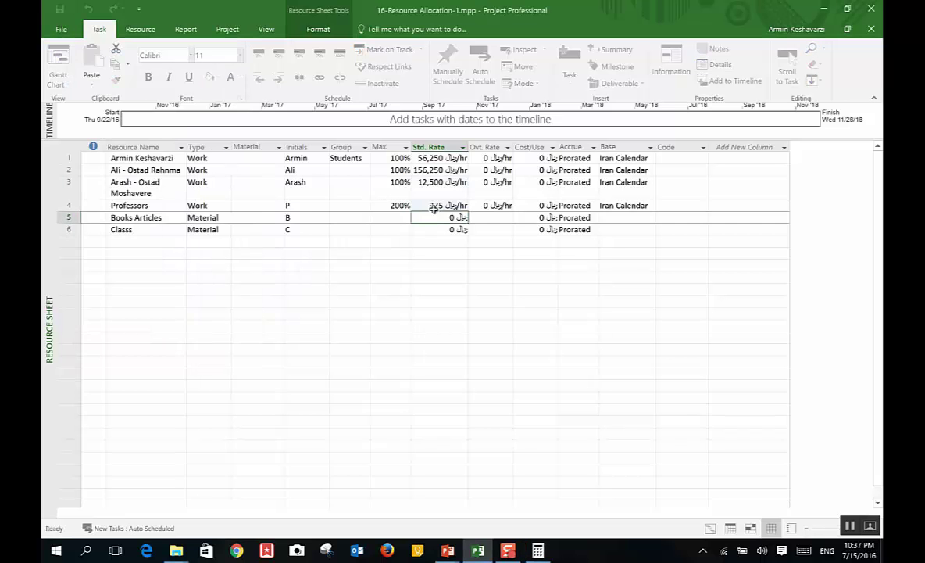
{"action": "left_click", "coordinate": [435, 205]}
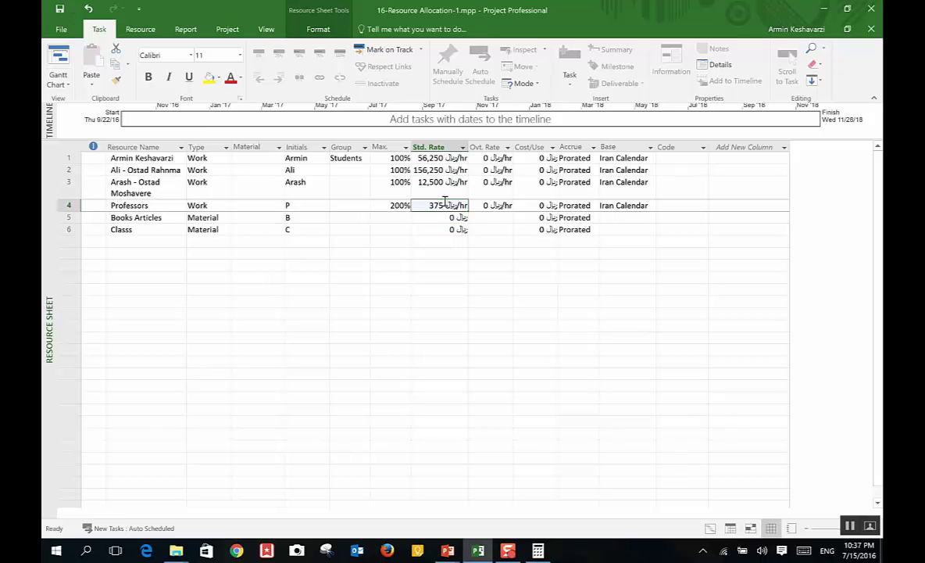
{"action": "type", "text": "93"}
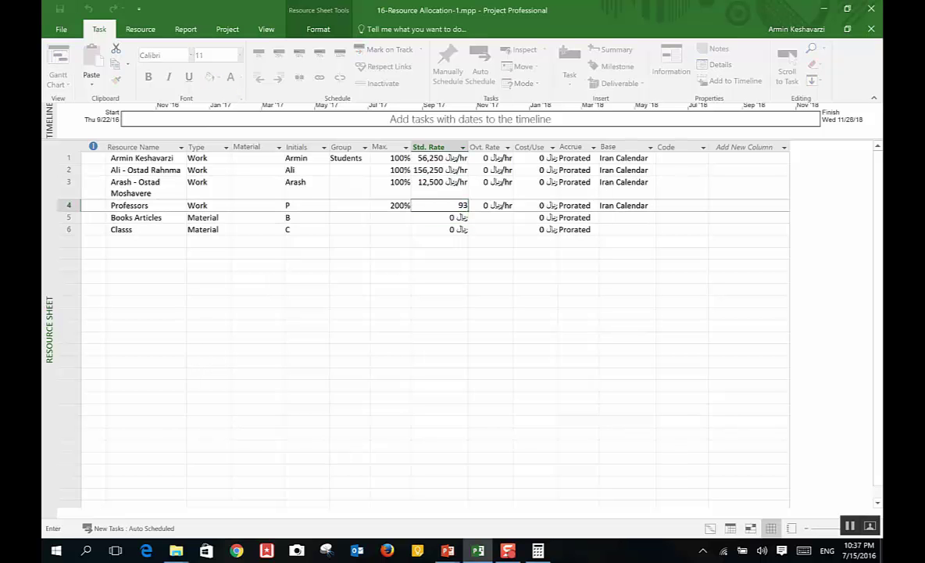
{"action": "type", "text": ",750"}
{"action": "key", "text": "Return"}
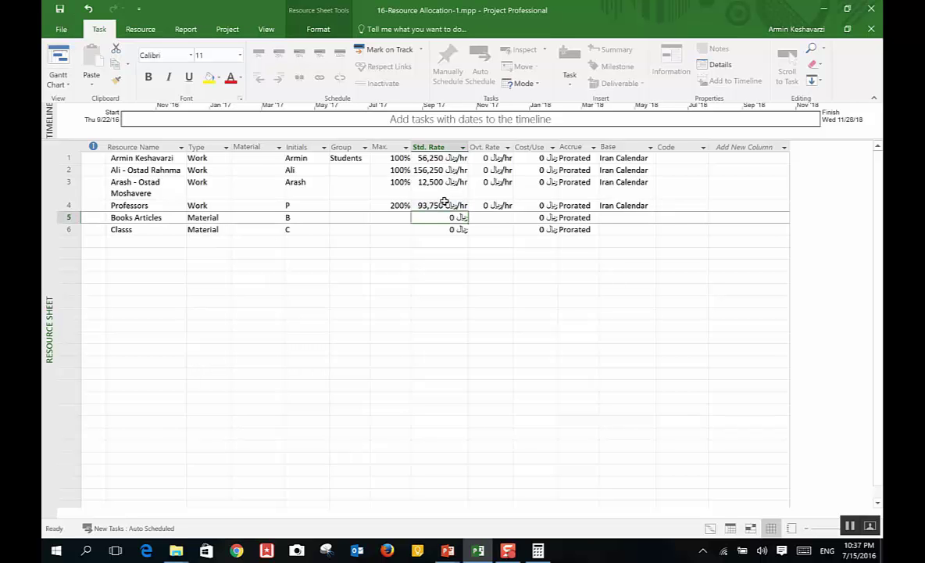
{"action": "left_click", "coordinate": [441, 205]}
{"action": "type", "text": "9"}
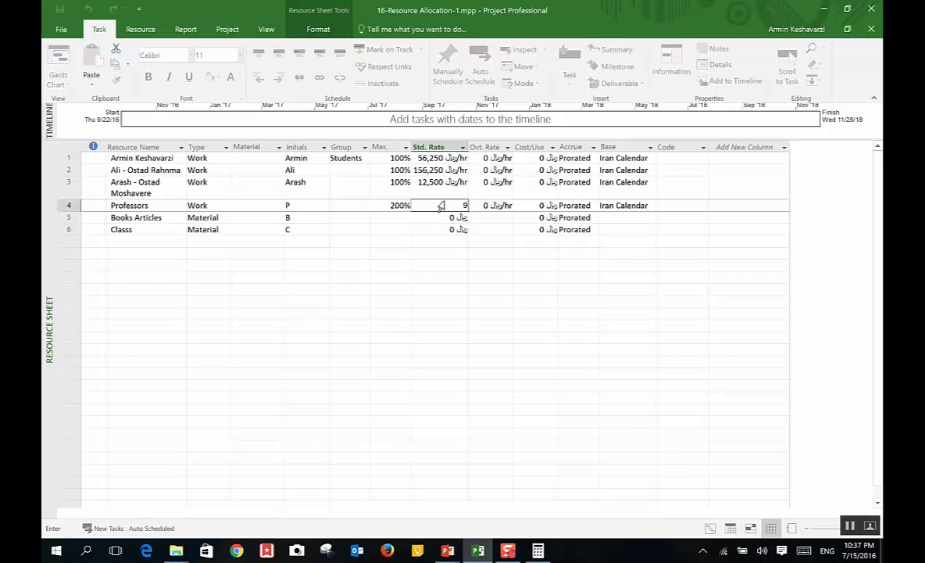
{"action": "type", "text": "375"}
{"action": "key", "text": "Return"}
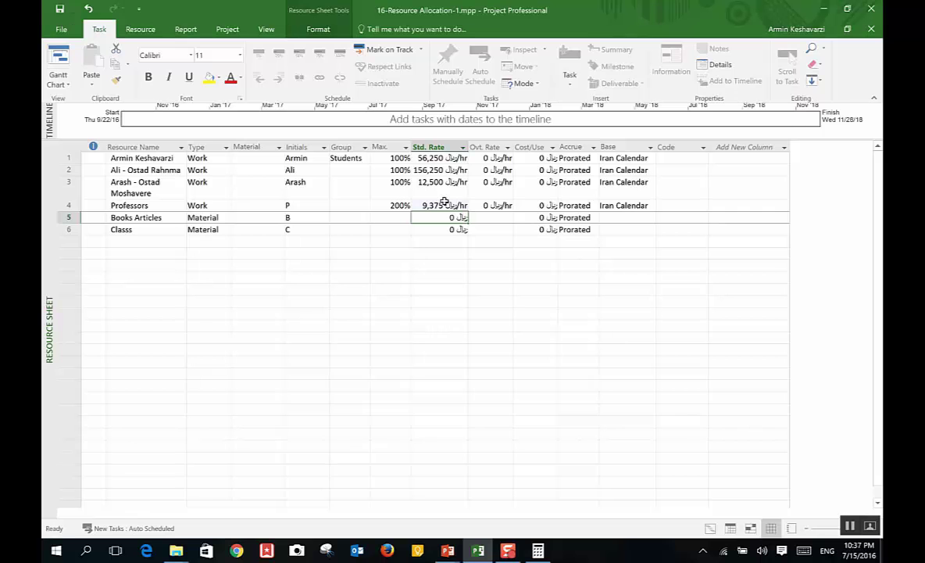
Step: Give row 2 a 170,000 overtime rate and autofit the Ovt. Rate column
{"action": "left_click", "coordinate": [493, 169]}
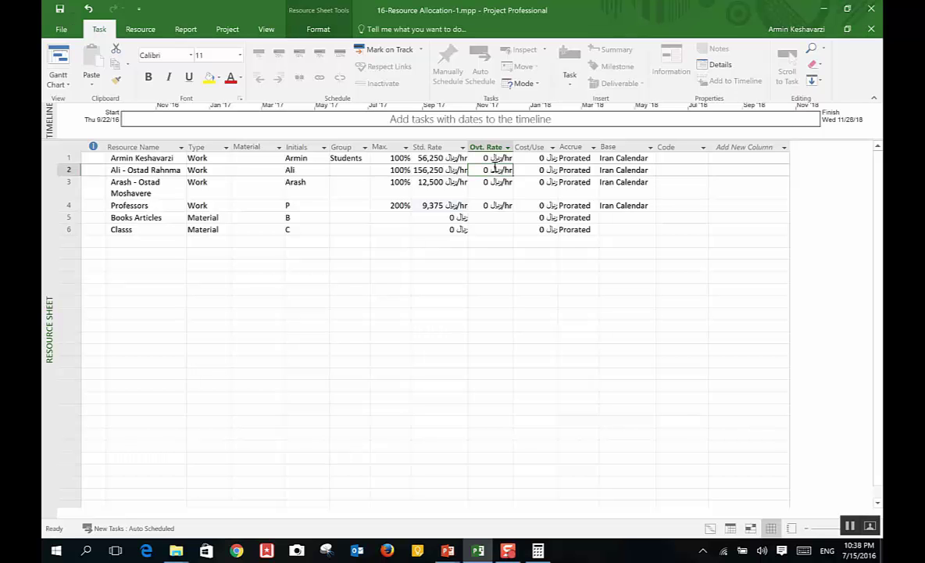
{"action": "type", "text": "1700"}
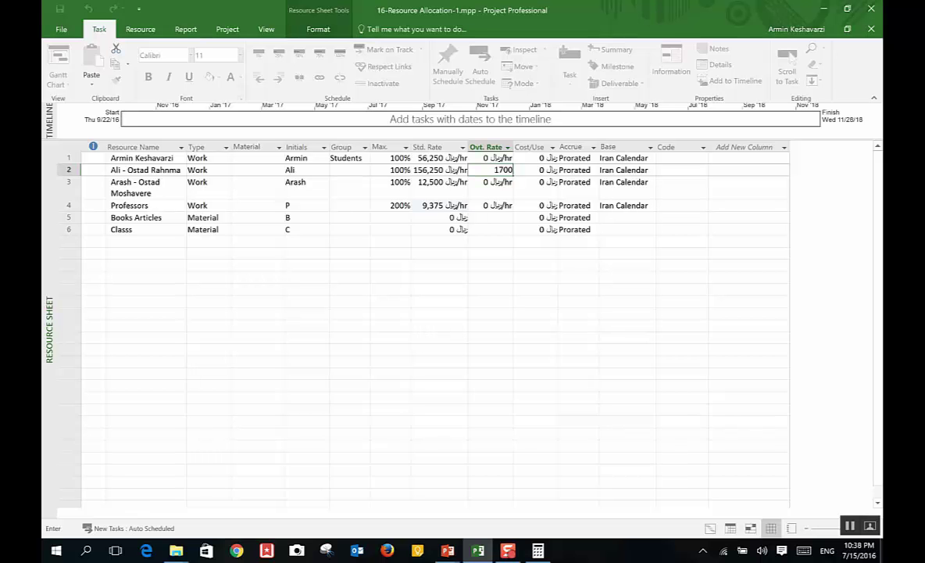
{"action": "type", "text": "00"}
{"action": "key", "text": "Return"}
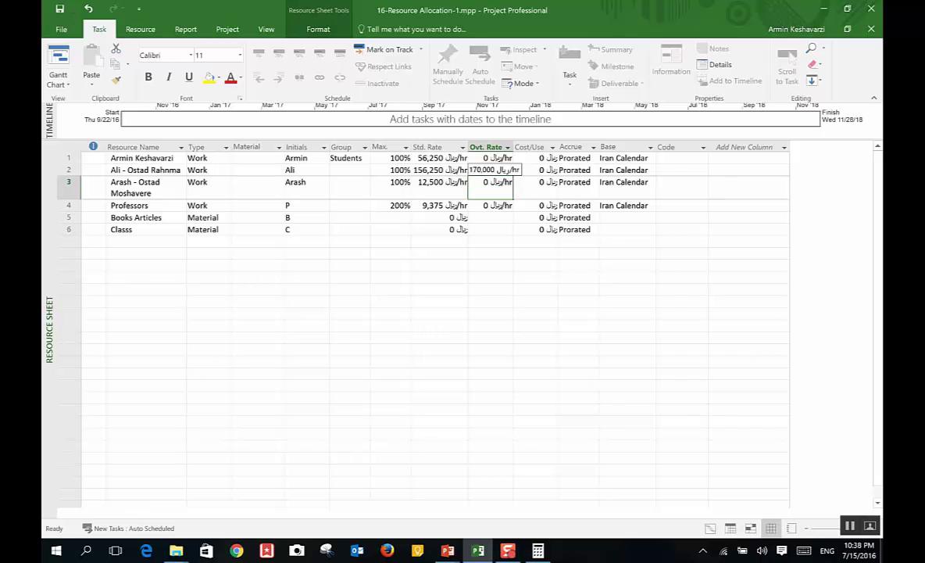
{"action": "double_click", "coordinate": [514, 147]}
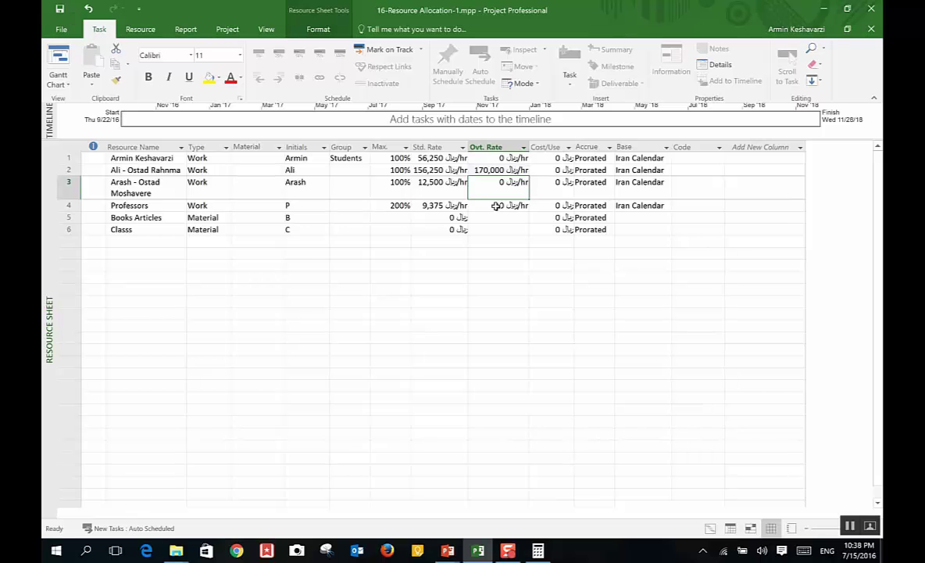
Step: Set overtime rates of 15,000 for row 3 and 10,000 for Professors
{"action": "type", "text": "1500"}
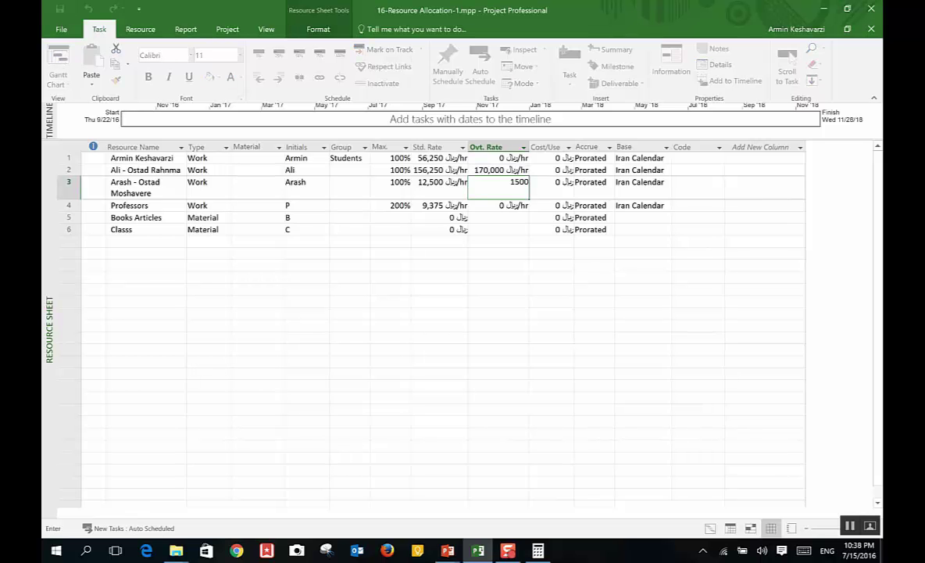
{"action": "type", "text": "00"}
{"action": "key", "text": "BackSpace"}
{"action": "key", "text": "Return"}
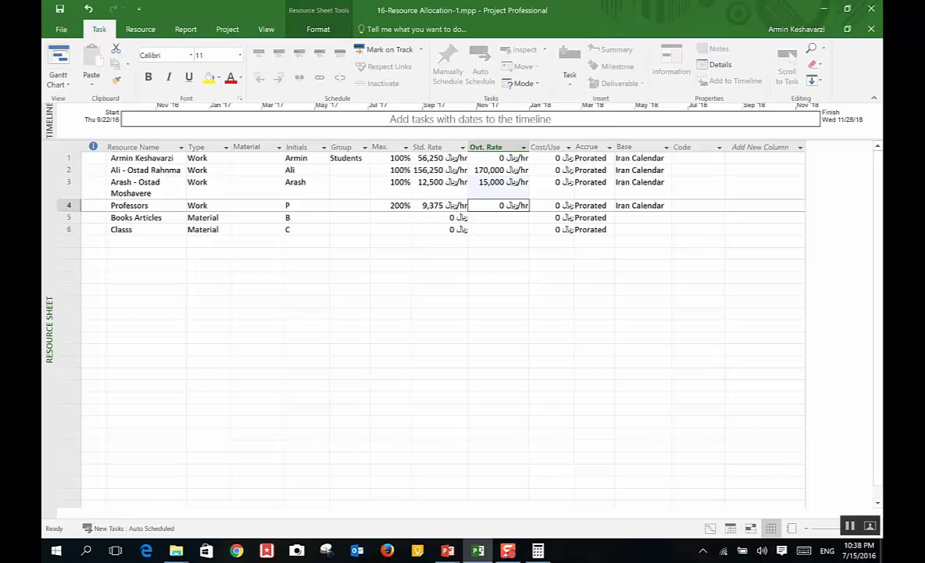
{"action": "type", "text": "1"}
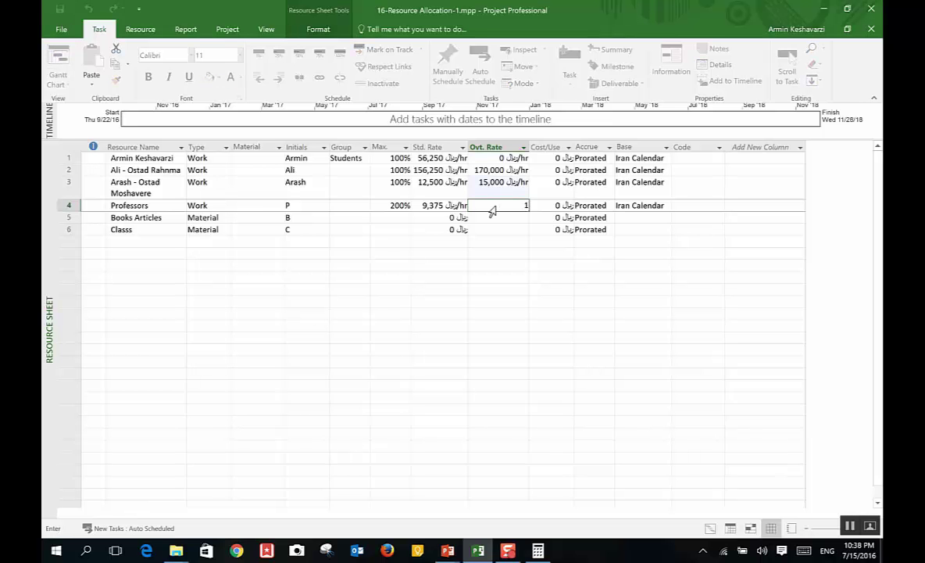
{"action": "type", "text": "0,000"}
{"action": "key", "text": "Return"}
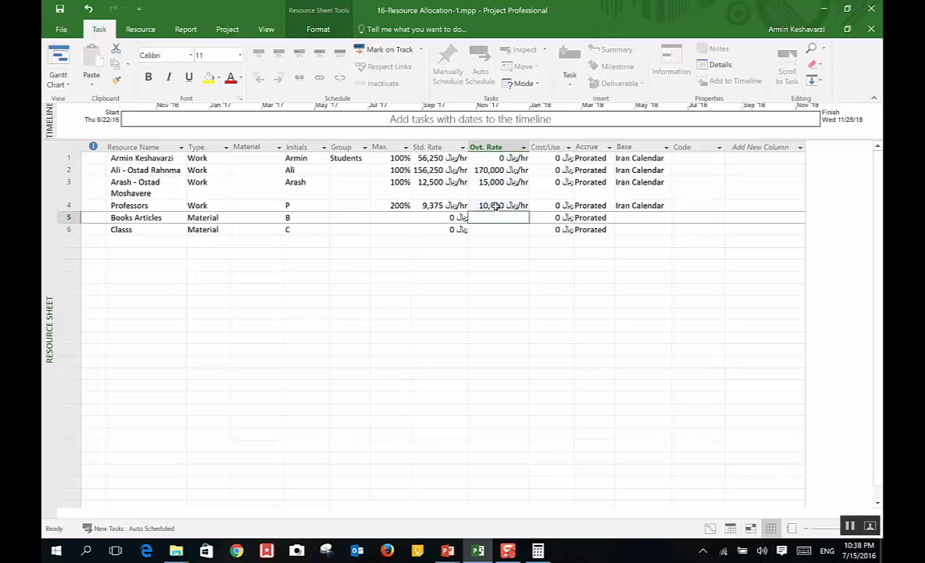
{"action": "left_click", "coordinate": [575, 143]}
{"action": "key", "text": "Insert"}
{"action": "key", "text": "Escape"}
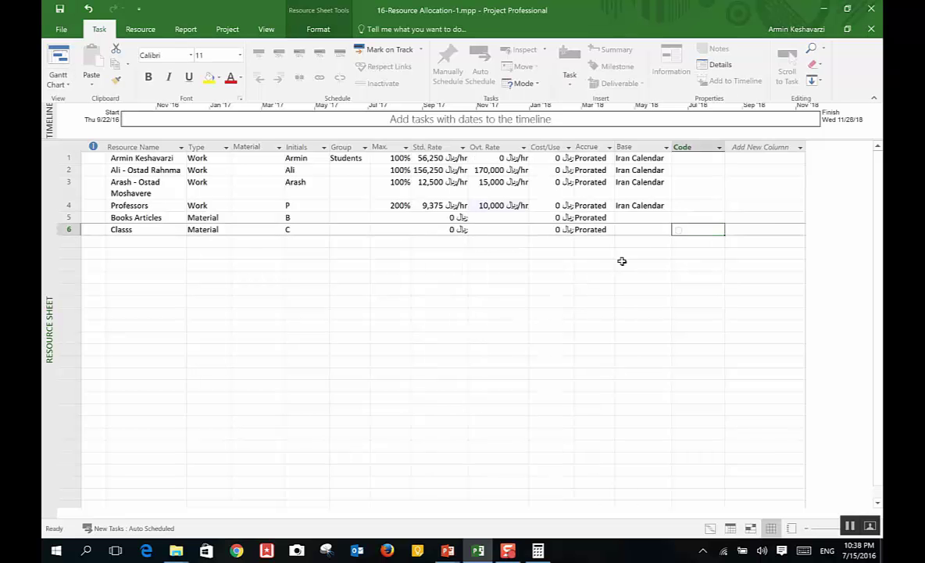
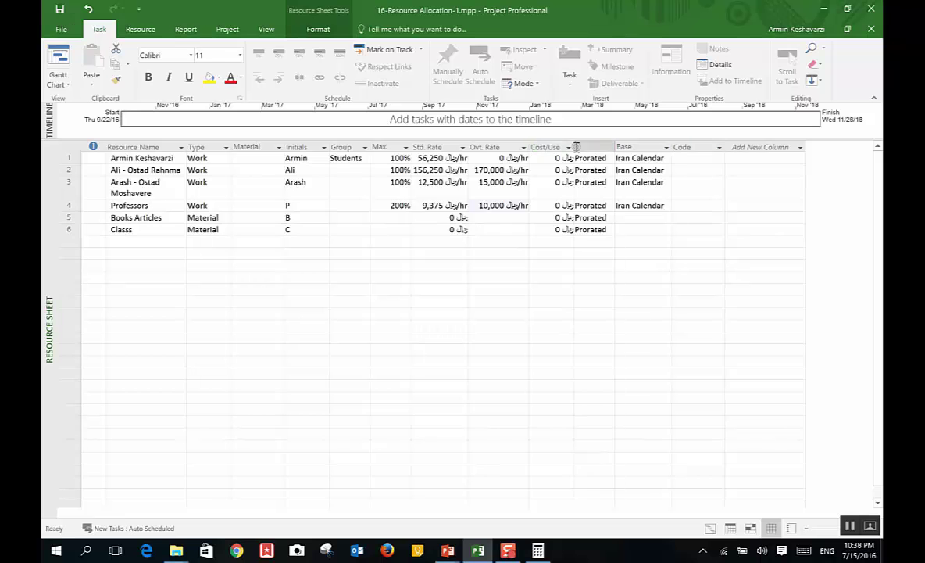
Step: Narrow the Cost/Use column slightly and keep the first resource's accrual at Prorated
{"action": "left_click", "coordinate": [574, 143]}
{"action": "key", "text": "Escape"}
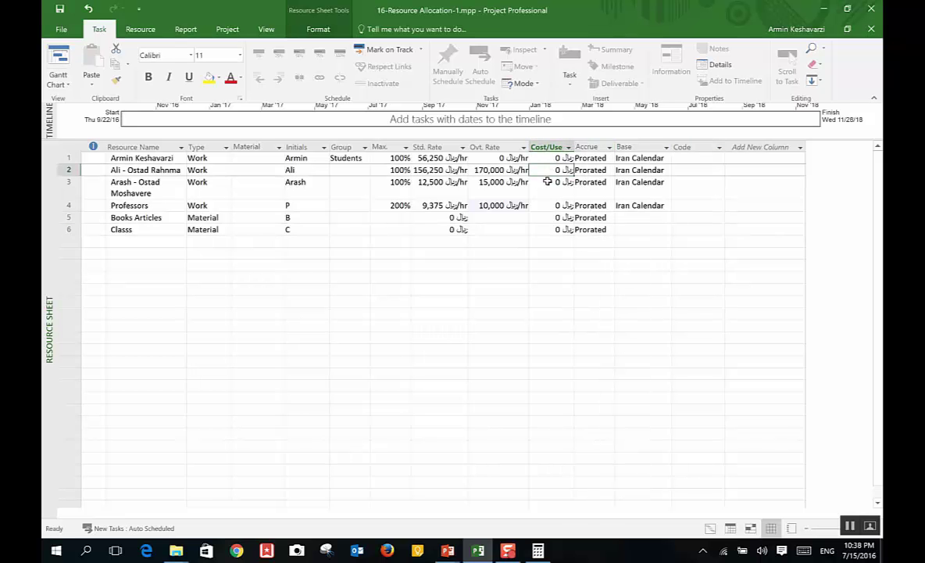
{"action": "left_click", "coordinate": [555, 205]}
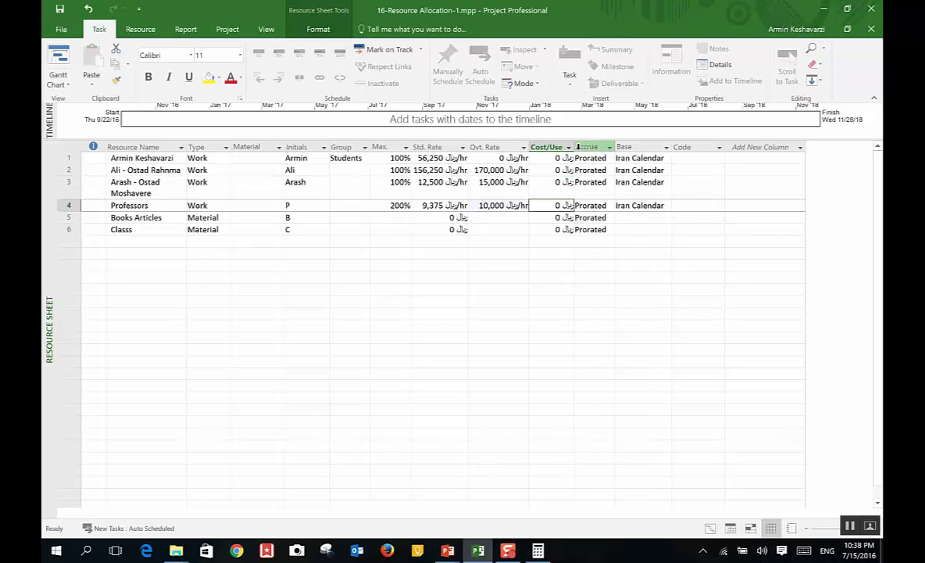
{"action": "left_click", "coordinate": [551, 158]}
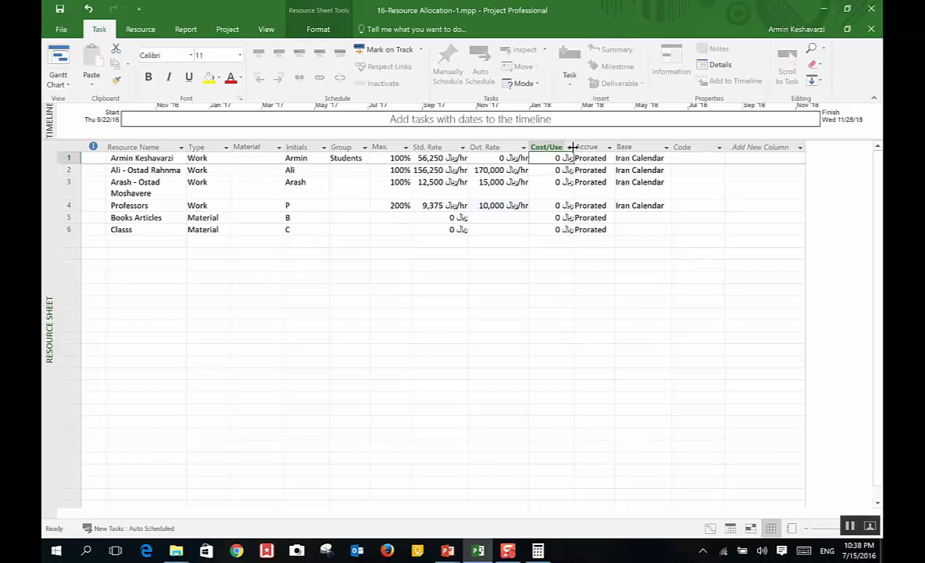
{"action": "left_click_drag", "start_coordinate": [572, 144], "coordinate": [568, 146]}
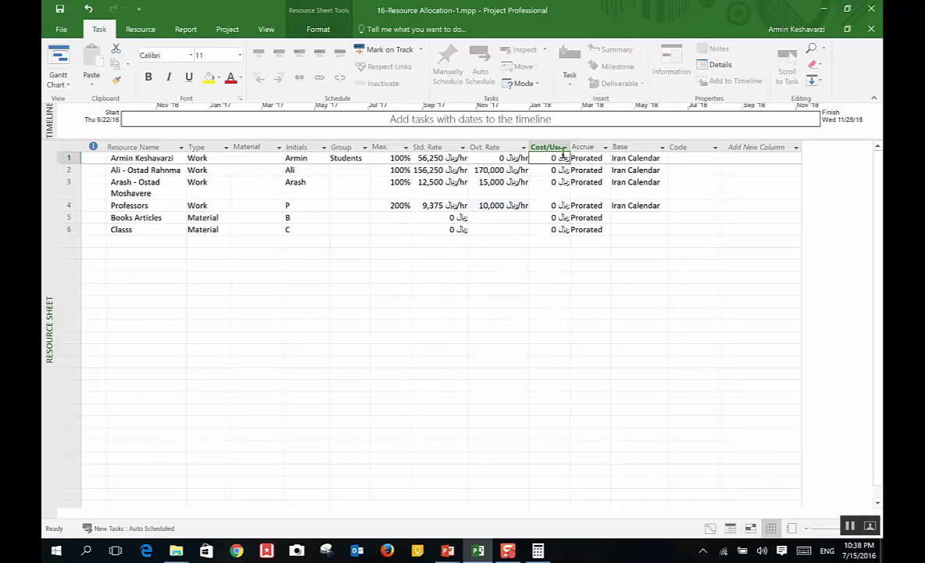
{"action": "left_click", "coordinate": [602, 156]}
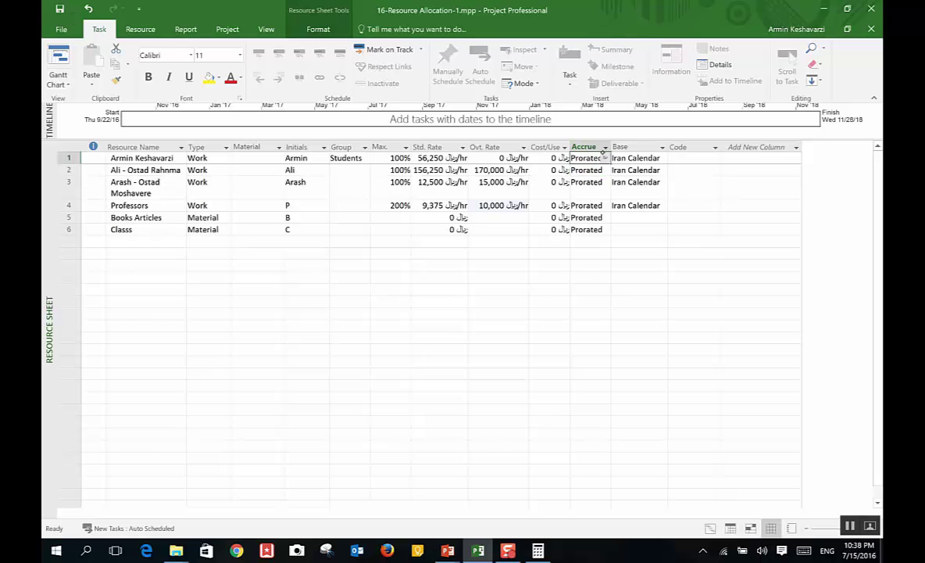
{"action": "left_click", "coordinate": [605, 158]}
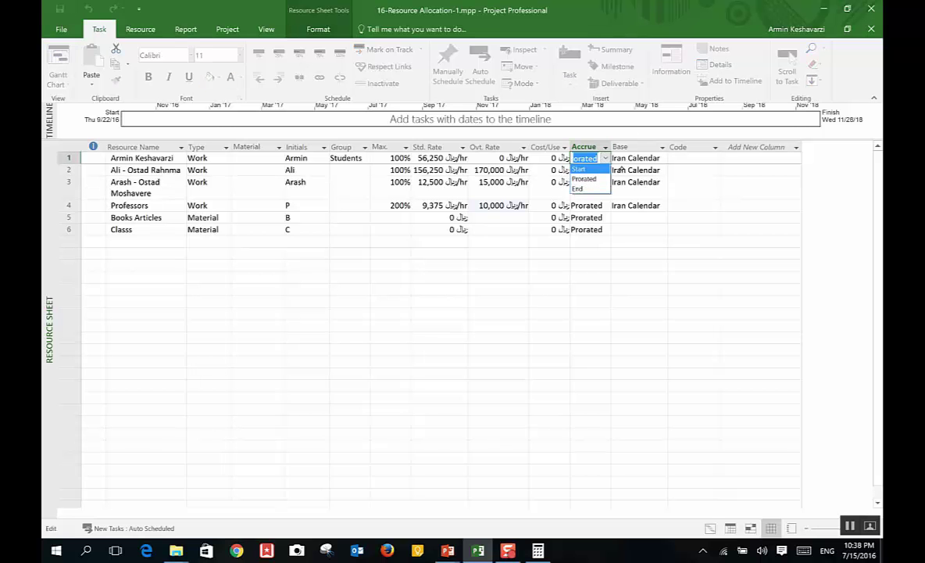
{"action": "left_click", "coordinate": [583, 179]}
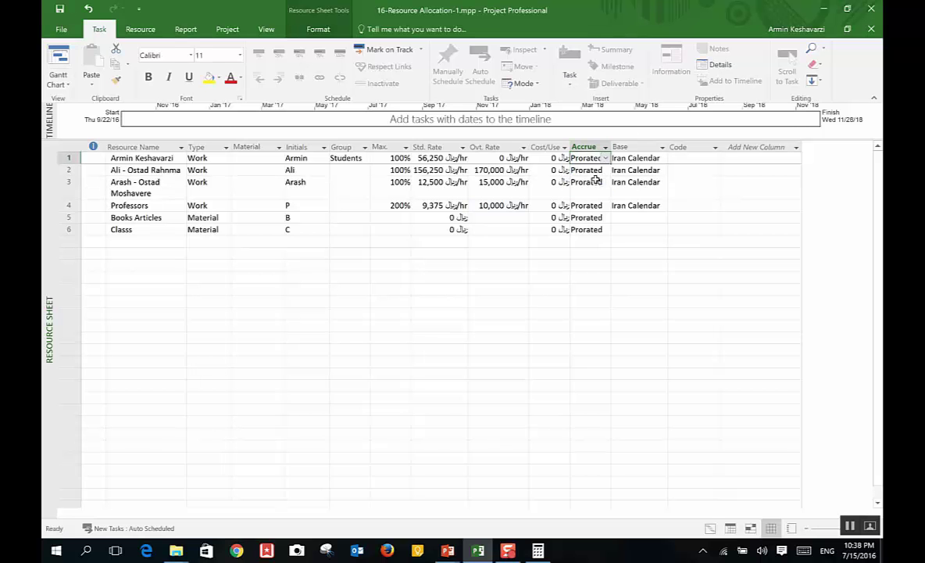
Step: Set Iran Calendar as the base calendar for the first two resources
{"action": "left_click", "coordinate": [643, 161]}
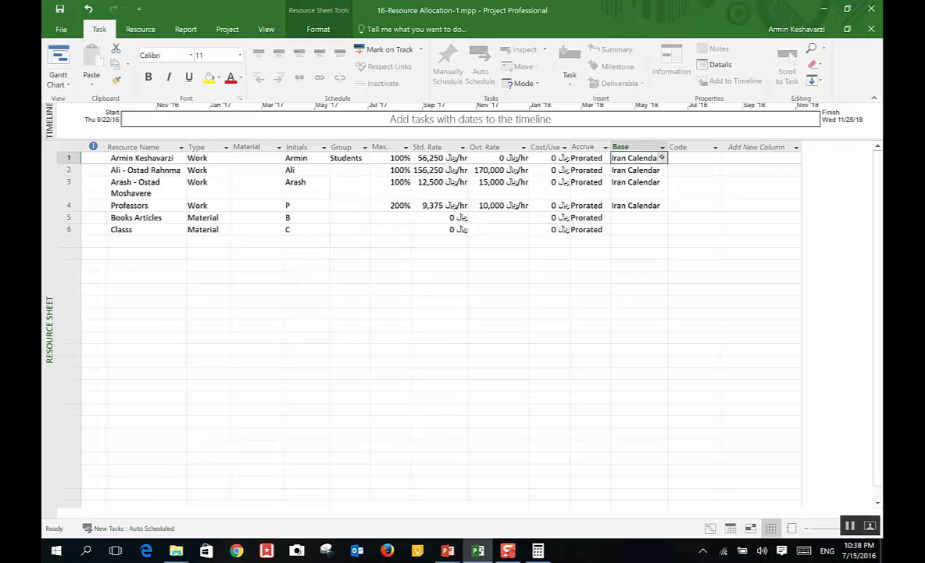
{"action": "left_click", "coordinate": [661, 157]}
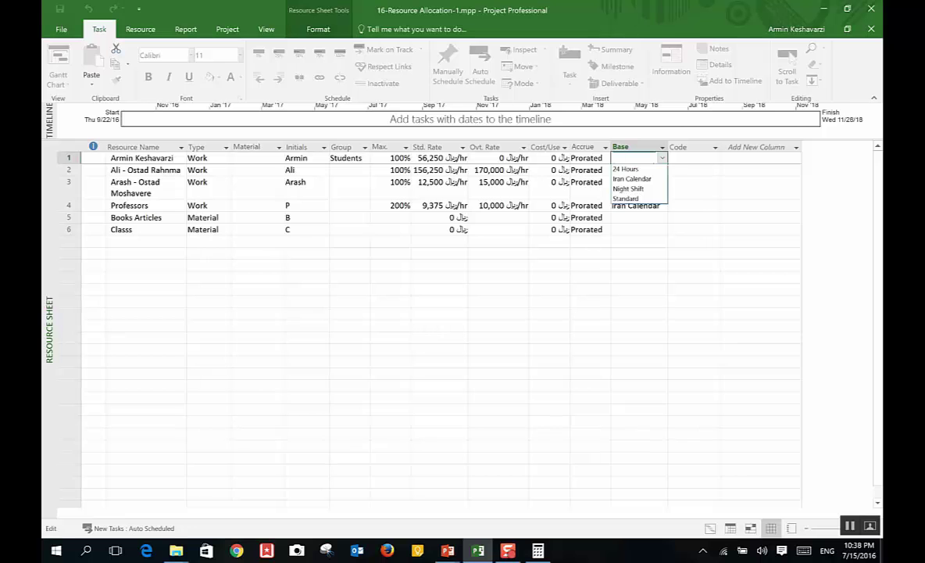
{"action": "left_click", "coordinate": [631, 178]}
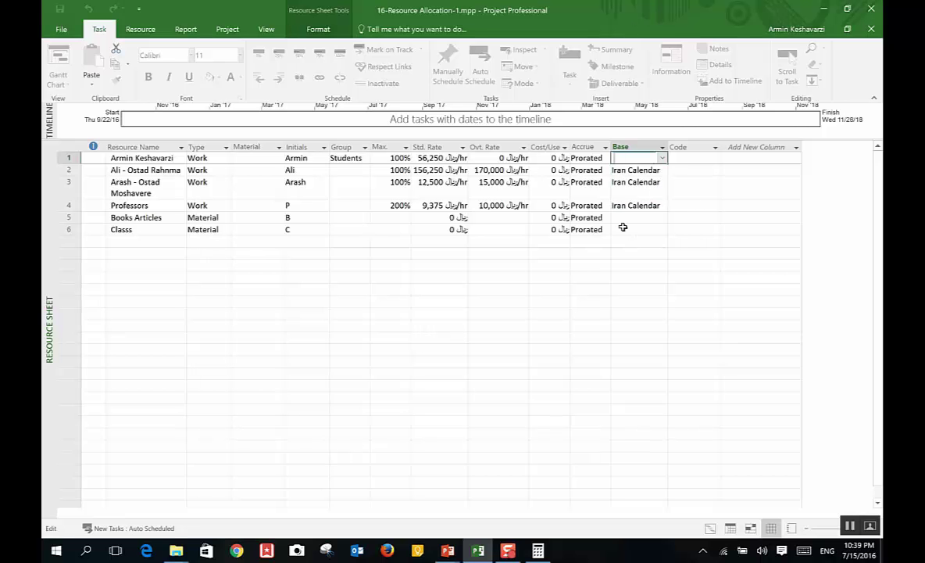
{"action": "left_click", "coordinate": [656, 170]}
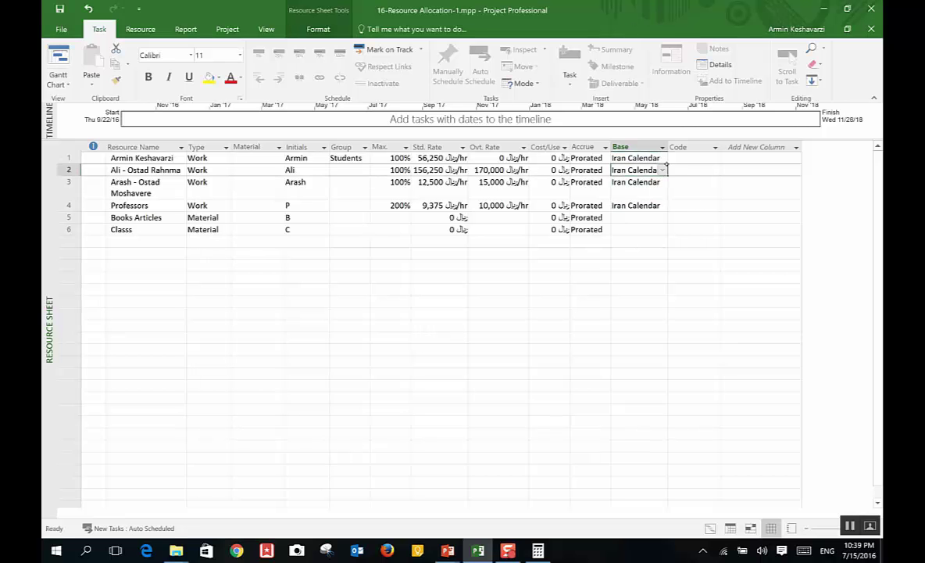
{"action": "key", "text": "Tab"}
{"action": "left_click", "coordinate": [653, 169]}
{"action": "left_click", "coordinate": [662, 169]}
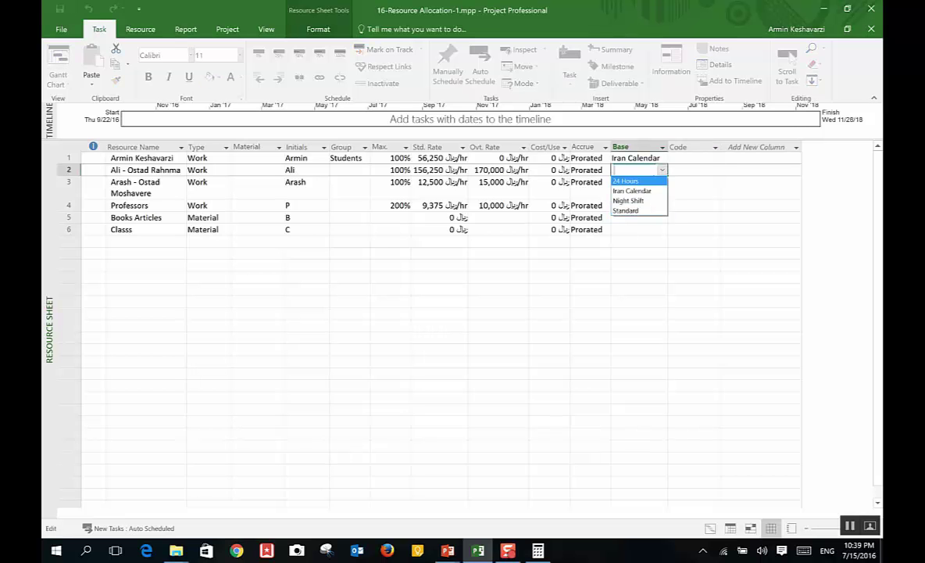
{"action": "left_click", "coordinate": [649, 191]}
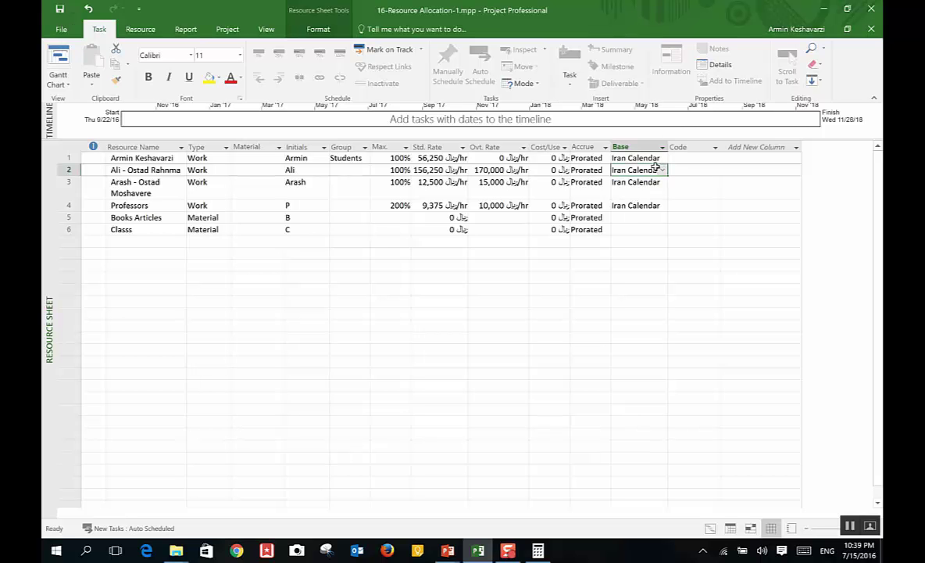
Step: Open the default work week details in the second resource's working time
{"action": "double_click", "coordinate": [556, 169]}
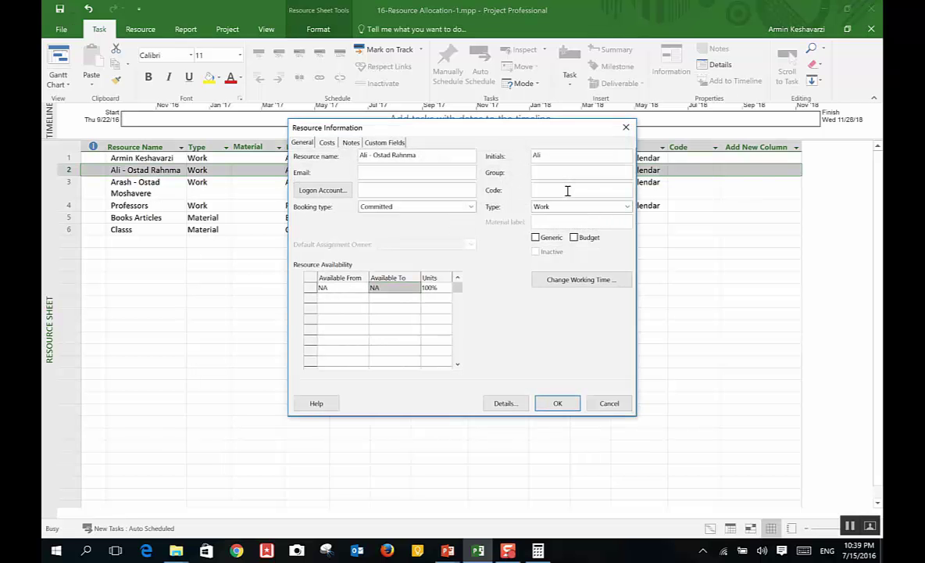
{"action": "left_click", "coordinate": [351, 142]}
{"action": "left_click", "coordinate": [301, 142]}
{"action": "left_click", "coordinate": [576, 280]}
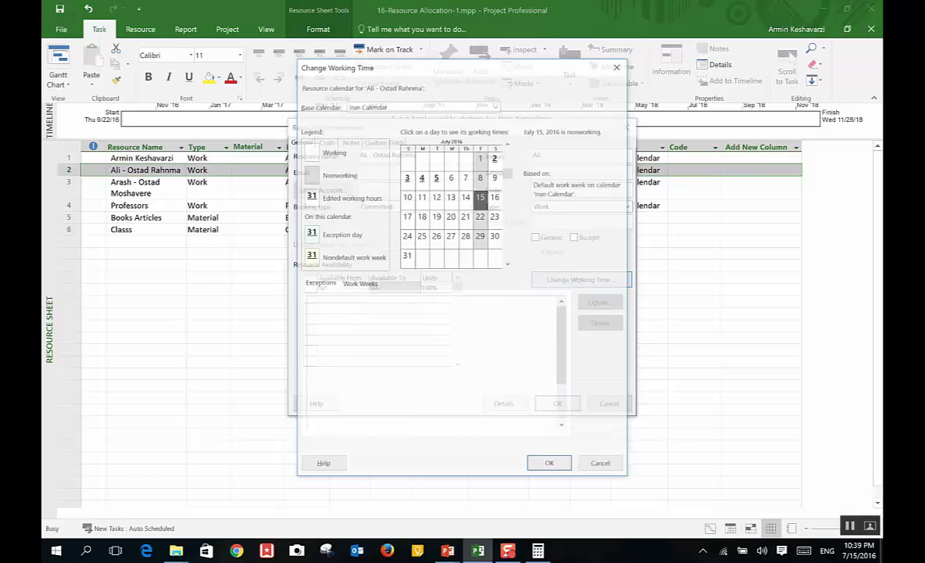
{"action": "left_click", "coordinate": [358, 284]}
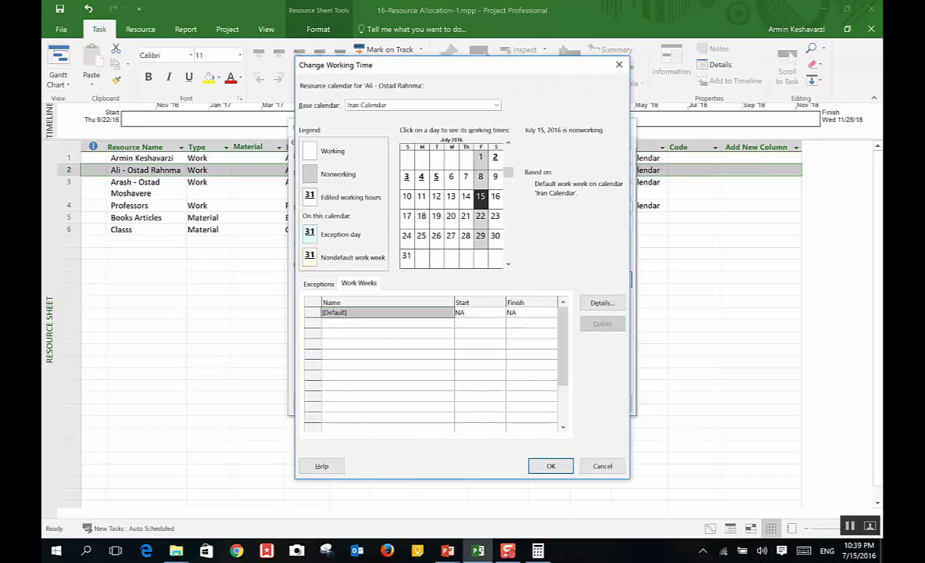
{"action": "left_click", "coordinate": [602, 302]}
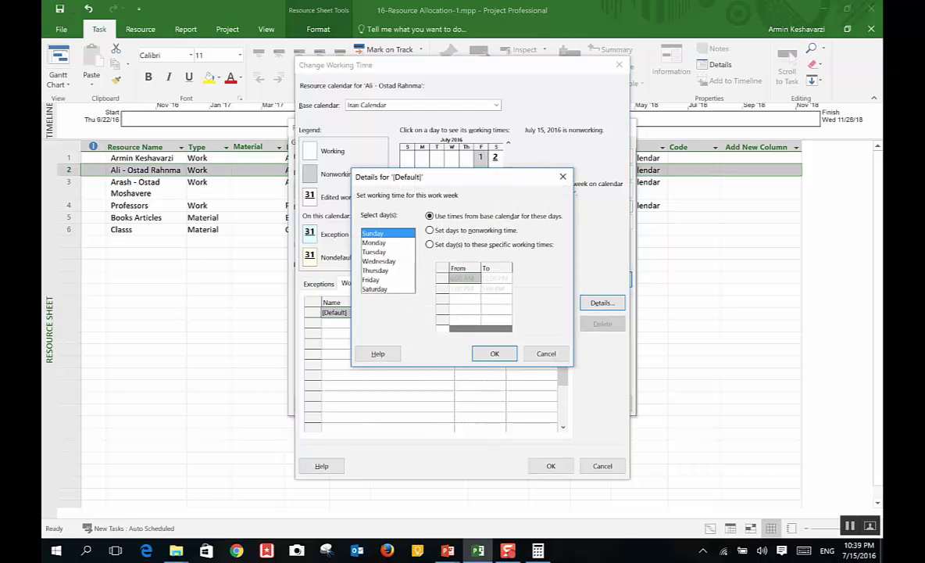
Step: Make Sunday, Tuesday, Thursday and Saturday nonworking days and apply the changes
{"action": "left_click", "coordinate": [429, 244]}
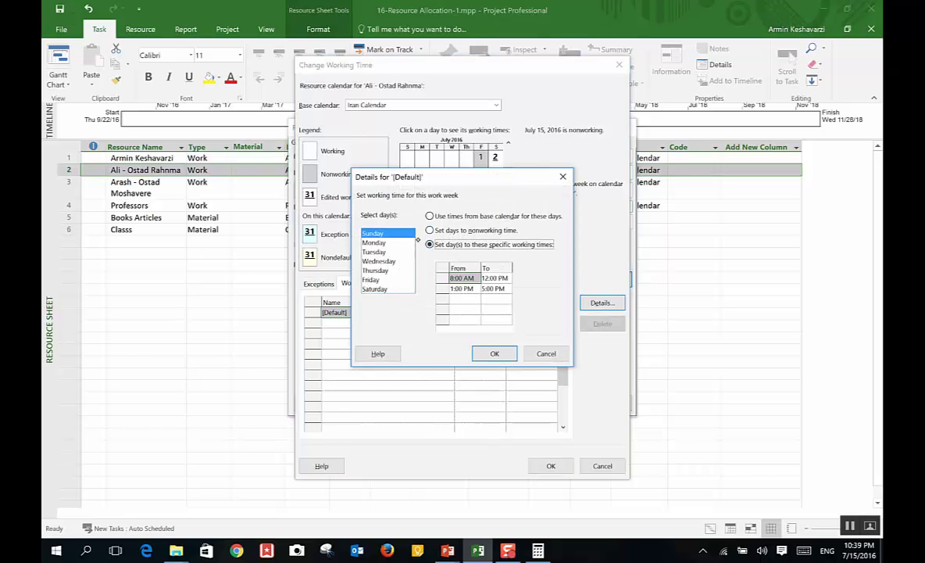
{"action": "key", "text": "alt+n"}
{"action": "left_click", "coordinate": [374, 242]}
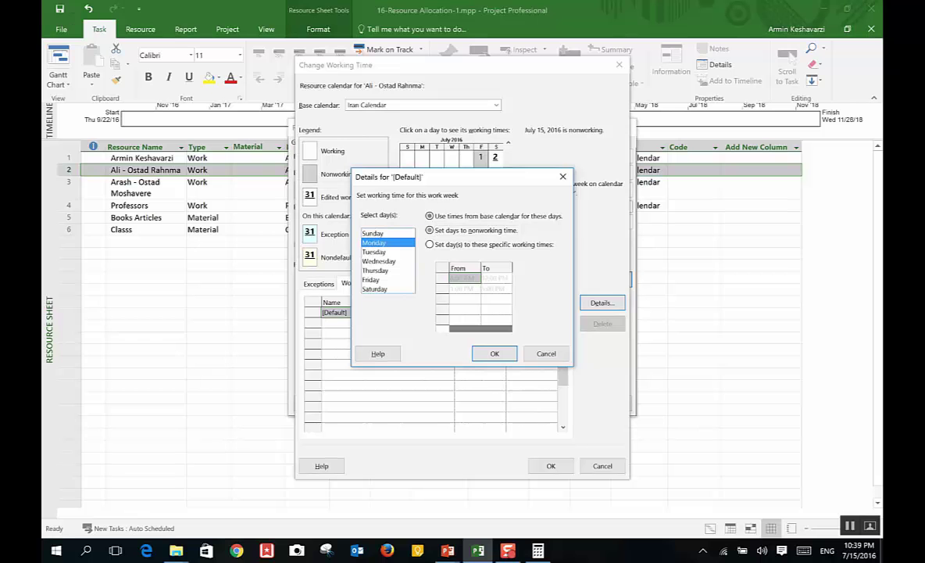
{"action": "left_click", "coordinate": [373, 252]}
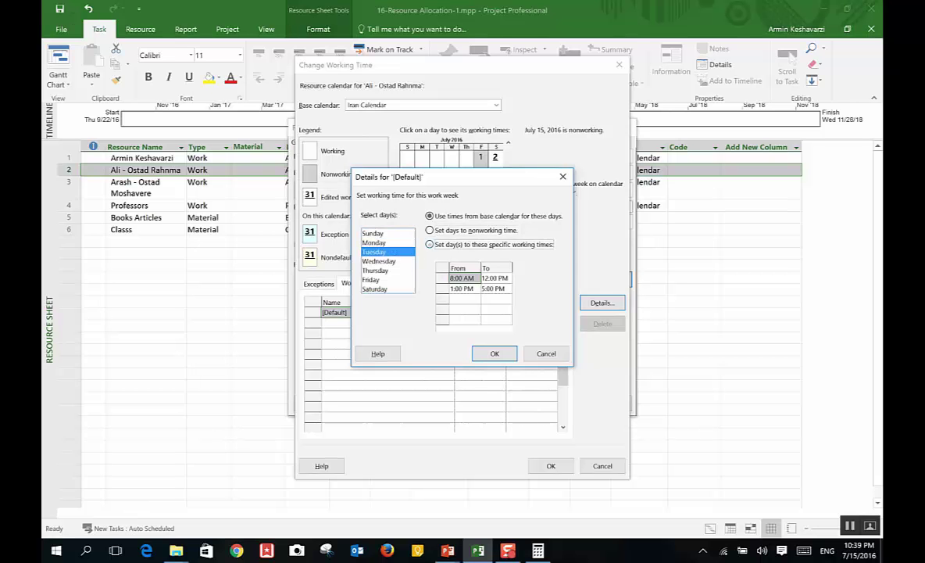
{"action": "key", "text": "alt+n"}
{"action": "left_click", "coordinate": [368, 261]}
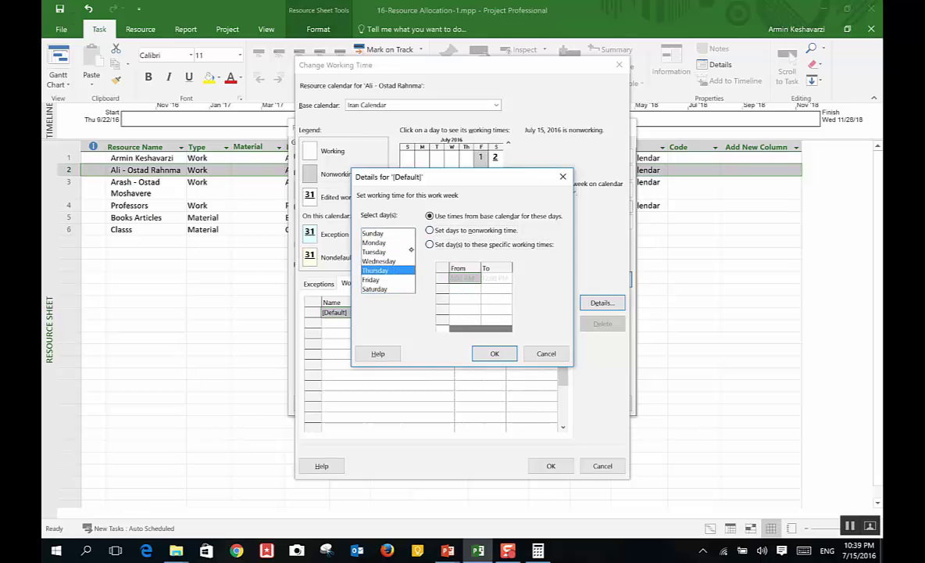
{"action": "left_click", "coordinate": [375, 270]}
{"action": "key", "text": "alt+n"}
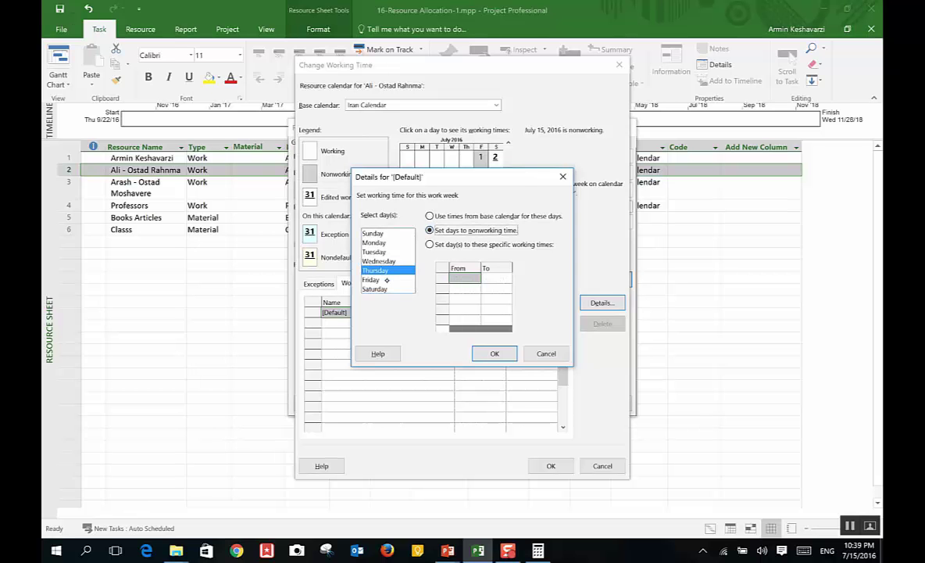
{"action": "left_click", "coordinate": [371, 279]}
{"action": "left_click", "coordinate": [380, 289]}
{"action": "key", "text": "alt+n"}
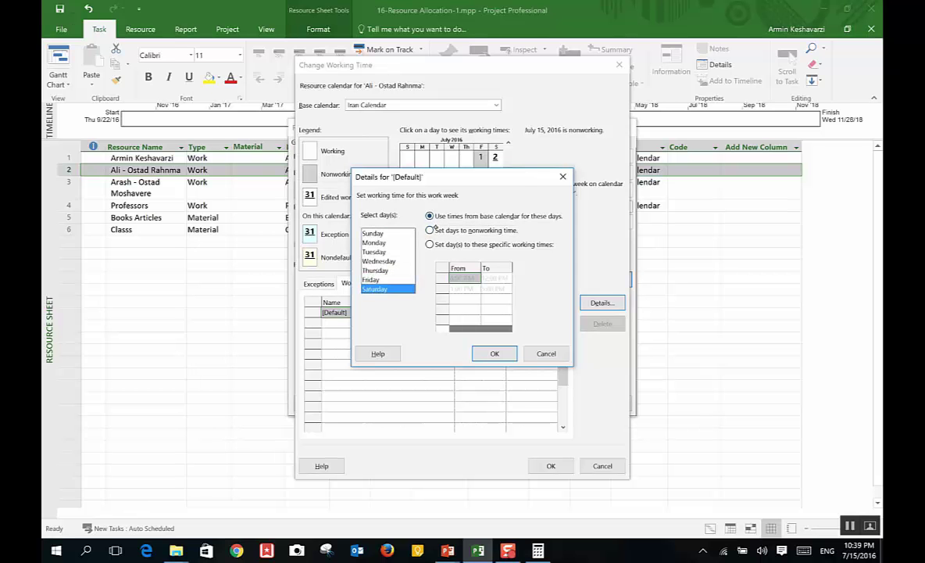
{"action": "left_click", "coordinate": [489, 353]}
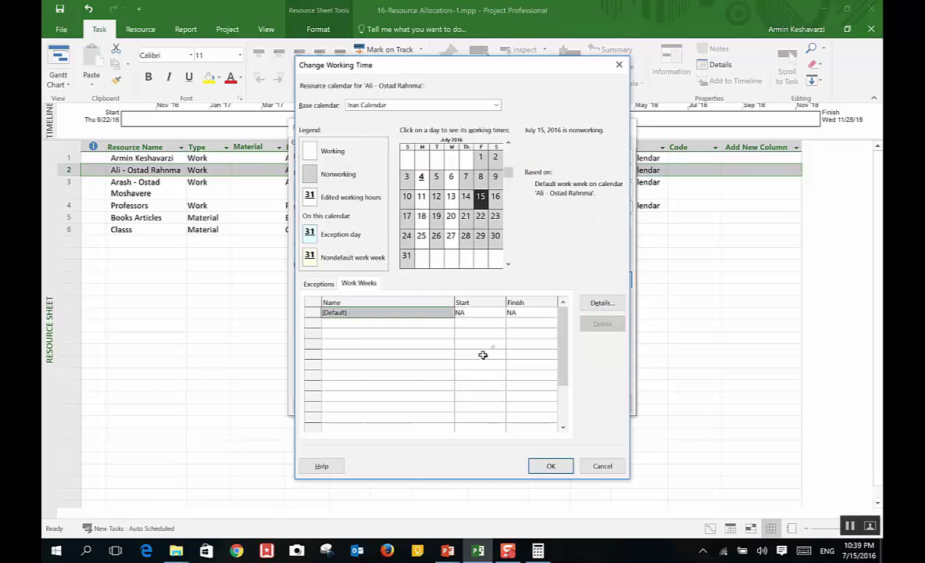
{"action": "left_click", "coordinate": [551, 466]}
{"action": "left_click", "coordinate": [539, 405]}
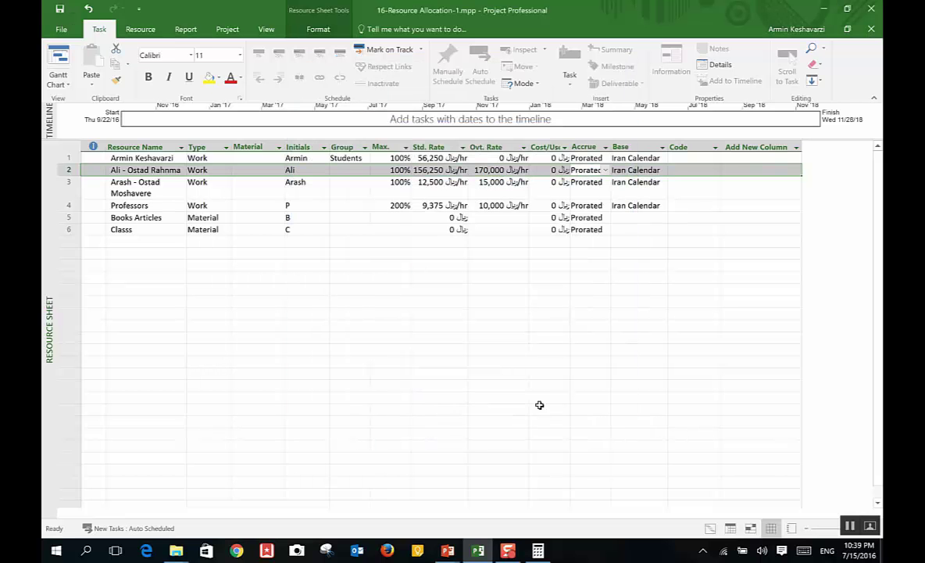
{"action": "left_click", "coordinate": [617, 172]}
{"action": "key", "text": "BackSpace"}
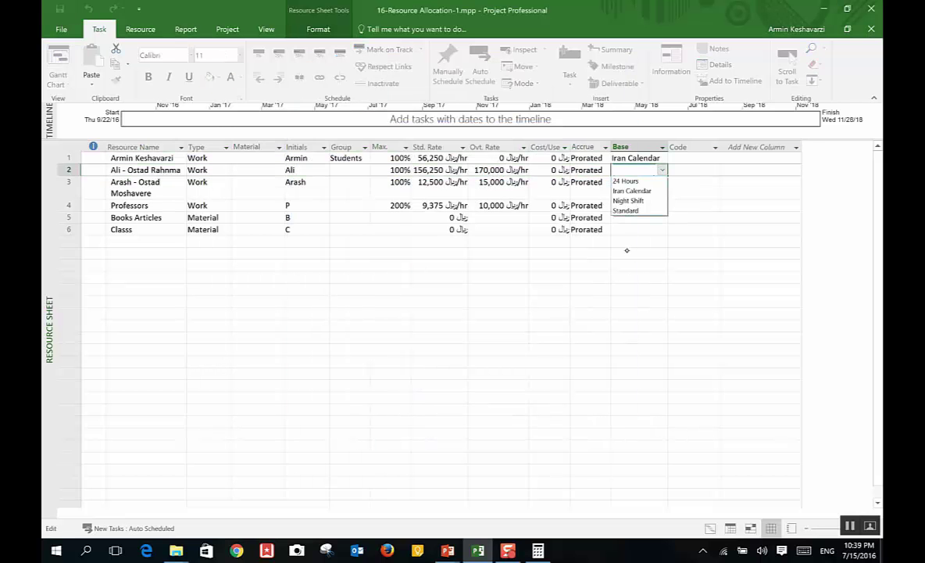
{"action": "key", "text": "Down"}
{"action": "key", "text": "Down"}
{"action": "key", "text": "Return"}
{"action": "key", "text": "Return"}
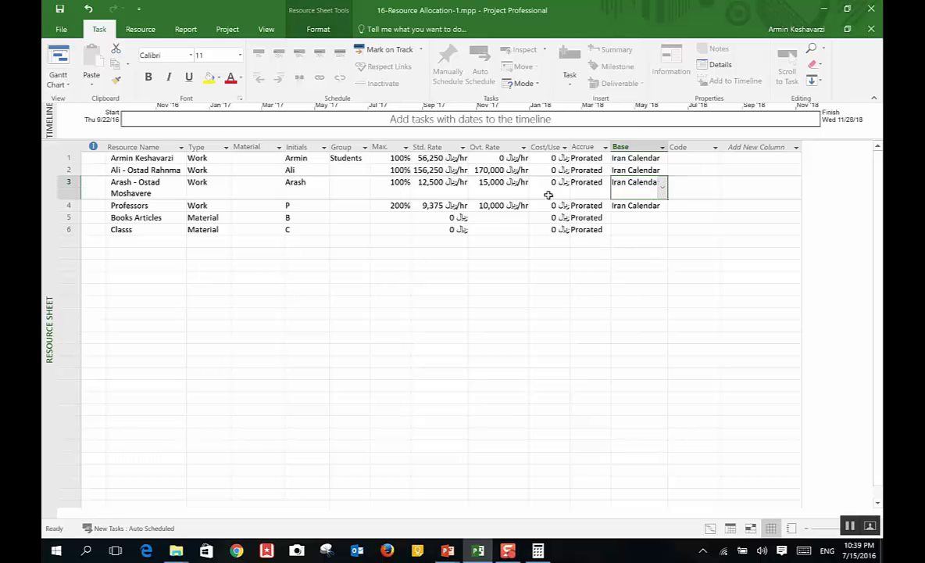
{"action": "left_click", "coordinate": [137, 166]}
{"action": "key", "text": "shift+F2"}
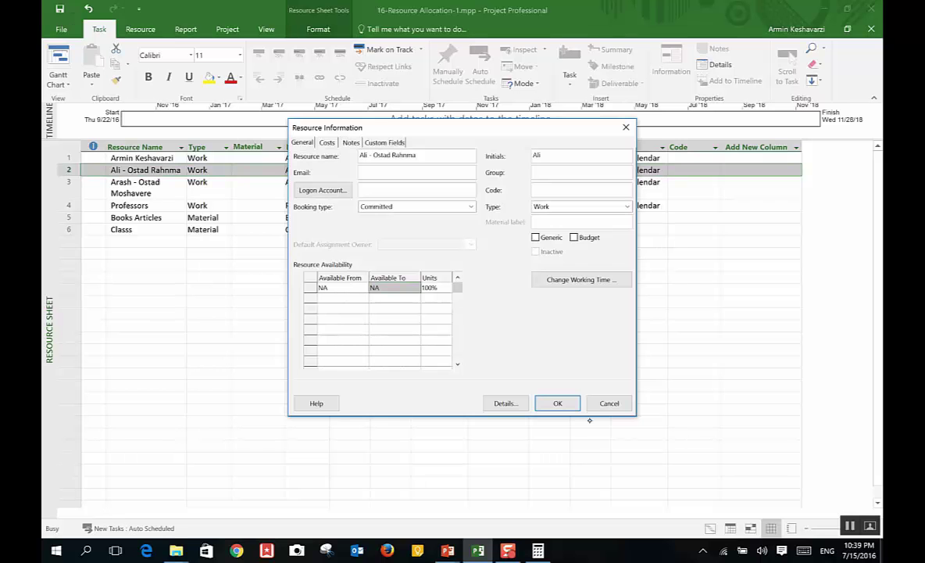
{"action": "left_click", "coordinate": [614, 399]}
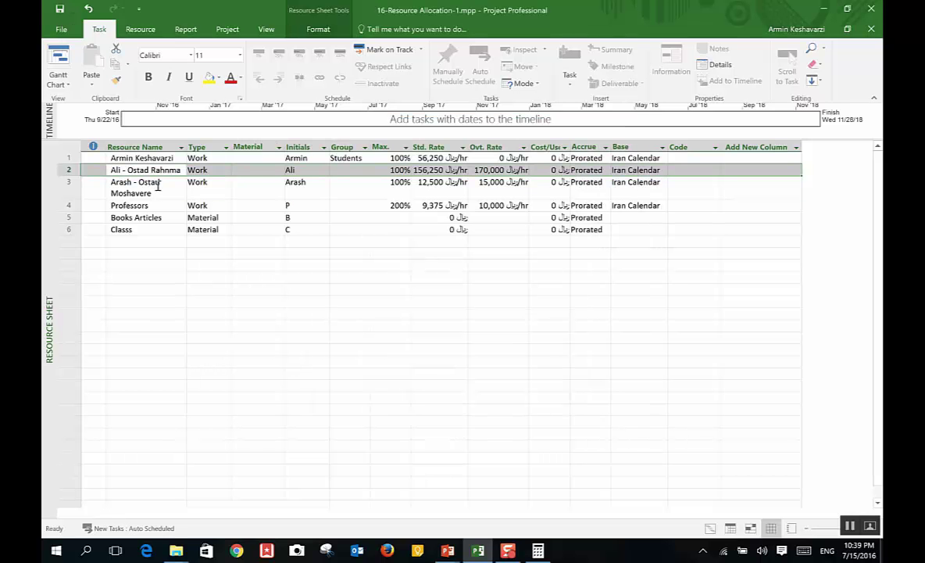
{"action": "left_click", "coordinate": [146, 181]}
Step: Open the third resource's default work week day settings
{"action": "key", "text": "shift+F2"}
{"action": "left_click", "coordinate": [547, 278]}
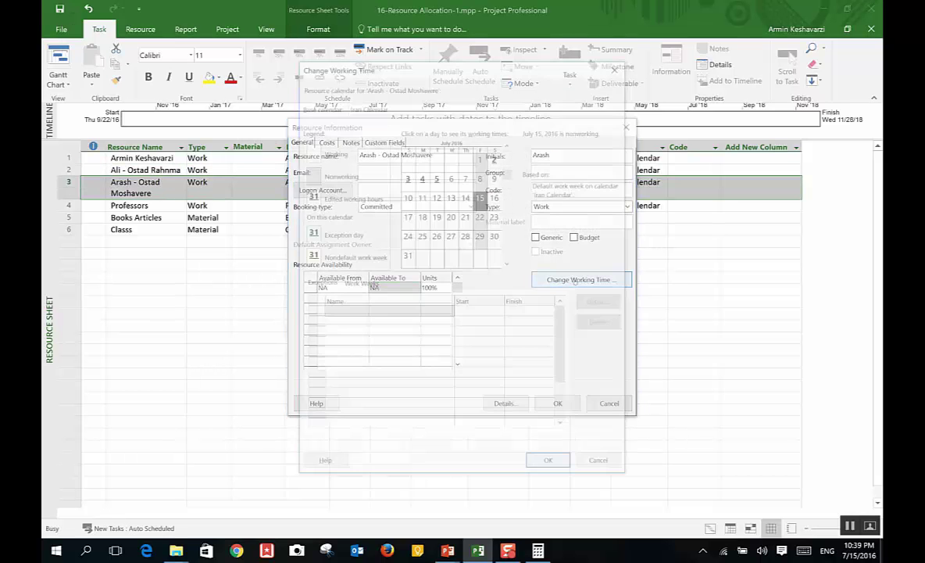
{"action": "left_click", "coordinate": [360, 283]}
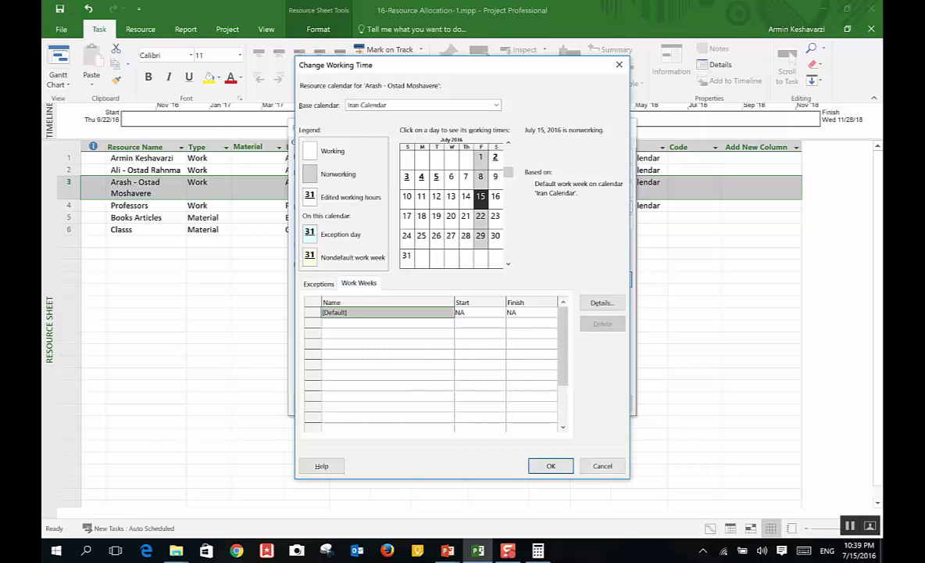
{"action": "left_click", "coordinate": [601, 303]}
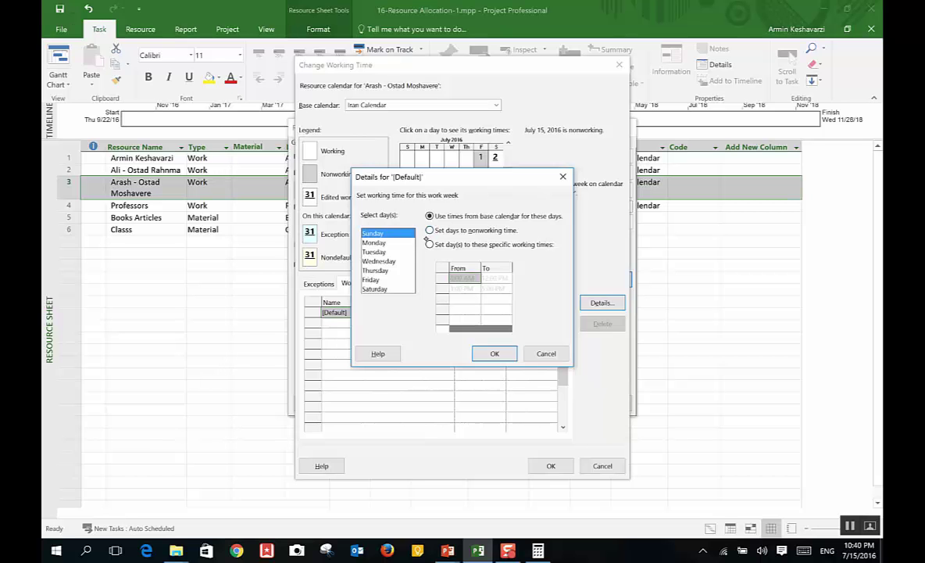
Step: Try nonworking settings on several days, including Sunday and Friday, and confirm
{"action": "left_click", "coordinate": [429, 229]}
{"action": "left_click", "coordinate": [373, 242]}
{"action": "left_click", "coordinate": [429, 230]}
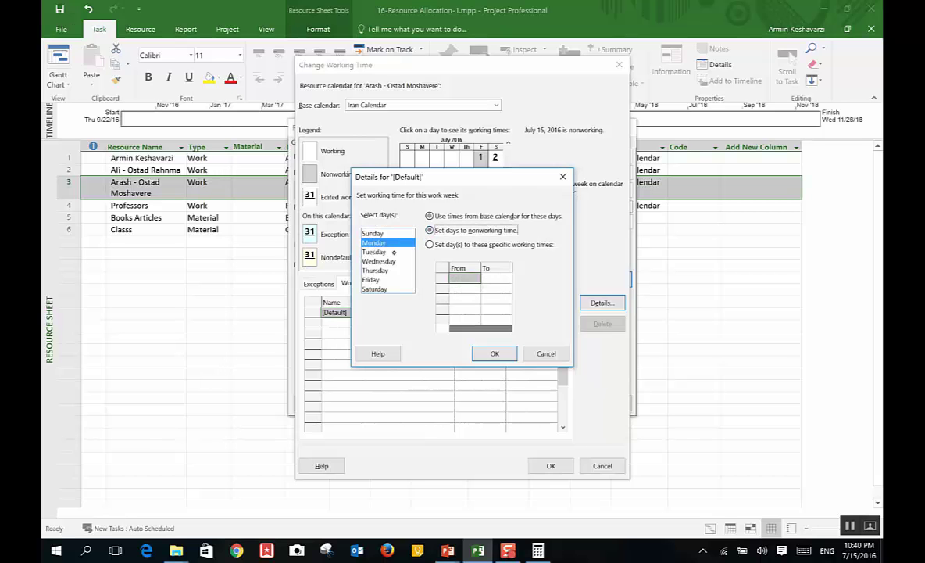
{"action": "left_click", "coordinate": [390, 258]}
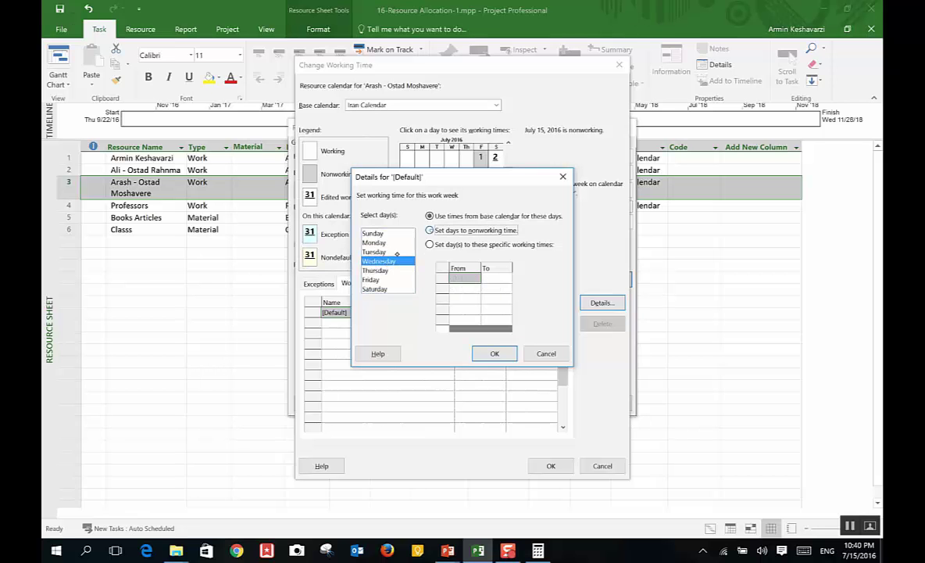
{"action": "left_click", "coordinate": [395, 277]}
{"action": "left_click", "coordinate": [397, 270]}
{"action": "left_click", "coordinate": [383, 288]}
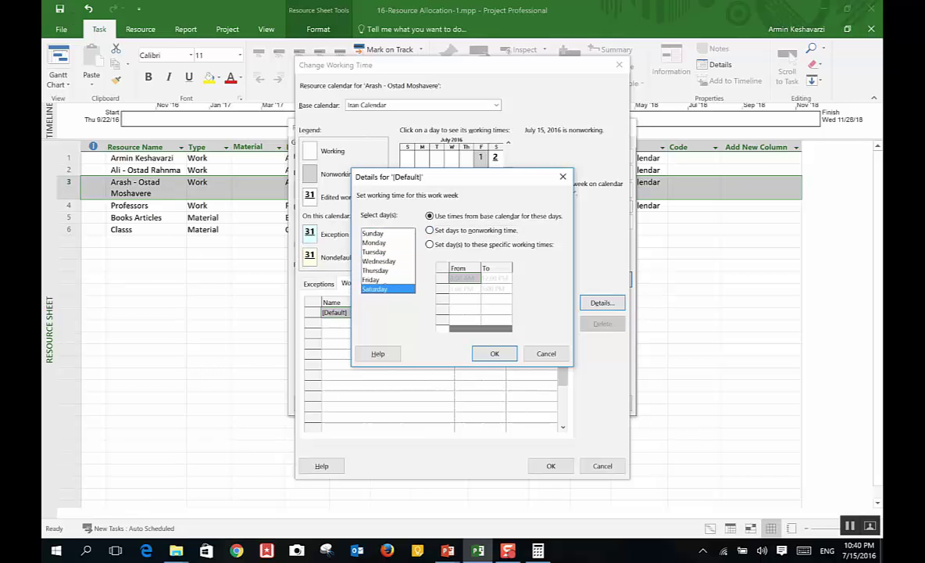
{"action": "left_click", "coordinate": [372, 279]}
{"action": "left_click", "coordinate": [429, 230]}
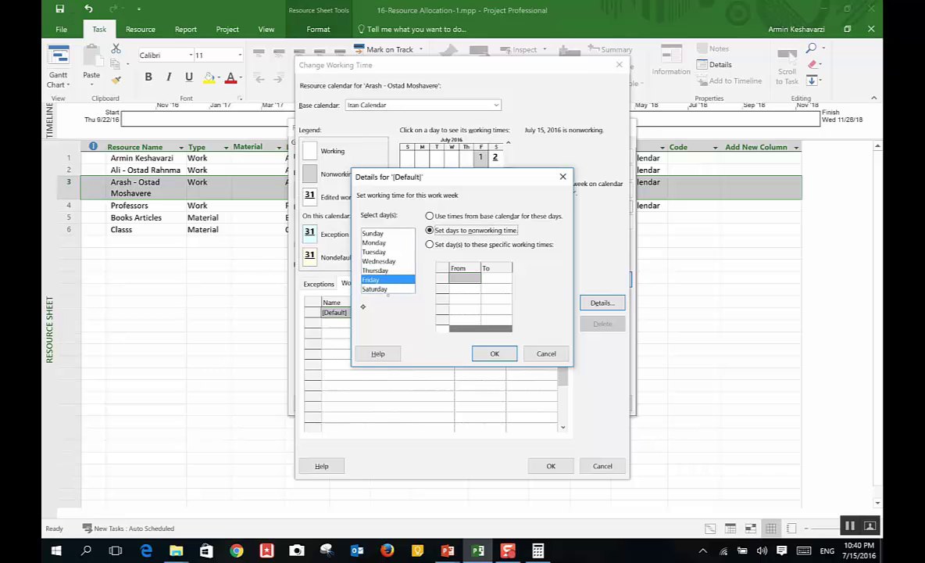
{"action": "left_click", "coordinate": [383, 288]}
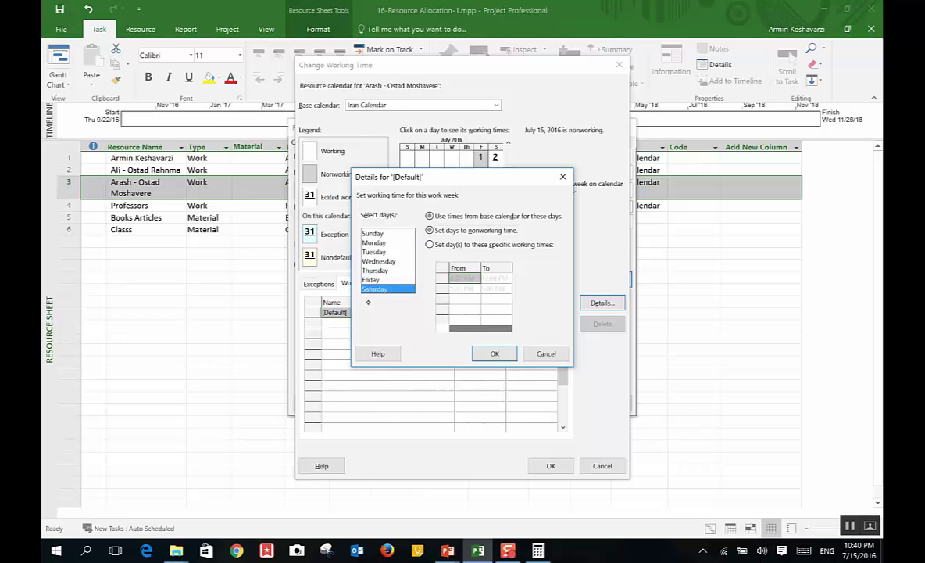
{"action": "left_click", "coordinate": [496, 354]}
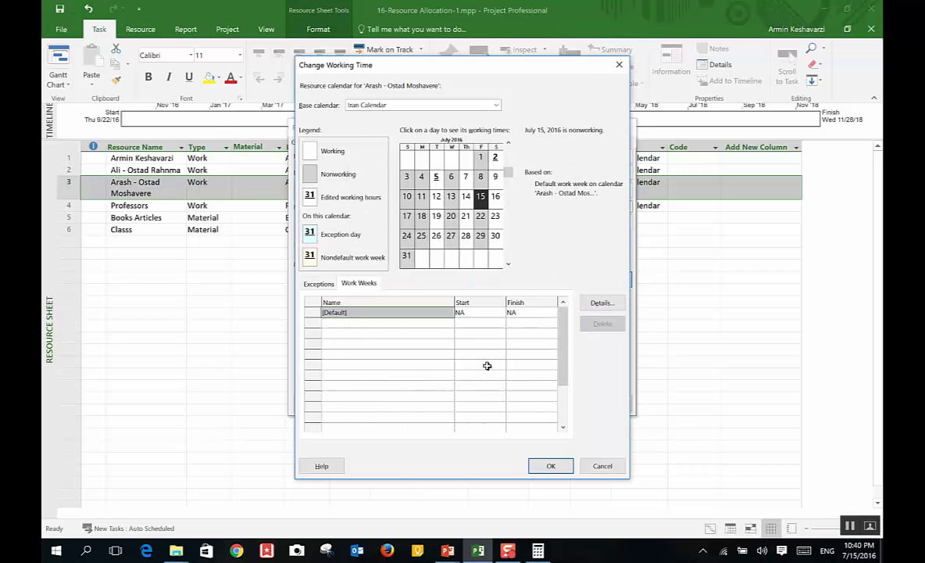
Step: Make Saturday nonworking and keep Sunday on base calendar times, then close the dialogs
{"action": "left_click", "coordinate": [601, 303]}
{"action": "left_click", "coordinate": [379, 288]}
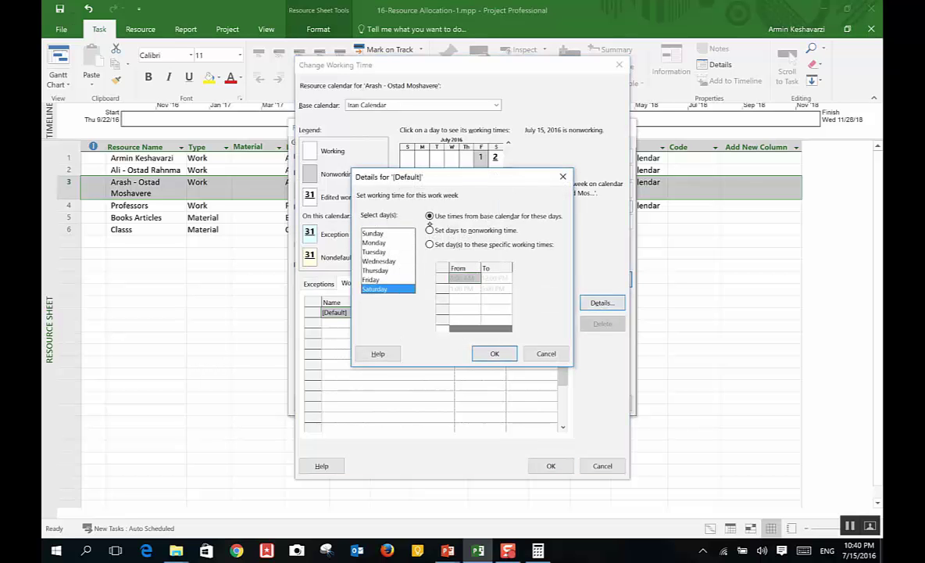
{"action": "left_click", "coordinate": [429, 229]}
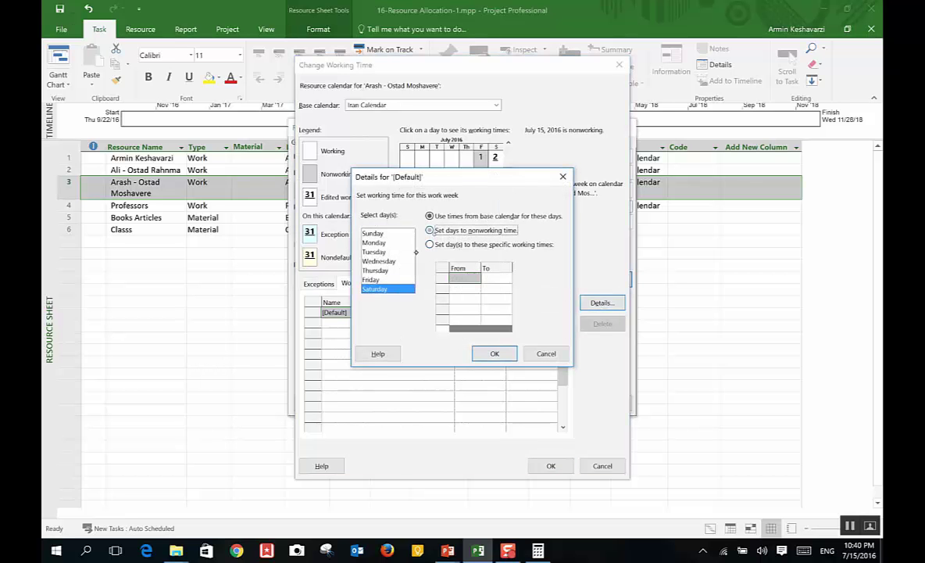
{"action": "left_click", "coordinate": [372, 233]}
{"action": "left_click", "coordinate": [429, 216]}
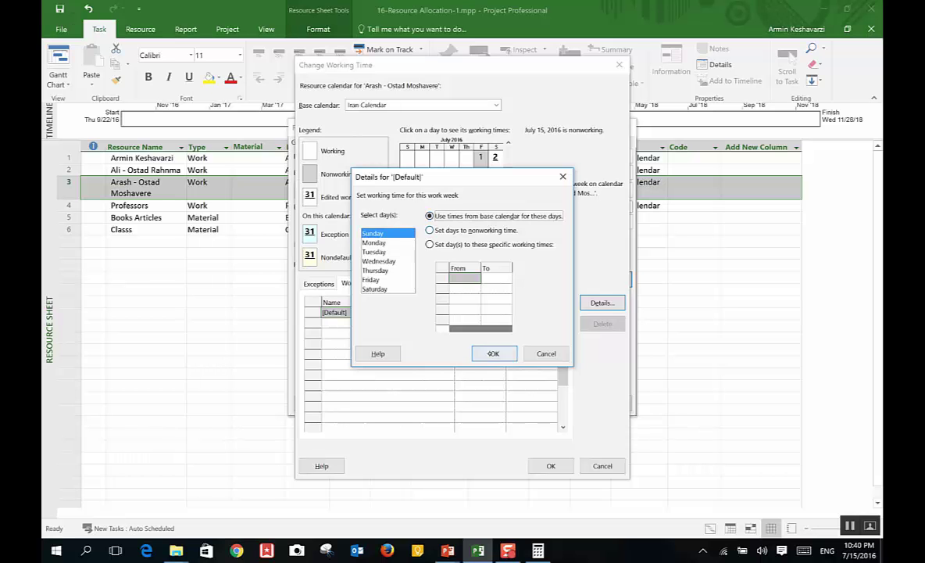
{"action": "left_click", "coordinate": [481, 353]}
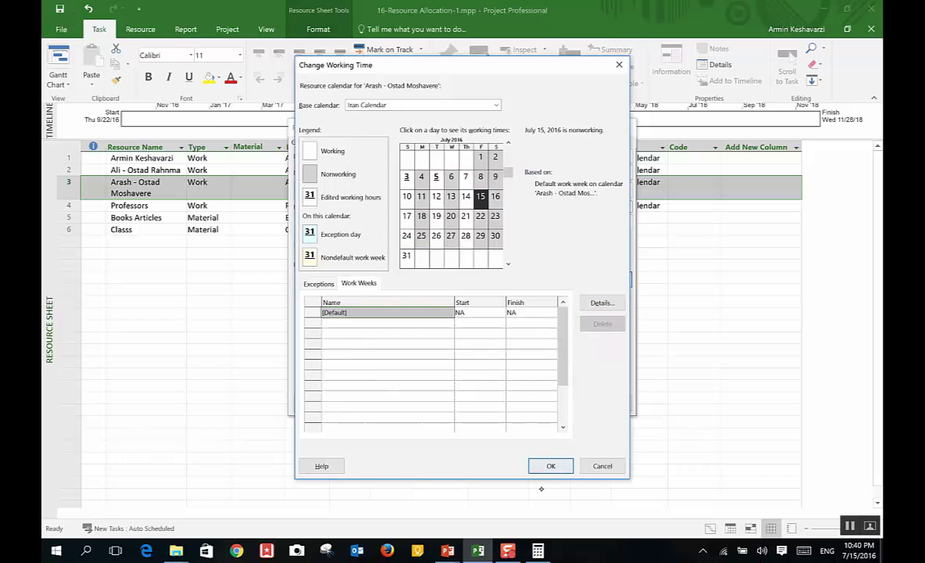
{"action": "left_click", "coordinate": [551, 465]}
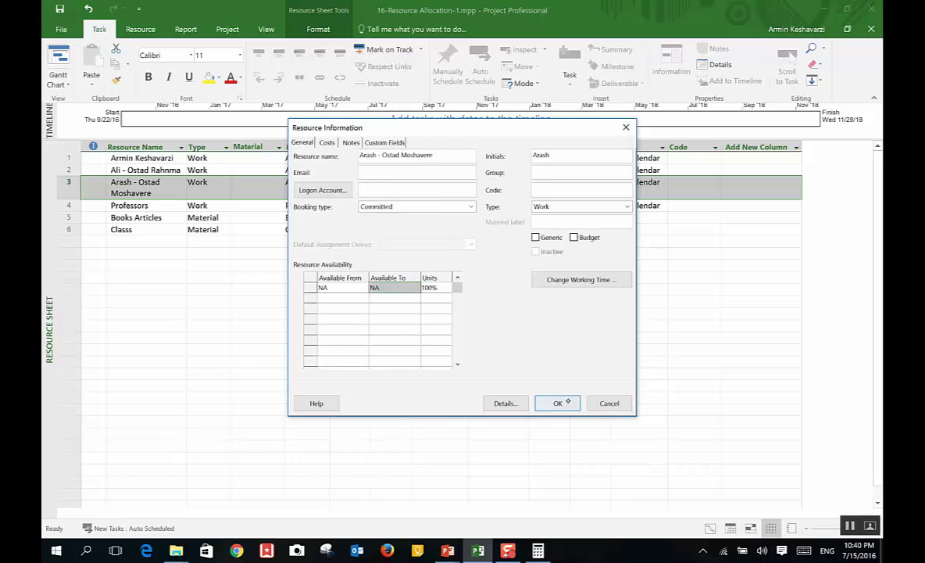
{"action": "left_click", "coordinate": [553, 401]}
Step: Make Saturday nonworking time in the row 3 resource's default work week
{"action": "left_click", "coordinate": [626, 206]}
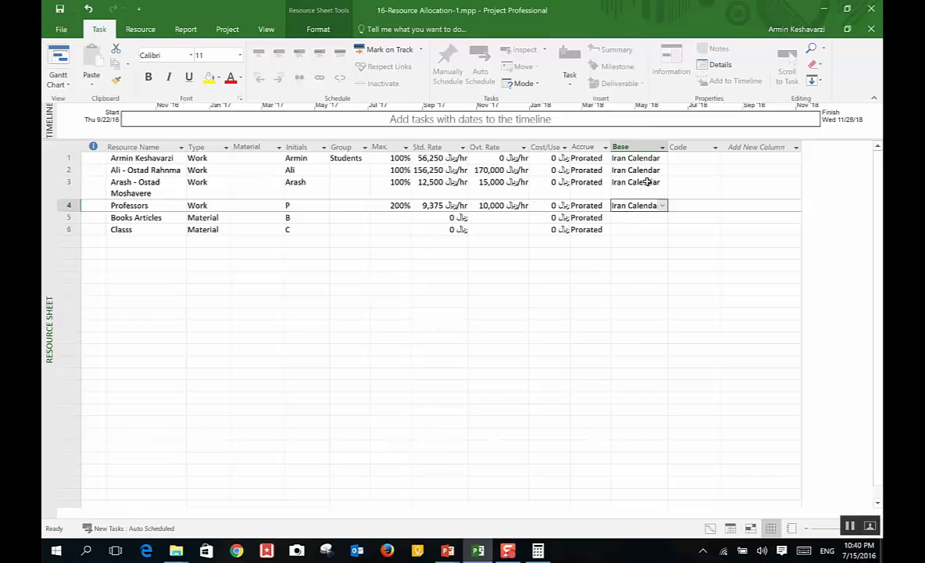
{"action": "double_click", "coordinate": [646, 182]}
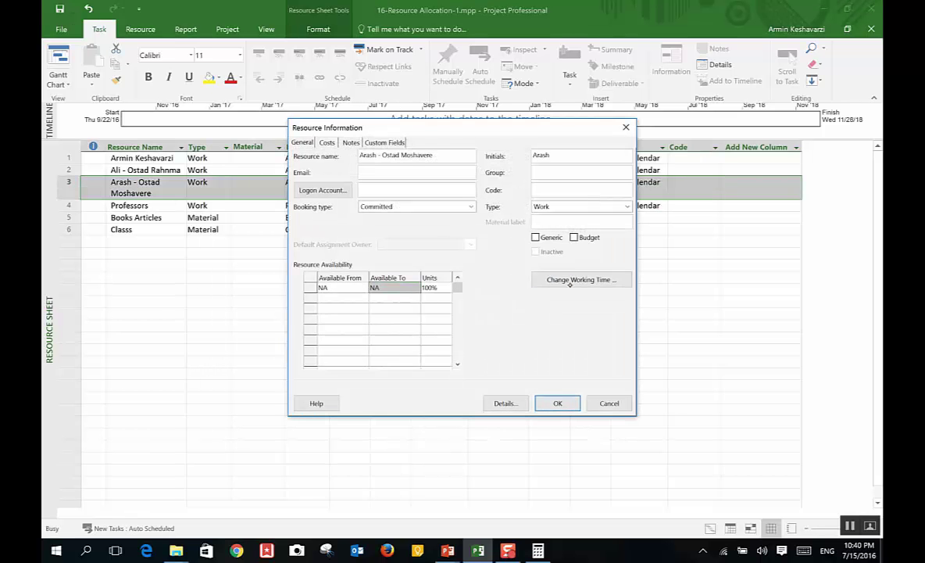
{"action": "left_click", "coordinate": [581, 279]}
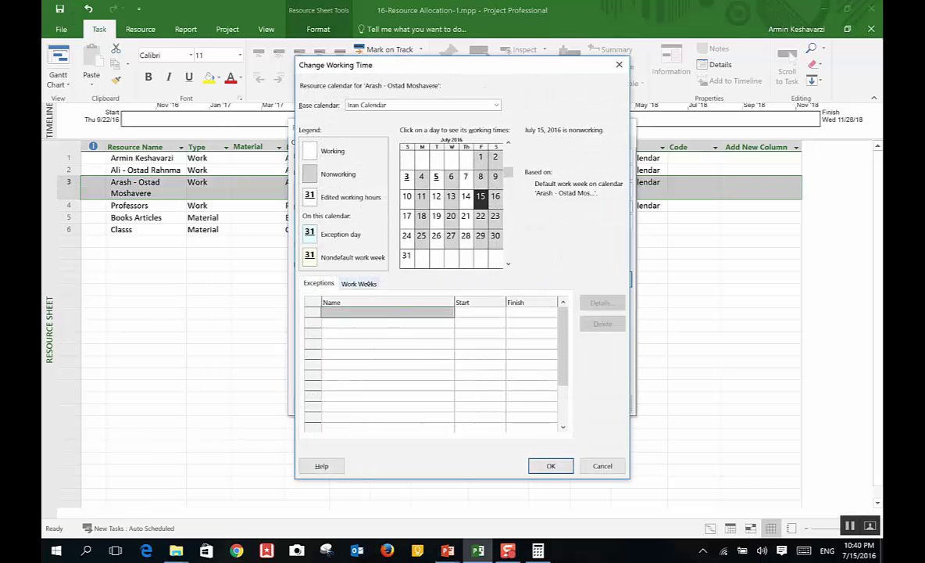
{"action": "left_click", "coordinate": [358, 283]}
{"action": "left_click", "coordinate": [600, 303]}
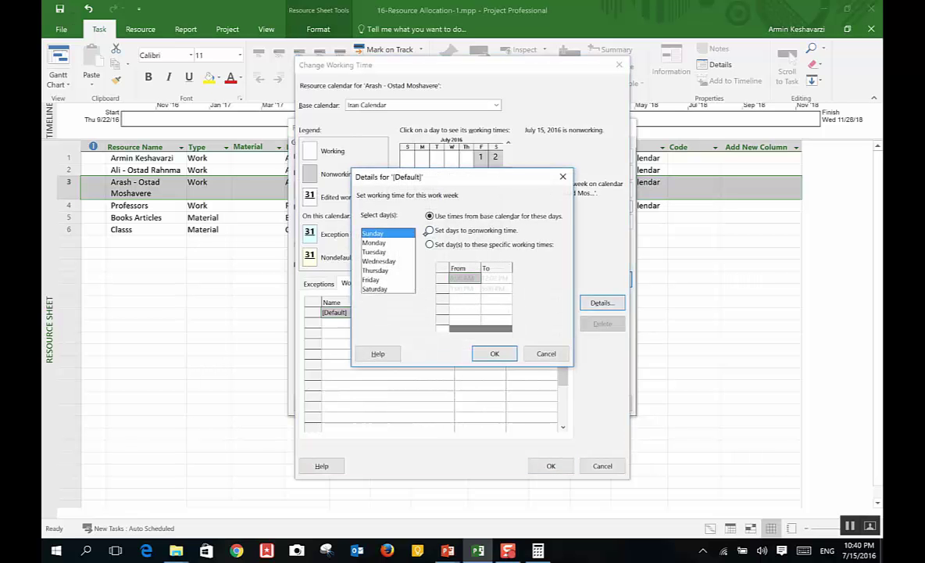
{"action": "left_click", "coordinate": [375, 289]}
{"action": "left_click", "coordinate": [429, 230]}
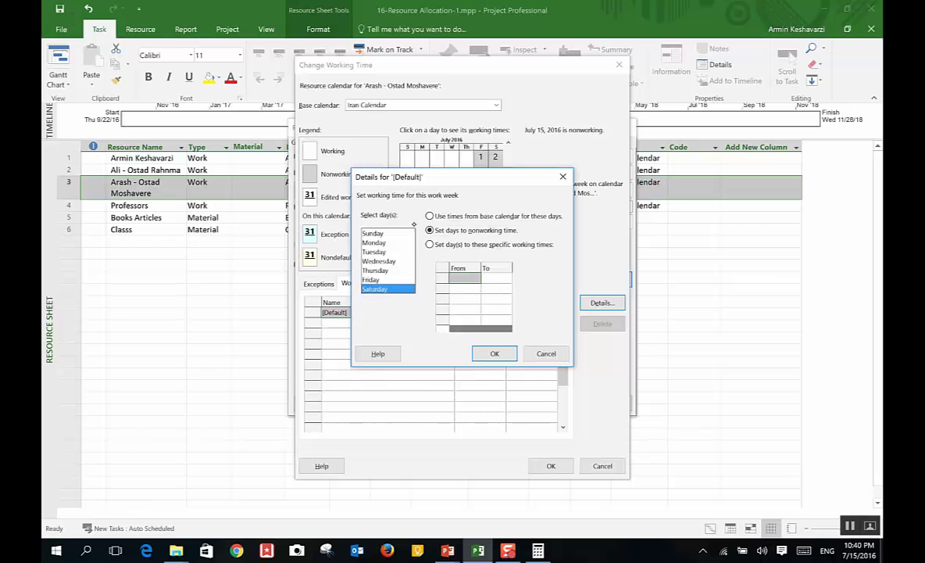
{"action": "left_click", "coordinate": [495, 353]}
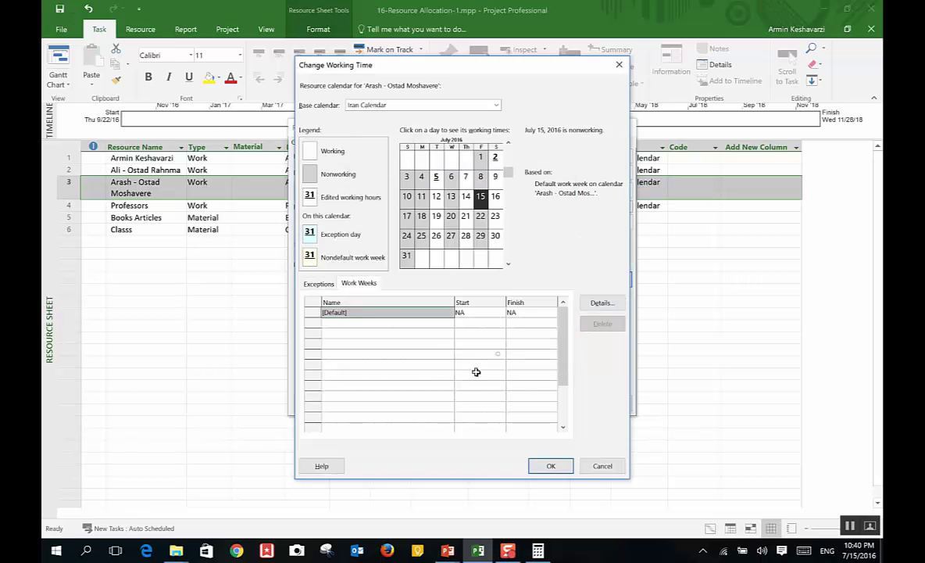
{"action": "left_click", "coordinate": [551, 466]}
{"action": "left_click", "coordinate": [558, 403]}
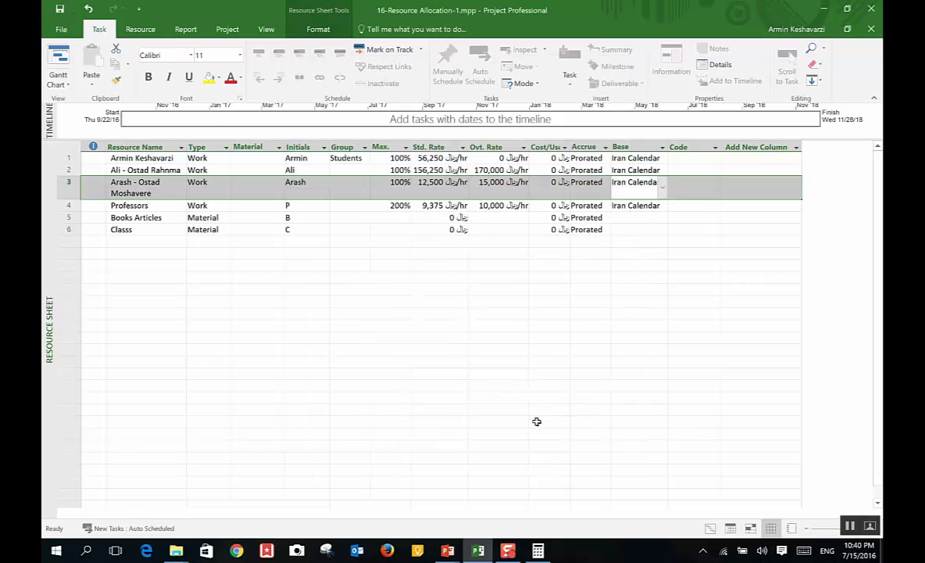
{"action": "left_click", "coordinate": [632, 229]}
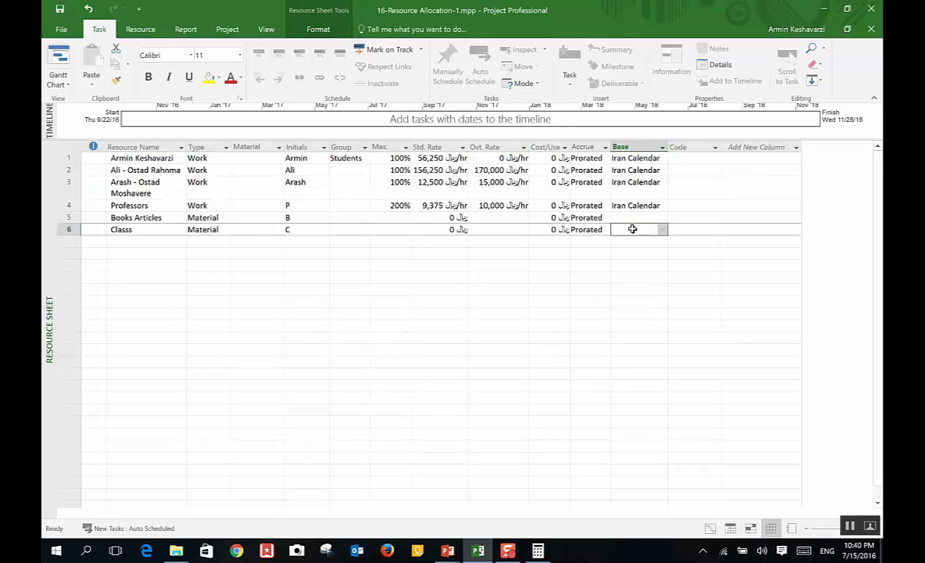
{"action": "left_click", "coordinate": [142, 147]}
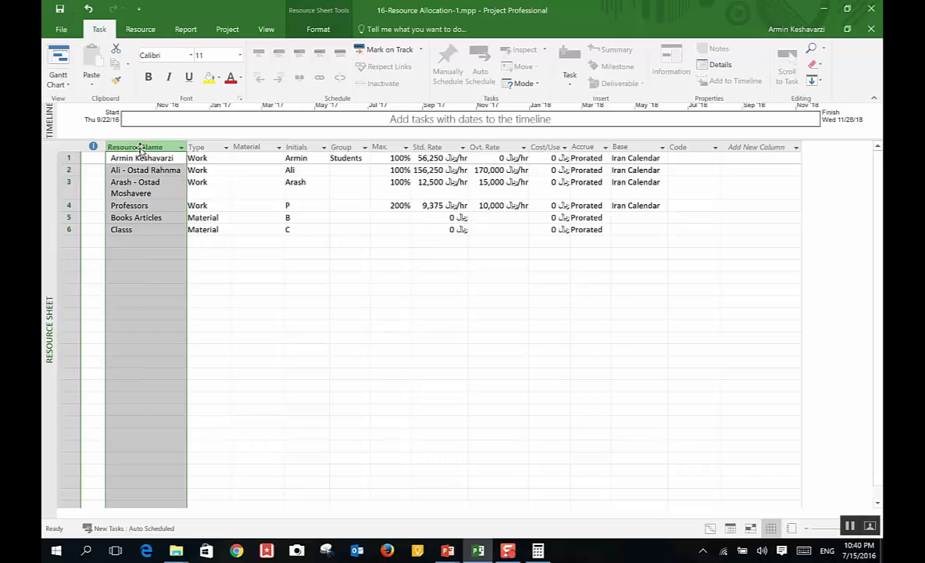
{"action": "left_click", "coordinate": [141, 156]}
Step: In the Gantt Chart, check the resource lists for tasks 1 and 3
{"action": "left_click", "coordinate": [58, 66]}
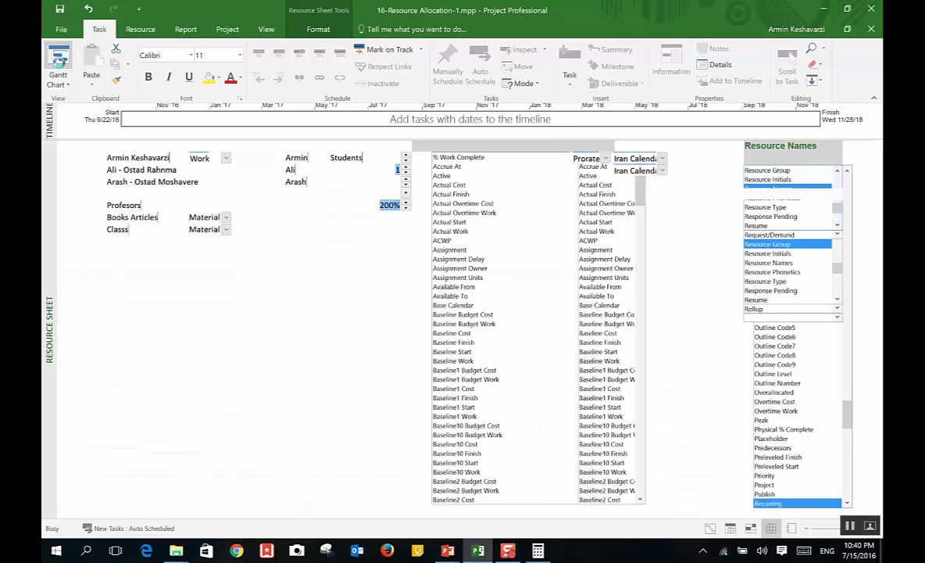
{"action": "left_click", "coordinate": [811, 160]}
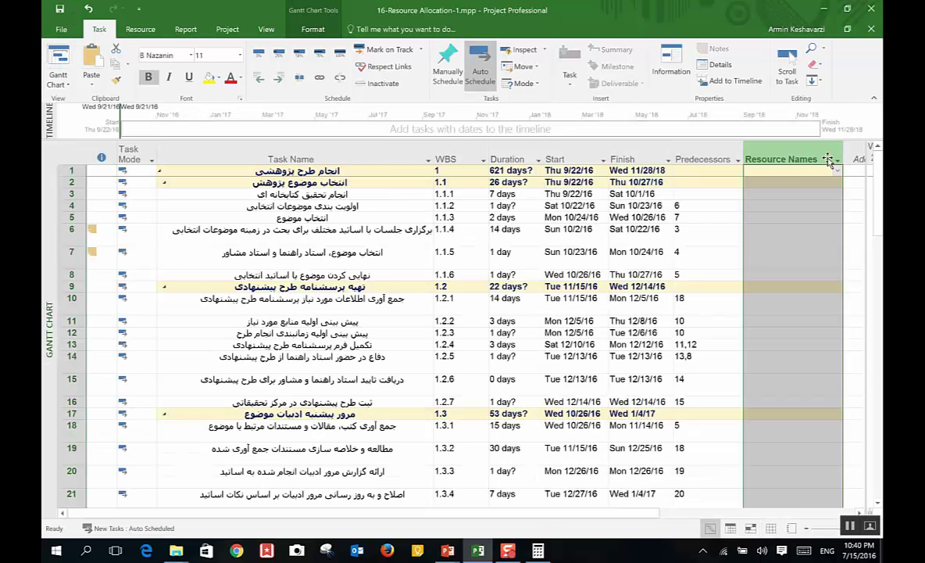
{"action": "left_click", "coordinate": [810, 172]}
{"action": "left_click", "coordinate": [810, 172]}
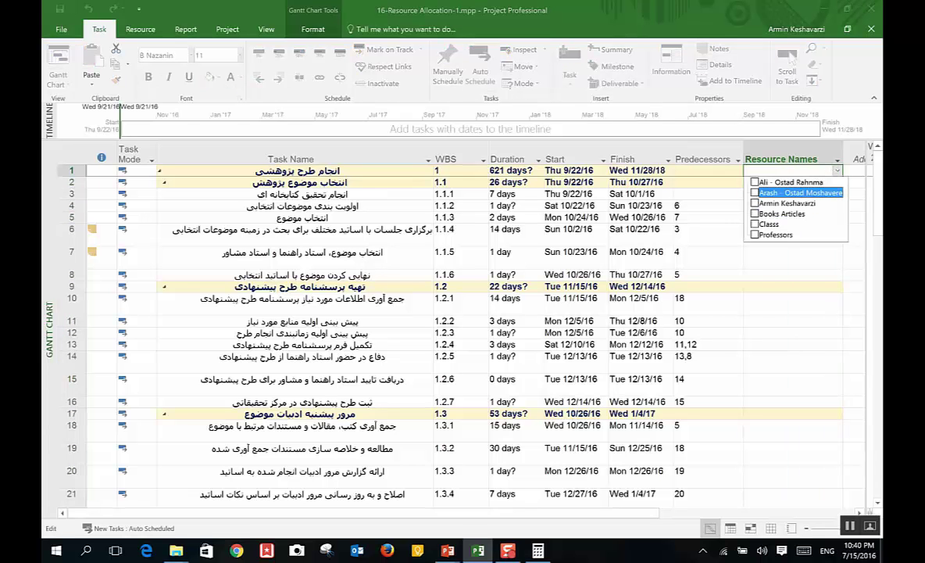
{"action": "left_click", "coordinate": [469, 194]}
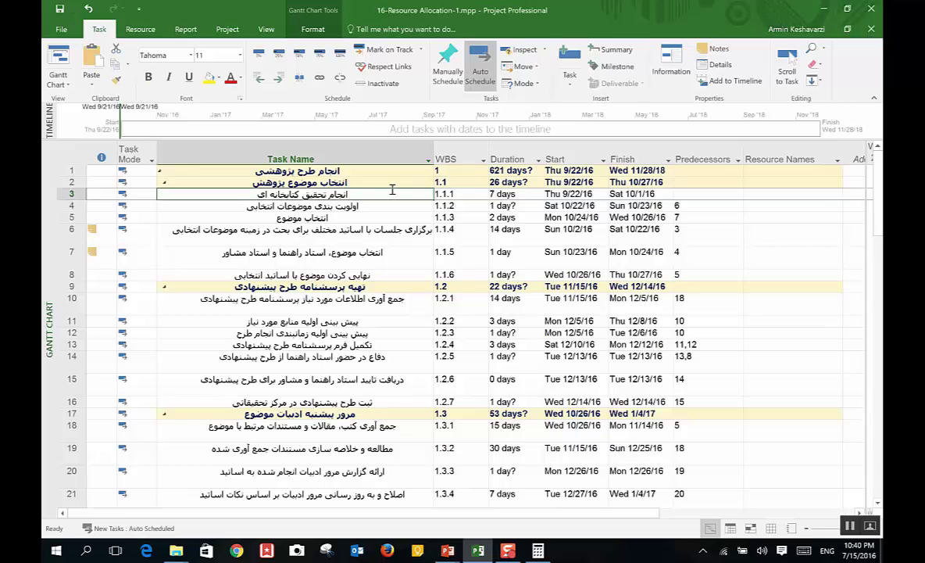
{"action": "left_click", "coordinate": [835, 195]}
{"action": "left_click", "coordinate": [835, 195]}
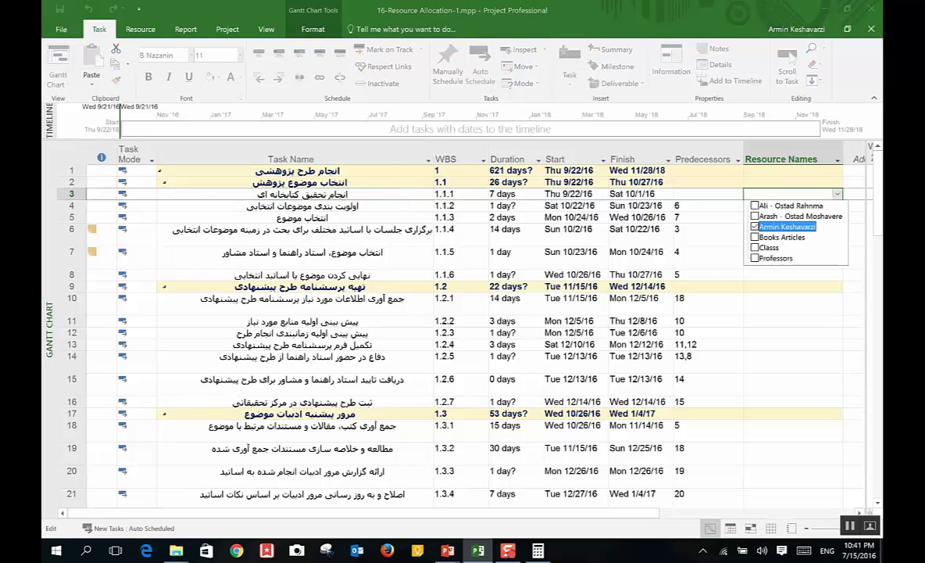
{"action": "key", "text": "Return"}
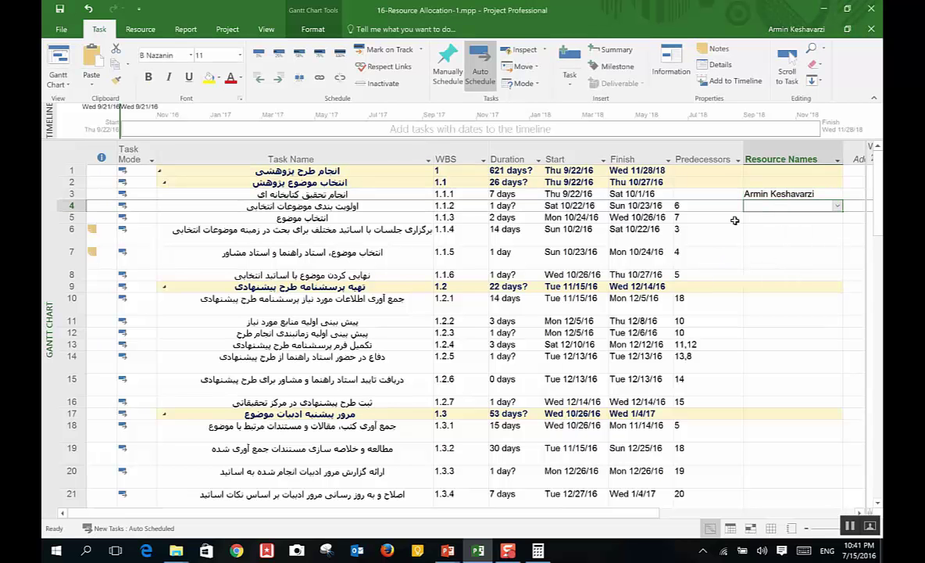
Step: Confirm the resource entries for tasks 4 and 5 and move to task 6
{"action": "left_click", "coordinate": [837, 205]}
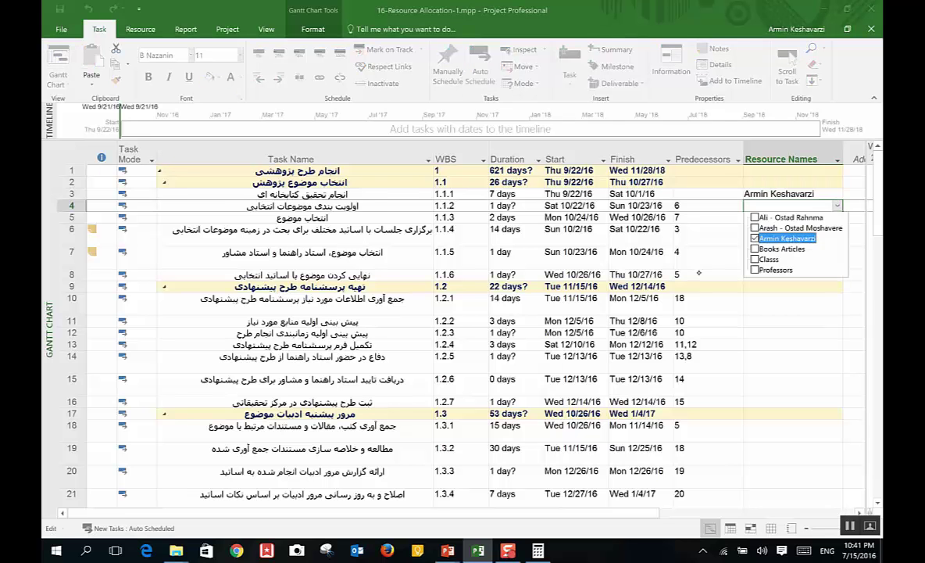
{"action": "key", "text": "Return"}
{"action": "key", "text": "Return"}
{"action": "key", "text": "Return"}
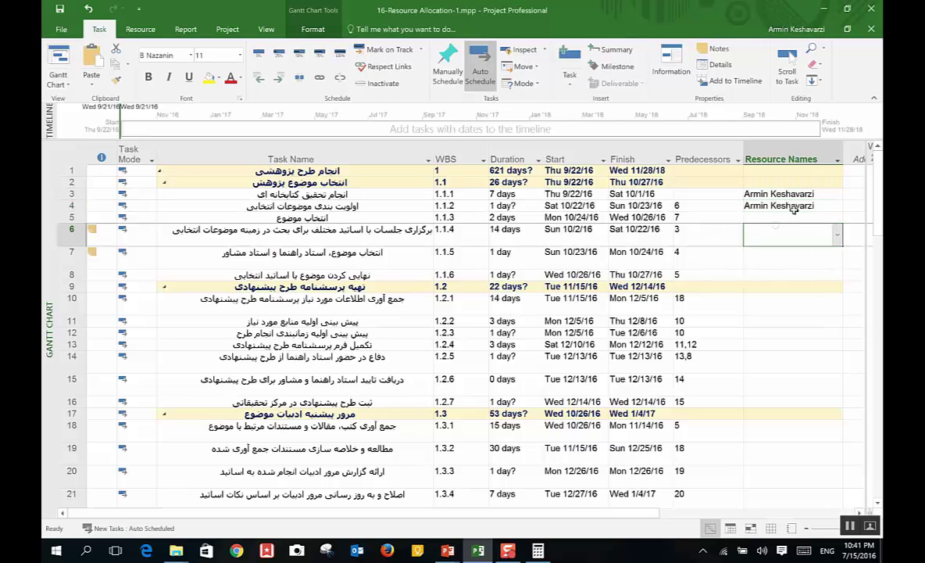
{"action": "left_click", "coordinate": [793, 217]}
{"action": "left_click", "coordinate": [836, 218]}
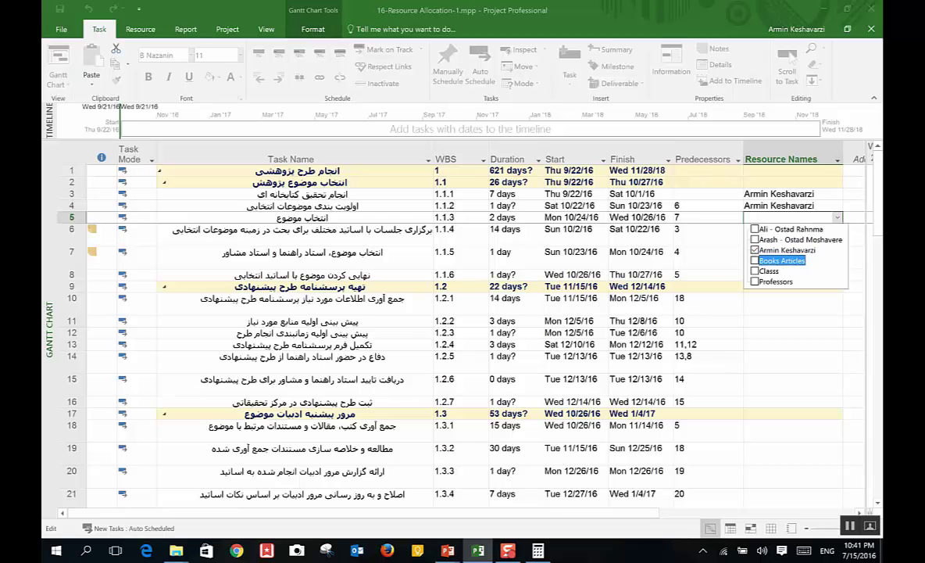
{"action": "key", "text": "Return"}
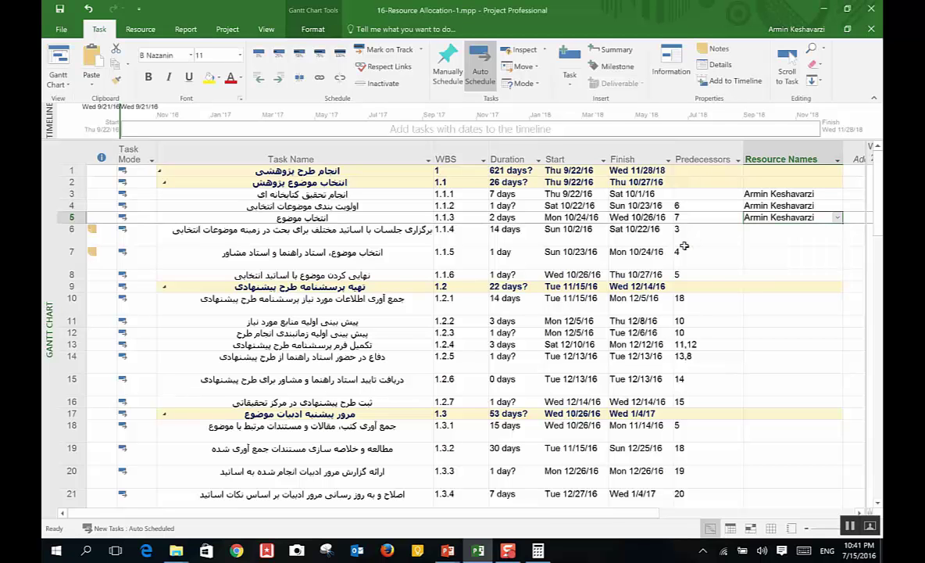
{"action": "left_click", "coordinate": [772, 237]}
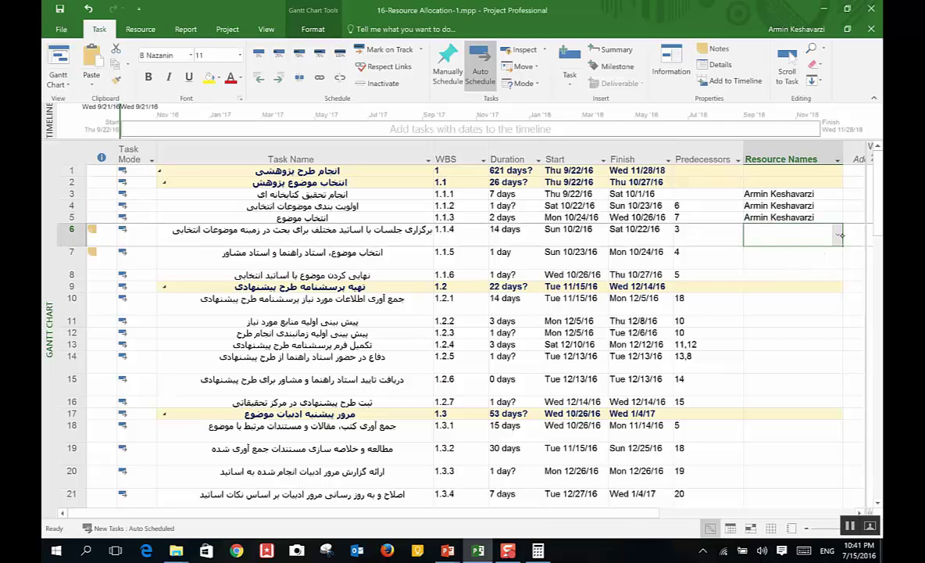
{"action": "left_click", "coordinate": [837, 235]}
Step: Add another advisor and Professors to task 1.1.4's resources
{"action": "left_click", "coordinate": [752, 273]}
{"action": "left_click", "coordinate": [754, 251]}
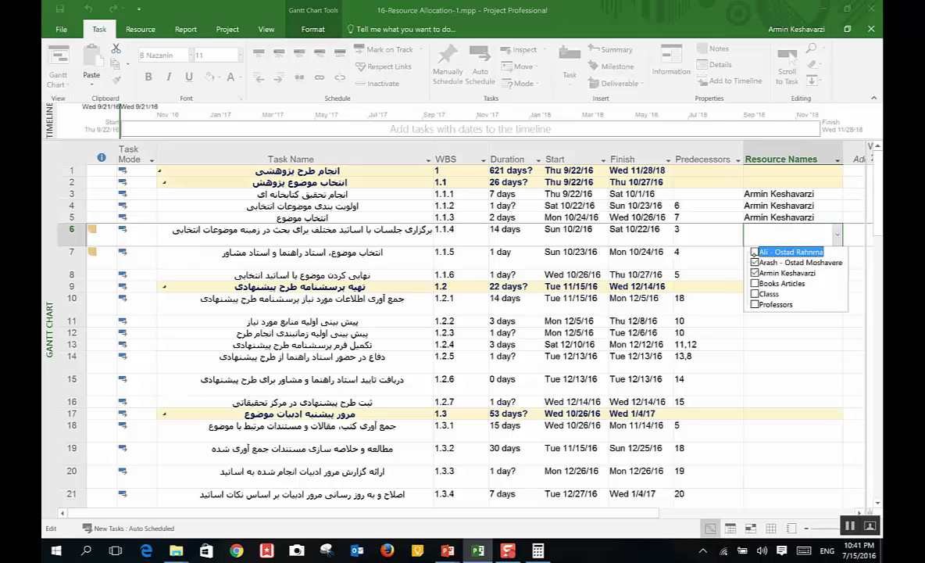
{"action": "left_click", "coordinate": [754, 263]}
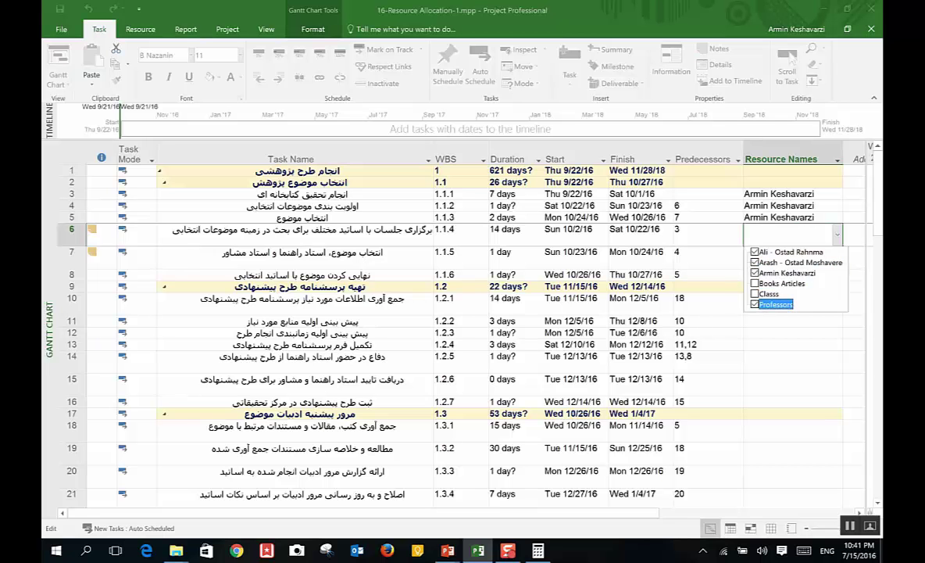
{"action": "key", "text": "Return"}
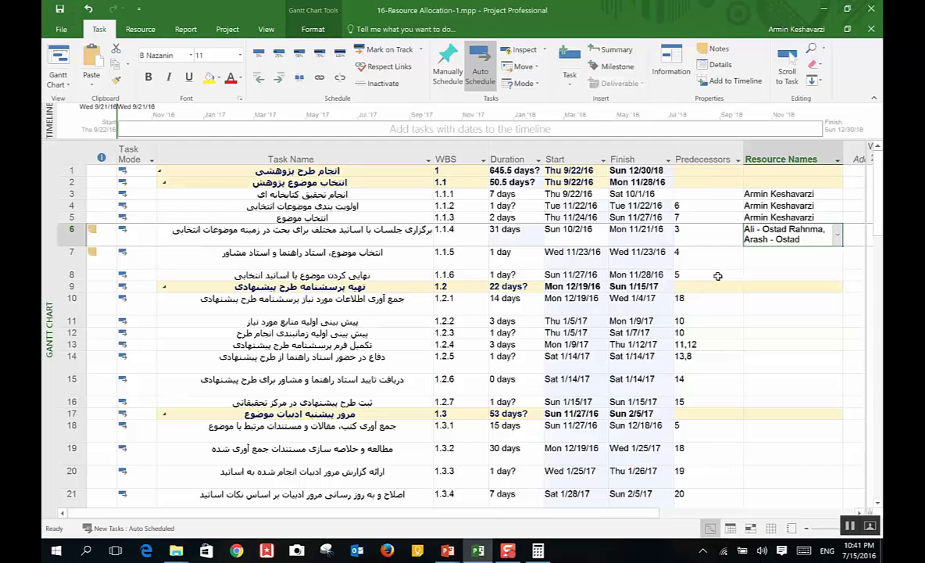
Step: Add the Books Articles material to task 1.1.1
{"action": "left_click", "coordinate": [822, 193]}
{"action": "left_click", "coordinate": [837, 193]}
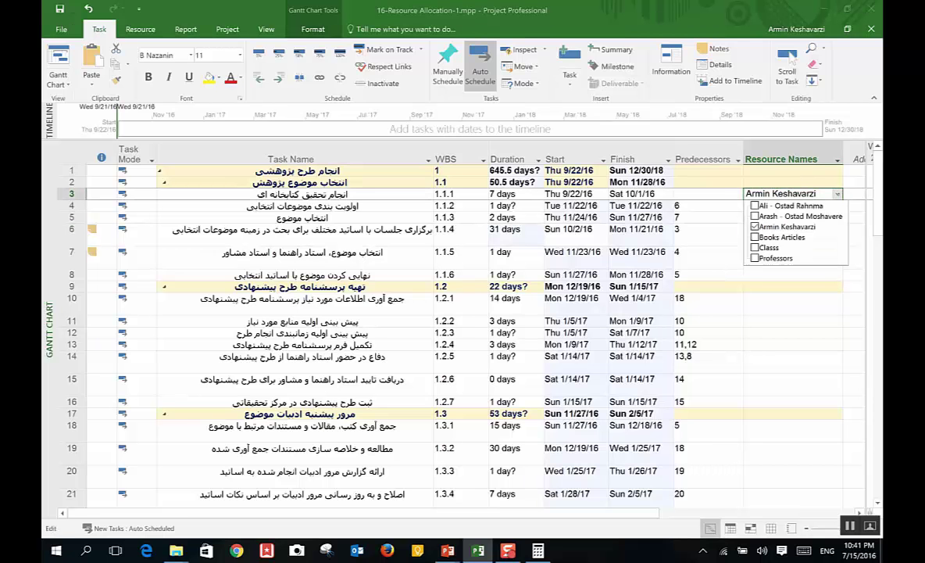
{"action": "left_click", "coordinate": [754, 237]}
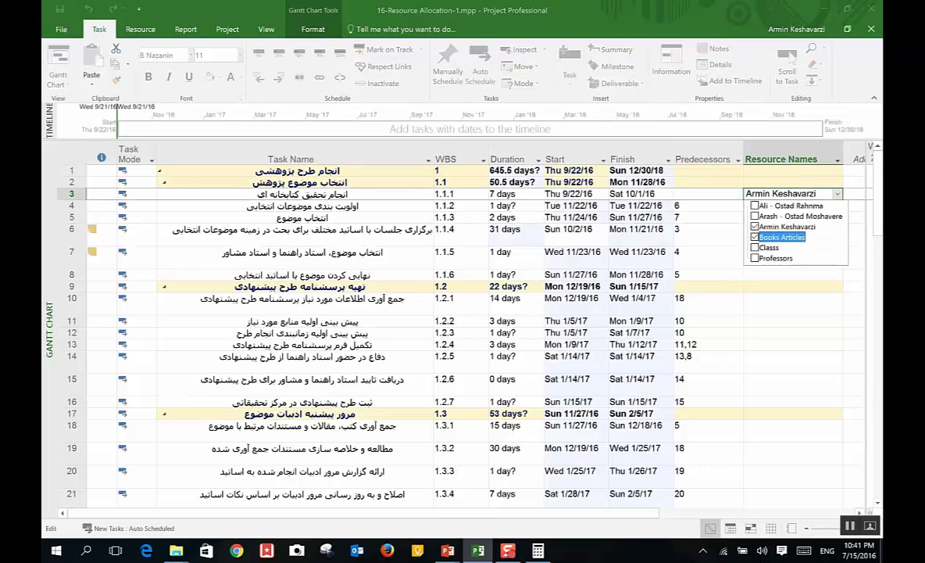
{"action": "key", "text": "Return"}
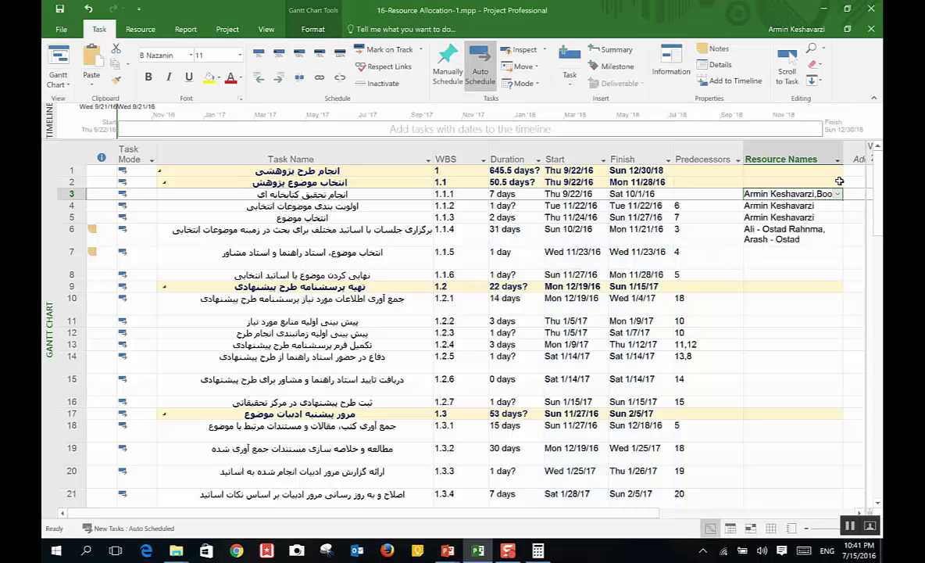
Step: Widen the Resource Names column to show full names and review task 1.3.4
{"action": "double_click", "coordinate": [844, 150]}
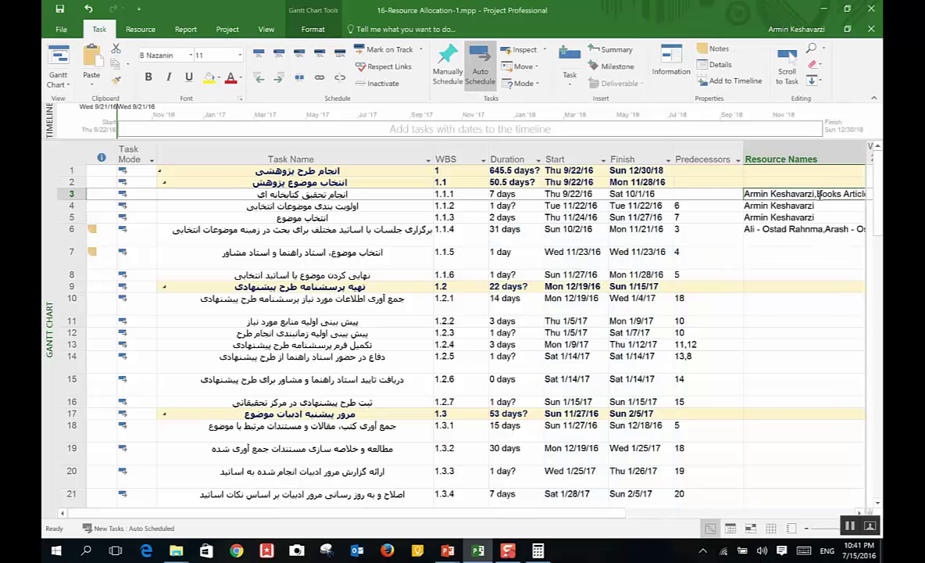
{"action": "double_click", "coordinate": [578, 493]}
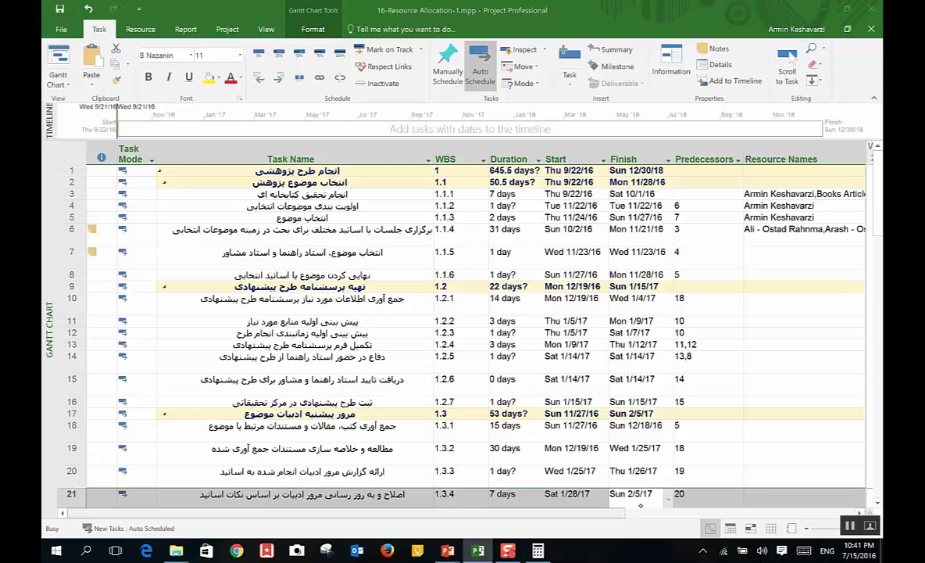
{"action": "left_click", "coordinate": [555, 376]}
{"action": "left_click", "coordinate": [748, 182]}
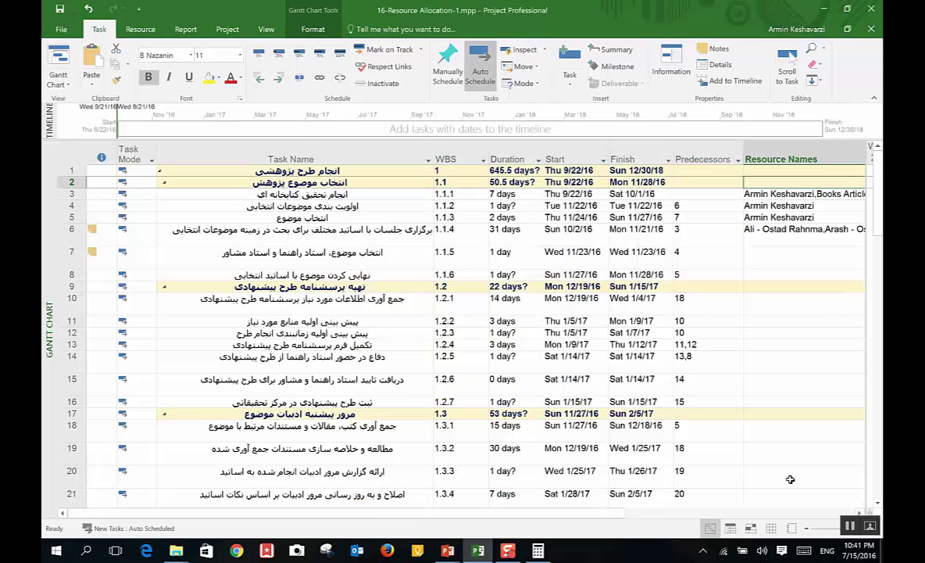
{"action": "left_click", "coordinate": [754, 194]}
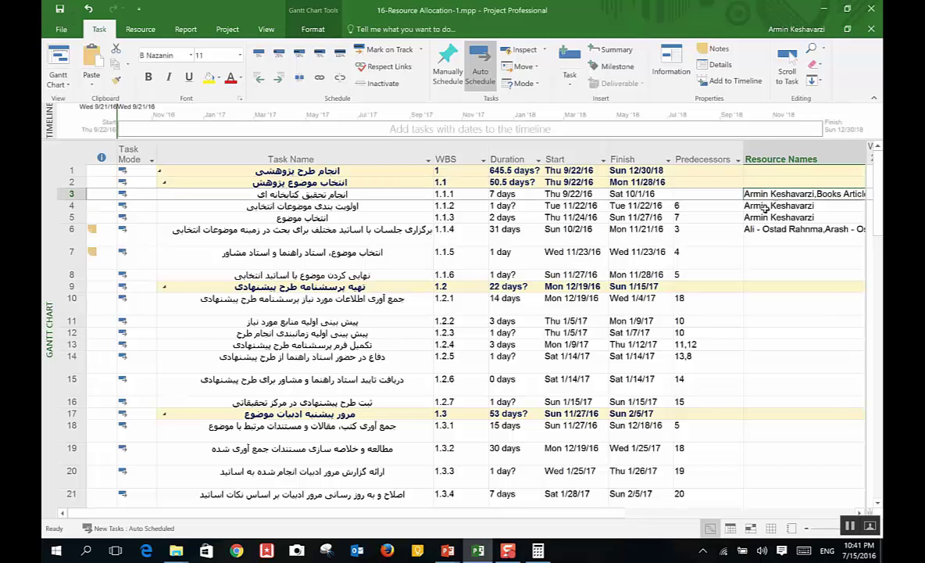
{"action": "key", "text": "Right"}
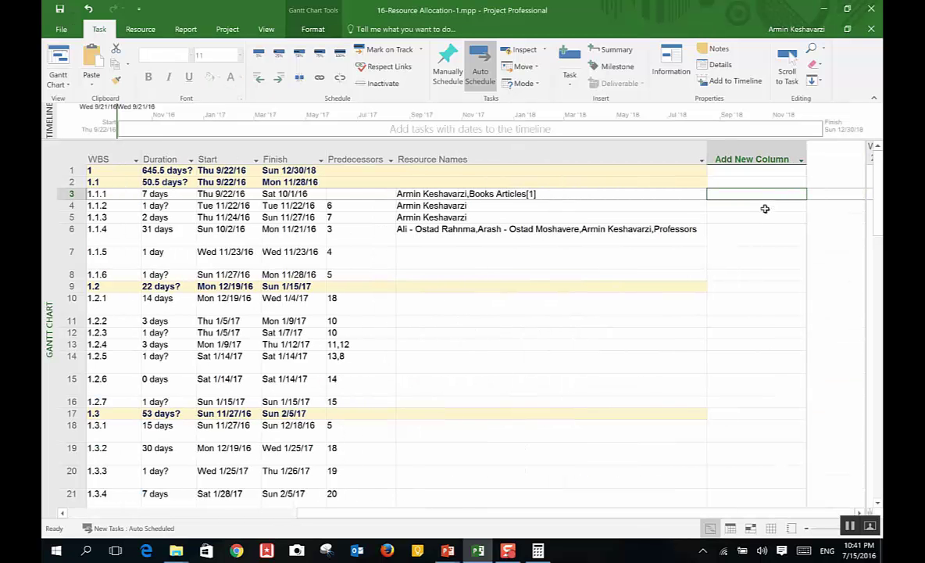
Step: Change task 1.1.1's Books Articles[1] to Books Articles[10] in Resource Names
{"action": "left_click", "coordinate": [488, 194]}
{"action": "double_click", "coordinate": [532, 194]}
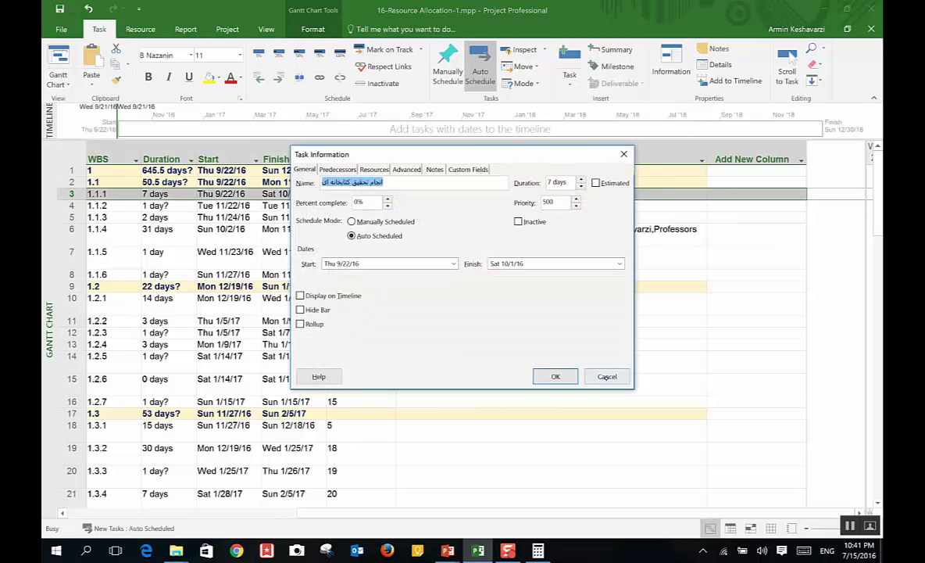
{"action": "left_click", "coordinate": [555, 376]}
{"action": "left_click", "coordinate": [534, 193]}
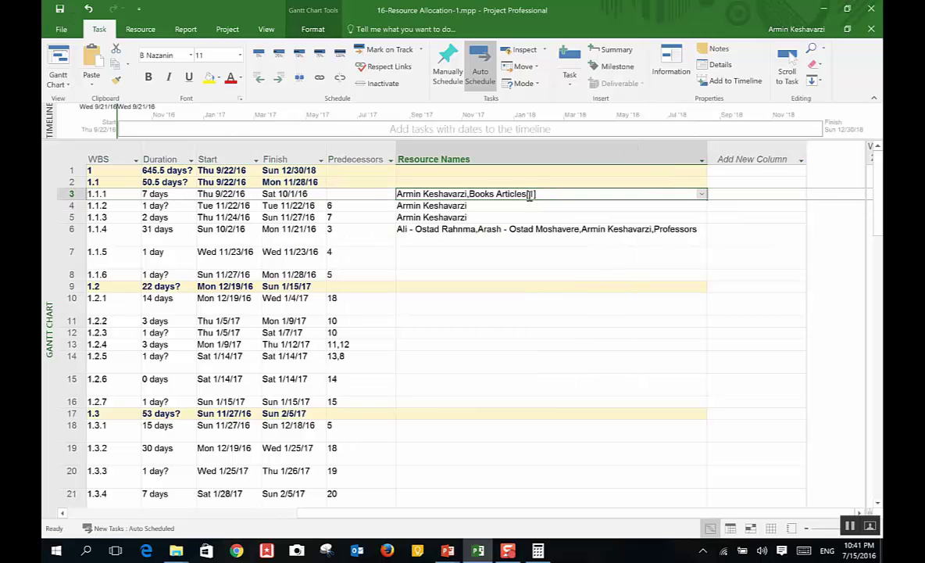
{"action": "left_click", "coordinate": [534, 193]}
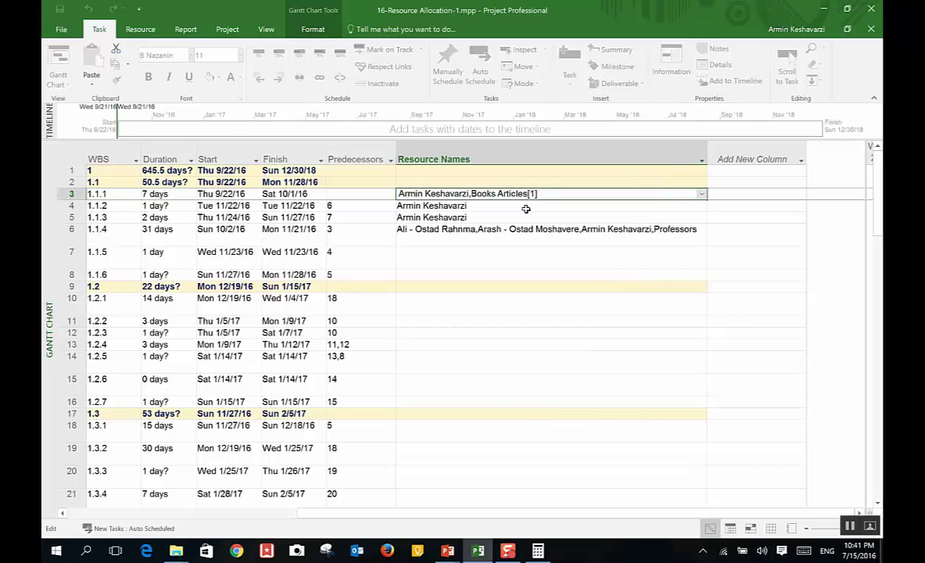
{"action": "type", "text": "0"}
{"action": "key", "text": "Return"}
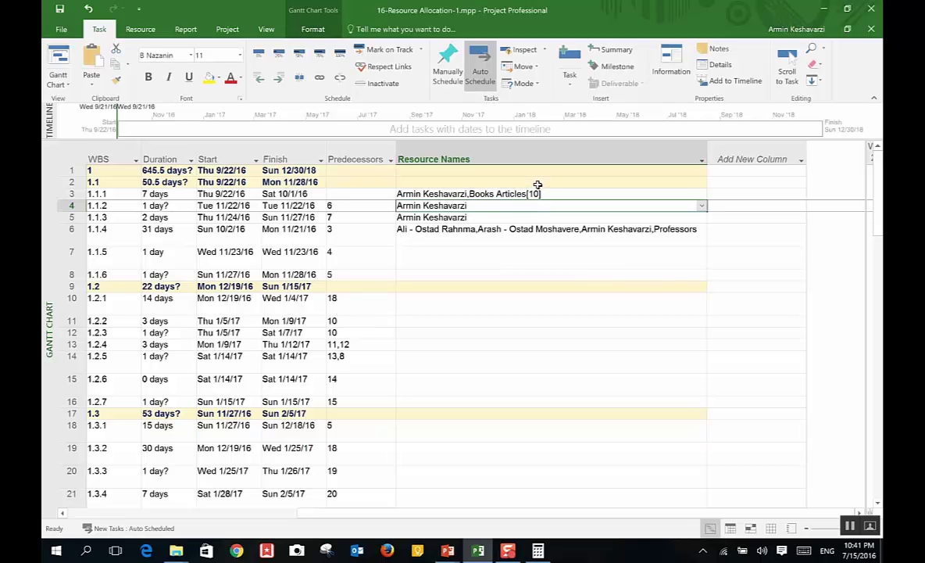
{"action": "left_click", "coordinate": [53, 62]}
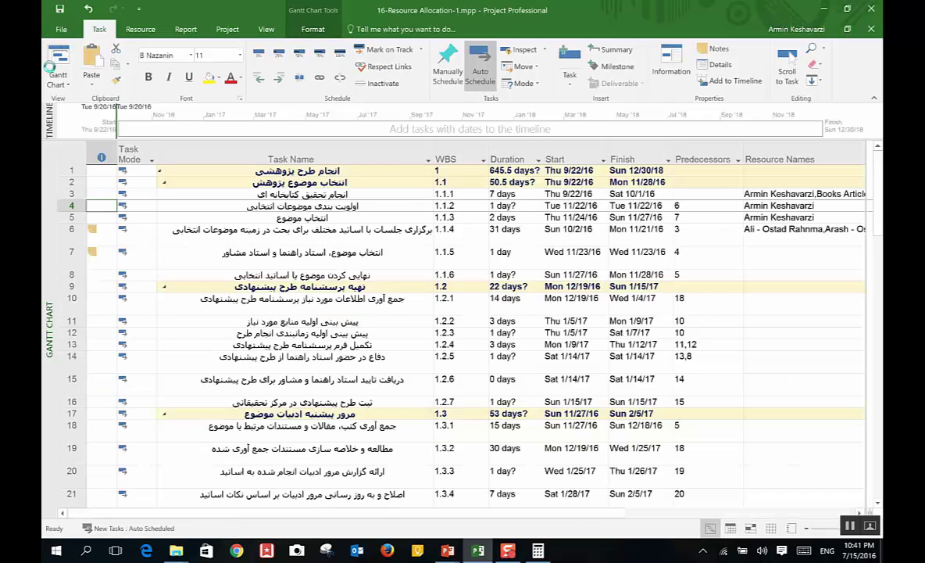
Step: On the Resource Sheet, set Books Articles' rate to 150,000 and Classs to 400,000
{"action": "left_click", "coordinate": [55, 76]}
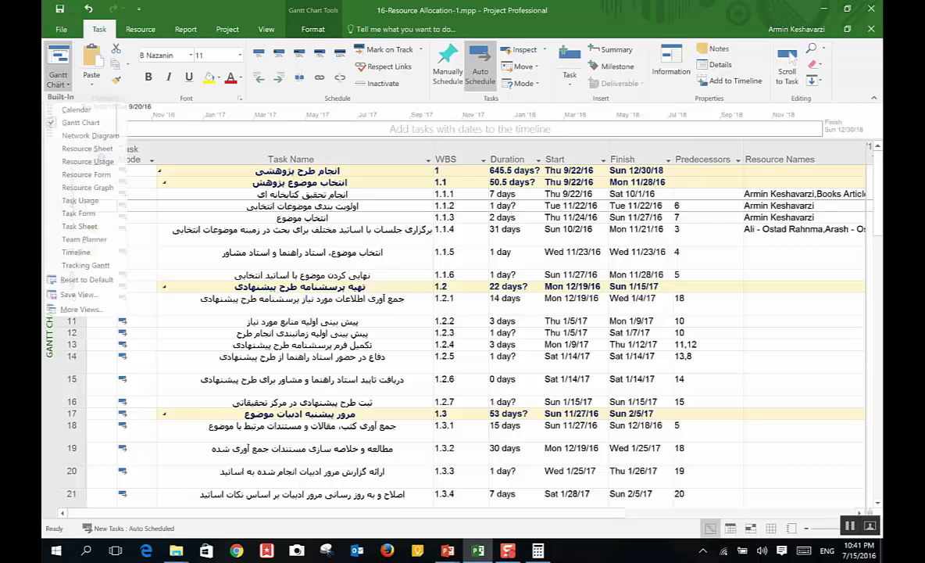
{"action": "left_click", "coordinate": [96, 156]}
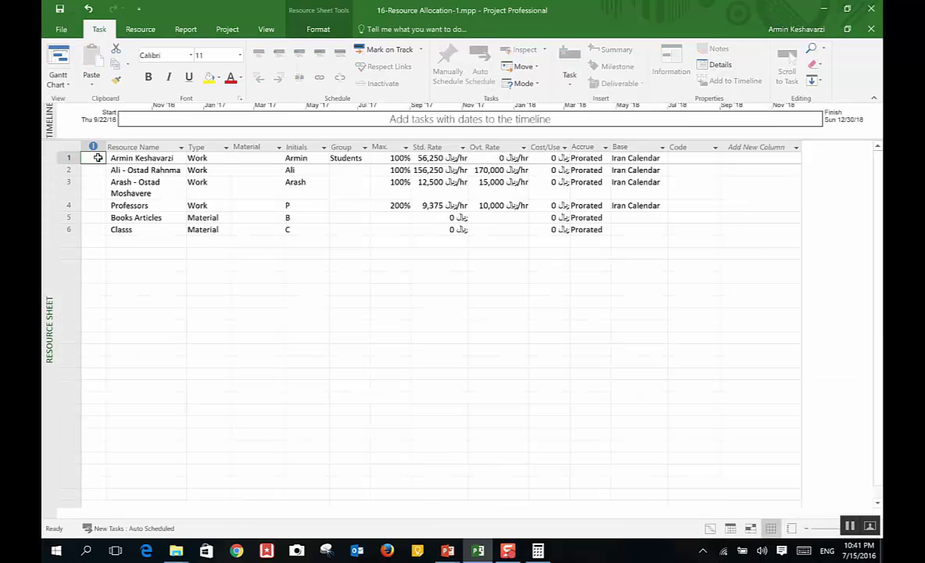
{"action": "left_click", "coordinate": [435, 218]}
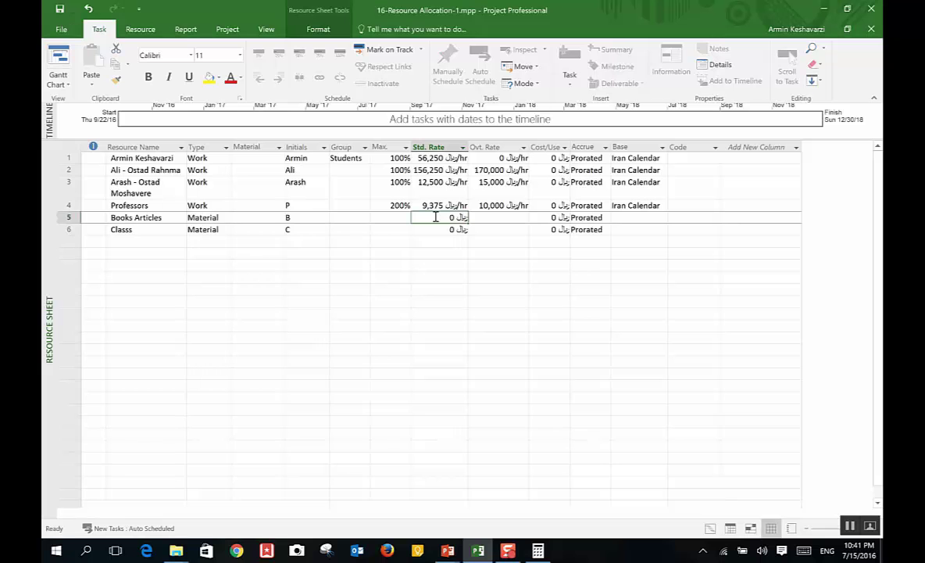
{"action": "type", "text": "300"}
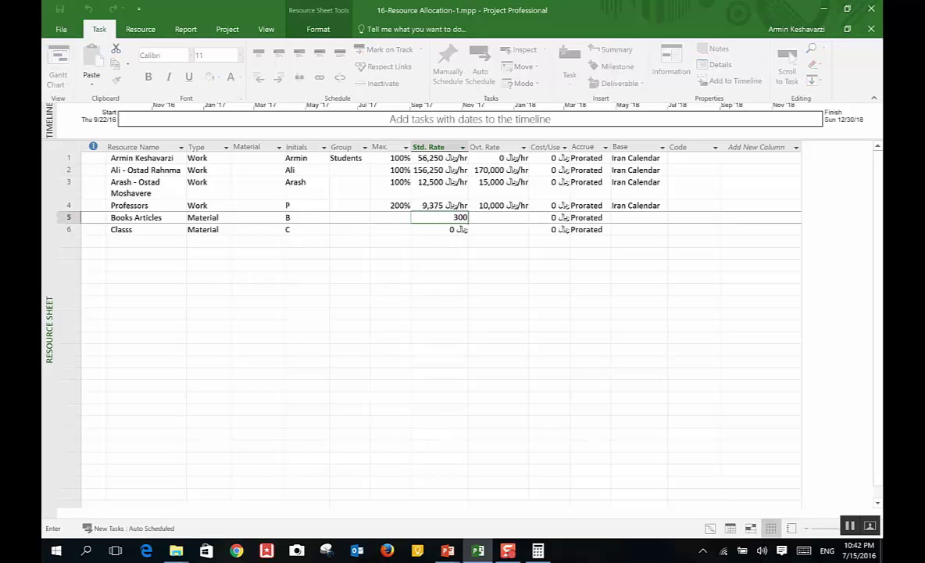
{"action": "type", "text": "000"}
{"action": "key", "text": "Return"}
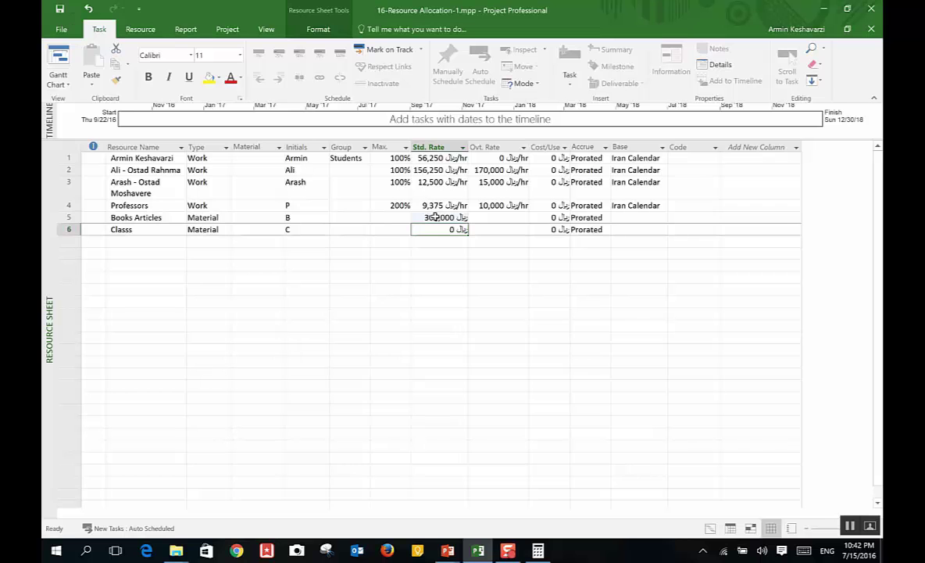
{"action": "left_click", "coordinate": [435, 218]}
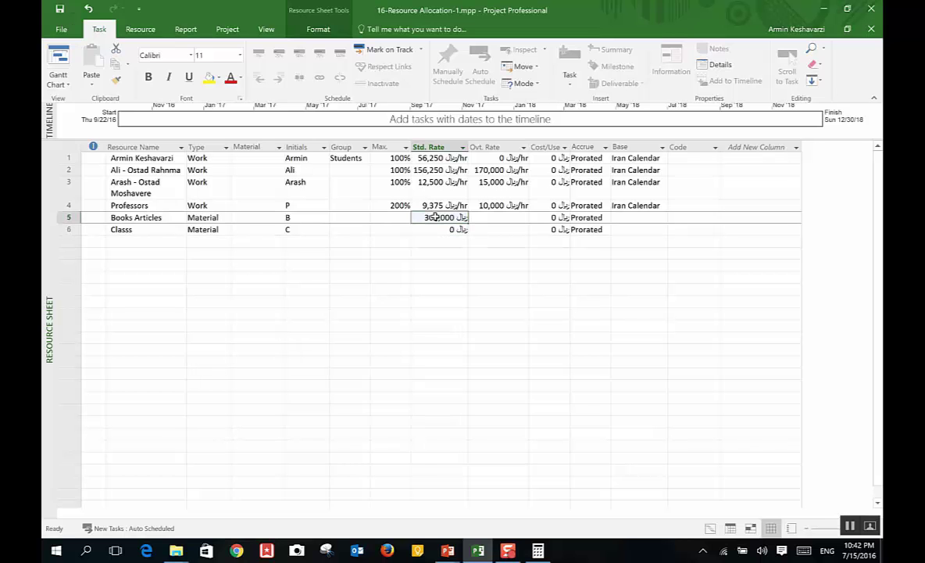
{"action": "type", "text": "25000"}
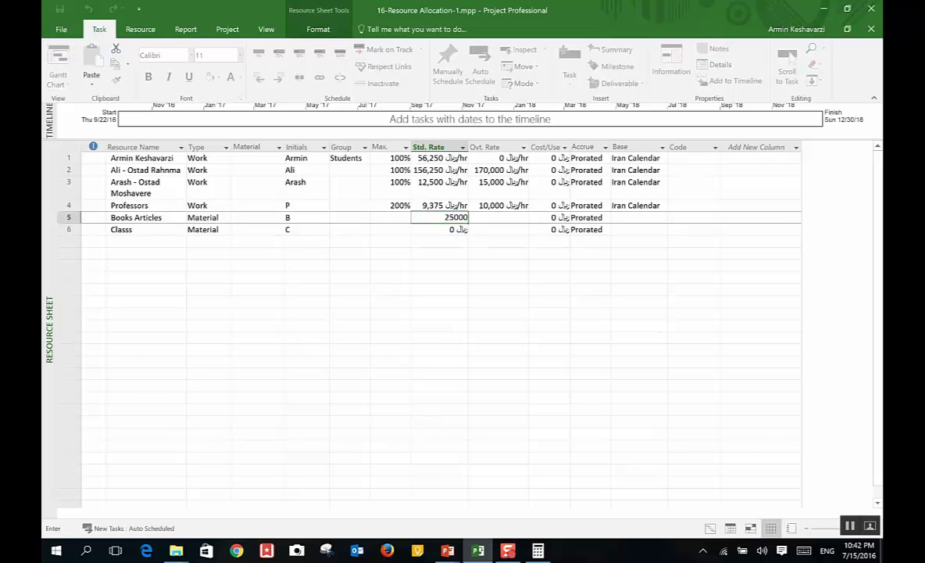
{"action": "key", "text": "BackSpace"}
{"action": "key", "text": "BackSpace"}
{"action": "key", "text": "BackSpace"}
{"action": "key", "text": "BackSpace"}
{"action": "type", "text": "5000"}
{"action": "key", "text": "Return"}
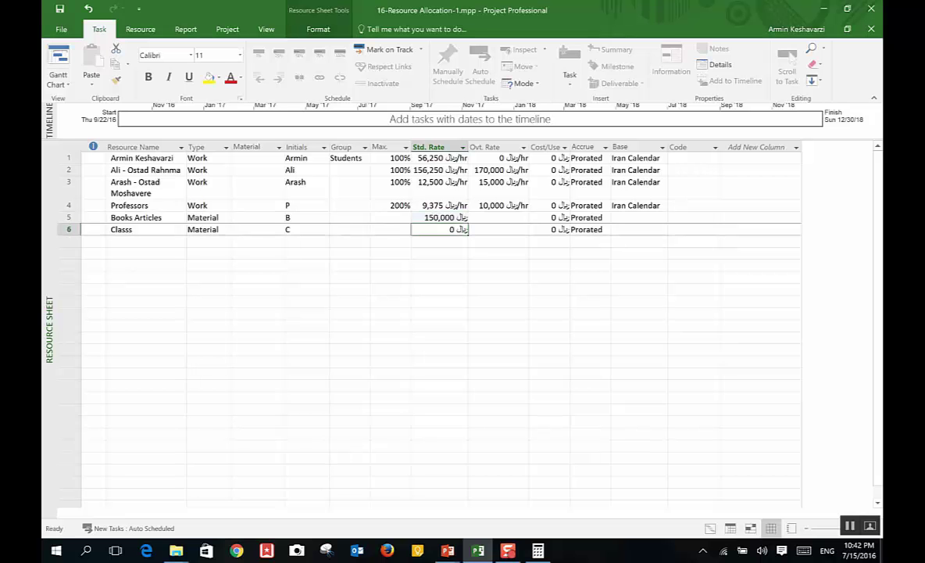
{"action": "type", "text": "400000"}
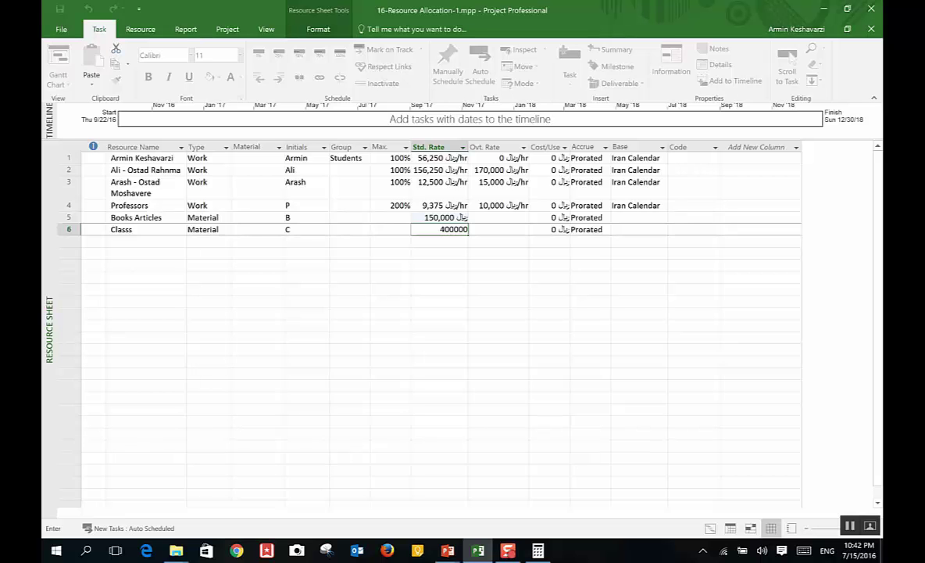
{"action": "key", "text": "Return"}
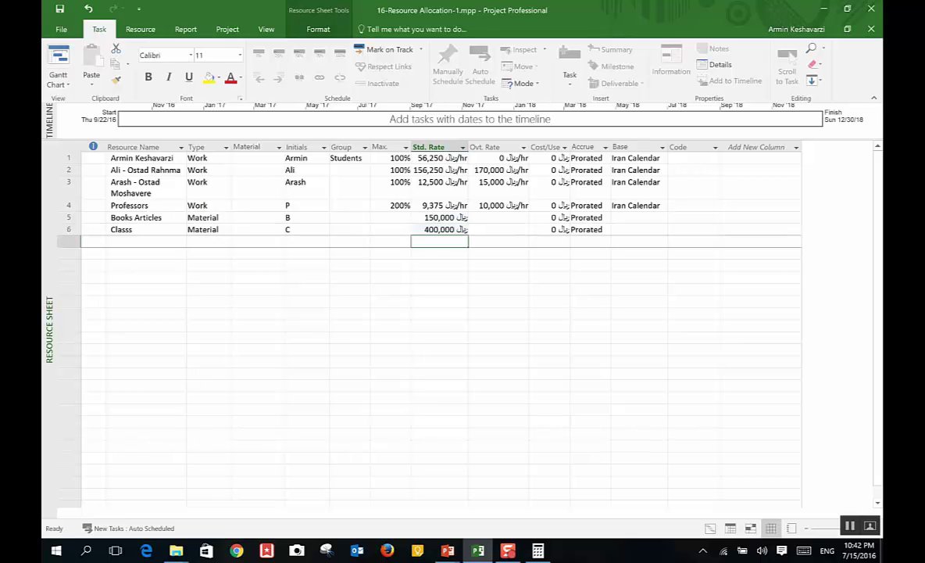
Step: Raise the Classs standard rate to 4,000,000, then show the Gantt Chart
{"action": "left_click", "coordinate": [443, 218]}
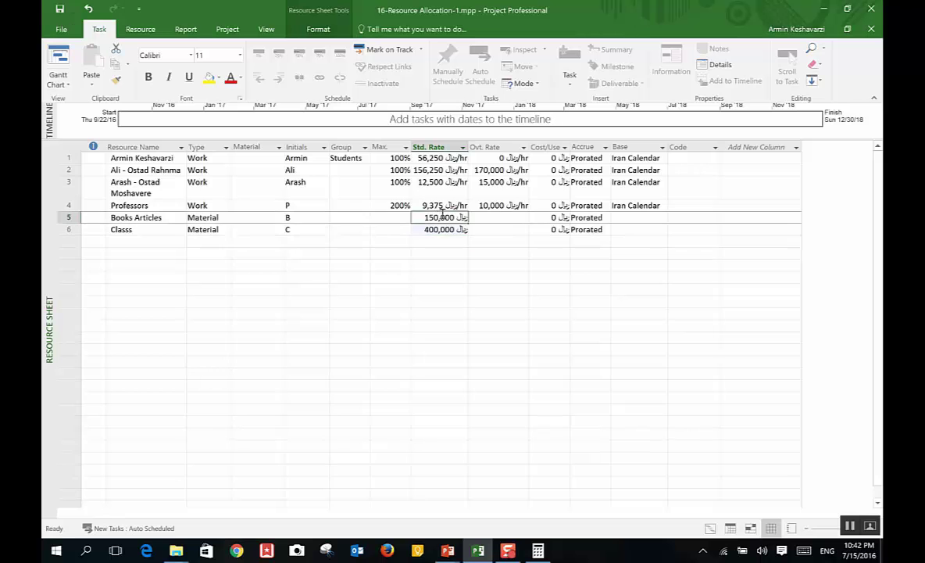
{"action": "left_click", "coordinate": [56, 69]}
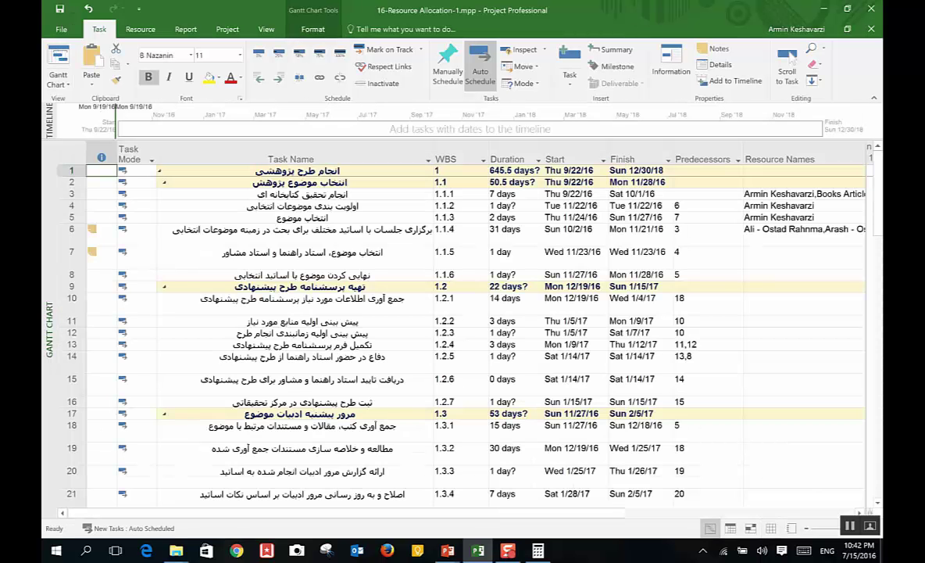
{"action": "left_click", "coordinate": [57, 81]}
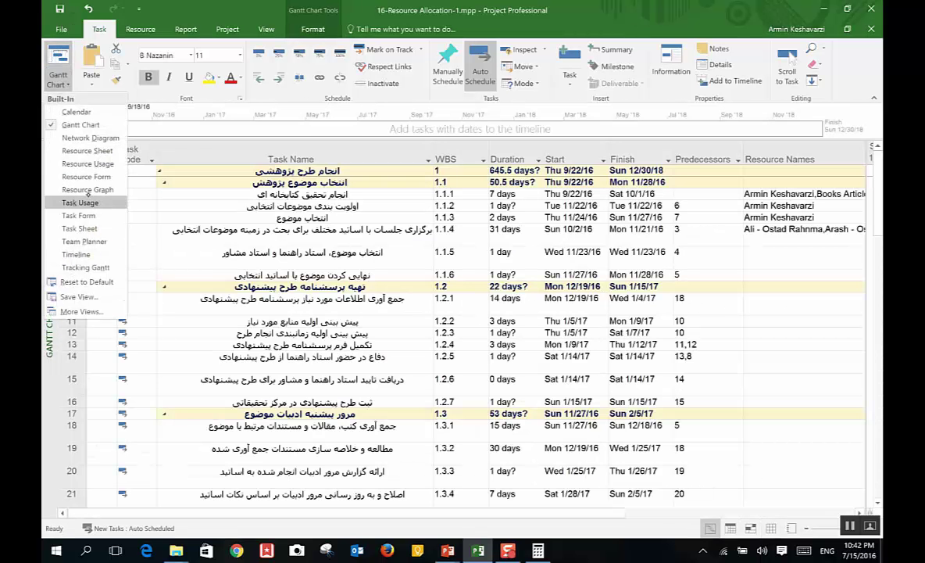
{"action": "left_click", "coordinate": [97, 151]}
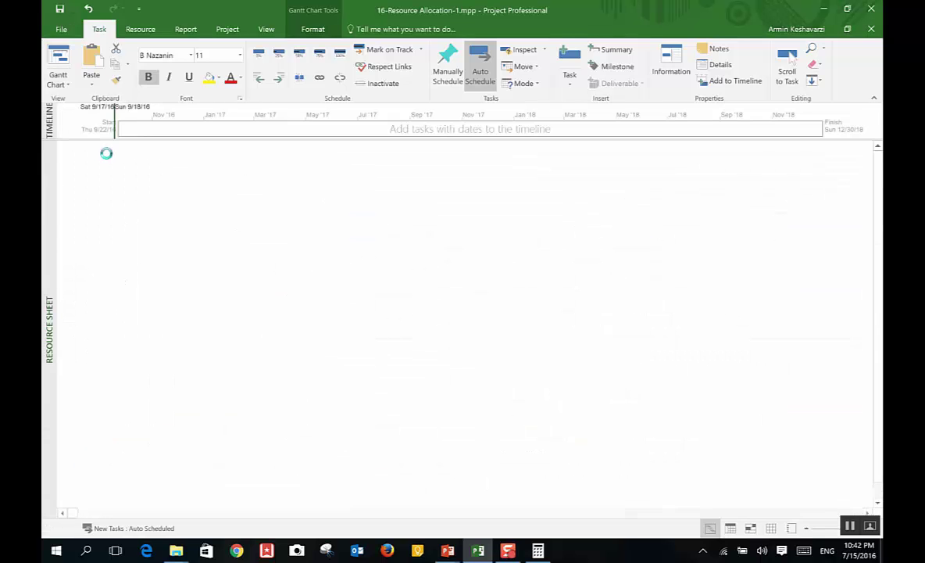
{"action": "left_click", "coordinate": [443, 230]}
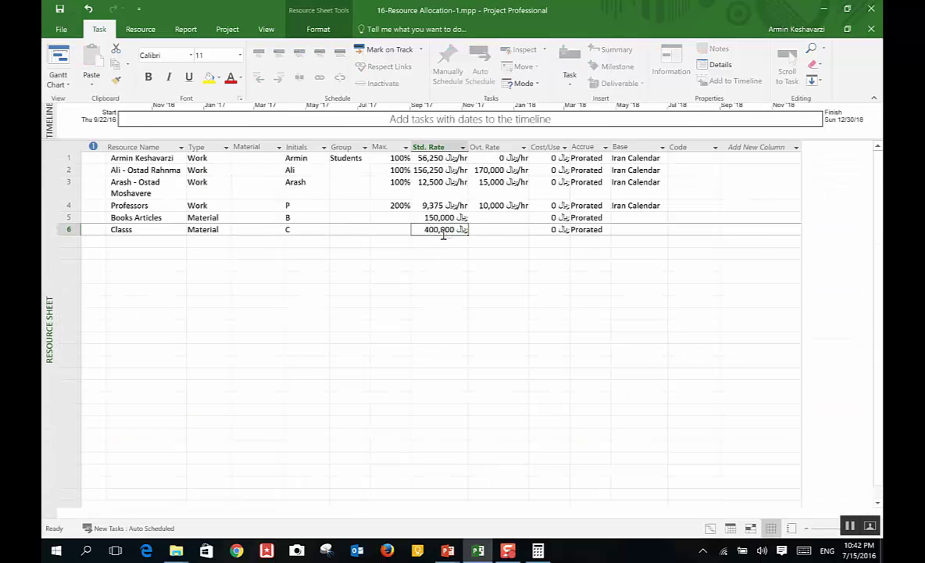
{"action": "left_click", "coordinate": [445, 230]}
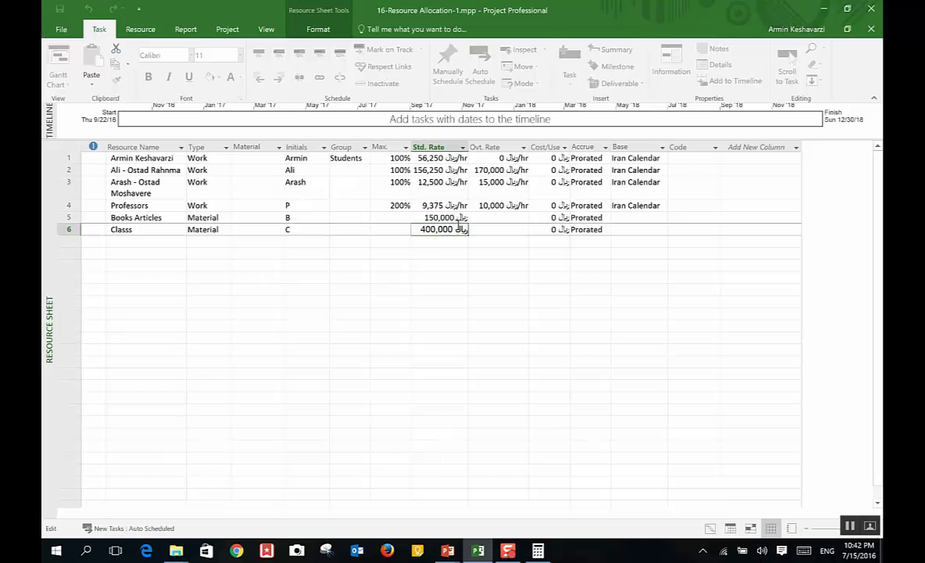
{"action": "type", "text": "0"}
{"action": "key", "text": "Return"}
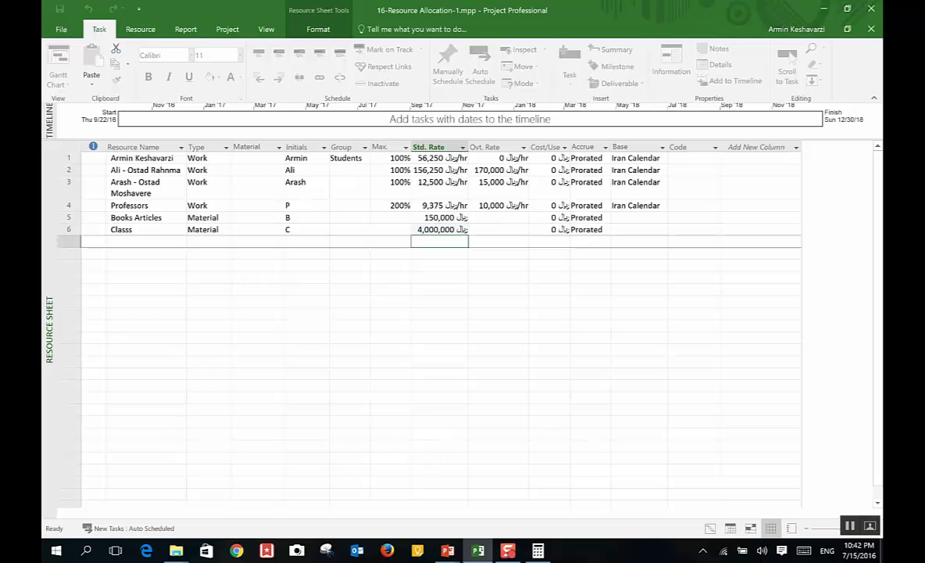
{"action": "left_click", "coordinate": [58, 64]}
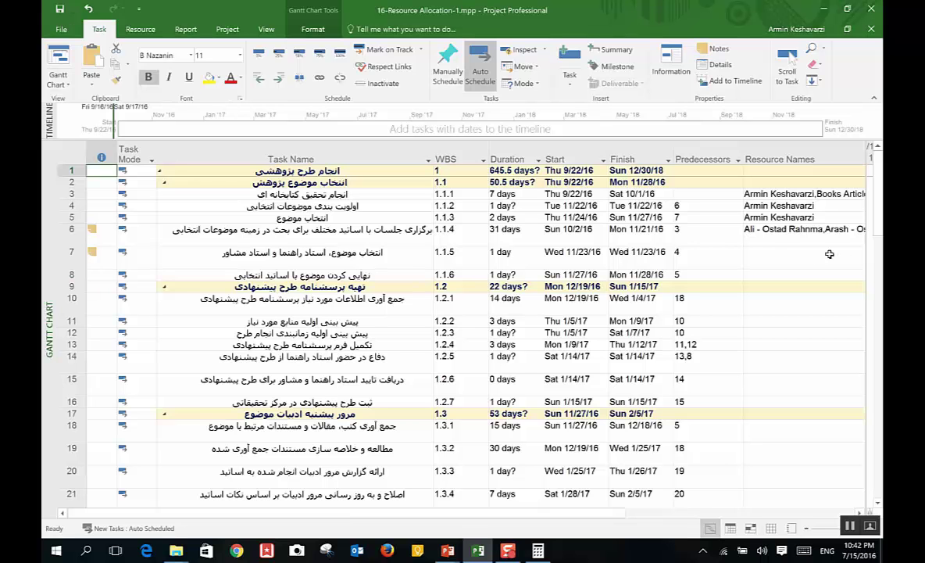
Step: Narrow the Resource Names column by dragging its border left
{"action": "left_click", "coordinate": [776, 252]}
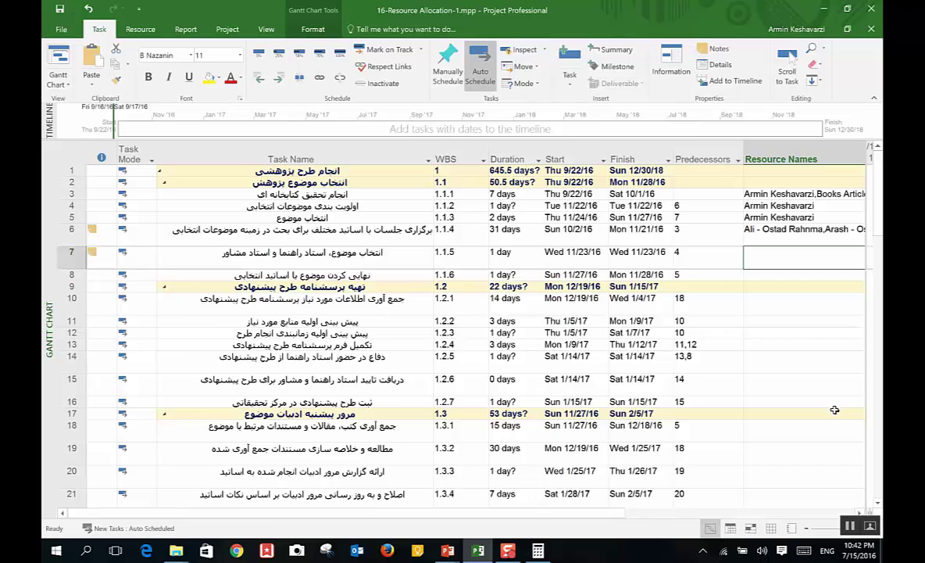
{"action": "key", "text": "Right"}
{"action": "key", "text": "Left"}
{"action": "key", "text": "alt+Down"}
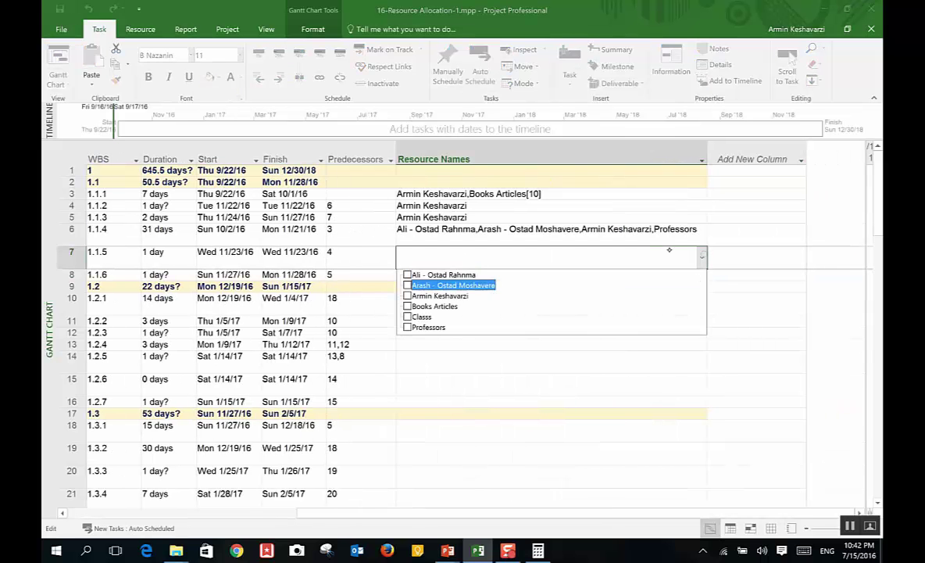
{"action": "key", "text": "Escape"}
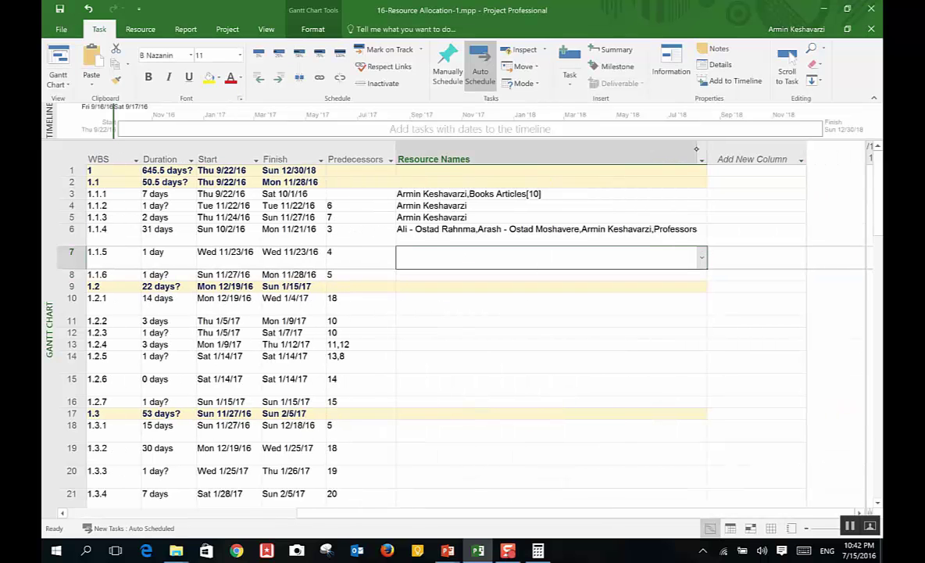
{"action": "left_click", "coordinate": [701, 159]}
{"action": "left_click", "coordinate": [712, 146]}
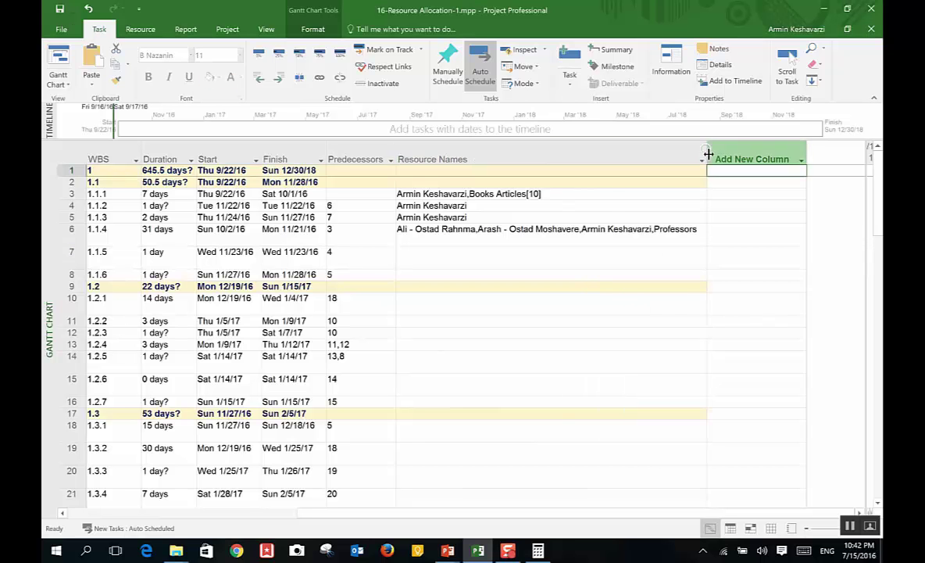
{"action": "left_click_drag", "start_coordinate": [706, 155], "coordinate": [530, 159]}
{"action": "left_click", "coordinate": [605, 147]}
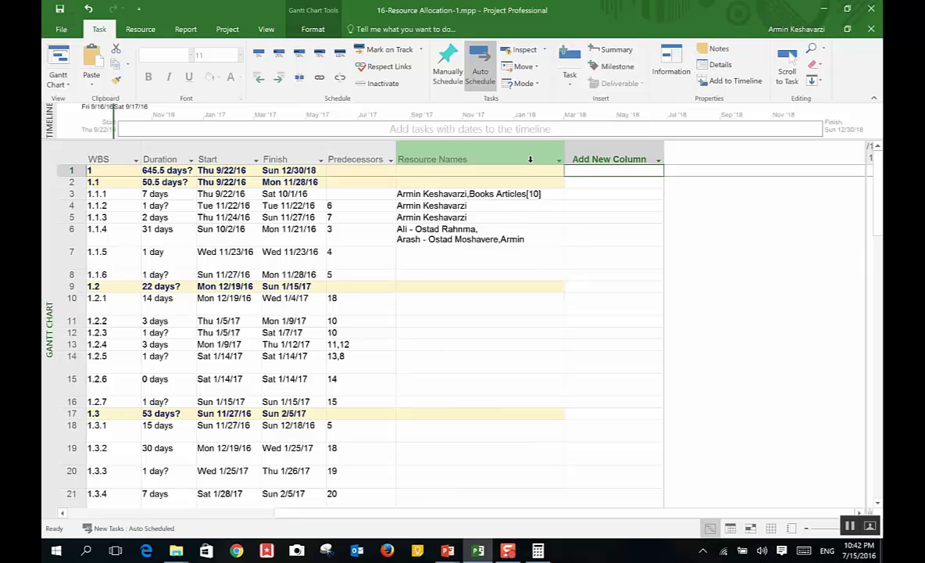
Step: Assign the Students-group resource to task 1.1.5 at 100% units
{"action": "left_click", "coordinate": [289, 493]}
{"action": "scroll", "coordinate": [355, 252], "scroll_direction": "left", "scroll_amount": 5}
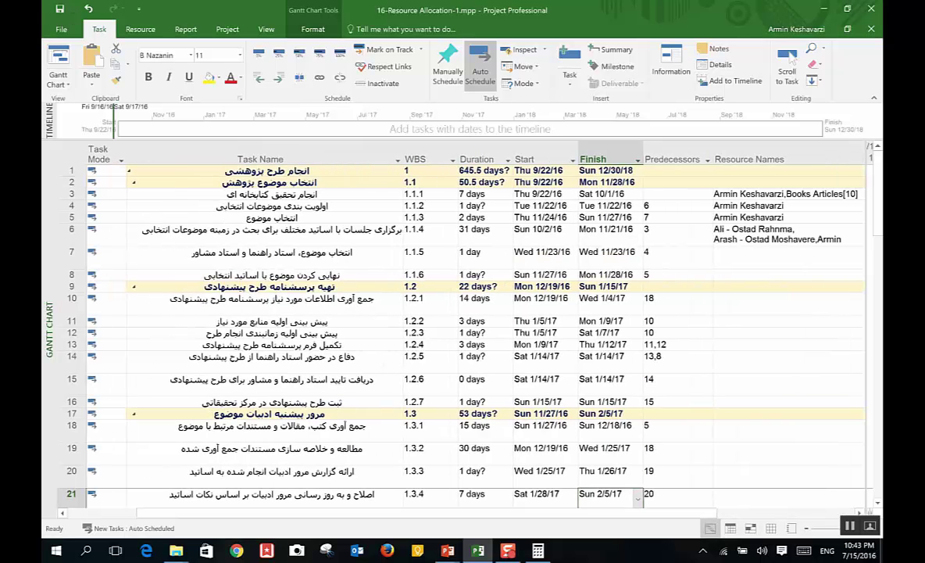
{"action": "double_click", "coordinate": [336, 256]}
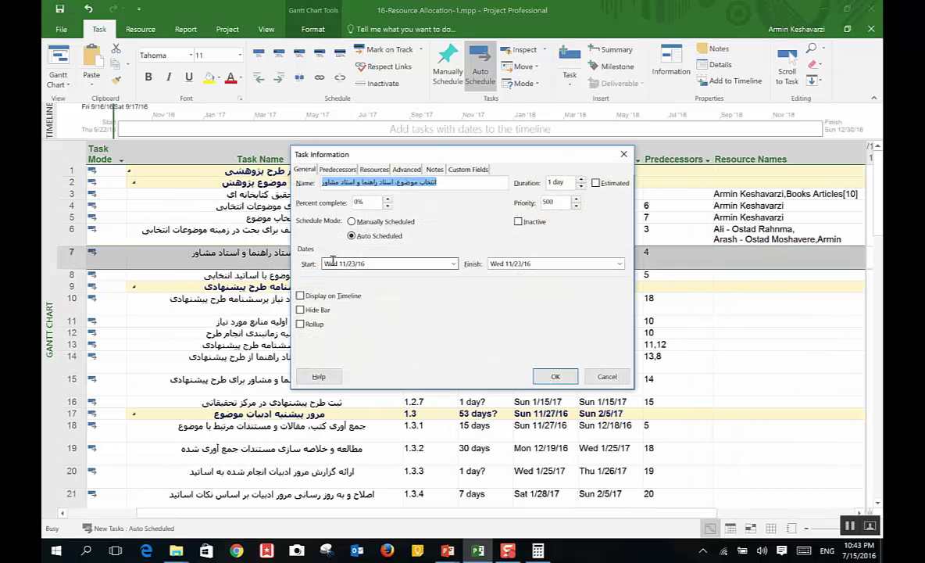
{"action": "key", "text": "ctrl+Tab"}
{"action": "key", "text": "ctrl+Tab"}
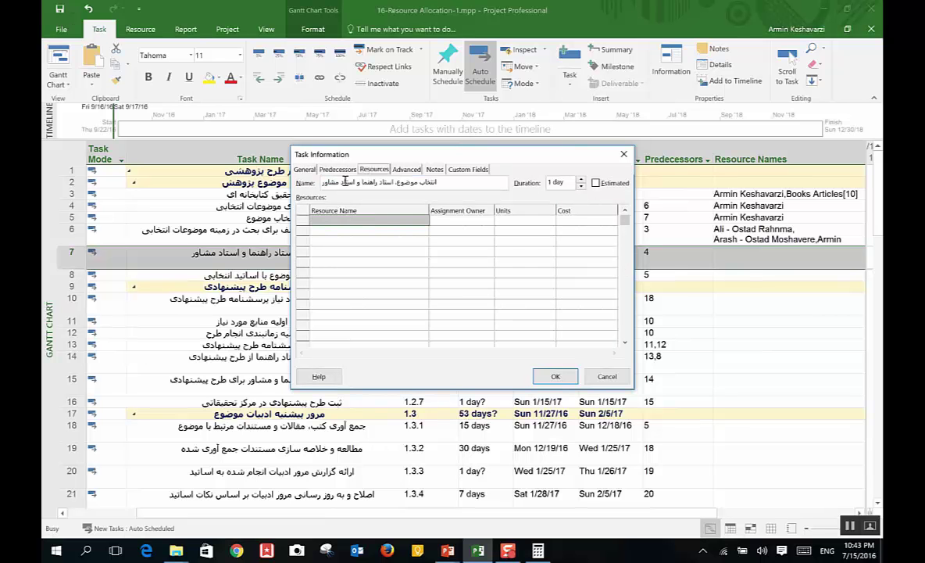
{"action": "left_click", "coordinate": [411, 221]}
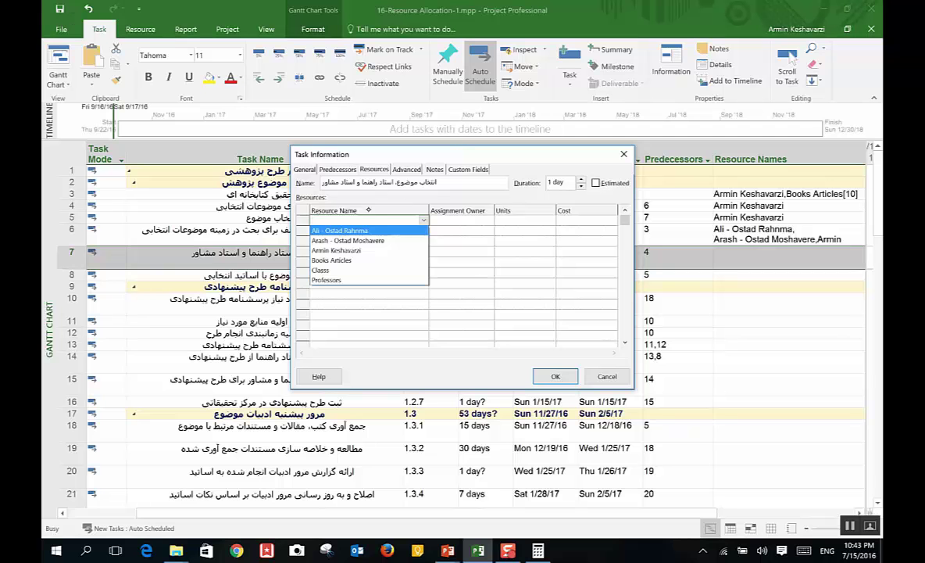
{"action": "left_click", "coordinate": [360, 251]}
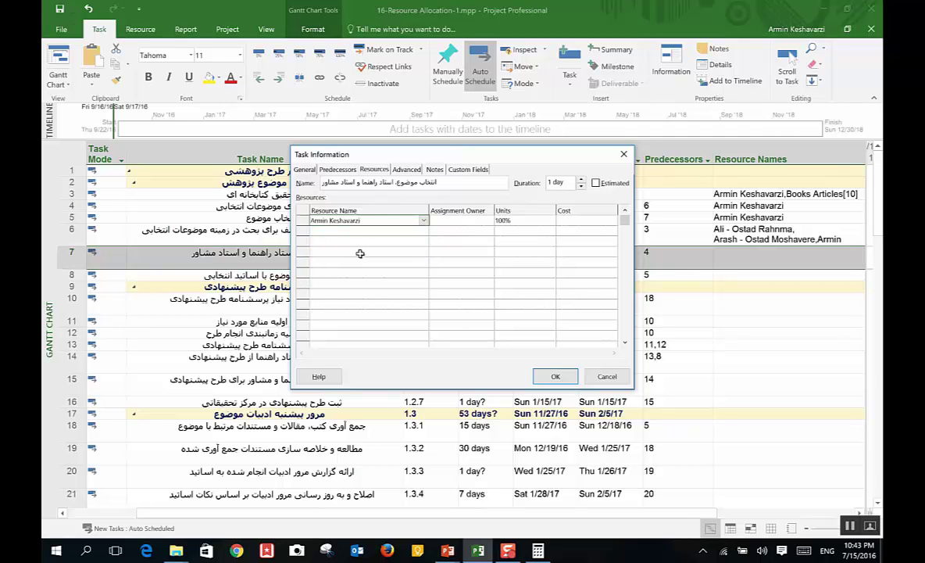
{"action": "left_click", "coordinate": [504, 221]}
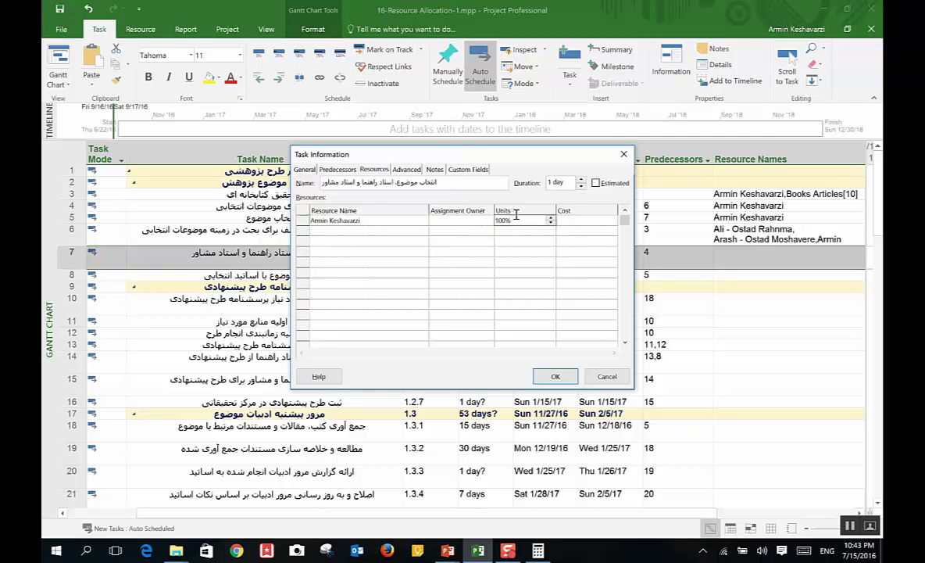
{"action": "left_click", "coordinate": [491, 220]}
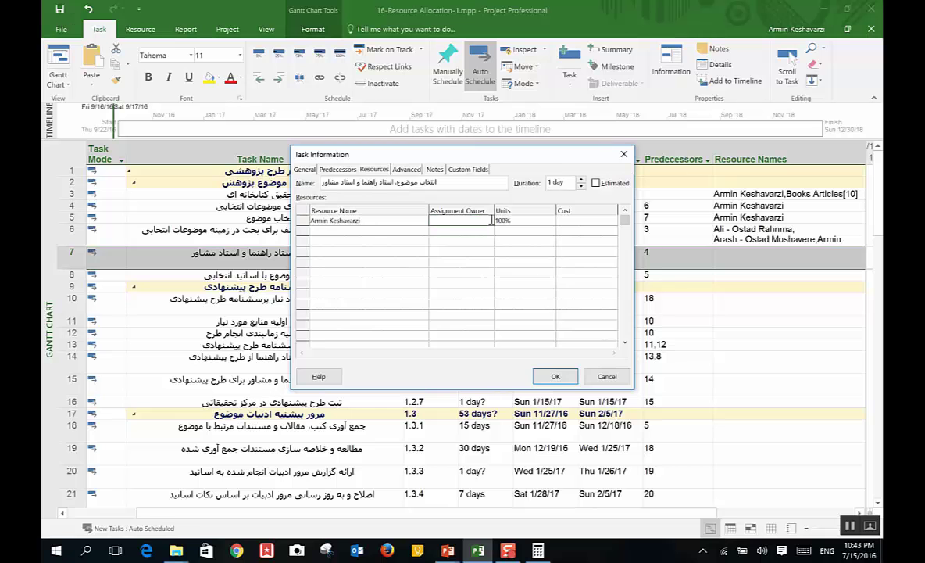
{"action": "left_click", "coordinate": [555, 375]}
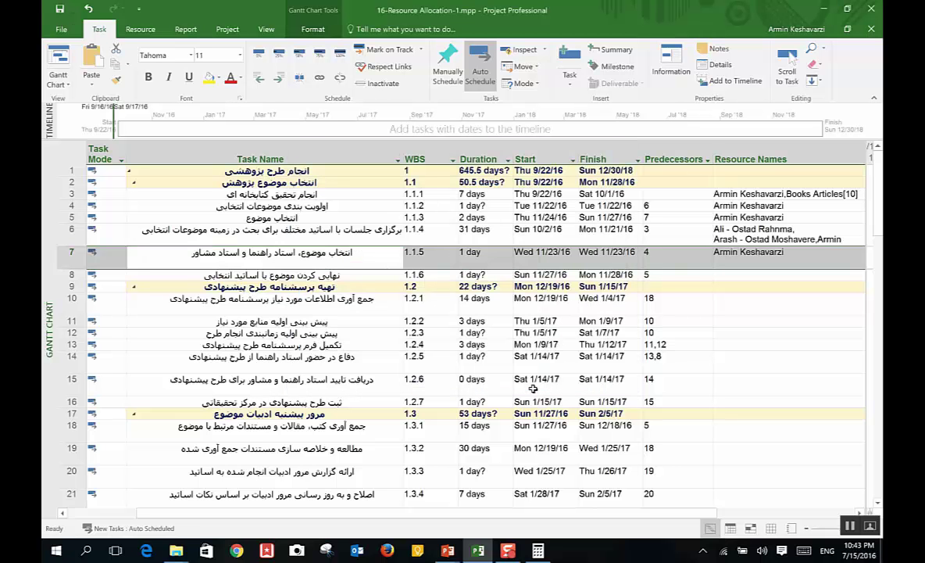
{"action": "left_click", "coordinate": [738, 237]}
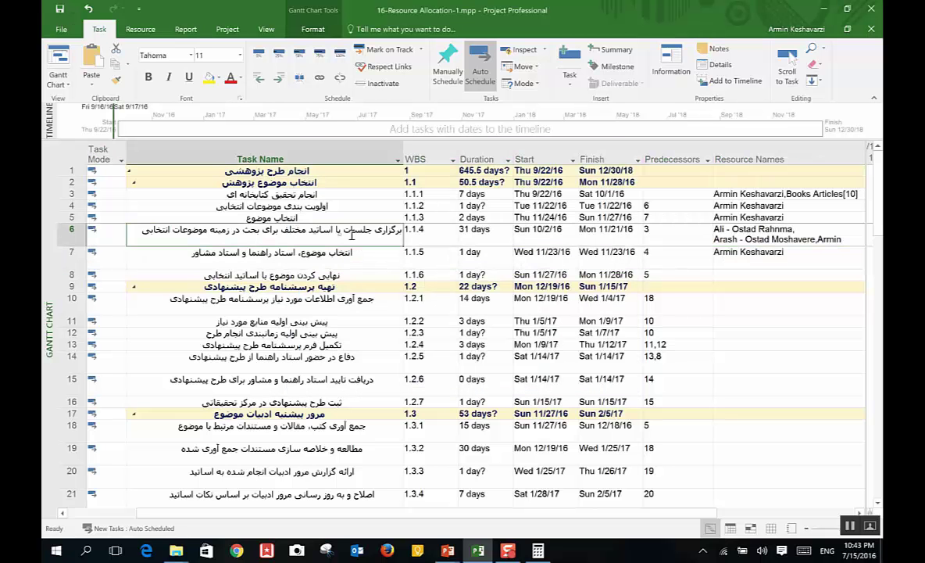
Step: Give task 1.1.4 supervisor and advisor units of 10% and Professors 5%, stretching it to 331 days
{"action": "left_click", "coordinate": [734, 235]}
{"action": "double_click", "coordinate": [361, 228]}
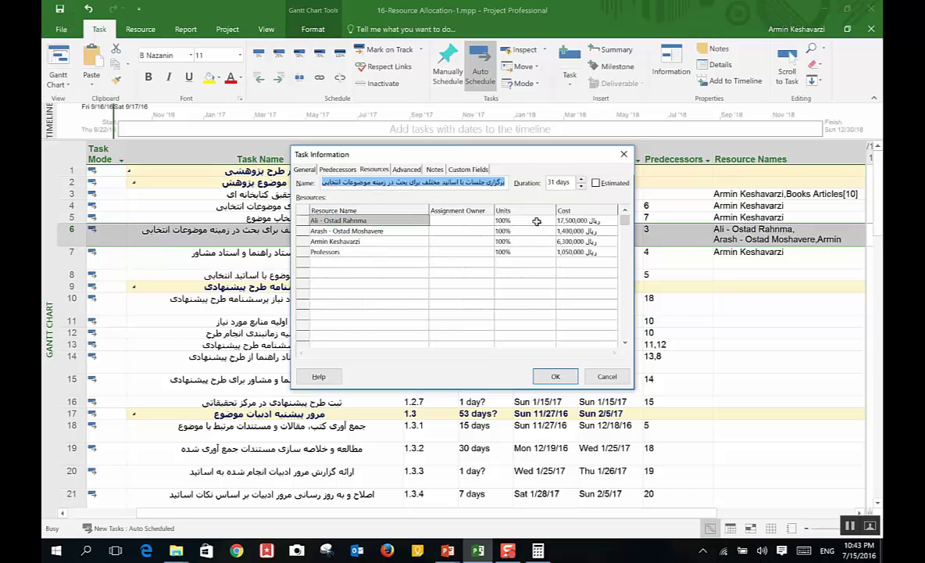
{"action": "left_click", "coordinate": [480, 219]}
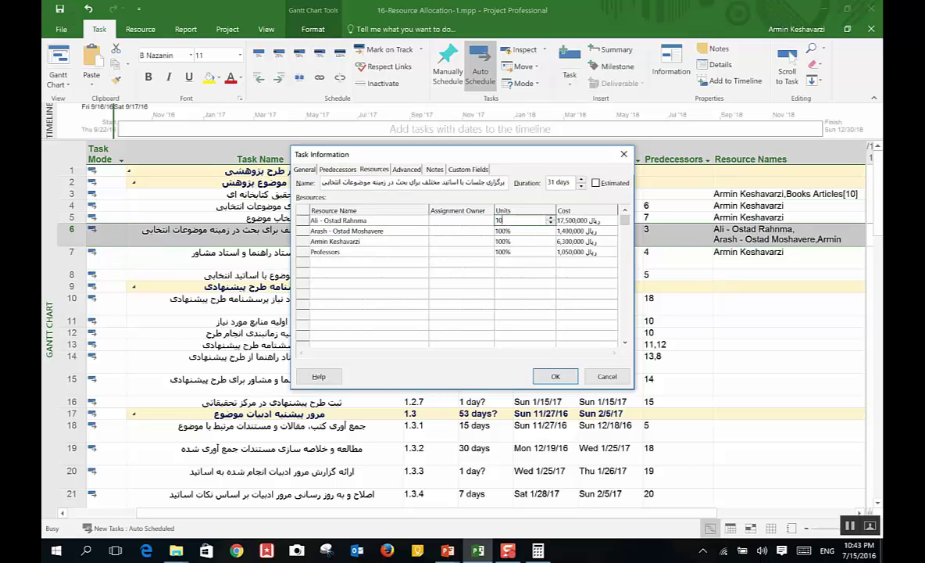
{"action": "type", "text": "10"}
{"action": "key", "text": "Return"}
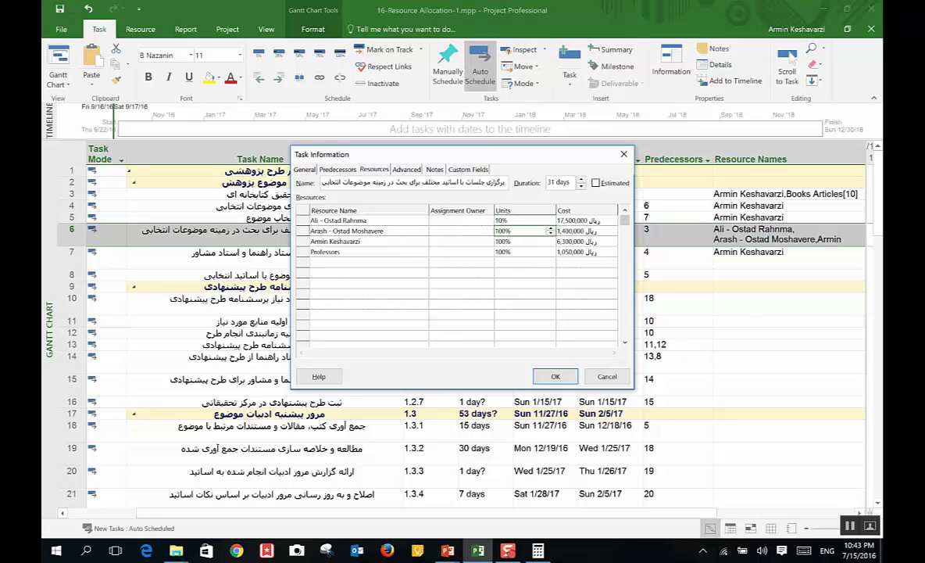
{"action": "key", "text": "Return"}
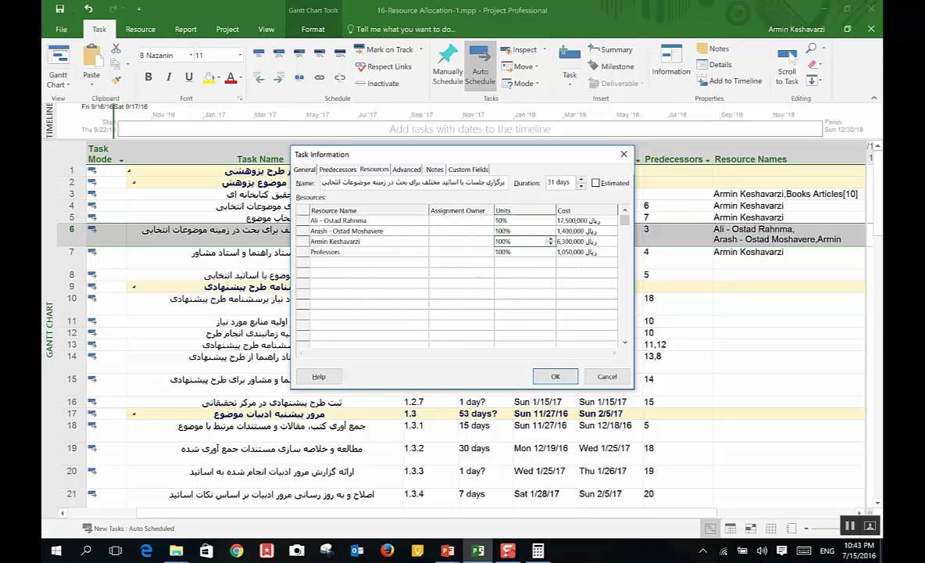
{"action": "left_click", "coordinate": [515, 230]}
{"action": "type", "text": "10"}
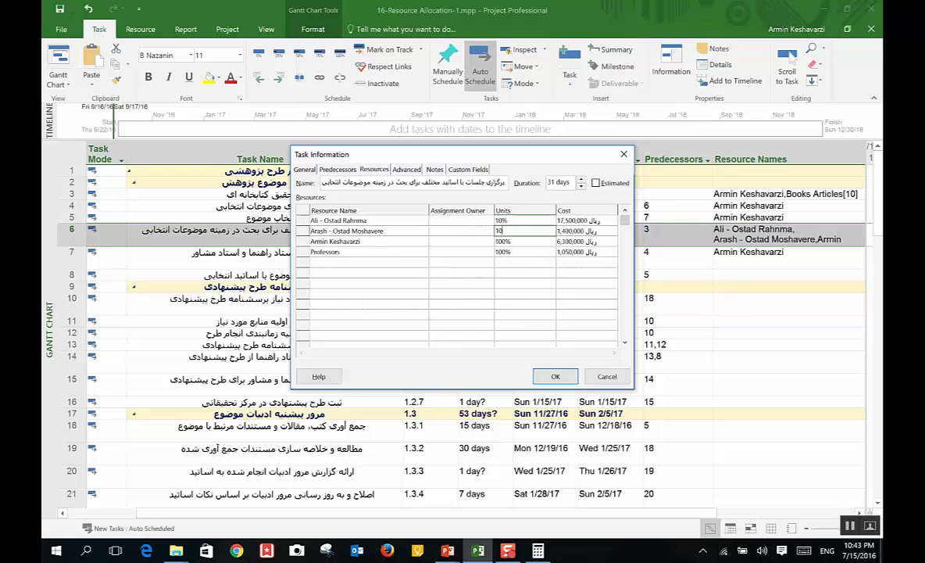
{"action": "key", "text": "Return"}
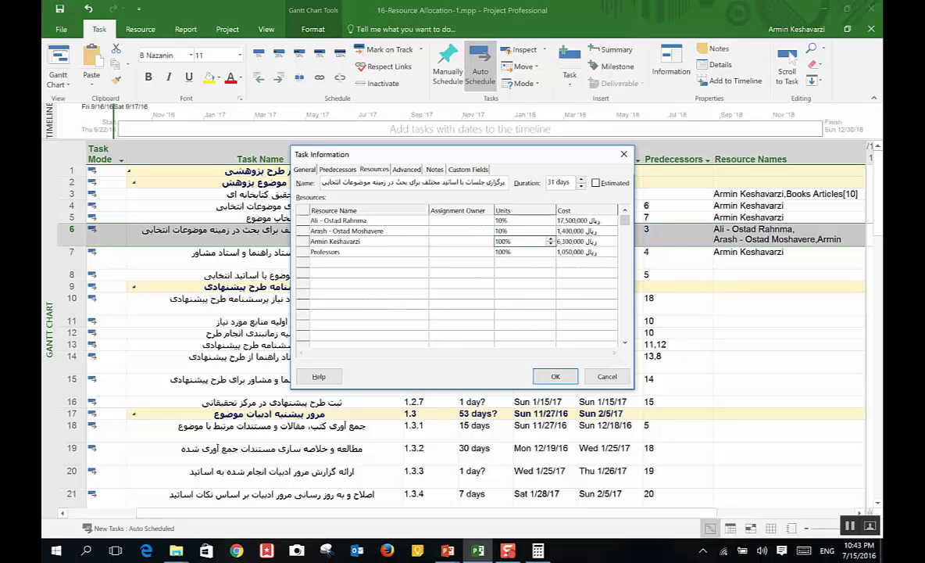
{"action": "key", "text": "Return"}
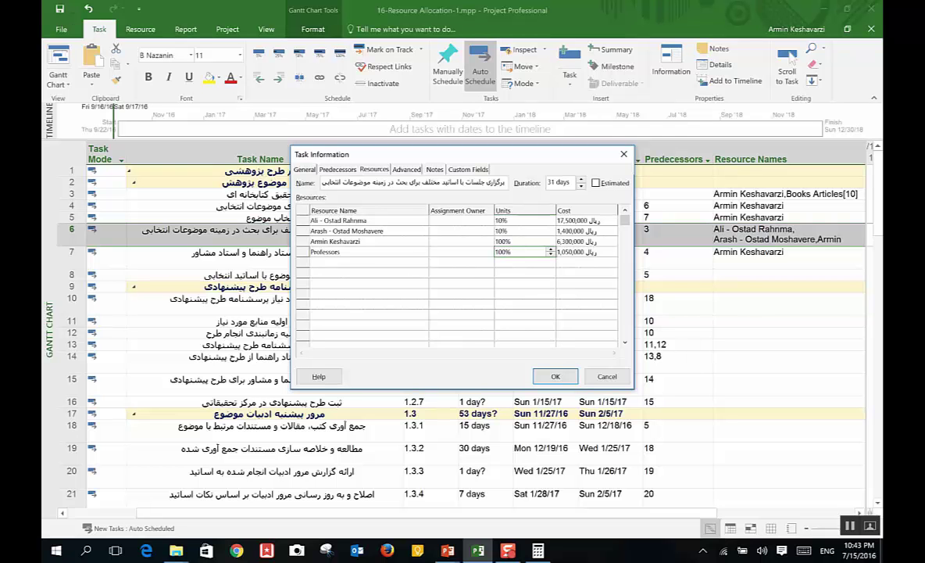
{"action": "type", "text": "5"}
{"action": "key", "text": "Return"}
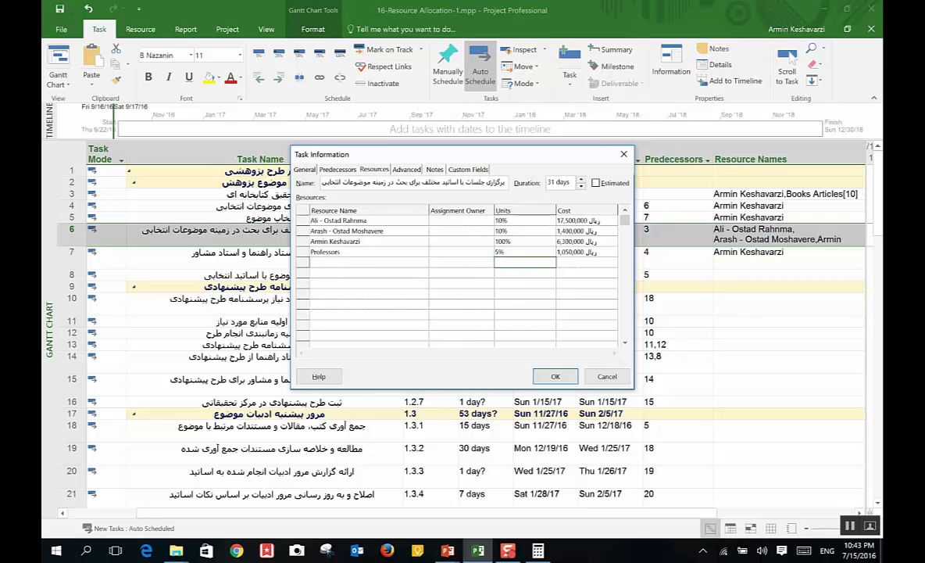
{"action": "left_click", "coordinate": [563, 376]}
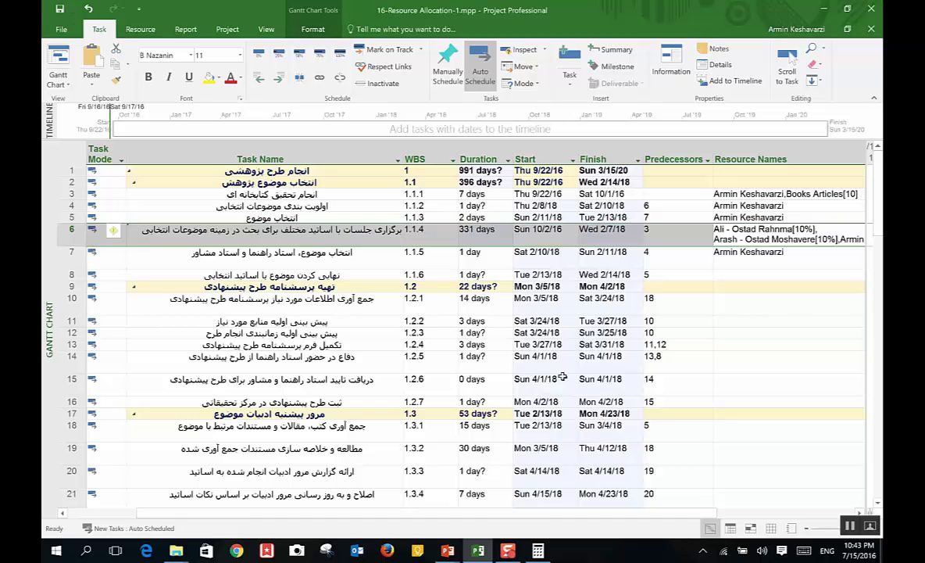
Step: Check task 1.1.4's duration in its Task Information, then close the dialog
{"action": "left_click", "coordinate": [471, 235]}
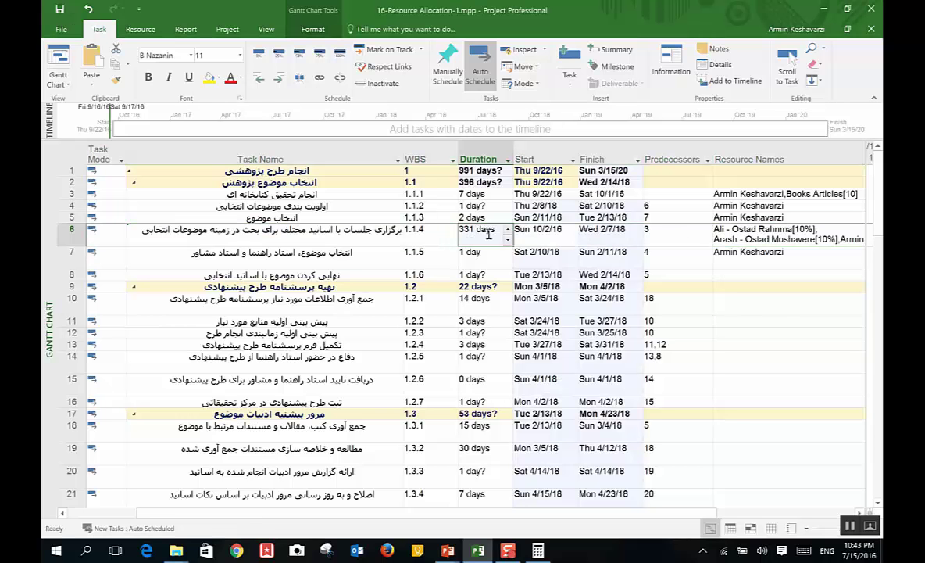
{"action": "double_click", "coordinate": [759, 239]}
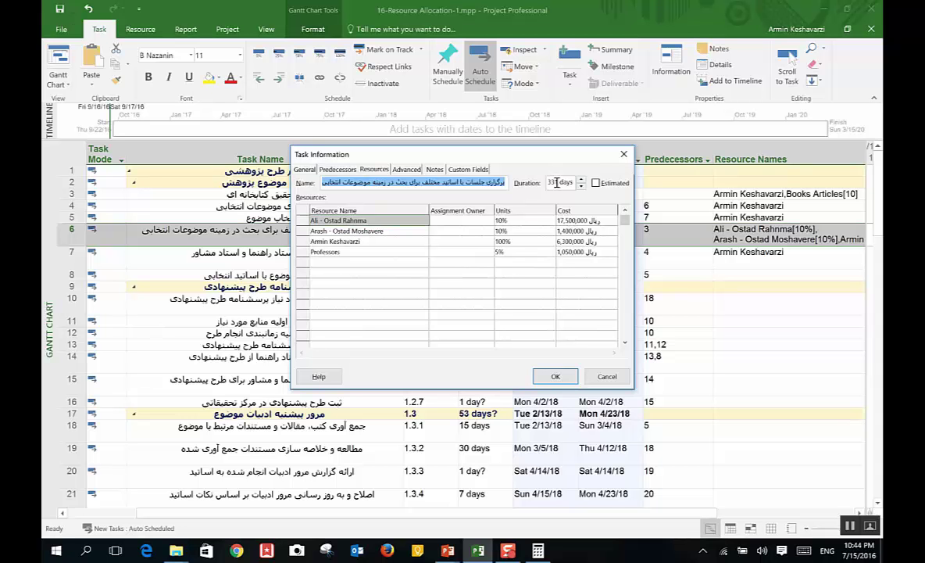
{"action": "key", "text": "Tab"}
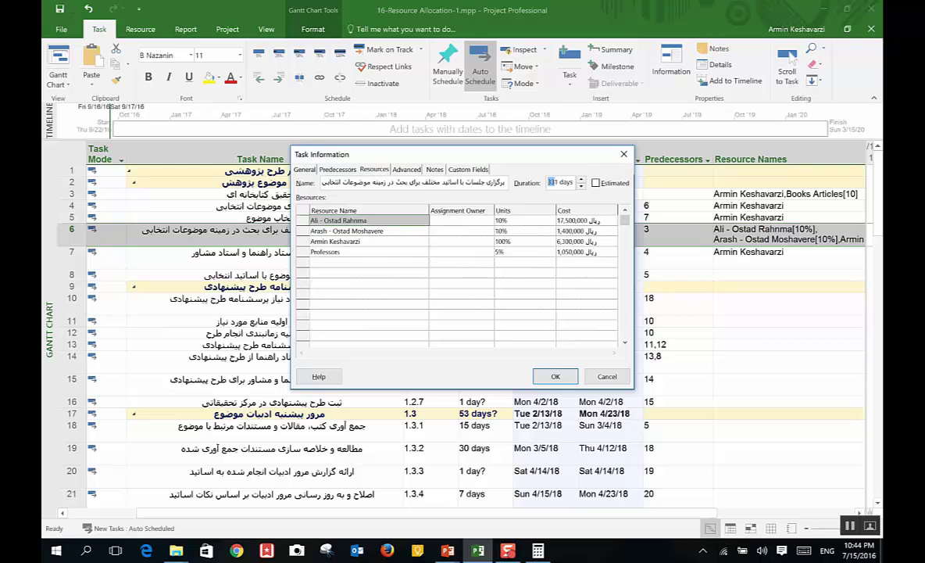
{"action": "key", "text": "Return"}
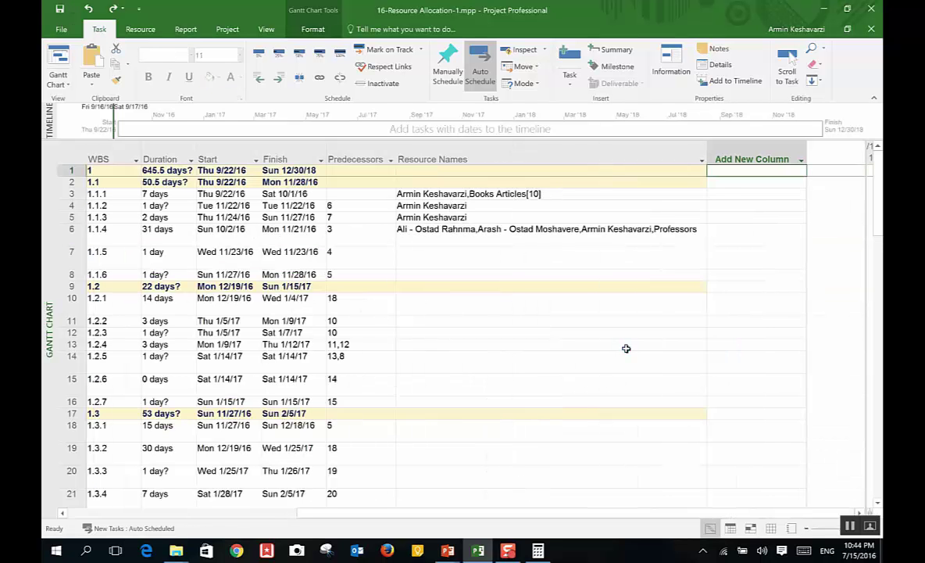
Step: Look over task 1.1.4's resource checklist and close it unchanged
{"action": "left_click", "coordinate": [470, 242]}
{"action": "left_click", "coordinate": [628, 354]}
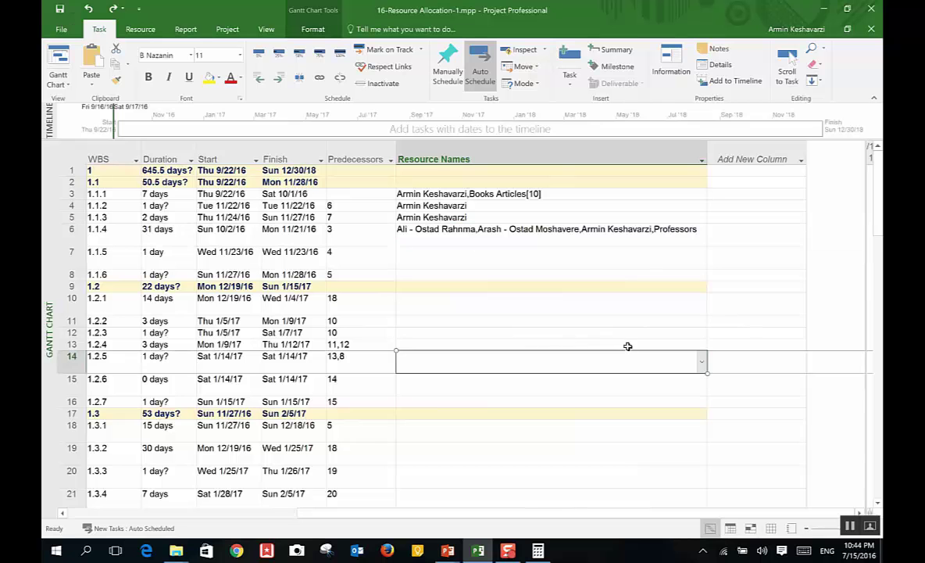
{"action": "left_click", "coordinate": [520, 235]}
{"action": "left_click", "coordinate": [702, 233]}
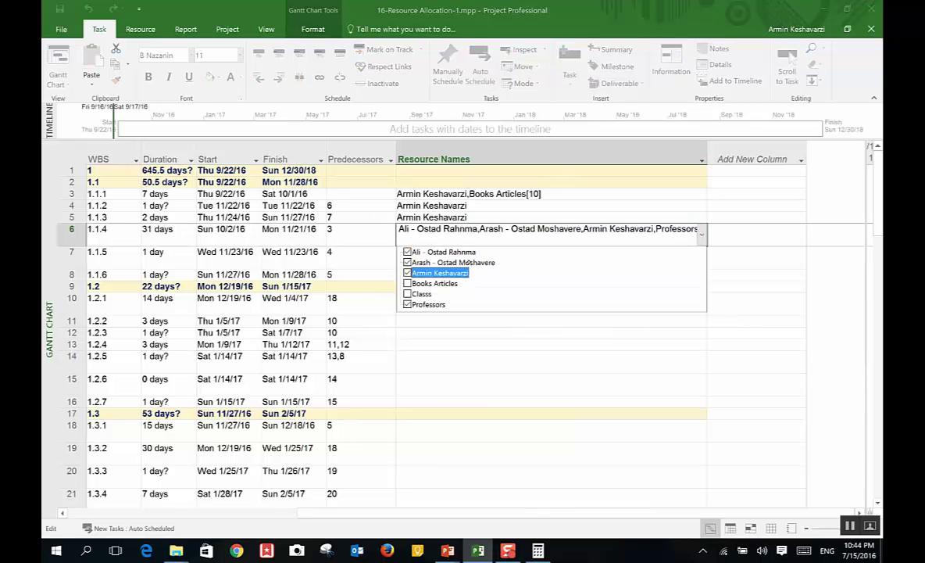
{"action": "left_click", "coordinate": [157, 229]}
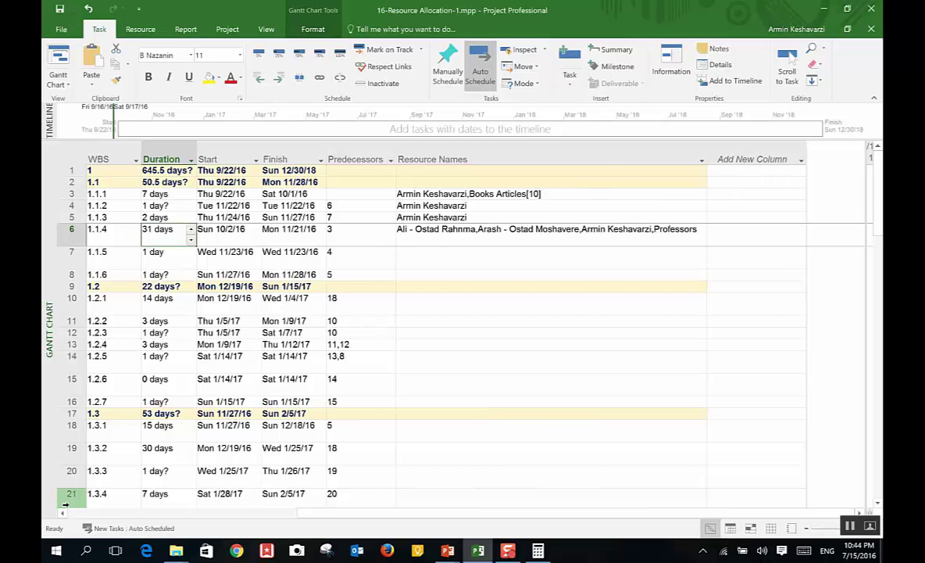
Step: Select the whole Task Mode column and set every task to Manually Scheduled
{"action": "scroll", "coordinate": [153, 243], "scroll_direction": "left", "scroll_amount": 5}
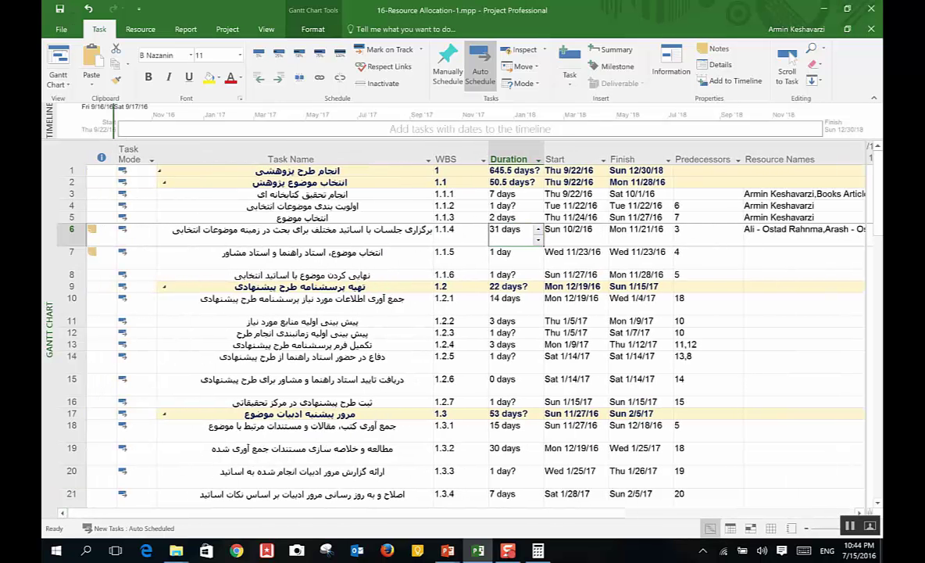
{"action": "left_click", "coordinate": [129, 154]}
{"action": "left_click", "coordinate": [447, 62]}
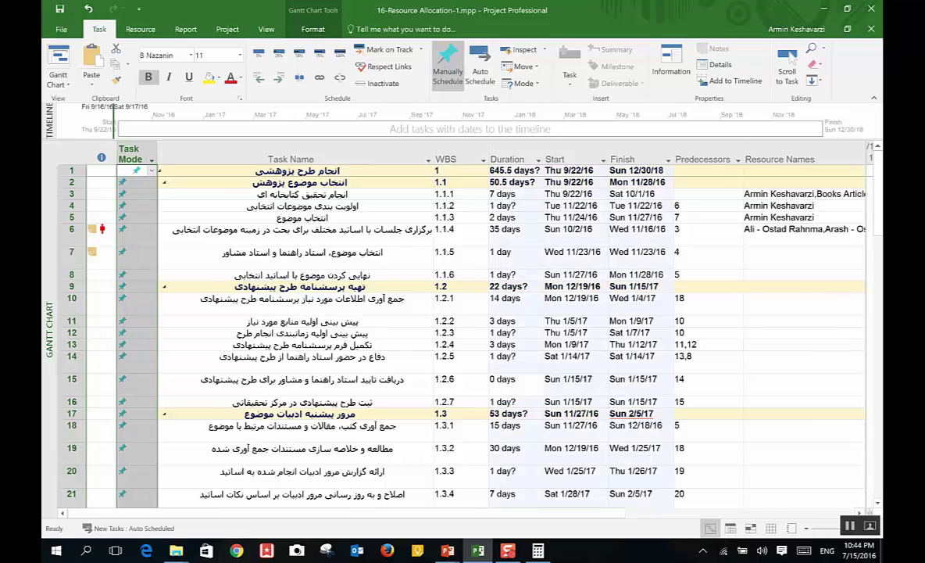
{"action": "left_click", "coordinate": [781, 235]}
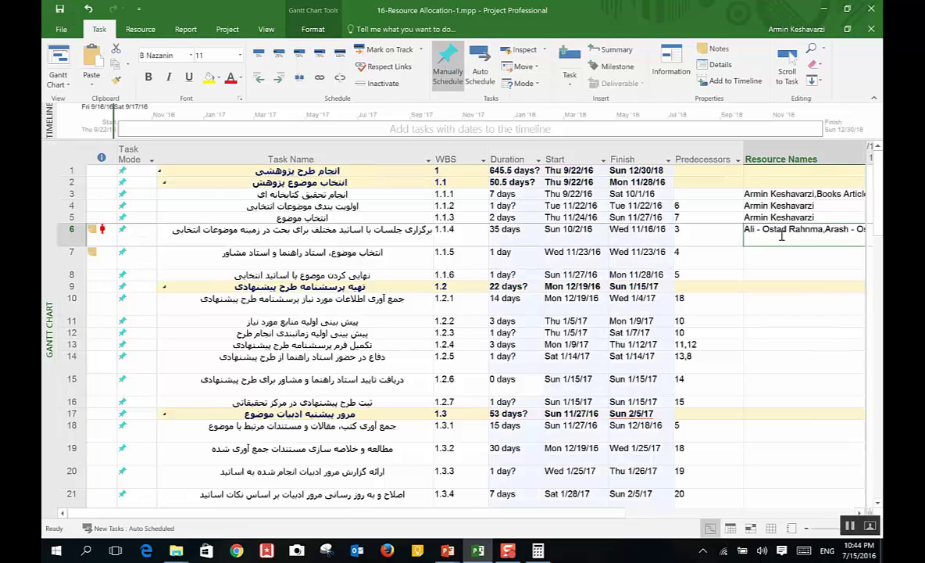
Step: Set task 1.1.4's units to 10% for both advisers and 5% for Professors
{"action": "double_click", "coordinate": [505, 232]}
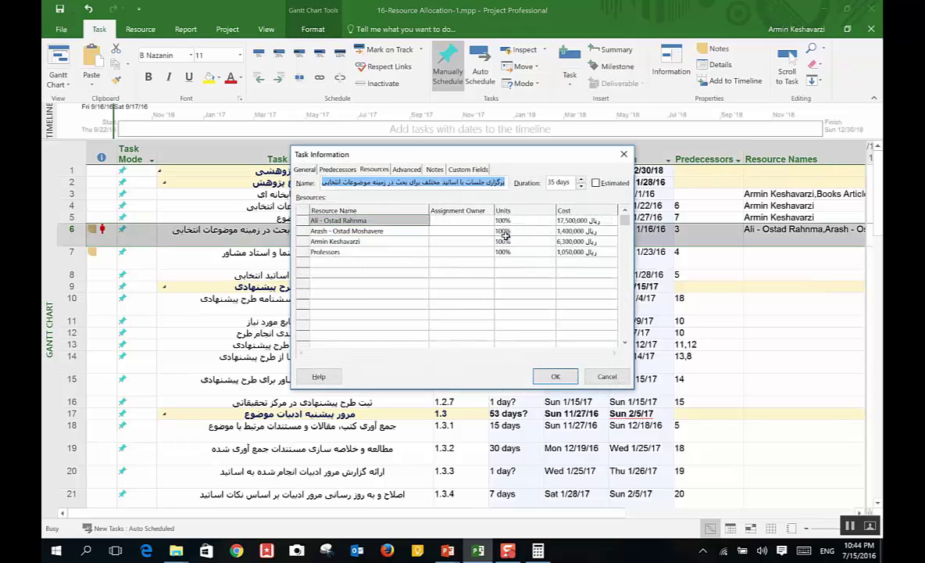
{"action": "left_click", "coordinate": [539, 221]}
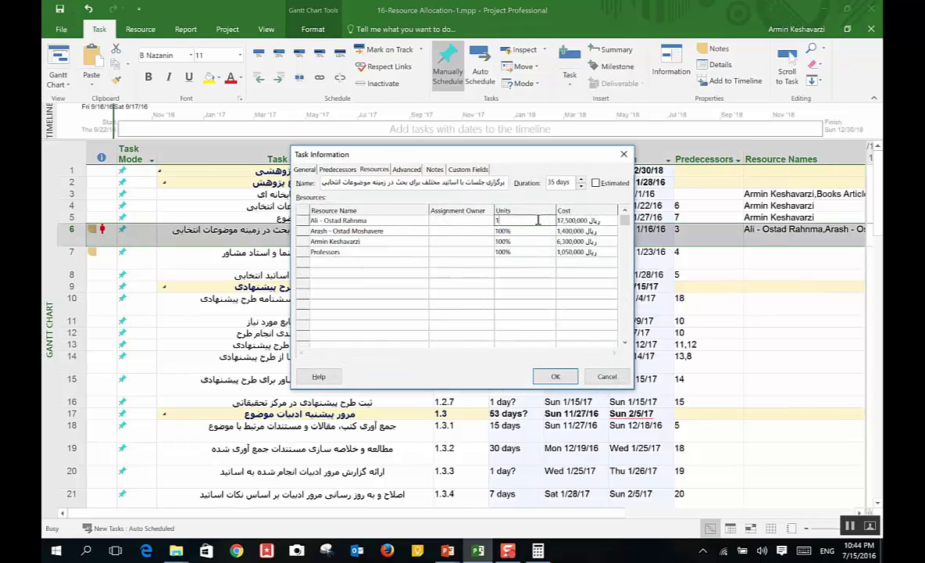
{"action": "type", "text": "10"}
{"action": "key", "text": "Return"}
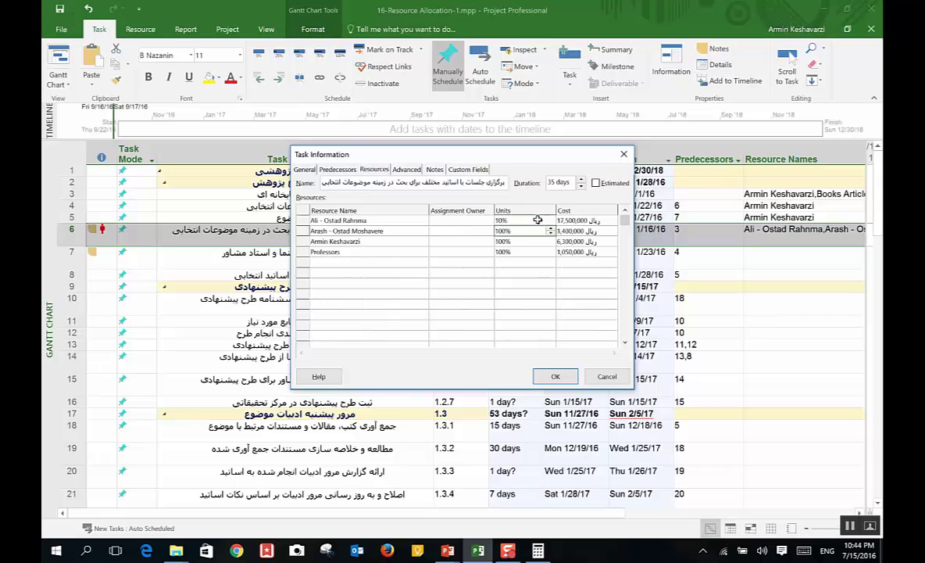
{"action": "type", "text": "10"}
{"action": "key", "text": "Return"}
{"action": "key", "text": "Return"}
{"action": "key", "text": "Return"}
{"action": "key", "text": "Up"}
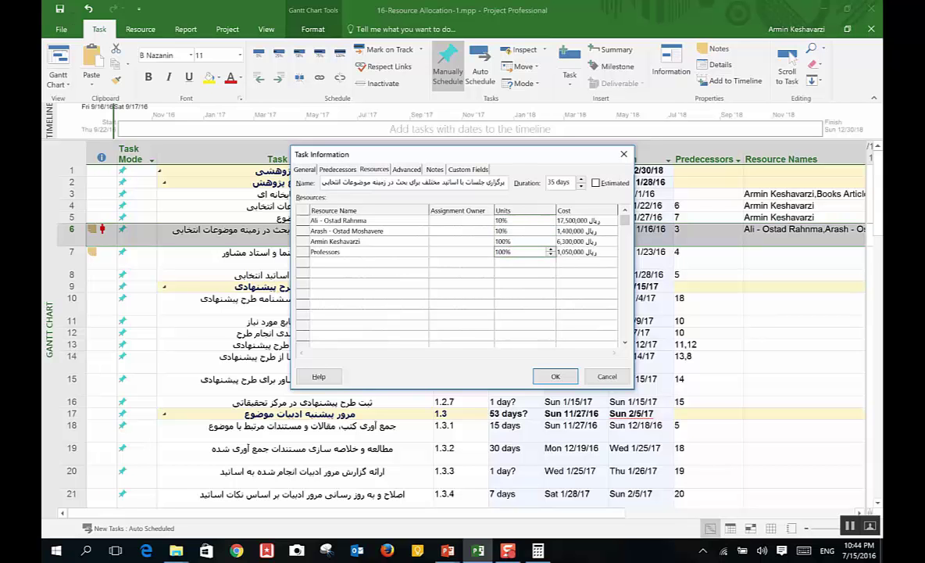
{"action": "type", "text": "5"}
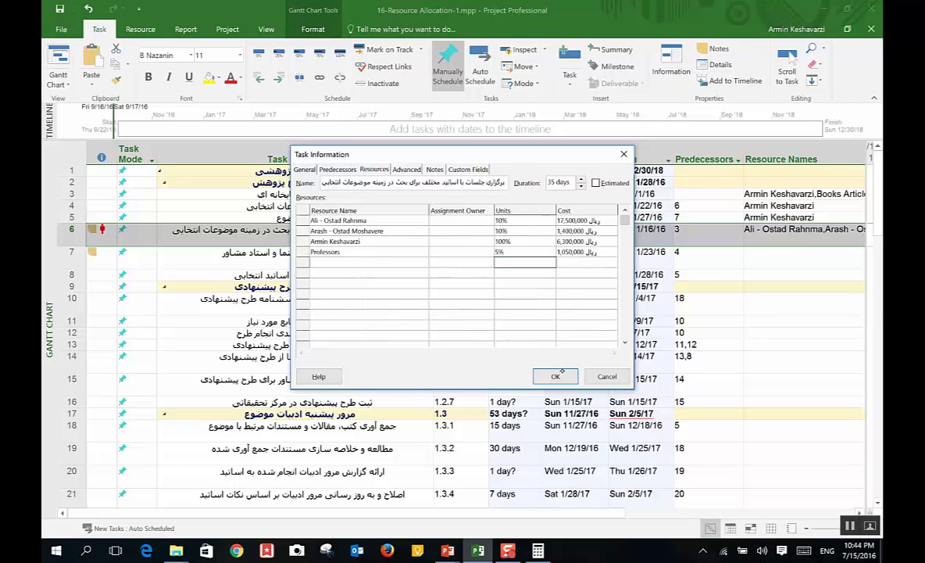
{"action": "left_click", "coordinate": [555, 376]}
Step: Review task 1.1.4's details, then set its duration to 31 days
{"action": "left_click", "coordinate": [532, 236]}
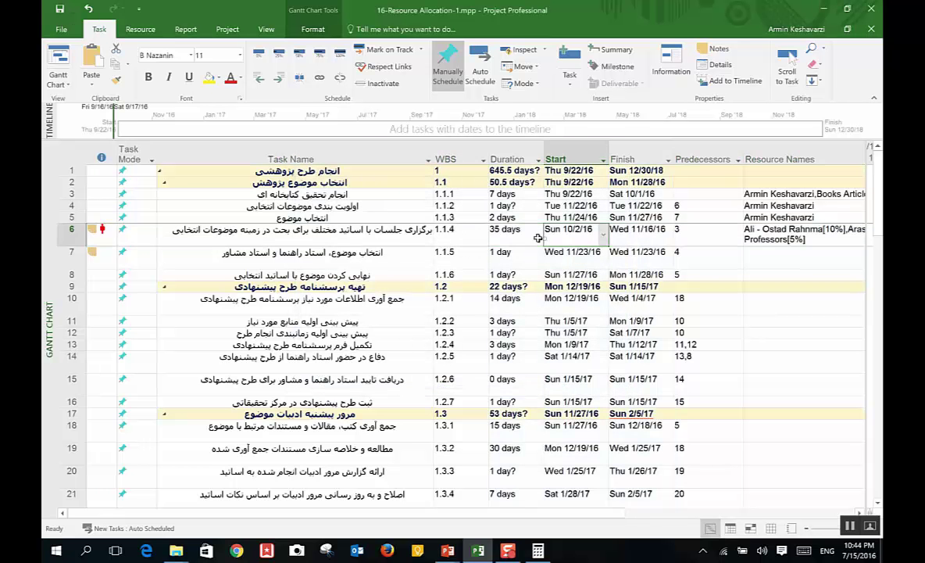
{"action": "double_click", "coordinate": [516, 231]}
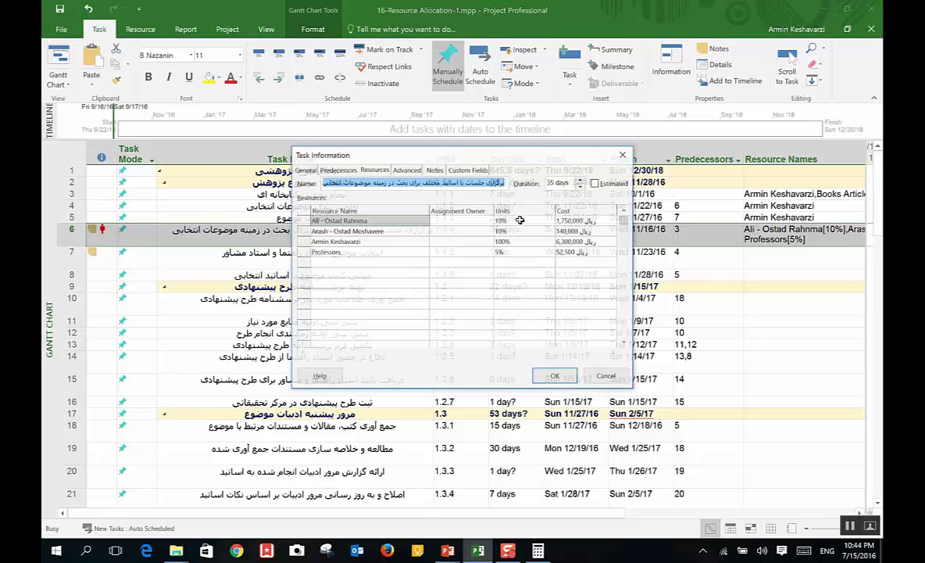
{"action": "left_click", "coordinate": [591, 370]}
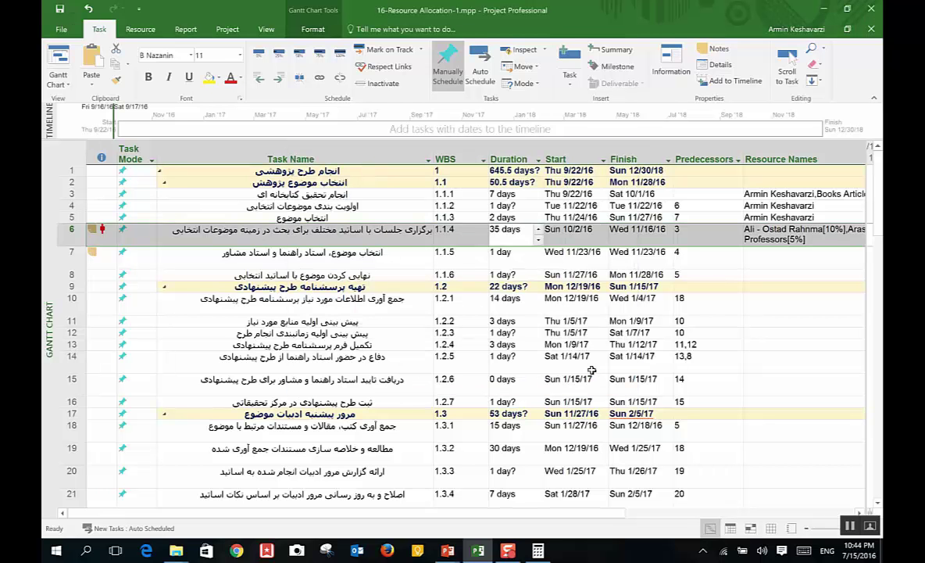
{"action": "type", "text": "31"}
{"action": "key", "text": "Return"}
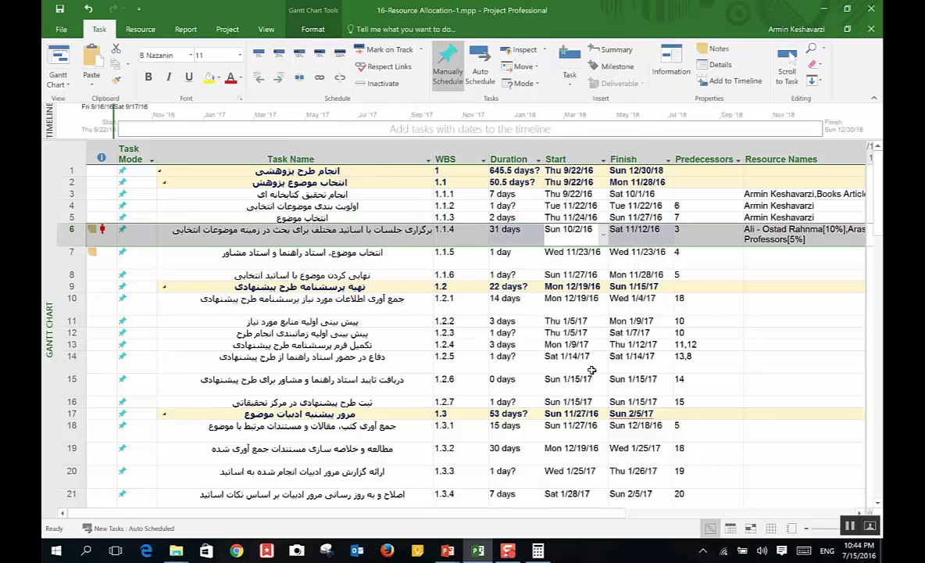
Step: Shorten task 1.1.4 to 3 days, checking its start date and resource names
{"action": "left_click", "coordinate": [344, 379]}
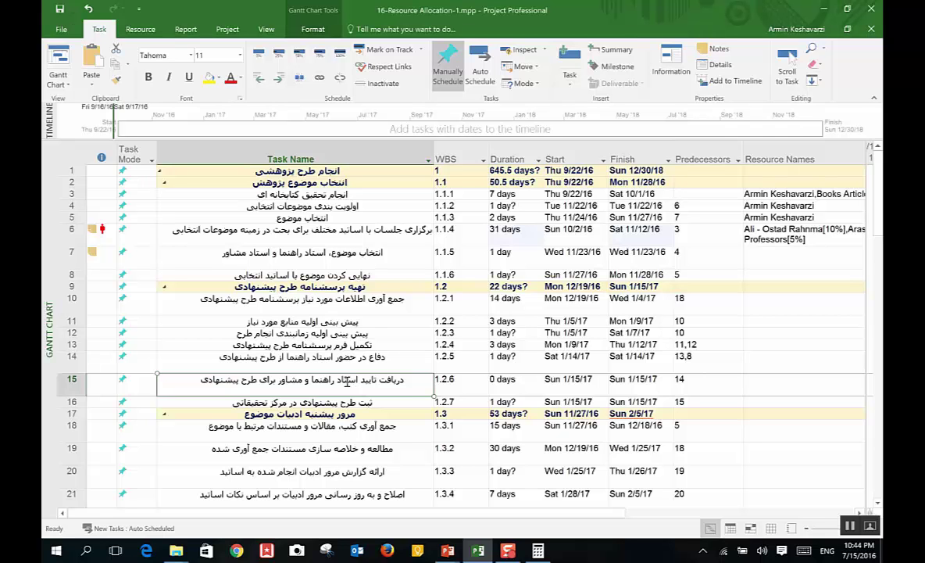
{"action": "left_click", "coordinate": [507, 229]}
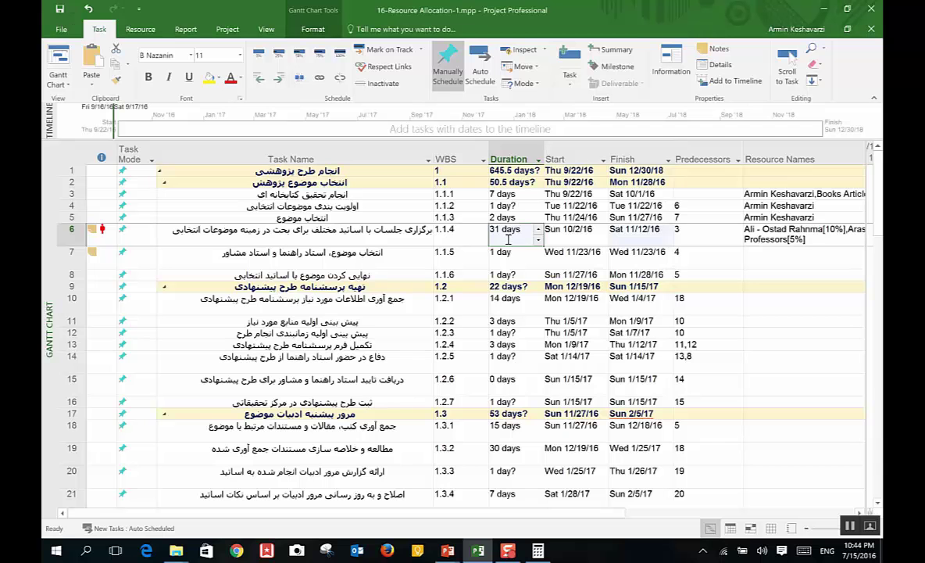
{"action": "left_click", "coordinate": [785, 226]}
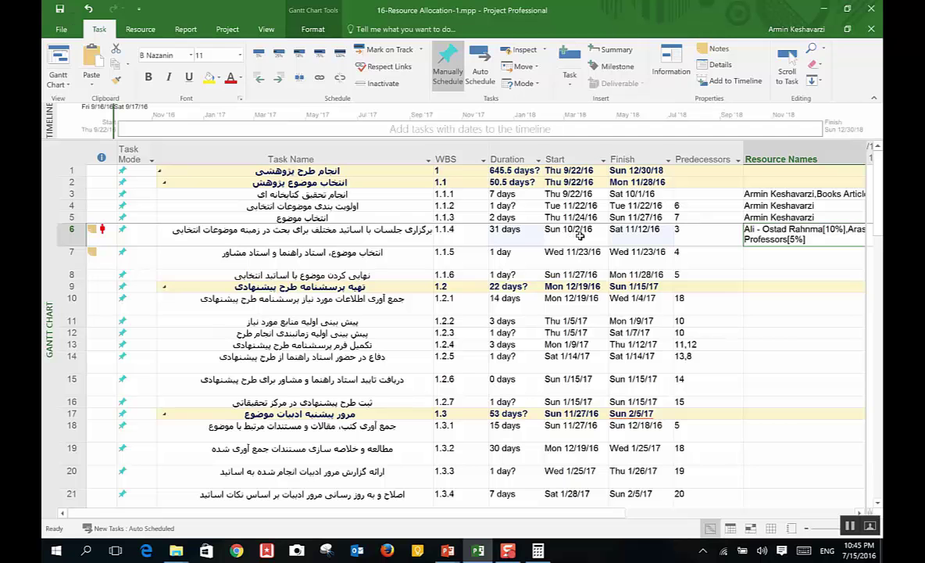
{"action": "left_click", "coordinate": [576, 234]}
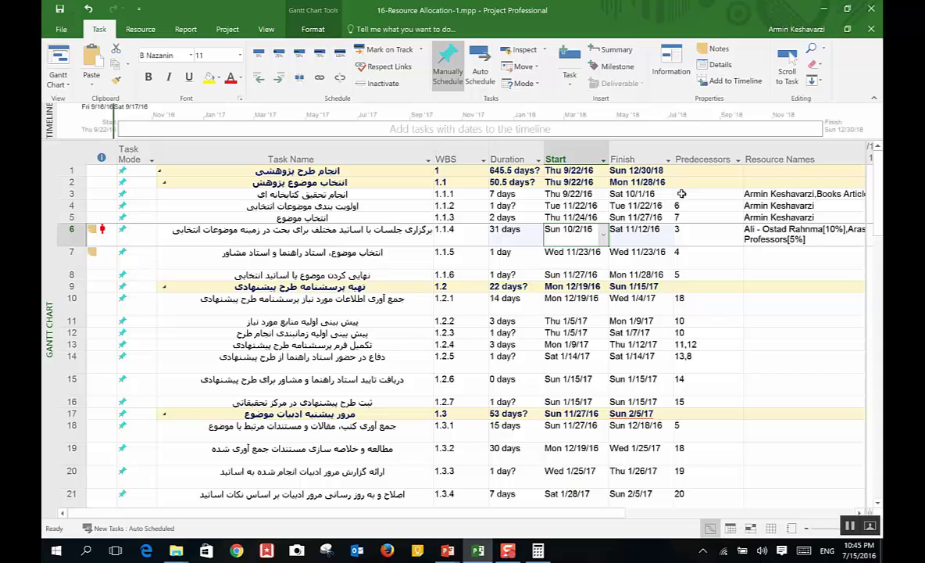
{"action": "left_click", "coordinate": [796, 240]}
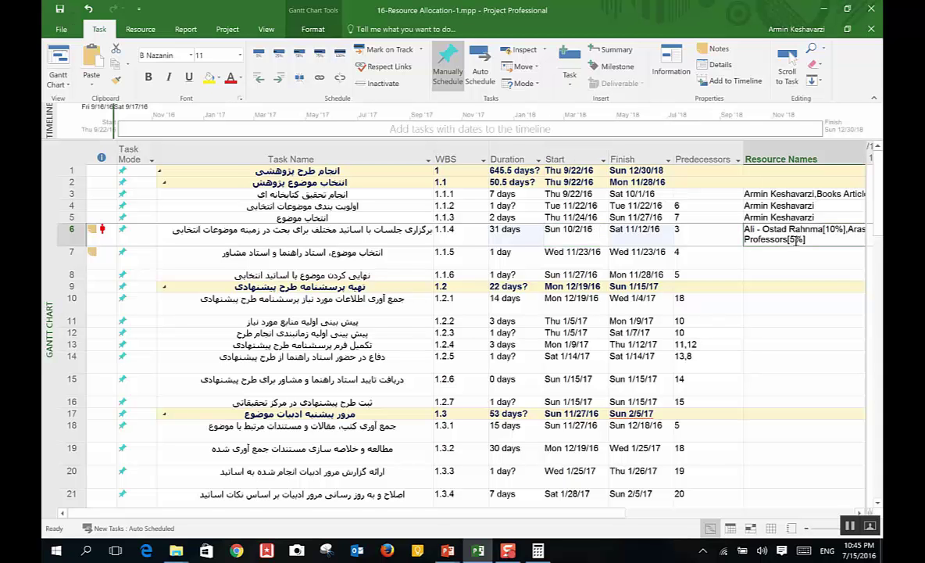
{"action": "left_click", "coordinate": [532, 234]}
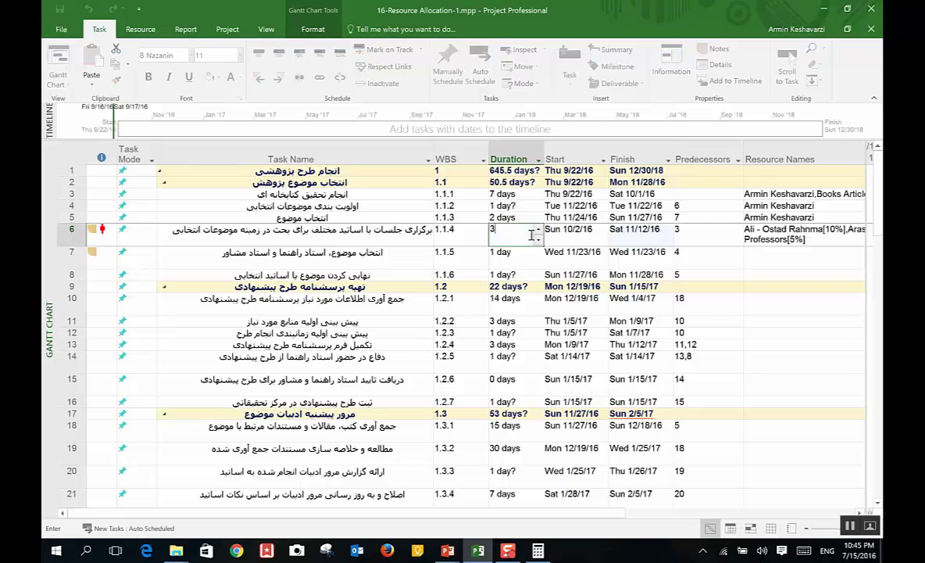
{"action": "type", "text": "3"}
{"action": "key", "text": "Return"}
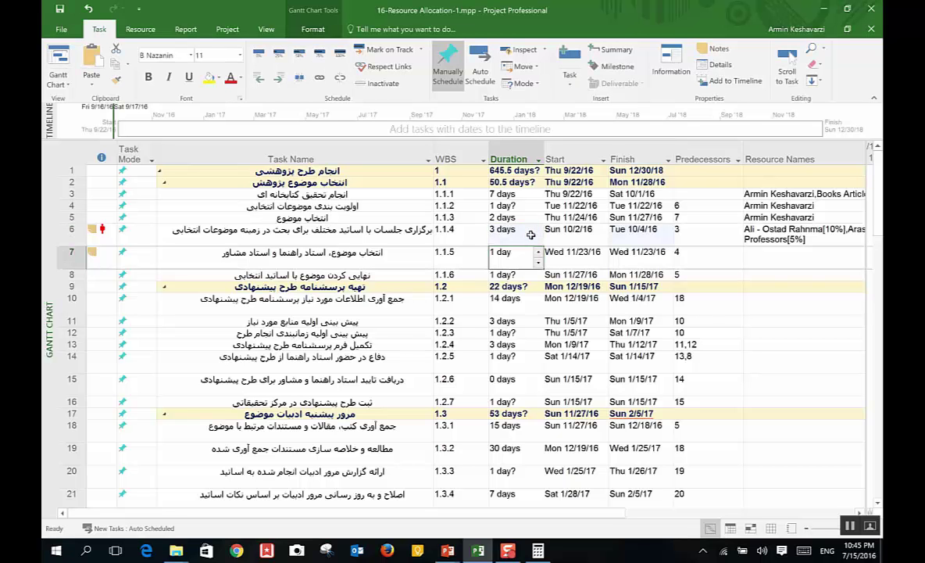
{"action": "left_click", "coordinate": [579, 229]}
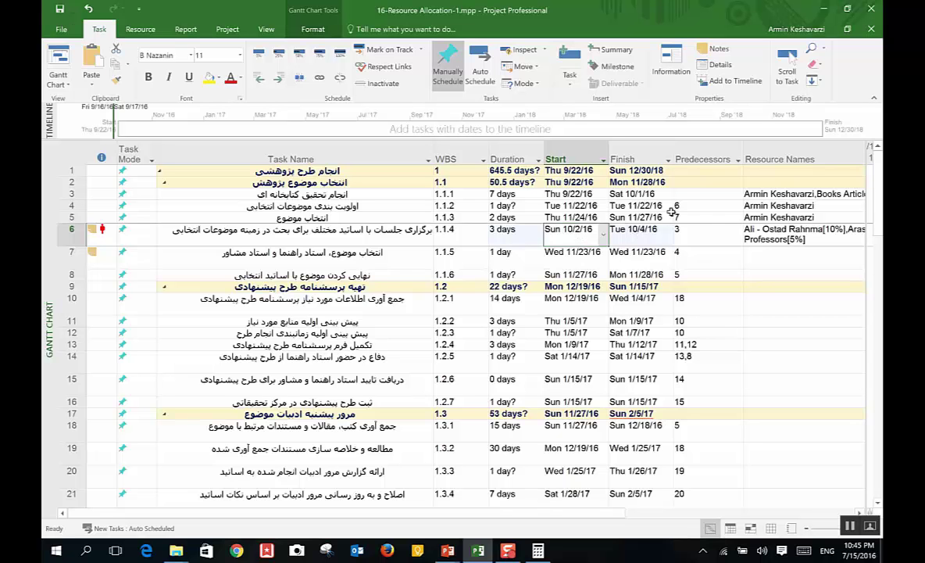
{"action": "left_click", "coordinate": [770, 273]}
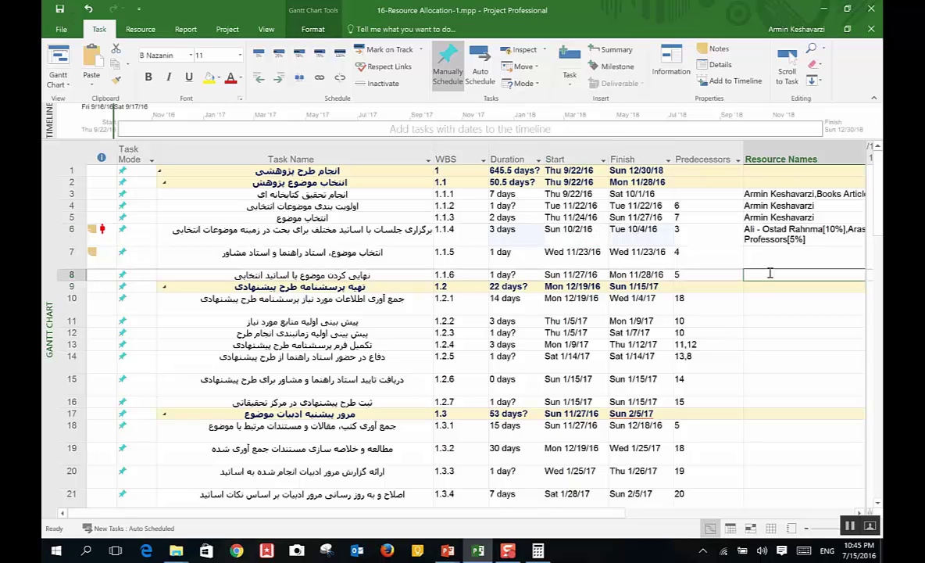
{"action": "left_click", "coordinate": [822, 237]}
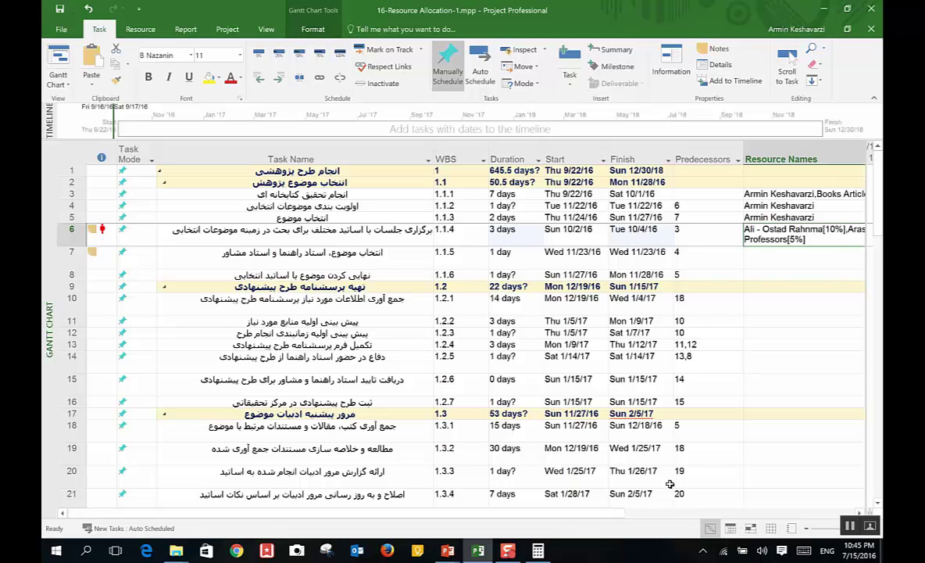
Step: Assign one team member to task 1.1.5 at 100% units
{"action": "double_click", "coordinate": [781, 251]}
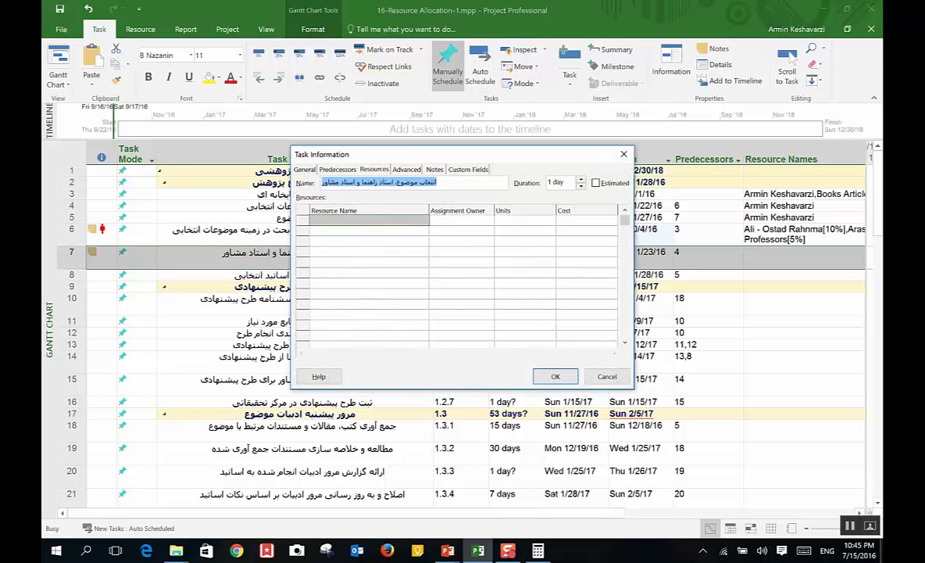
{"action": "left_click", "coordinate": [367, 220]}
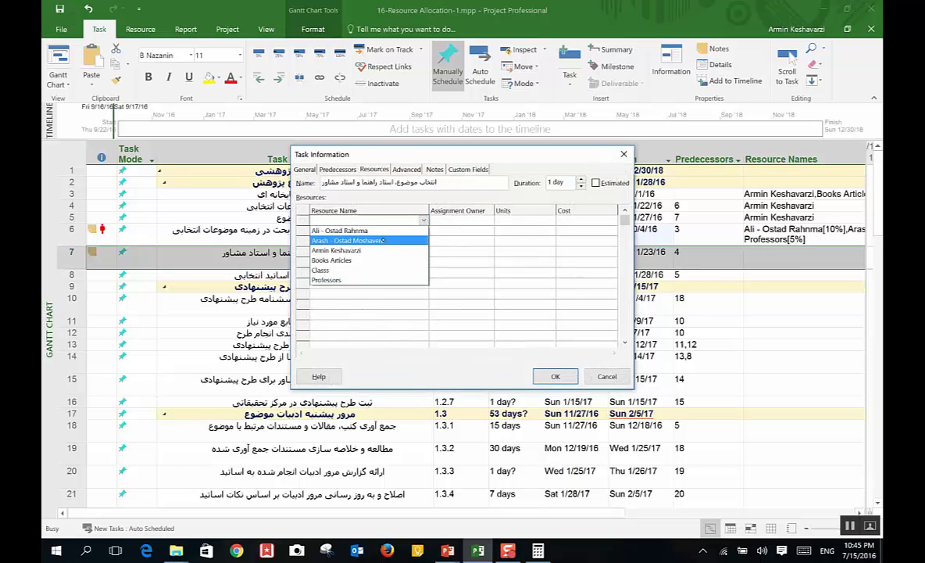
{"action": "left_click", "coordinate": [344, 250]}
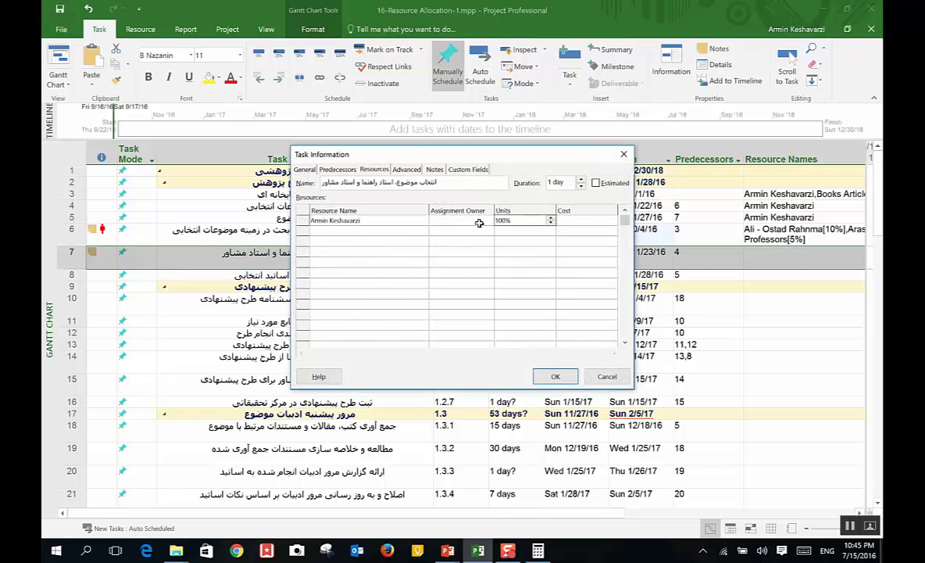
{"action": "left_click", "coordinate": [375, 231]}
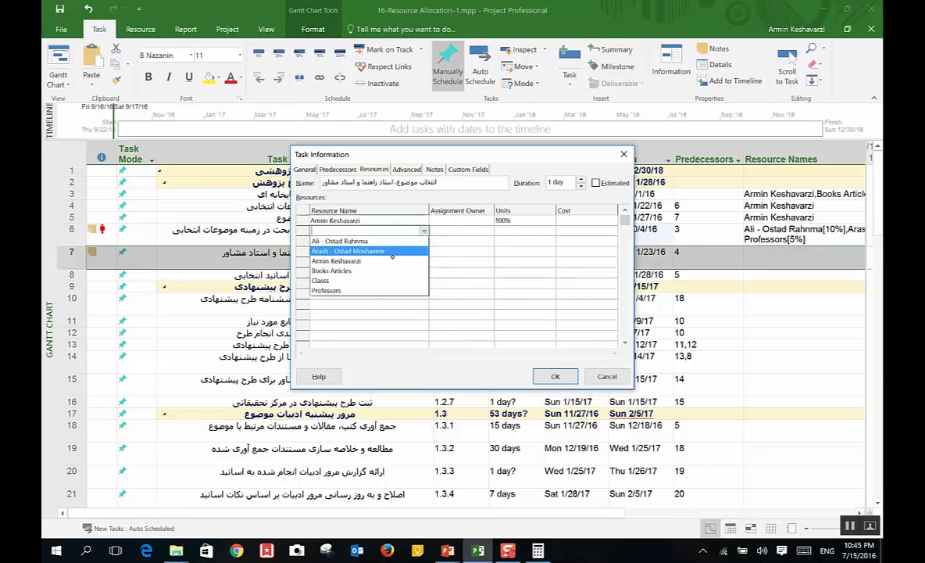
{"action": "key", "text": "Escape"}
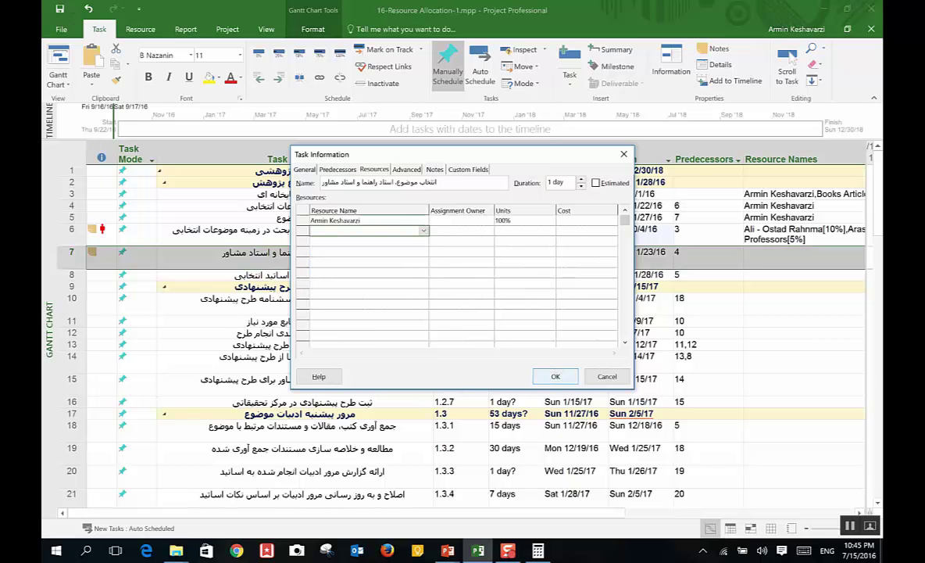
{"action": "left_click", "coordinate": [543, 378]}
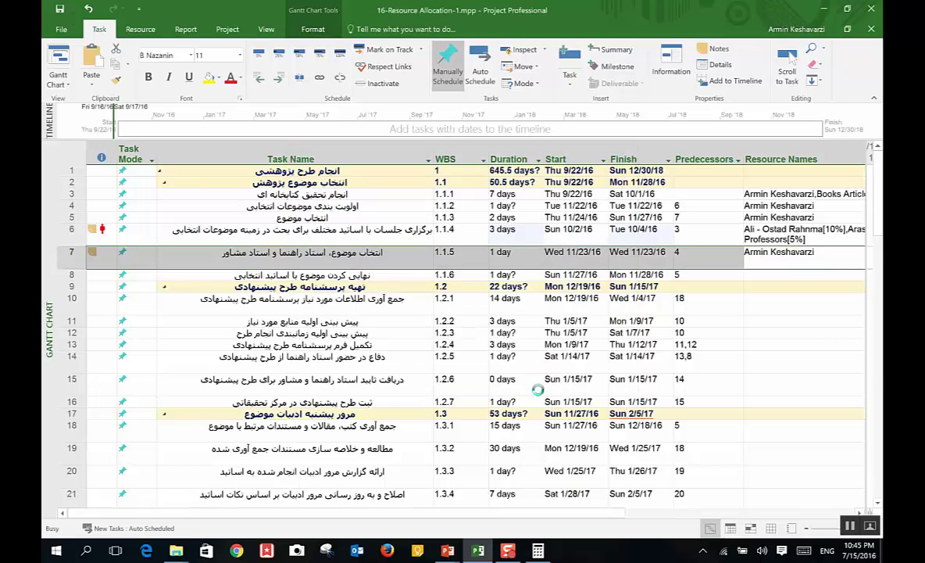
Step: Open task 1.1.6's details and close them without adding resources
{"action": "double_click", "coordinate": [780, 274]}
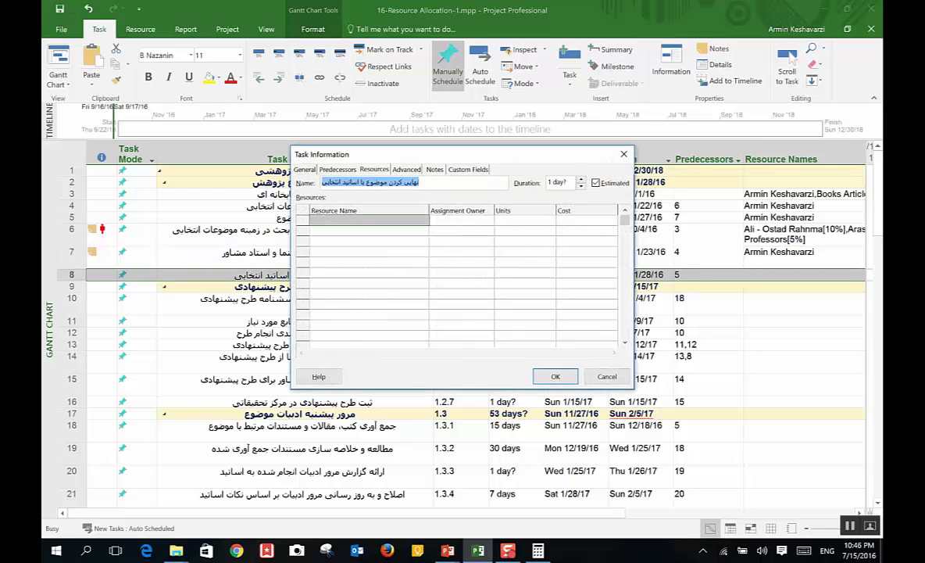
{"action": "key", "text": "Escape"}
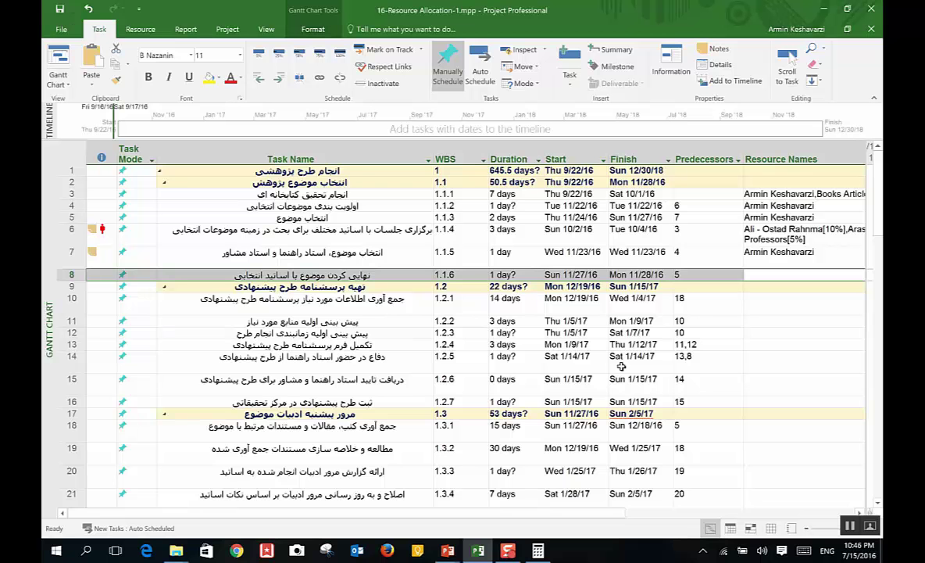
{"action": "left_click", "coordinate": [798, 302]}
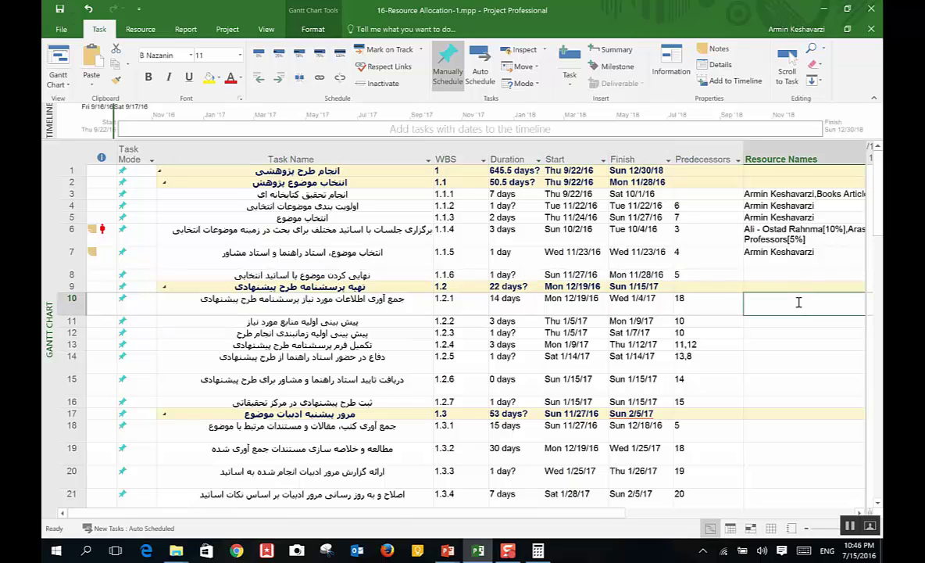
Step: Open 16-Resource Allocation-2.mpp from the lesson files folder
{"action": "mouse_move", "coordinate": [176, 551]}
{"action": "left_click", "coordinate": [348, 412]}
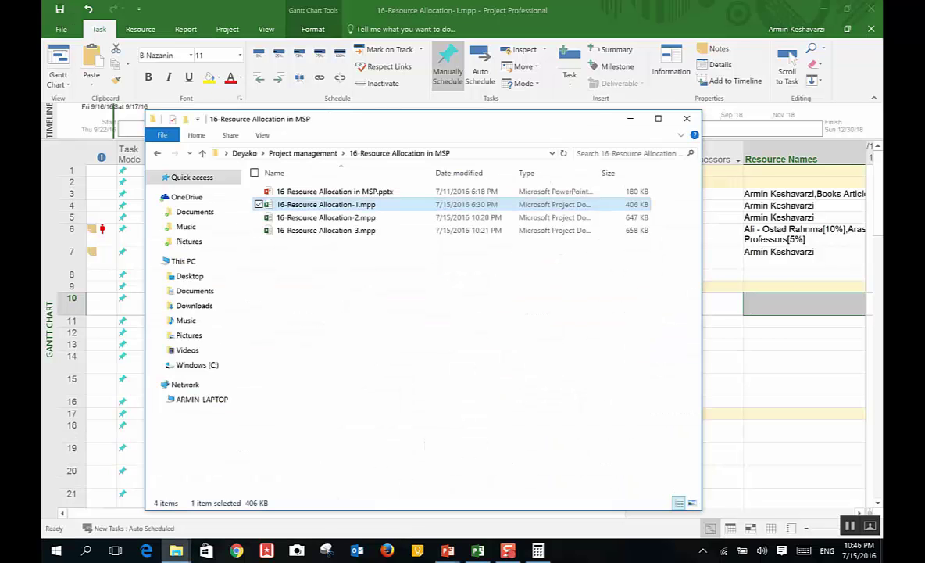
{"action": "double_click", "coordinate": [344, 217]}
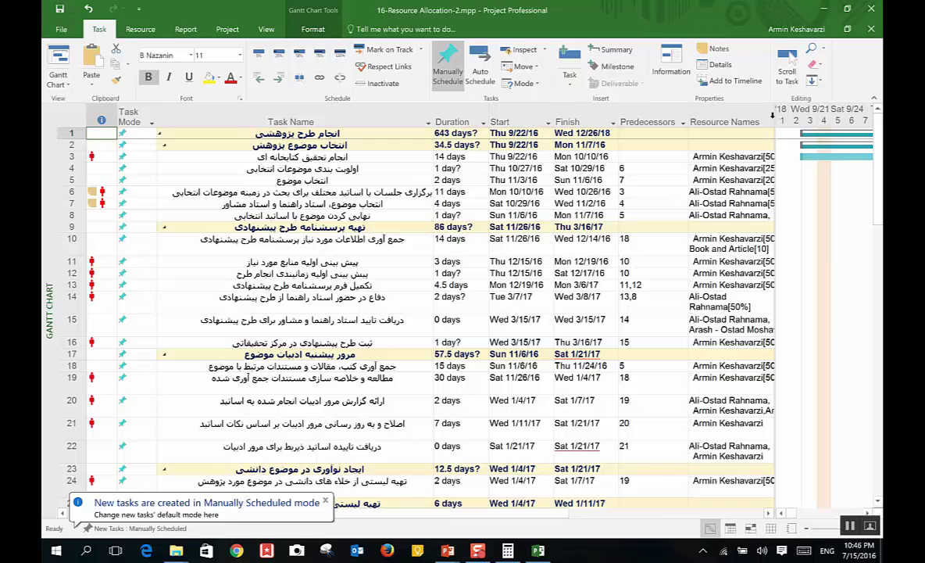
Step: Widen the task table to show full resource names, review overallocations, and open Leveling Options
{"action": "left_click_drag", "start_coordinate": [777, 119], "coordinate": [821, 119]}
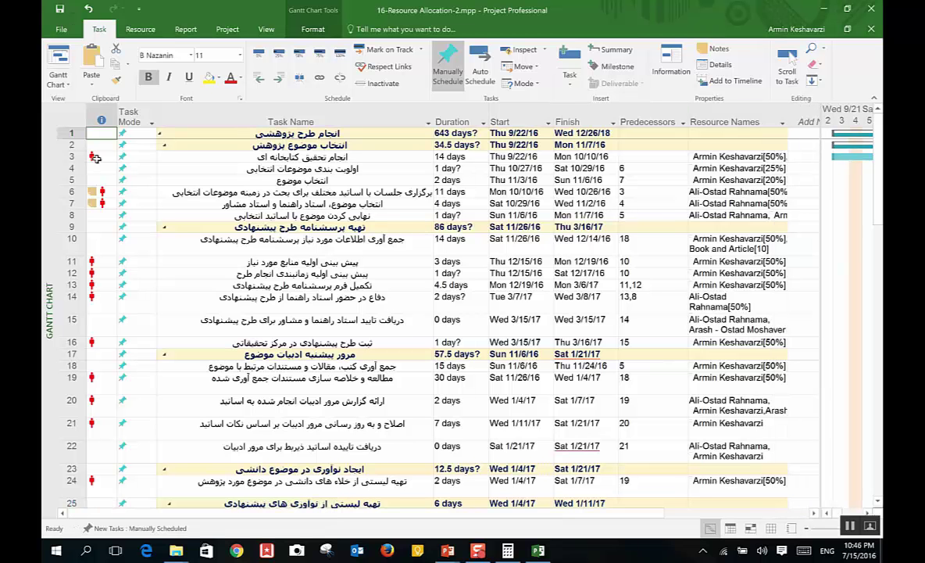
{"action": "mouse_move", "coordinate": [93, 156]}
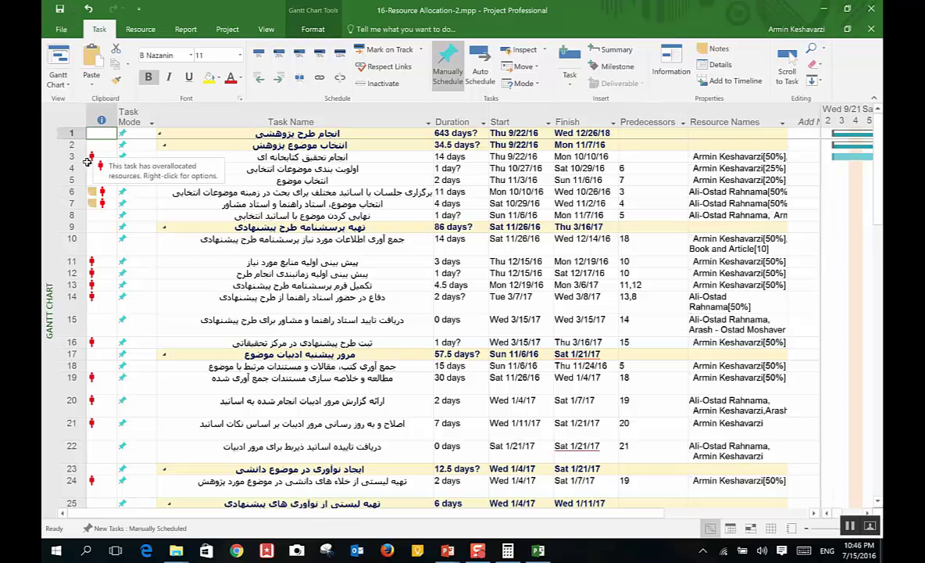
{"action": "left_click", "coordinate": [714, 156]}
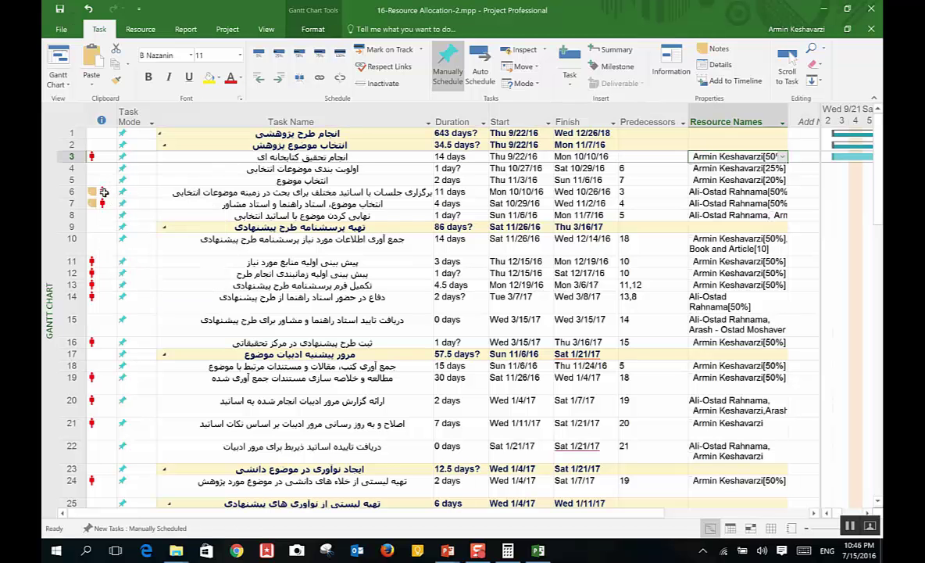
{"action": "mouse_move", "coordinate": [104, 191]}
{"action": "left_click", "coordinate": [714, 273]}
{"action": "left_click", "coordinate": [703, 167]}
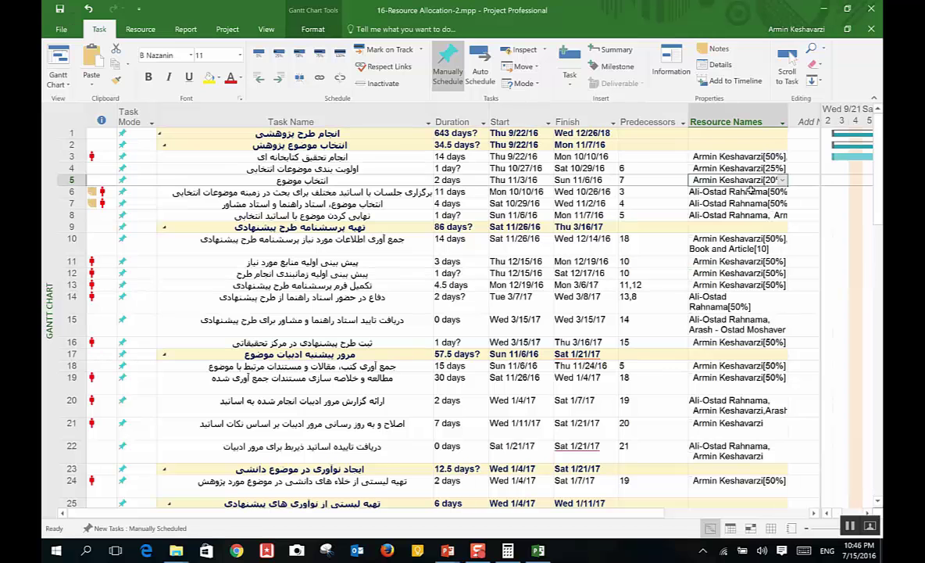
{"action": "left_click", "coordinate": [762, 156]}
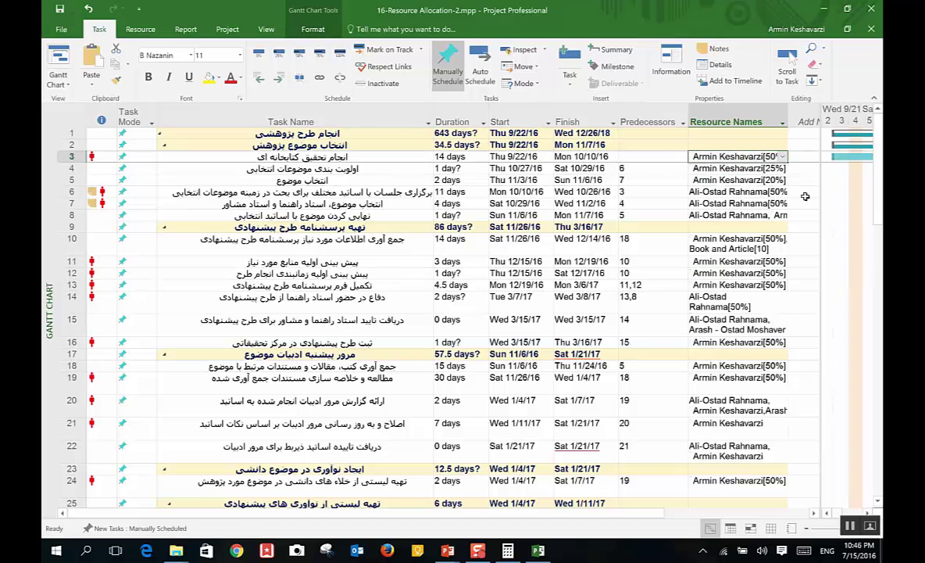
{"action": "scroll", "coordinate": [881, 186], "scroll_direction": "down", "scroll_amount": 1}
{"action": "scroll", "coordinate": [879, 225], "scroll_direction": "down", "scroll_amount": 7}
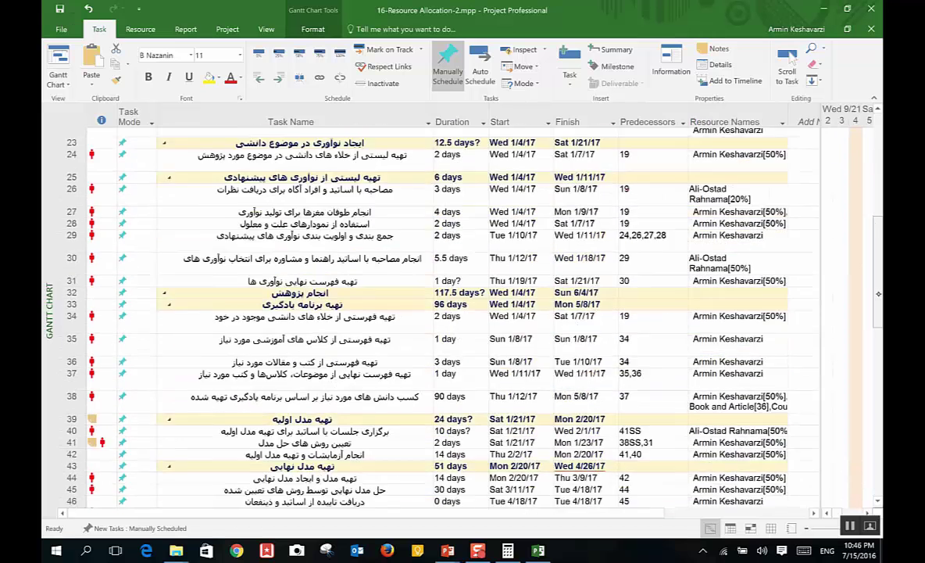
{"action": "scroll", "coordinate": [879, 225], "scroll_direction": "up", "scroll_amount": 8}
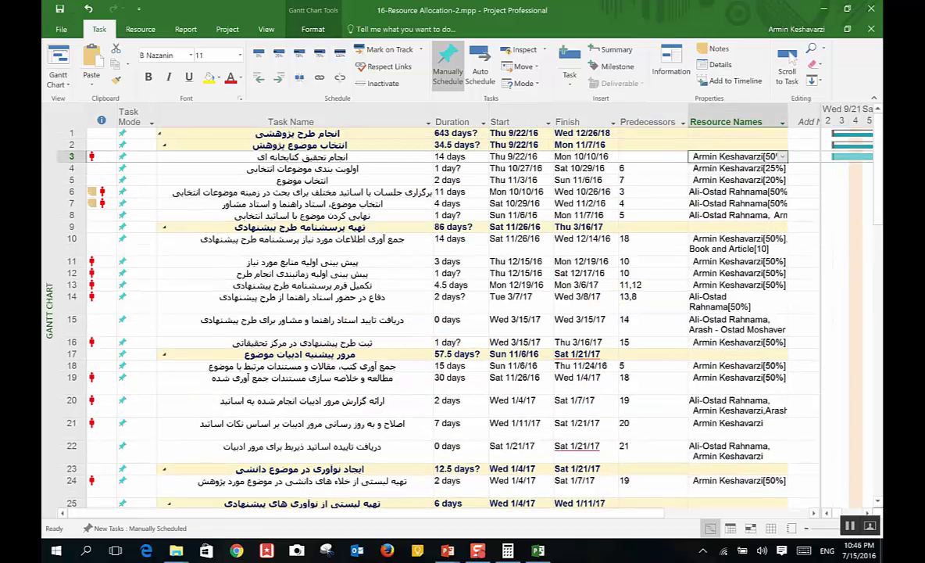
{"action": "left_click", "coordinate": [142, 26]}
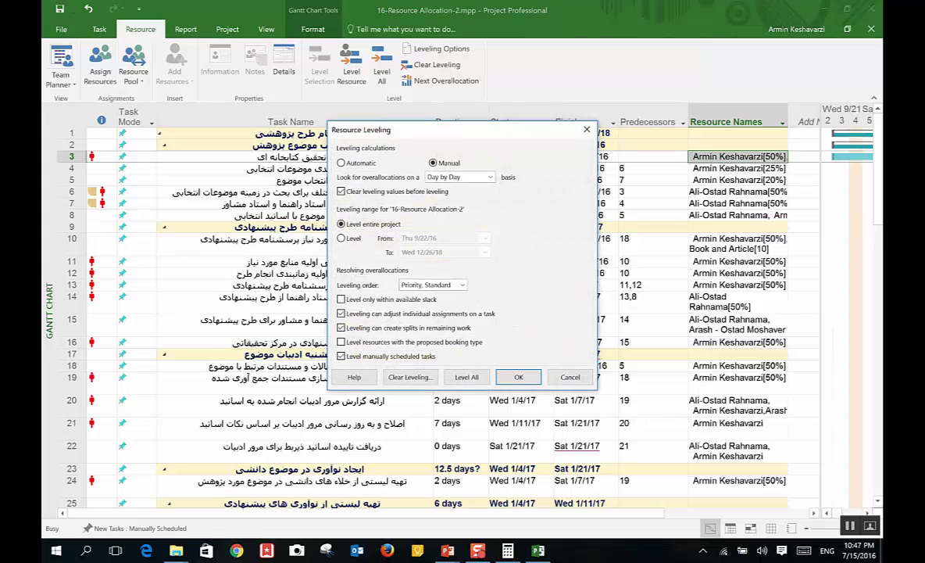
Step: Tick and untick 'Level only within available slack', then accept Resource Leveling with OK
{"action": "left_click", "coordinate": [341, 299]}
{"action": "left_click", "coordinate": [342, 299]}
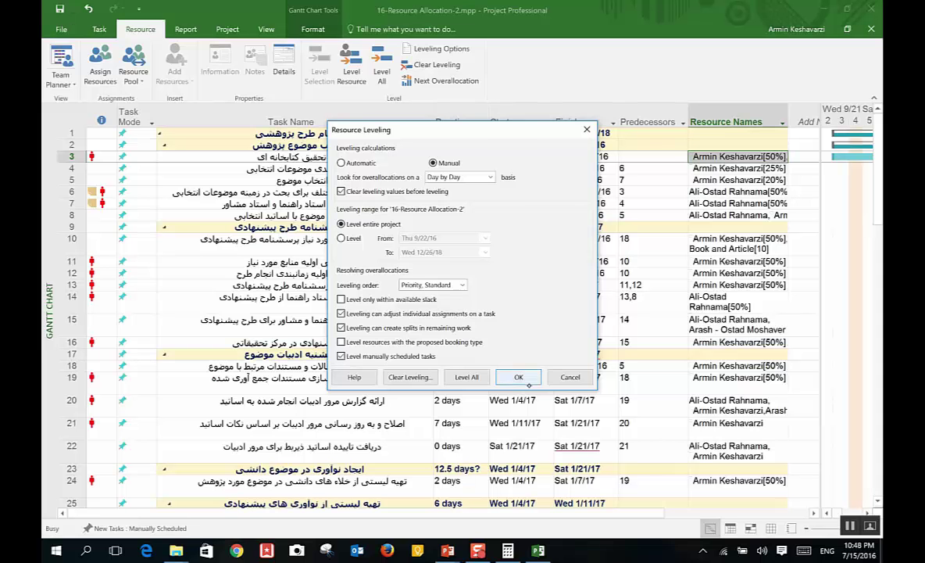
{"action": "left_click", "coordinate": [518, 377]}
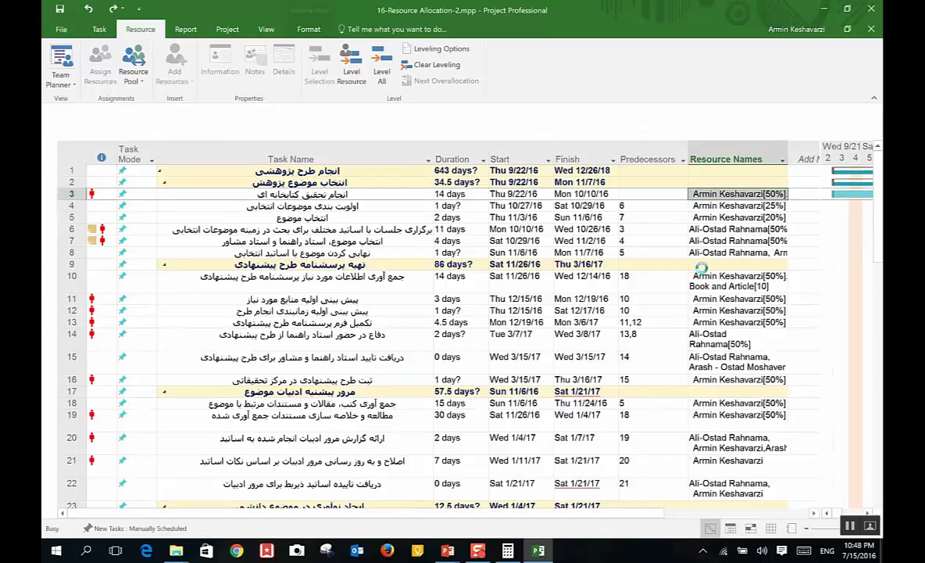
Step: Check the leveling settings of 16-Resource Allocation-1.mpp and close them
{"action": "key", "text": "ctrl+F6"}
{"action": "left_click", "coordinate": [439, 49]}
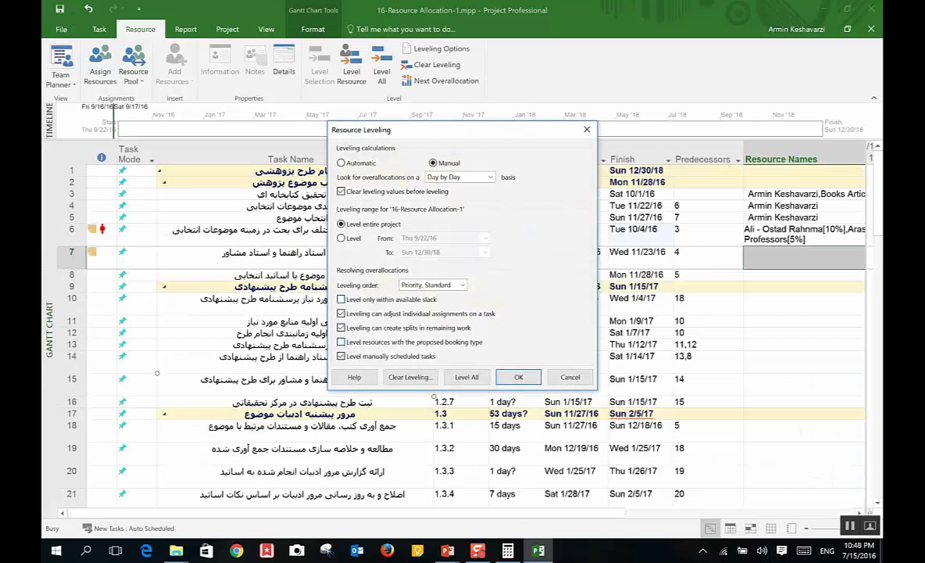
{"action": "left_click", "coordinate": [508, 378]}
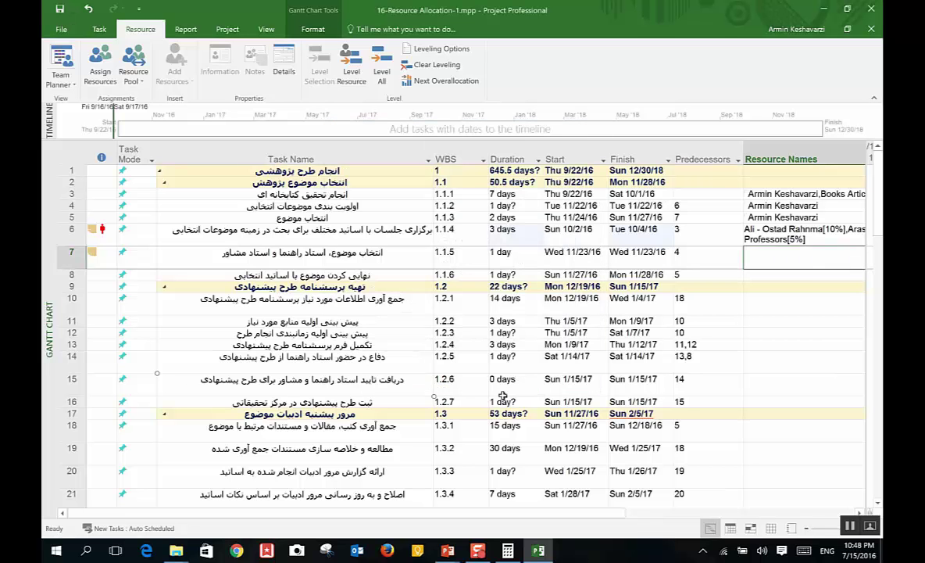
Step: Reopen 16-Resource Allocation-2.mpp from the folder and open its Leveling Options
{"action": "mouse_move", "coordinate": [176, 550]}
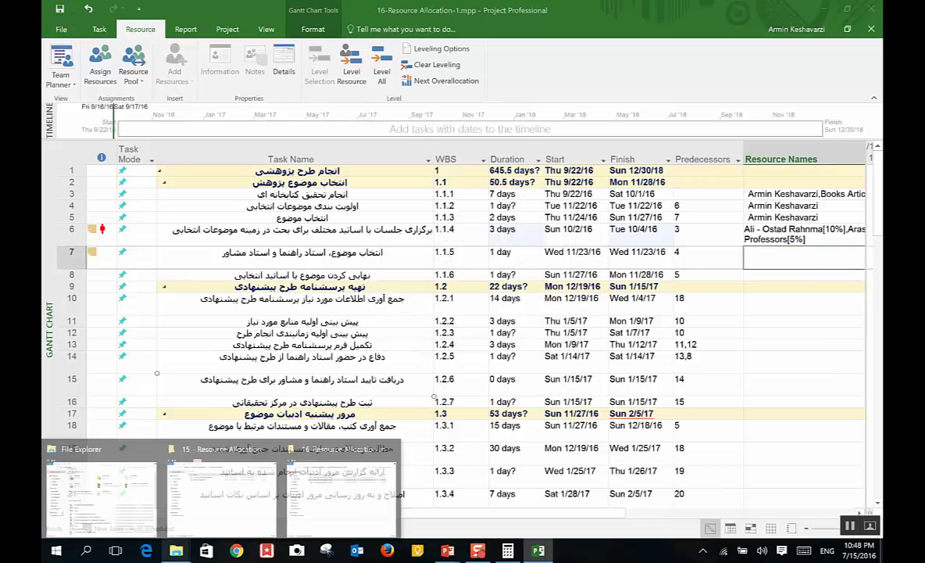
{"action": "left_click", "coordinate": [234, 481]}
{"action": "double_click", "coordinate": [406, 216]}
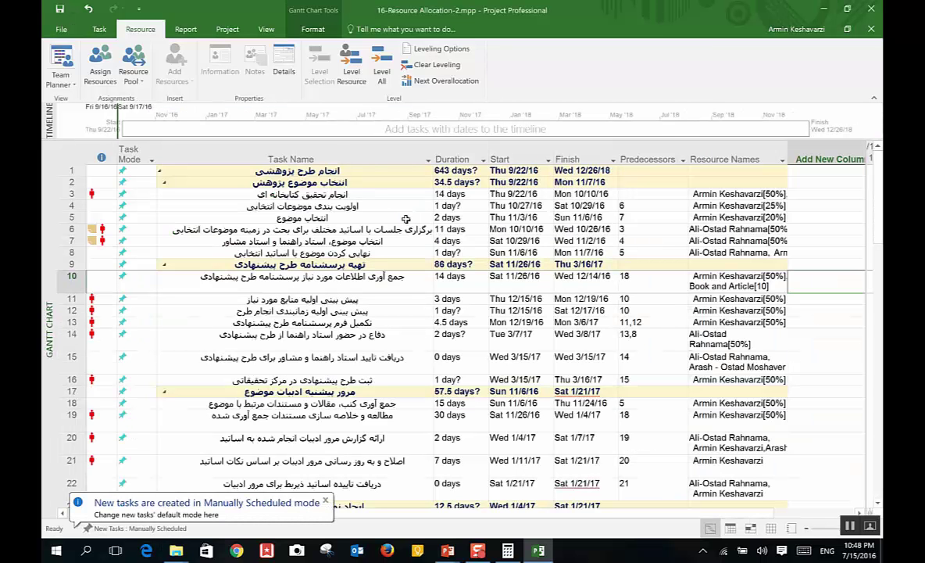
{"action": "left_click", "coordinate": [438, 49]}
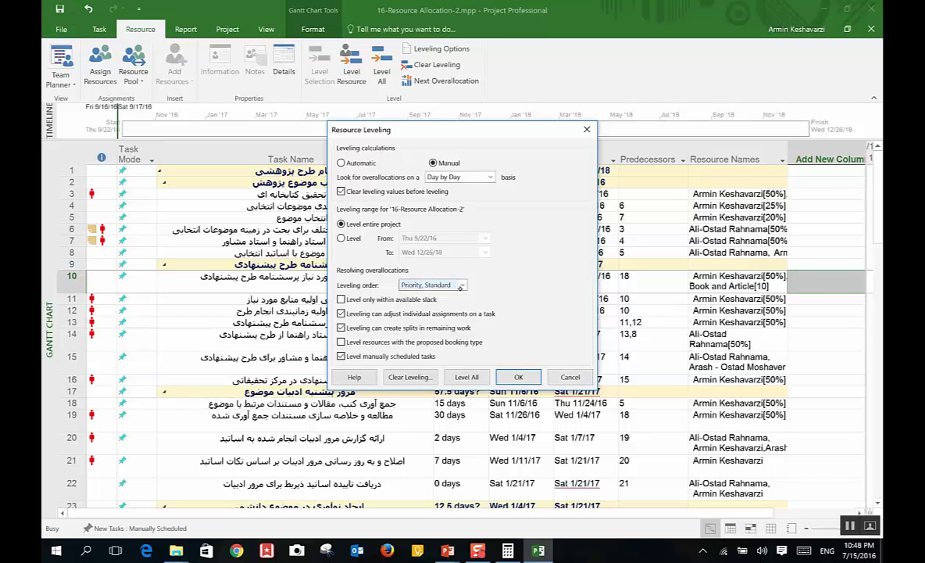
Step: Switch leveling order to ID Only and back to Priority, Standard, then open task 4's details
{"action": "left_click", "coordinate": [460, 286]}
{"action": "left_click", "coordinate": [448, 292]}
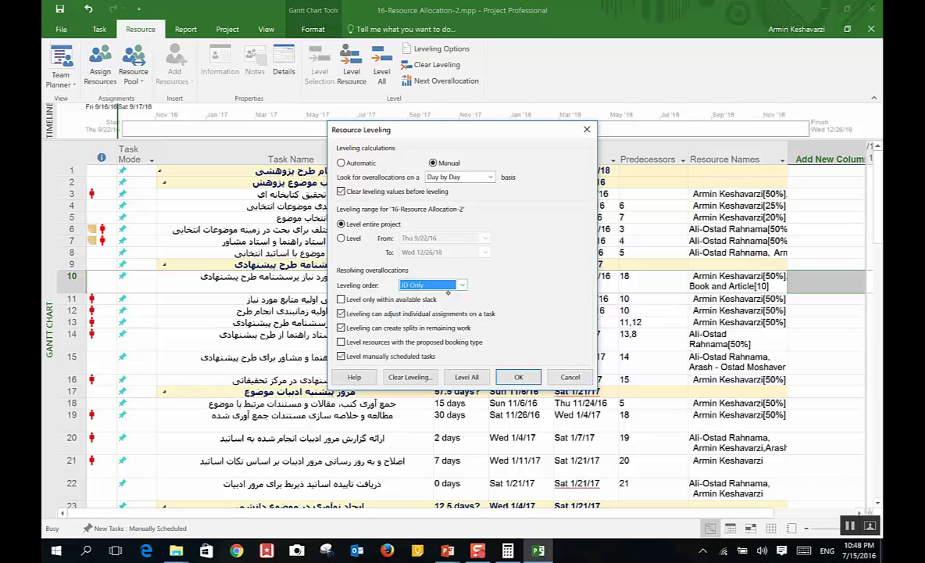
{"action": "left_click", "coordinate": [449, 286]}
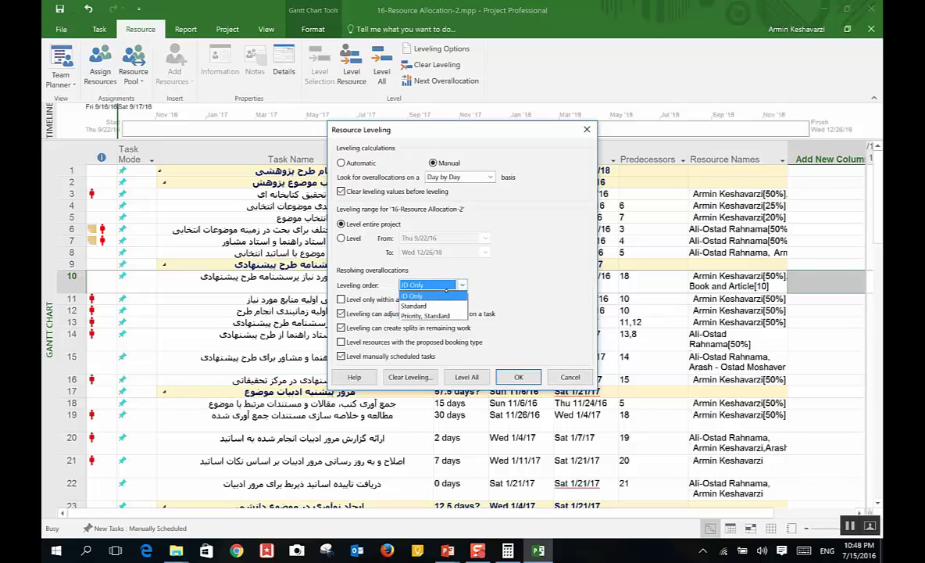
{"action": "left_click", "coordinate": [442, 315]}
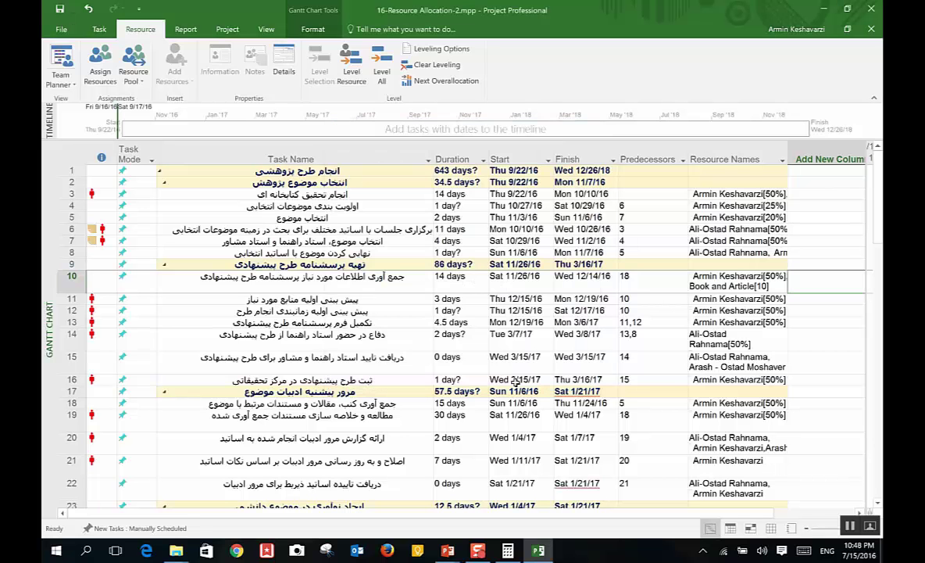
{"action": "double_click", "coordinate": [308, 206]}
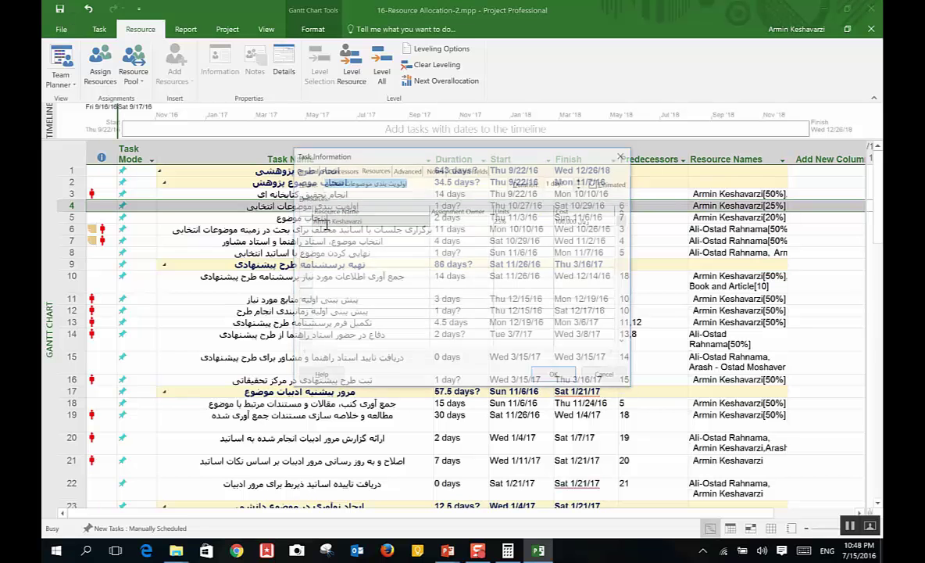
Step: Check task 4's Priority value of 500 on the General tab, then close Task Information
{"action": "left_click", "coordinate": [304, 170]}
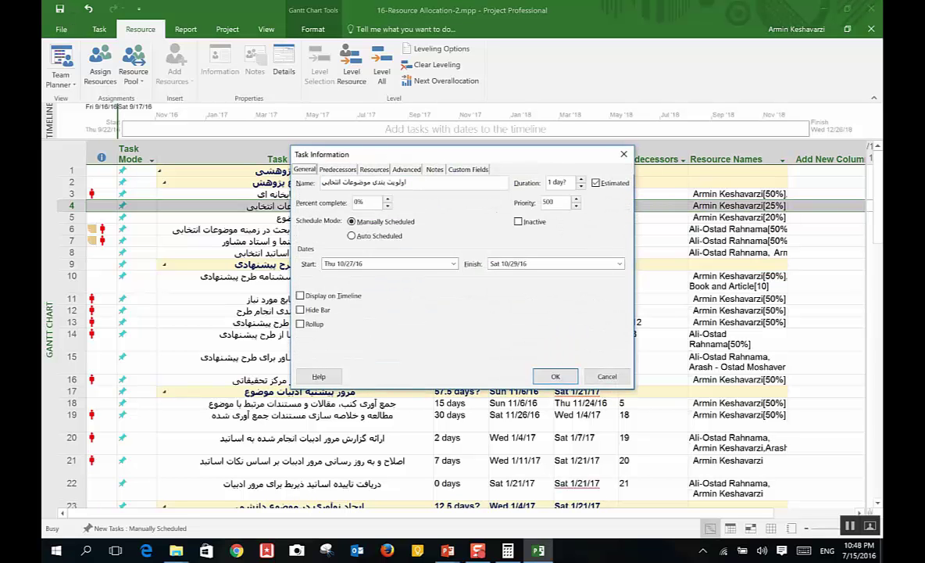
{"action": "double_click", "coordinate": [550, 202]}
{"action": "scroll", "coordinate": [568, 203], "scroll_direction": "up", "scroll_amount": 6}
{"action": "scroll", "coordinate": [567, 203], "scroll_direction": "down", "scroll_amount": 10}
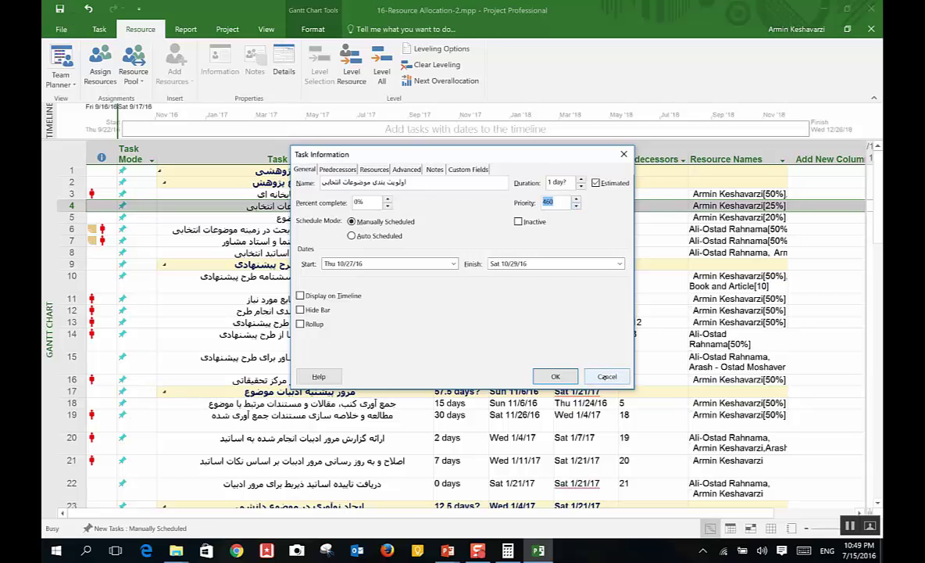
{"action": "left_click", "coordinate": [555, 376]}
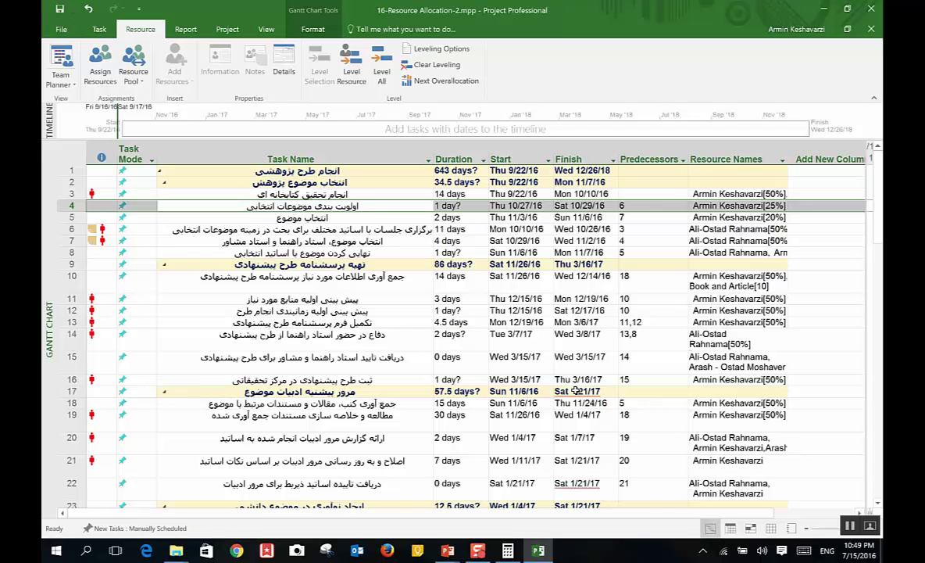
Step: Review the overallocation flags on tasks 3, 11, 12, 13 and 14, then open the views list
{"action": "scroll", "coordinate": [871, 311], "scroll_direction": "down", "scroll_amount": 7}
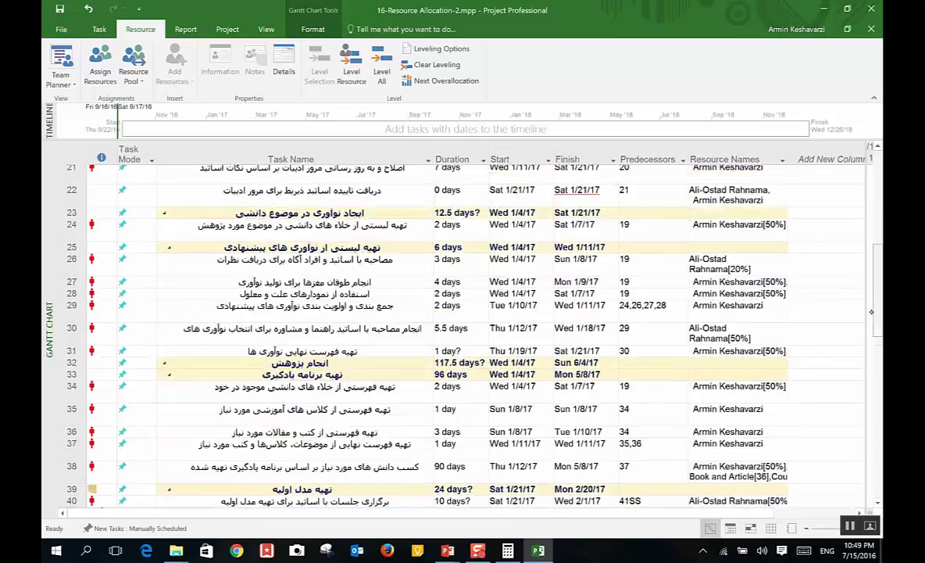
{"action": "scroll", "coordinate": [871, 311], "scroll_direction": "down", "scroll_amount": 2}
{"action": "scroll", "coordinate": [871, 311], "scroll_direction": "up", "scroll_amount": 10}
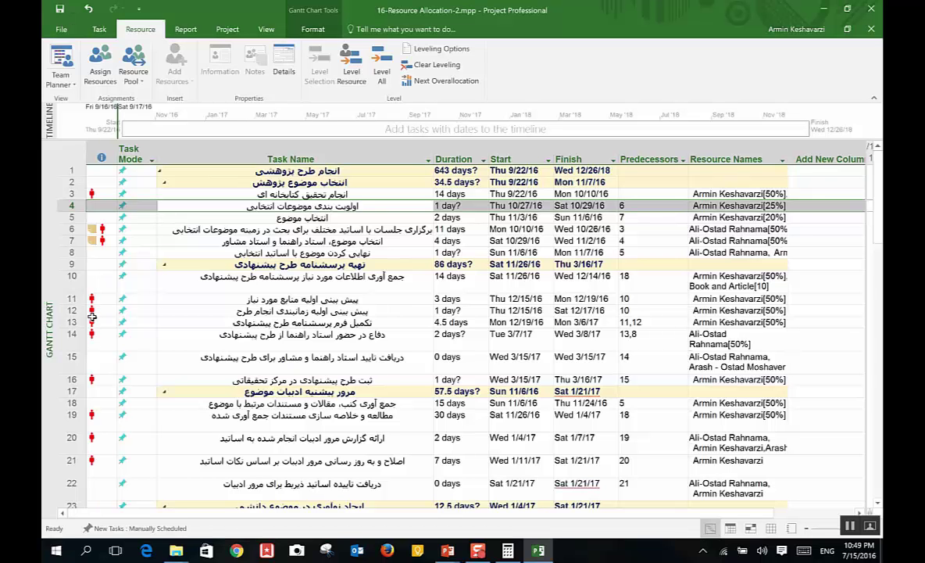
{"action": "mouse_move", "coordinate": [92, 317]}
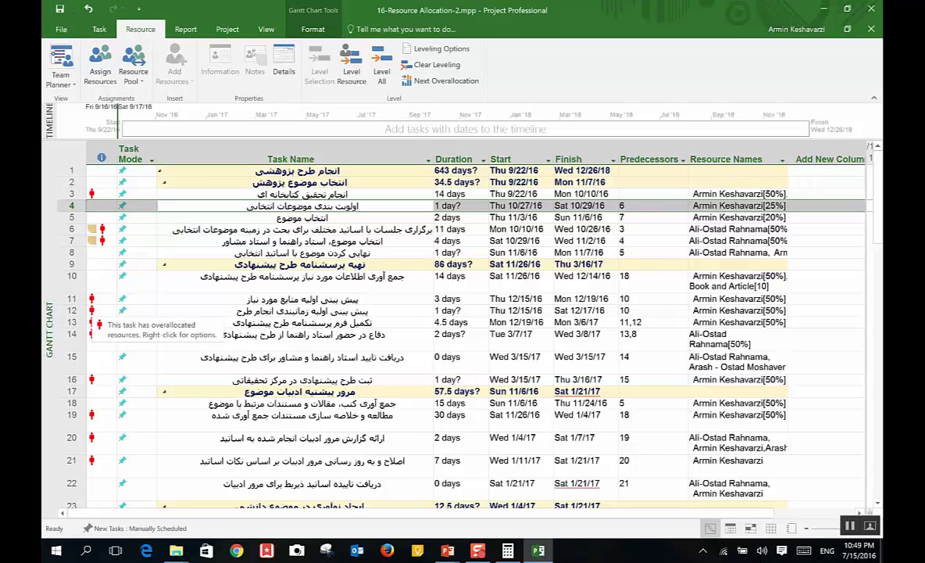
{"action": "left_click", "coordinate": [61, 78]}
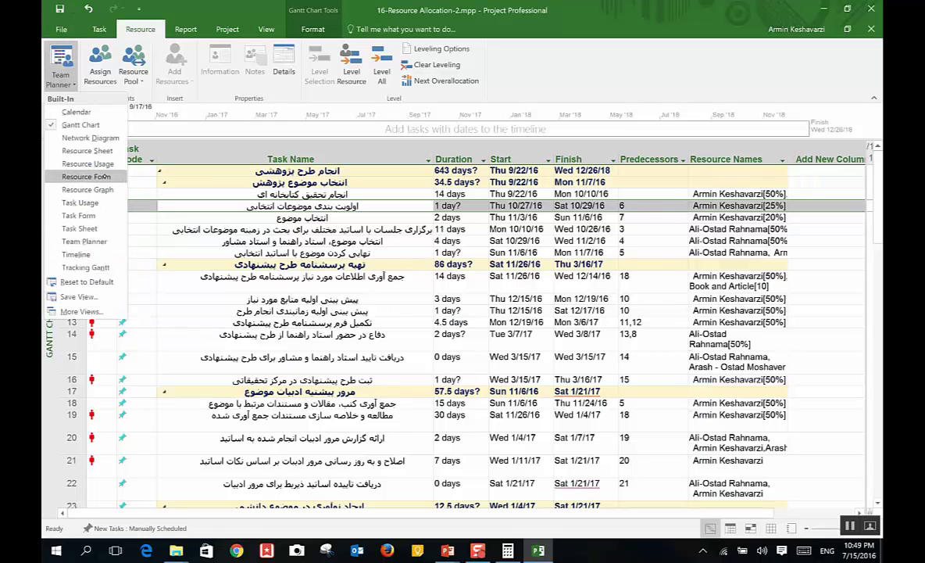
Step: Select the three overallocated resources on the Resource Sheet, then switch to Resource Usage
{"action": "left_click", "coordinate": [87, 151]}
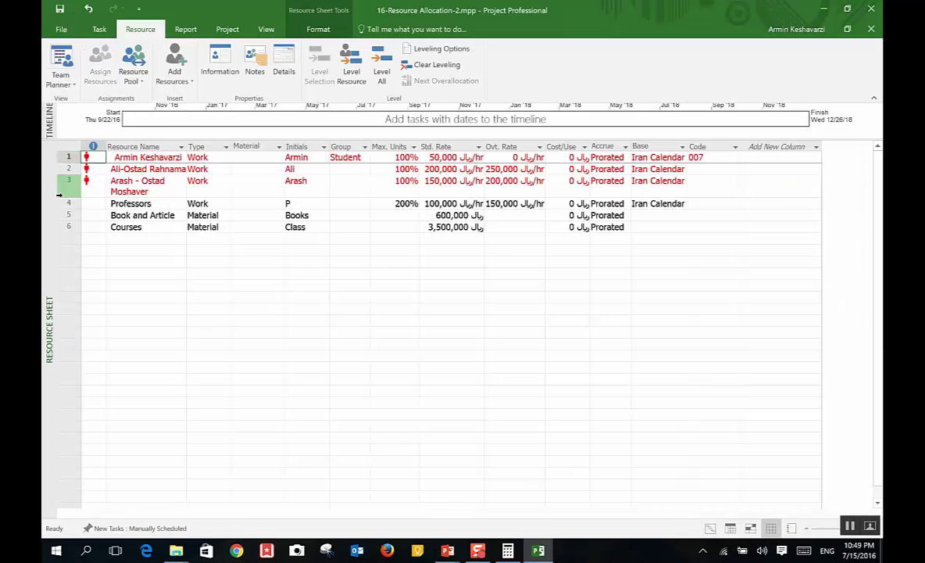
{"action": "left_click_drag", "start_coordinate": [58, 195], "coordinate": [69, 134]}
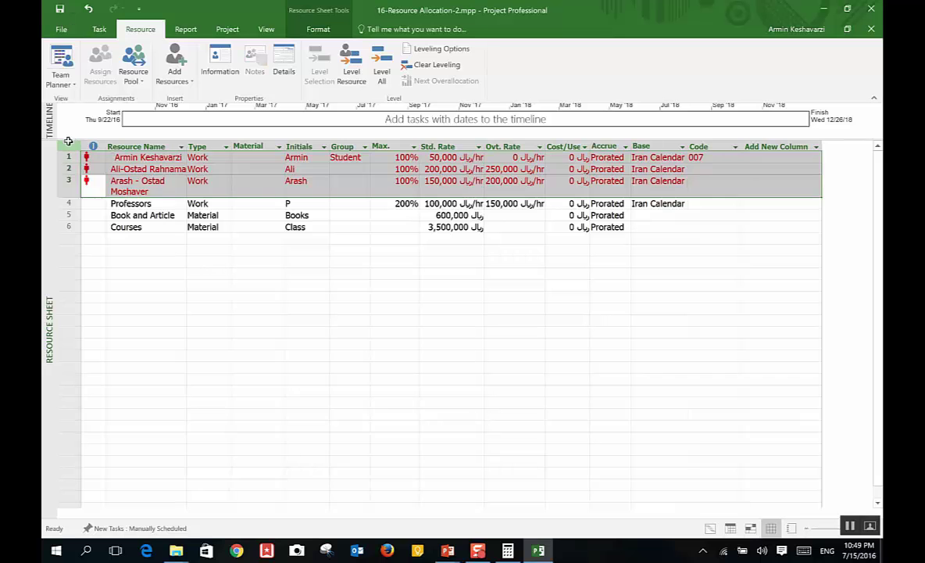
{"action": "left_click", "coordinate": [125, 191]}
{"action": "left_click", "coordinate": [61, 78]}
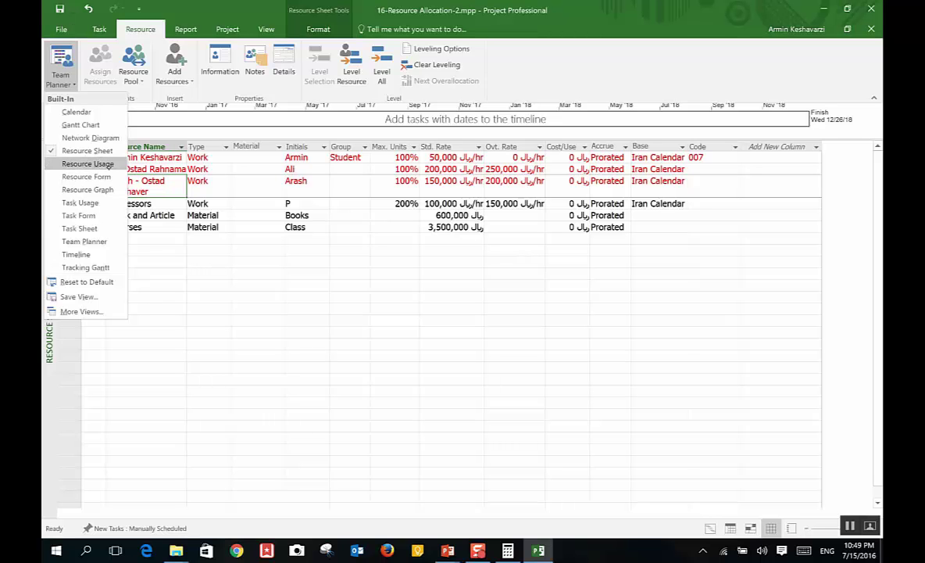
{"action": "left_click", "coordinate": [88, 163]}
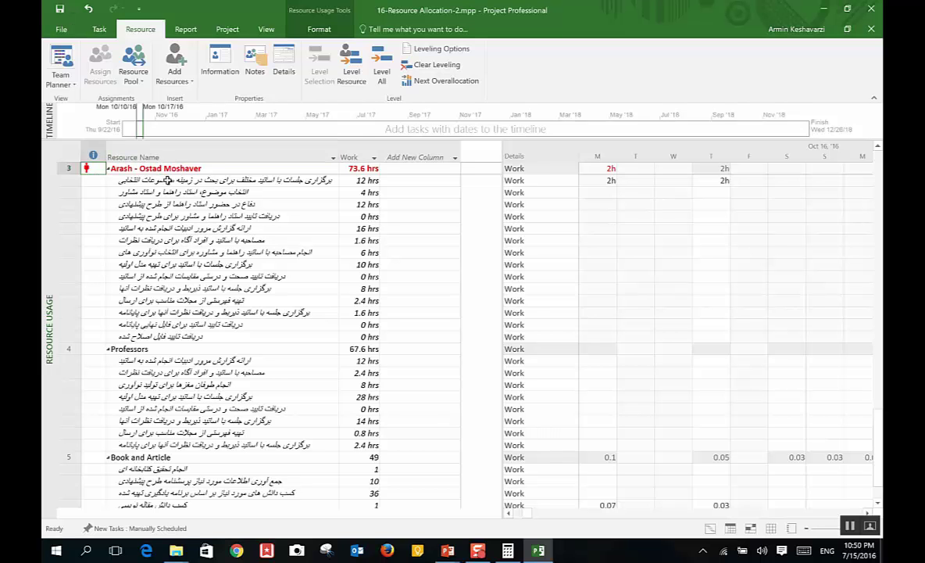
Step: Inspect the resources' task assignments and work values, including the Unassigned and Professors rows
{"action": "left_click", "coordinate": [167, 180]}
{"action": "left_click_drag", "start_coordinate": [168, 180], "coordinate": [225, 313]}
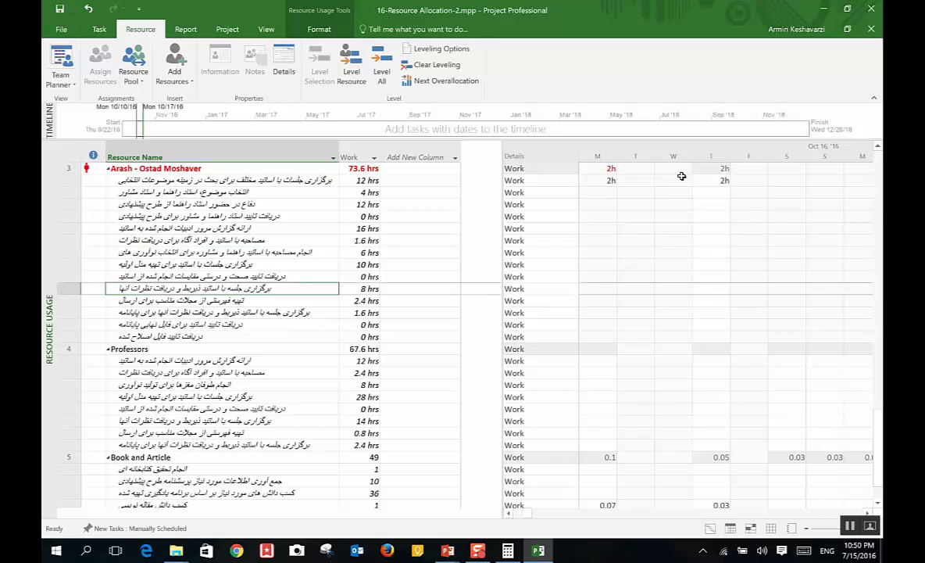
{"action": "left_click", "coordinate": [608, 169]}
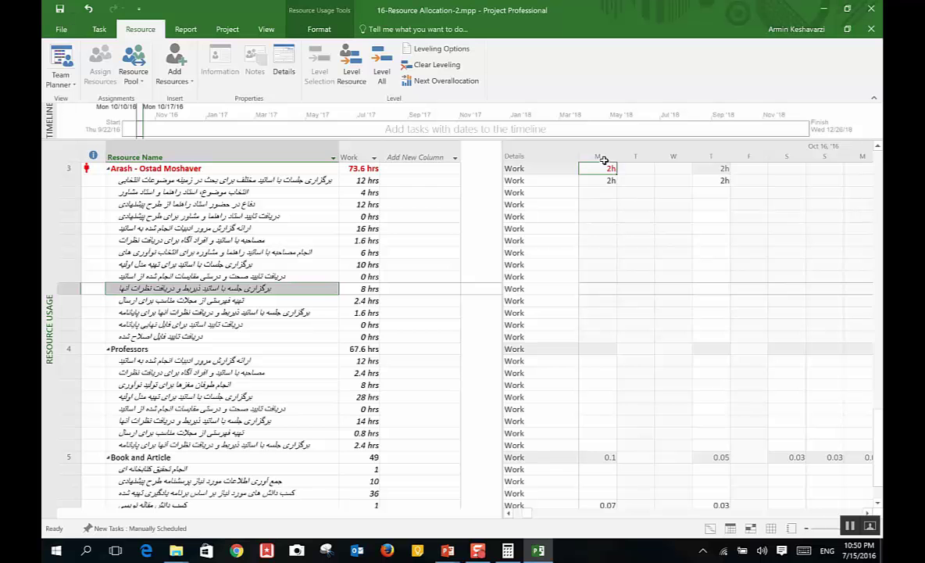
{"action": "left_click", "coordinate": [177, 374]}
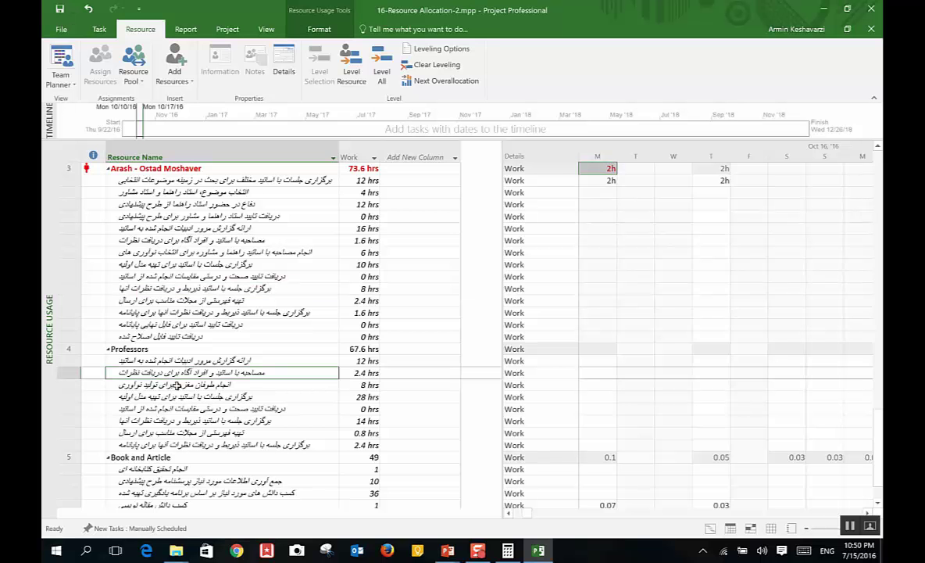
{"action": "scroll", "coordinate": [177, 385], "scroll_direction": "up", "scroll_amount": 15}
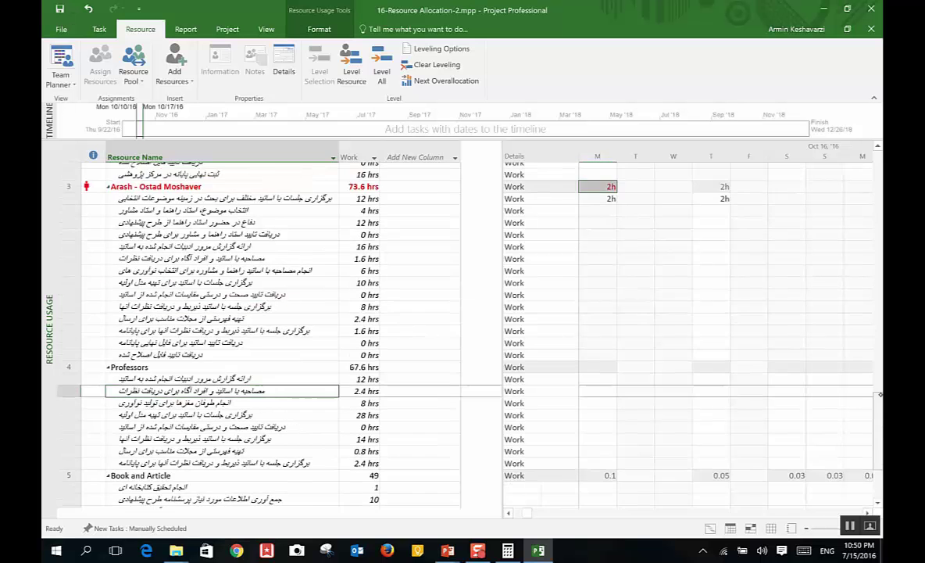
{"action": "scroll", "coordinate": [219, 336], "scroll_direction": "up", "scroll_amount": 10}
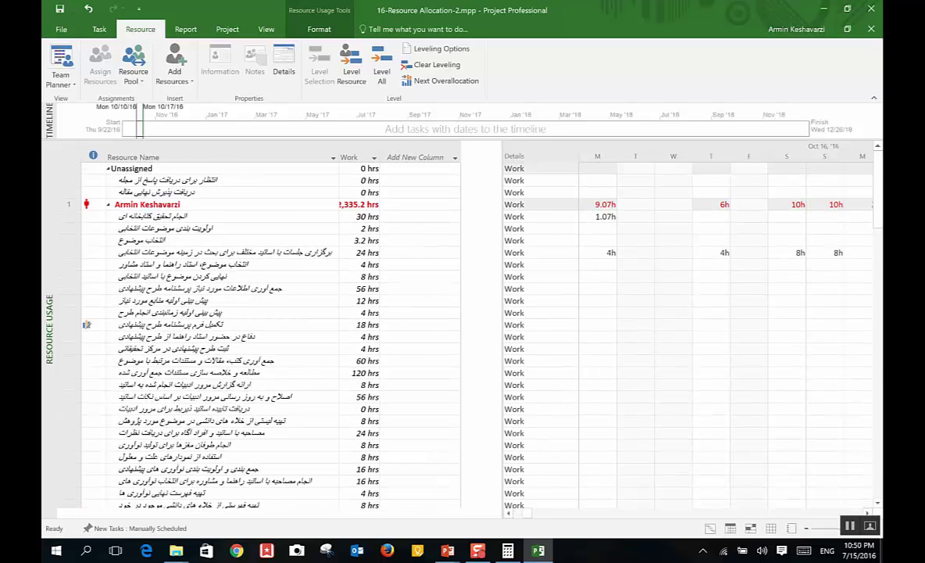
{"action": "left_click", "coordinate": [209, 204]}
{"action": "left_click", "coordinate": [196, 192]}
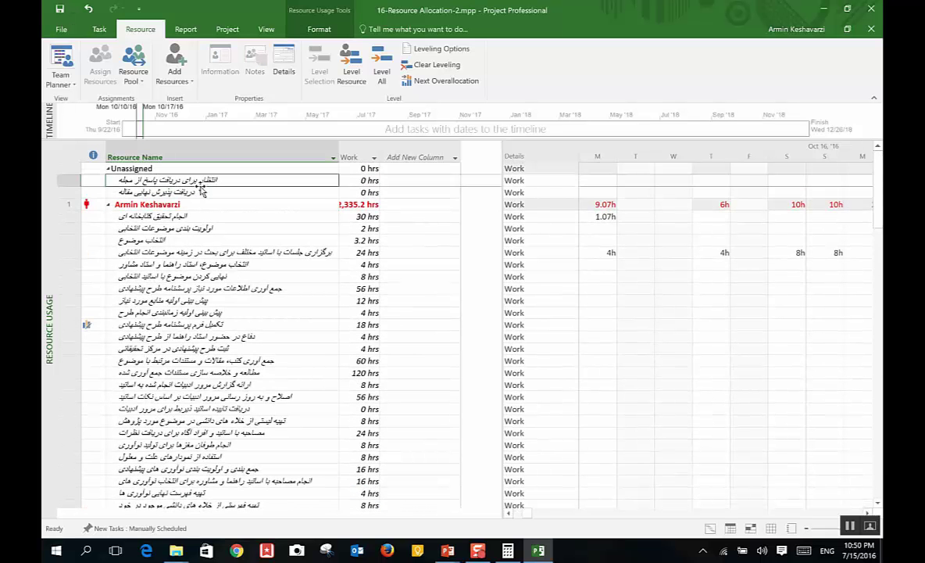
{"action": "left_click", "coordinate": [234, 177]}
{"action": "left_click", "coordinate": [218, 191]}
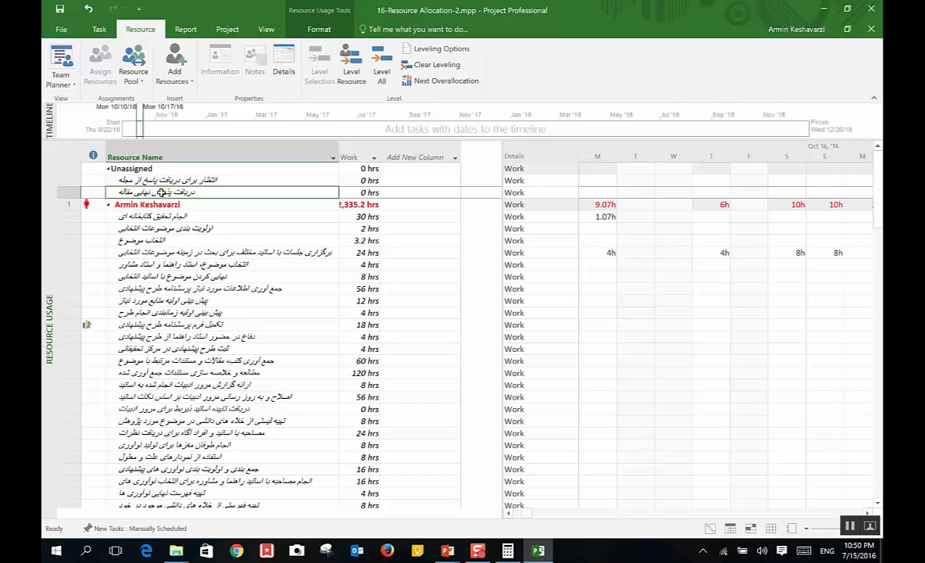
{"action": "left_click", "coordinate": [257, 231]}
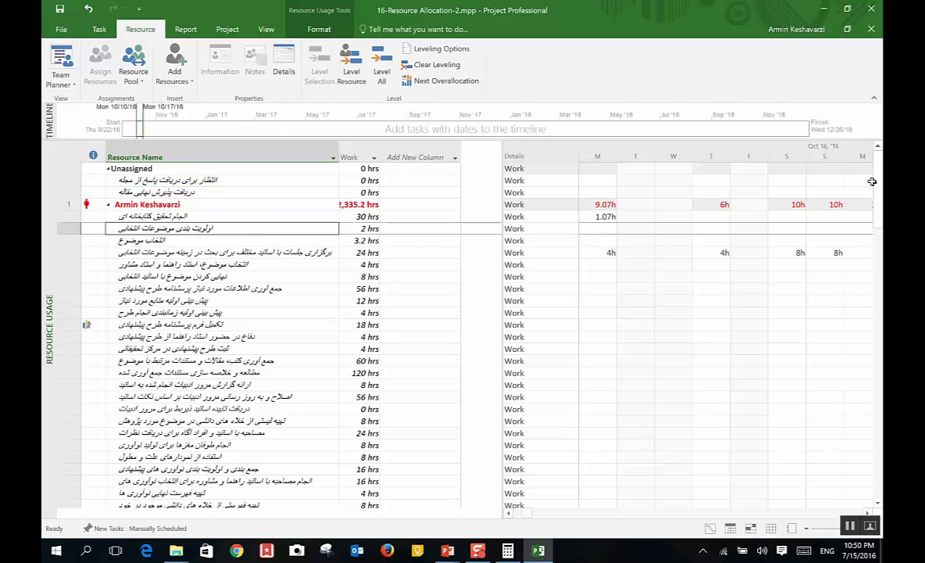
Step: Autofit the Work column so the top resource's 2,335.2 hrs total shows fully
{"action": "scroll", "coordinate": [878, 252], "scroll_direction": "down", "scroll_amount": 7}
{"action": "mouse_move", "coordinate": [878, 253]}
{"action": "left_mouse_down"}
{"action": "mouse_move", "coordinate": [874, 313]}
{"action": "mouse_move", "coordinate": [874, 270]}
{"action": "left_mouse_up"}
{"action": "left_click", "coordinate": [341, 181]}
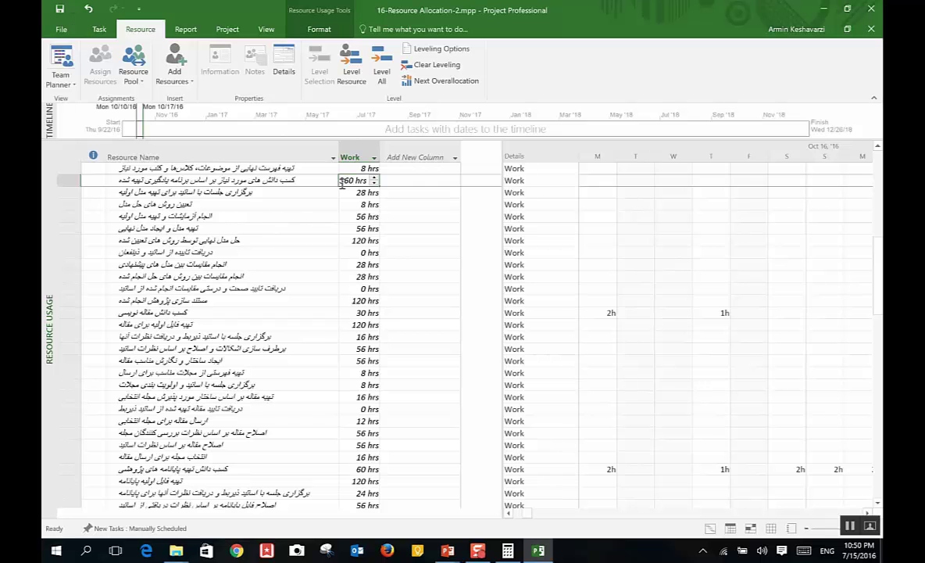
{"action": "left_click_drag", "start_coordinate": [878, 224], "coordinate": [880, 164]}
{"action": "left_click", "coordinate": [344, 204]}
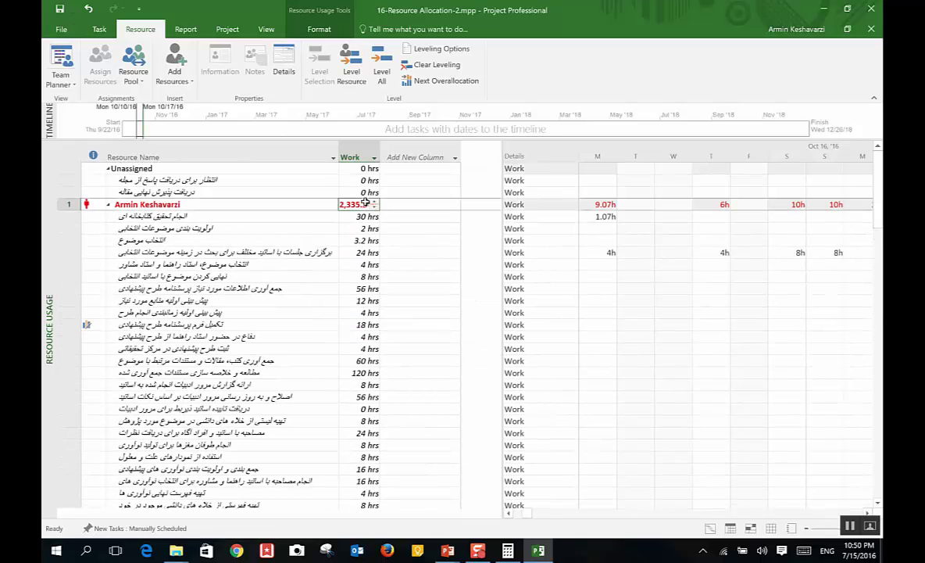
{"action": "double_click", "coordinate": [379, 148]}
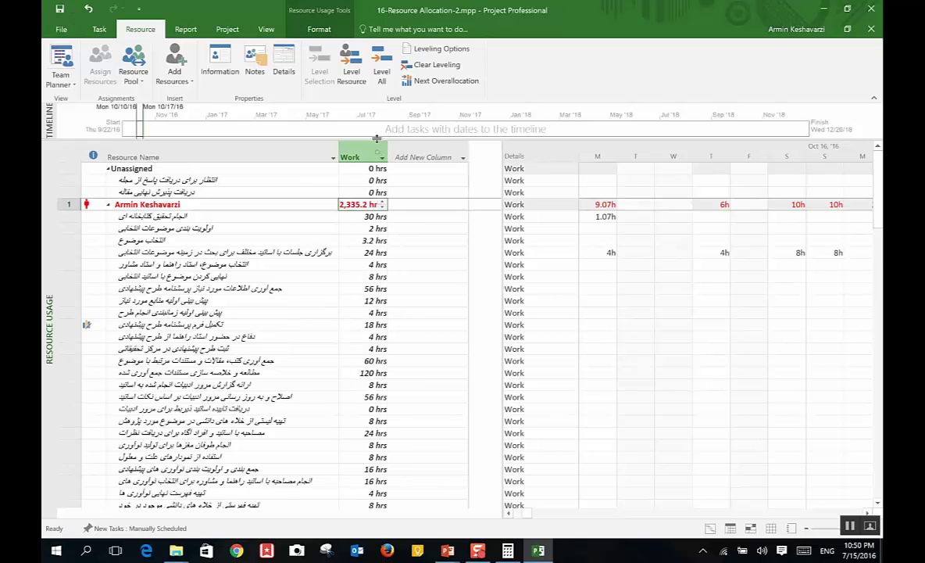
{"action": "left_click", "coordinate": [405, 205]}
{"action": "left_click", "coordinate": [372, 217]}
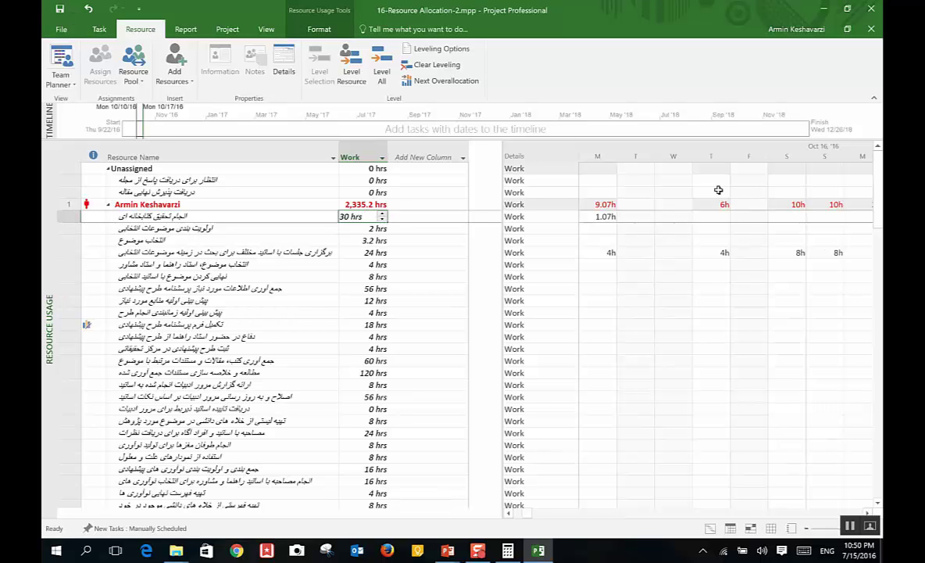
Step: Scroll the timescale to late September and check the daily work values such as 1.07h
{"action": "left_click_drag", "start_coordinate": [532, 510], "coordinate": [507, 508]}
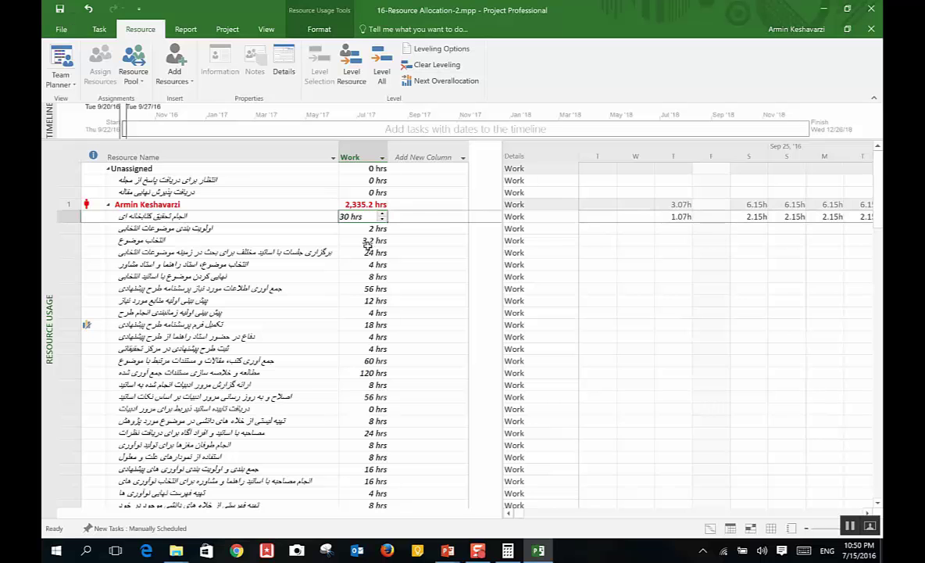
{"action": "left_click", "coordinate": [342, 279]}
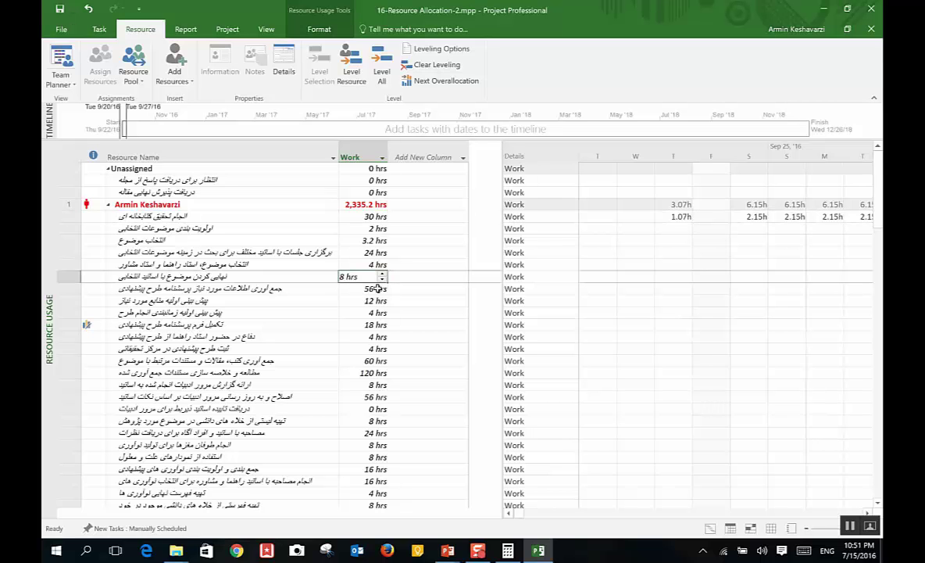
{"action": "left_click", "coordinate": [678, 218]}
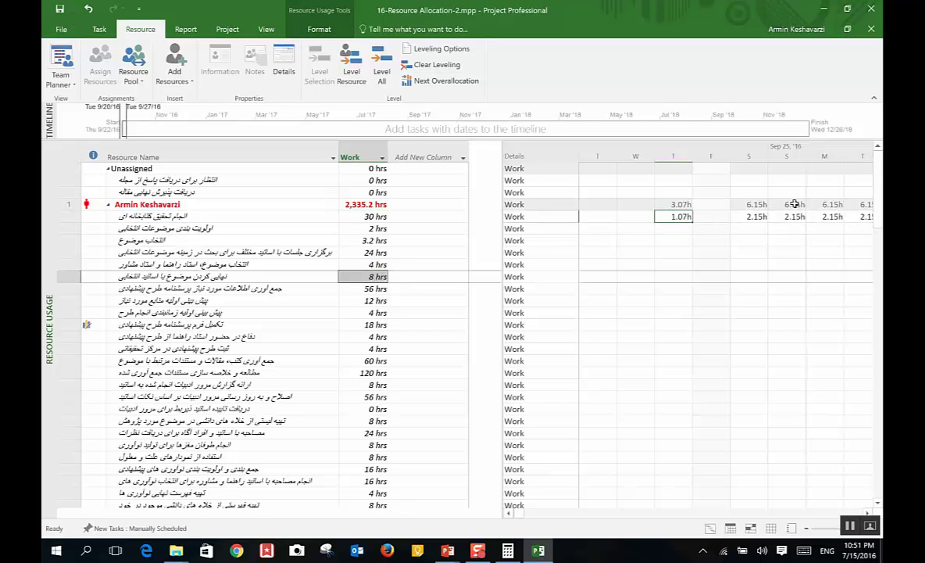
{"action": "scroll", "coordinate": [794, 204], "scroll_direction": "down", "scroll_amount": 1}
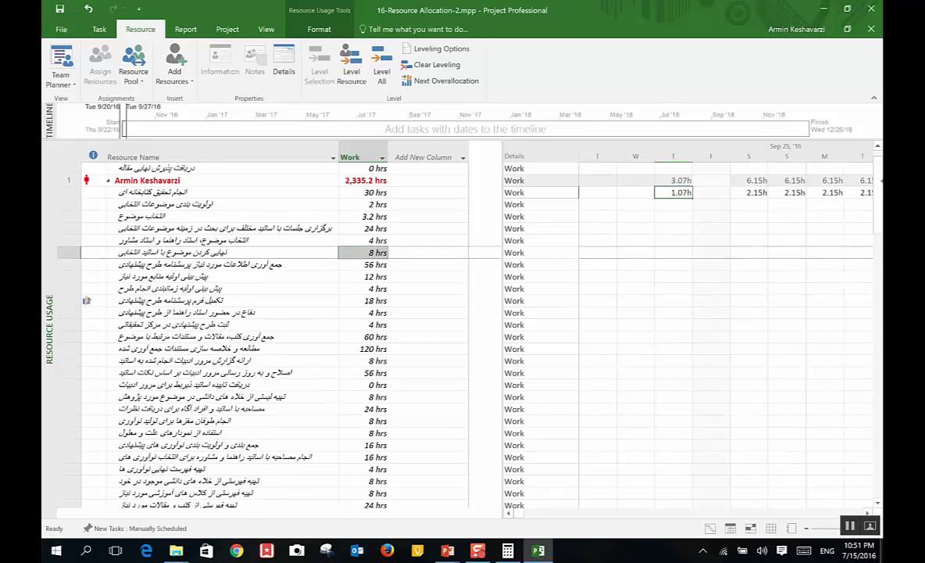
{"action": "scroll", "coordinate": [793, 204], "scroll_direction": "up", "scroll_amount": 1}
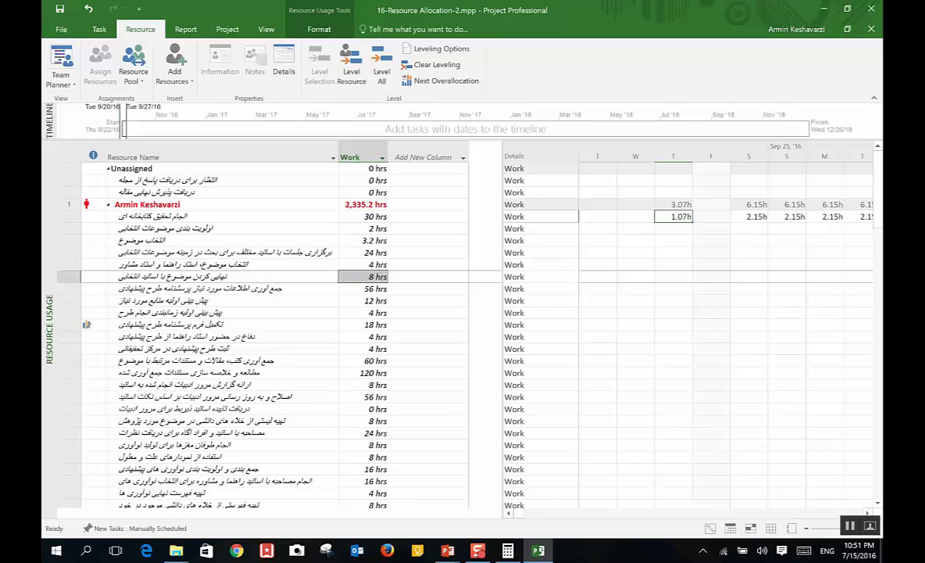
{"action": "left_click", "coordinate": [61, 82]}
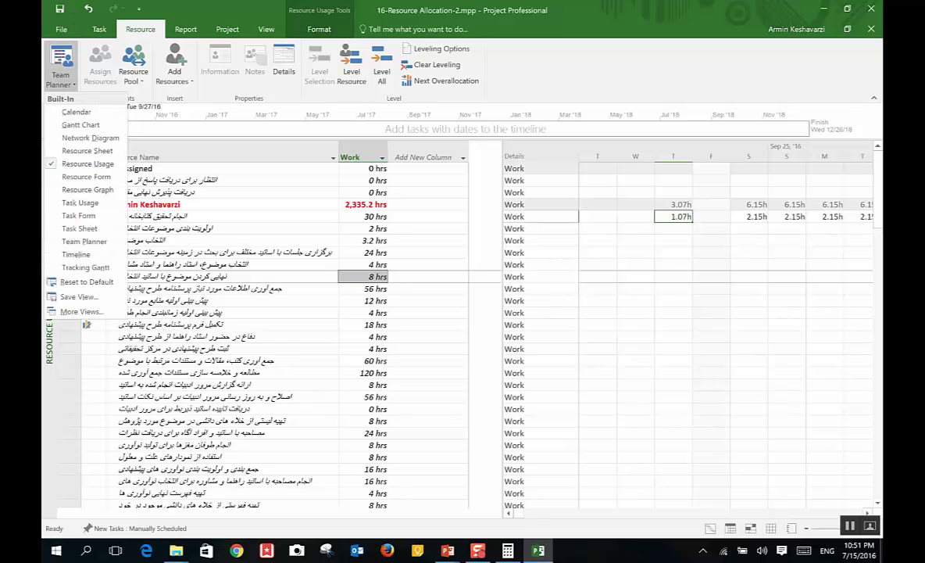
Step: Switch to the Resource Form view for the selected resource
{"action": "left_click", "coordinate": [88, 177]}
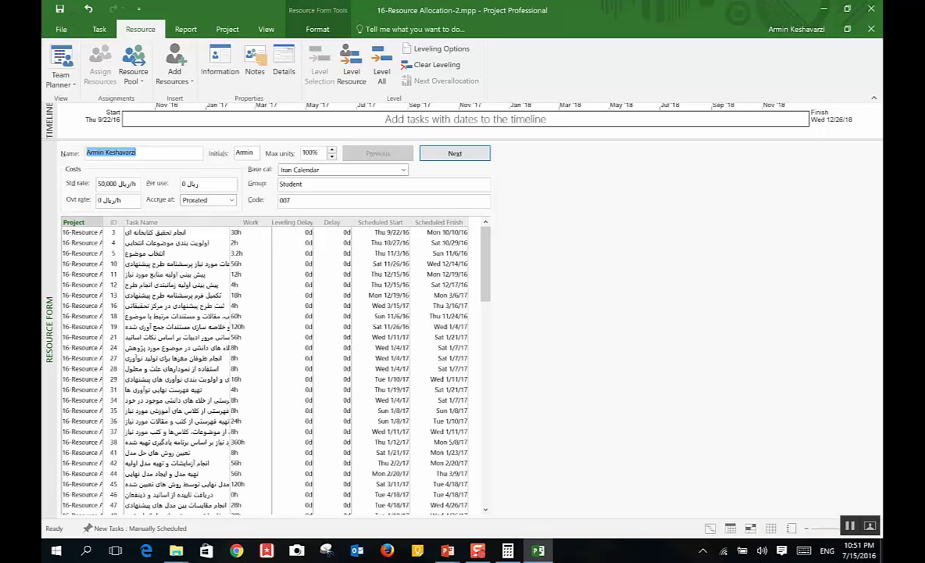
{"action": "left_click", "coordinate": [140, 151]}
{"action": "mouse_move", "coordinate": [482, 237]}
{"action": "left_mouse_down"}
{"action": "mouse_move", "coordinate": [484, 410]}
{"action": "mouse_move", "coordinate": [484, 239]}
{"action": "left_mouse_up"}
{"action": "scroll", "coordinate": [361, 241], "scroll_direction": "up", "scroll_amount": 3}
{"action": "left_click", "coordinate": [391, 222]}
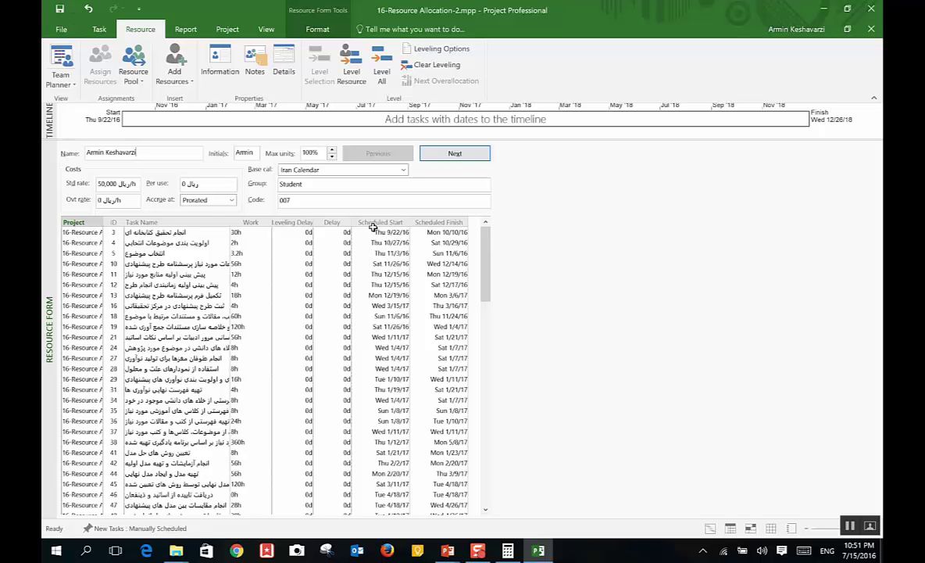
Step: Set the resource's Accrue at option to Start, then switch to the Calendar view
{"action": "left_click", "coordinate": [61, 79]}
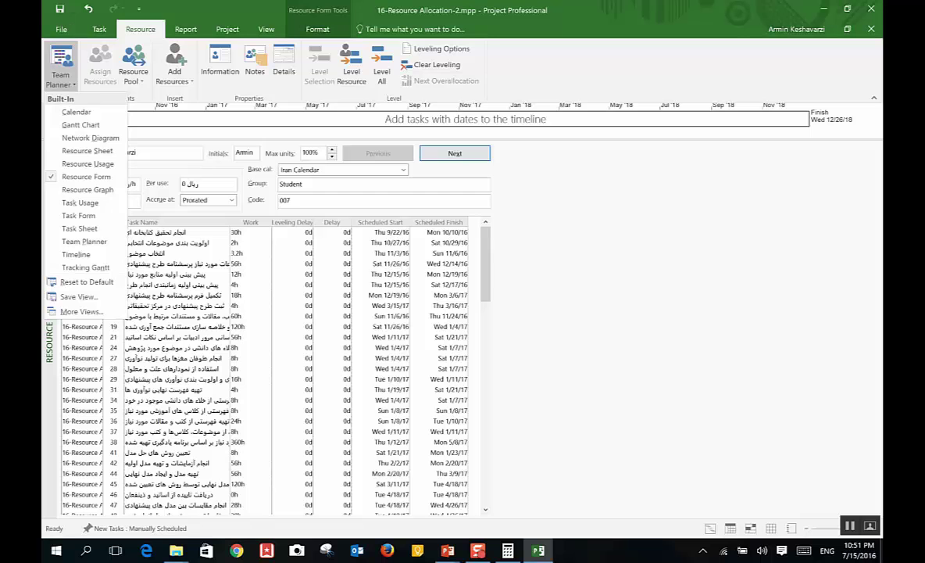
{"action": "left_click", "coordinate": [305, 200]}
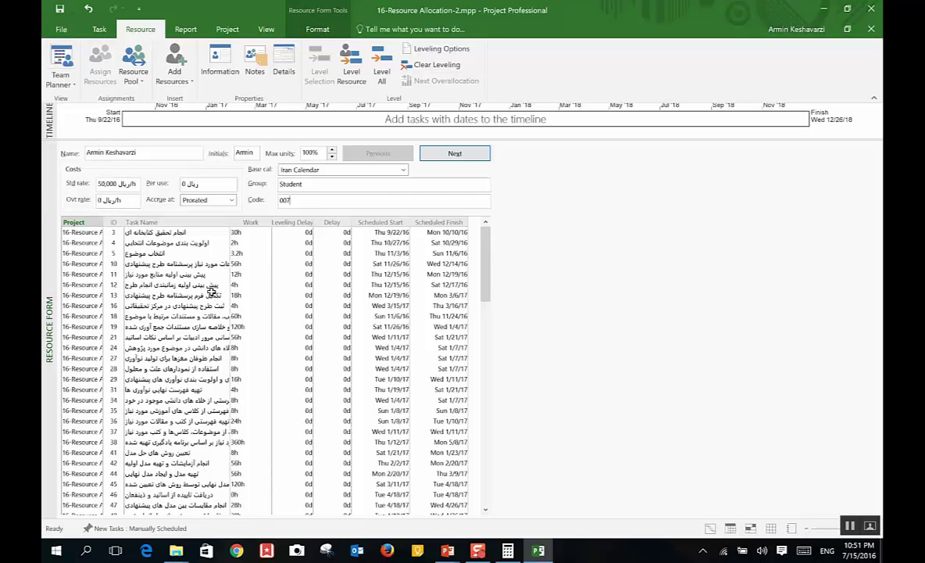
{"action": "left_click", "coordinate": [67, 76]}
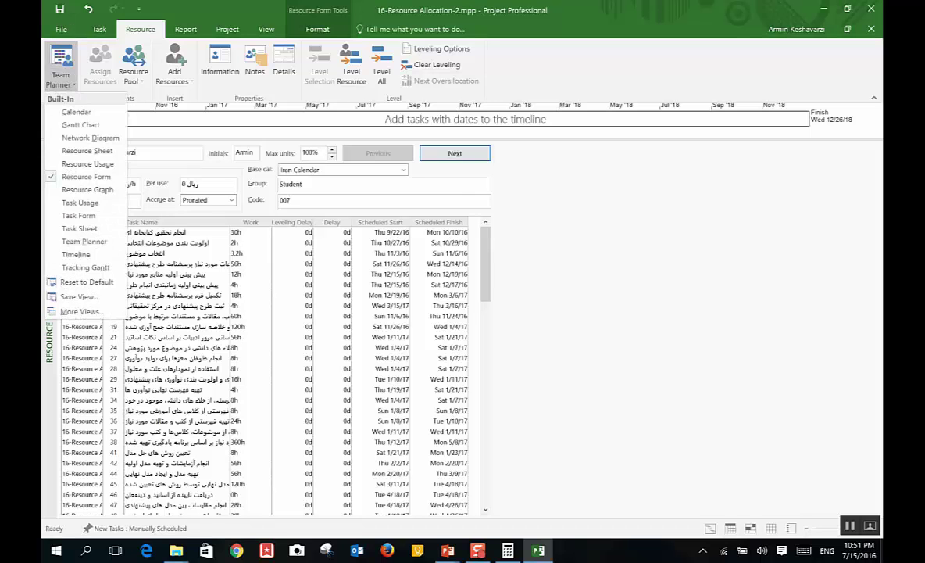
{"action": "left_click", "coordinate": [216, 200]}
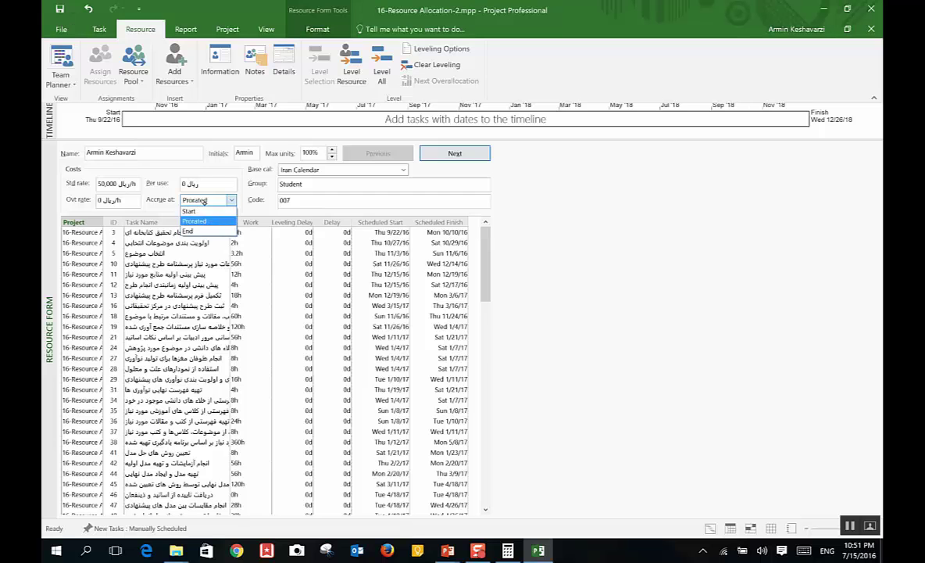
{"action": "left_click", "coordinate": [189, 211]}
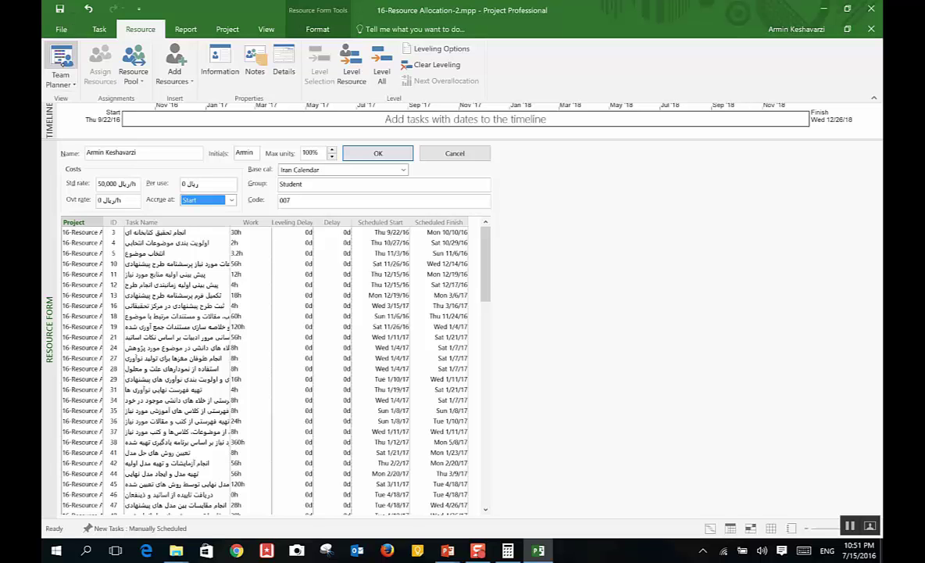
{"action": "left_click", "coordinate": [60, 81]}
{"action": "left_click", "coordinate": [91, 112]}
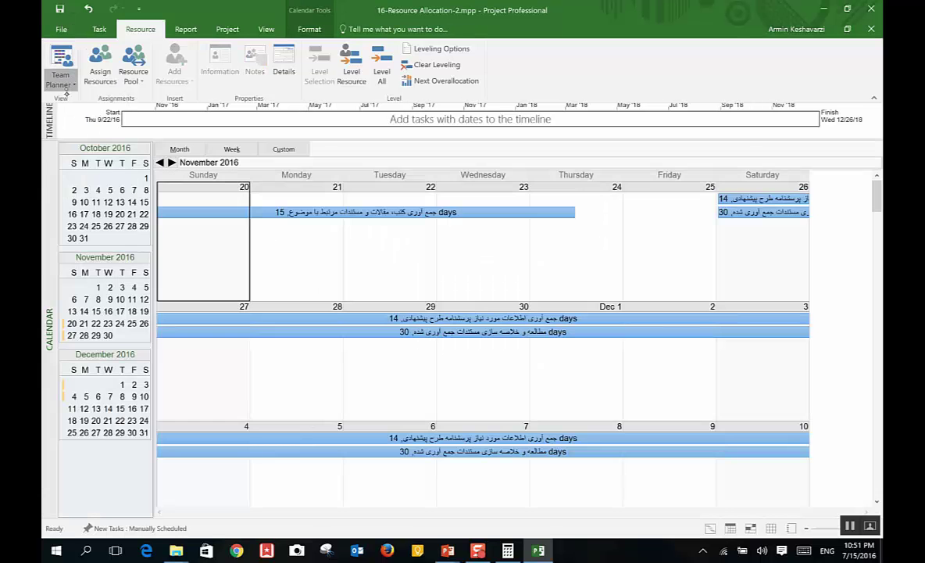
Step: Return to the Gantt Chart, narrow the table to end at Start, and select task 3's 9/22/16 bar
{"action": "left_click", "coordinate": [61, 82]}
{"action": "left_click", "coordinate": [94, 123]}
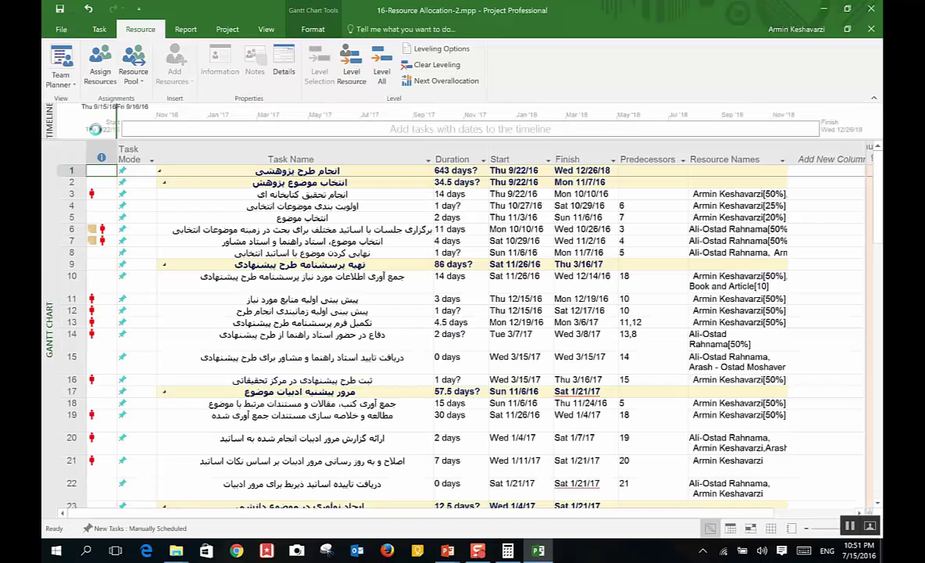
{"action": "scroll", "coordinate": [726, 508], "scroll_direction": "right", "scroll_amount": 1}
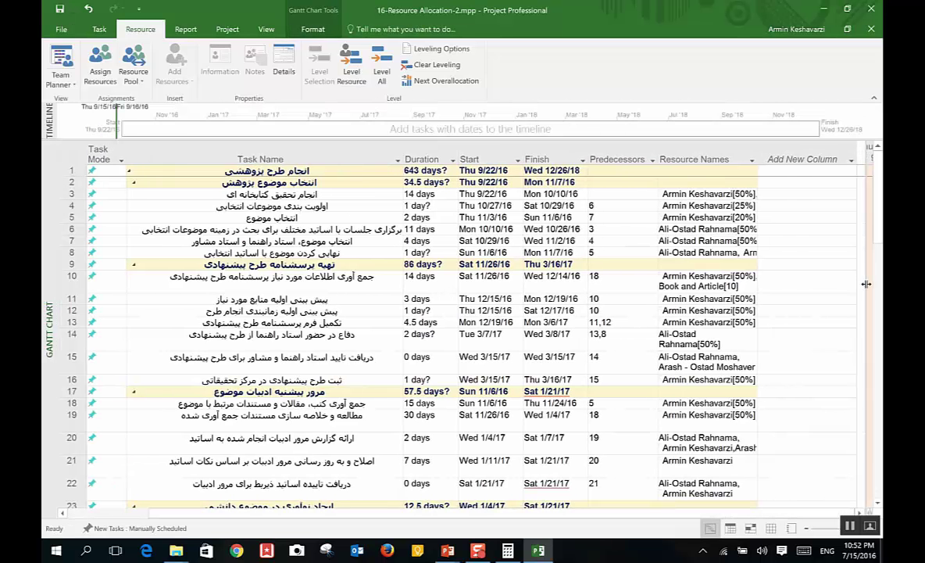
{"action": "left_click_drag", "start_coordinate": [864, 351], "coordinate": [531, 347]}
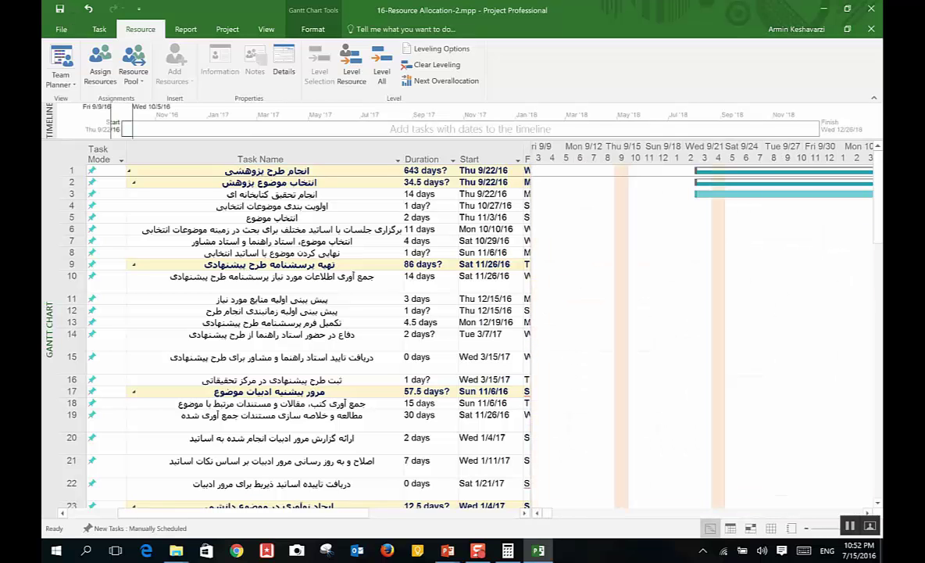
{"action": "scroll", "coordinate": [703, 328], "scroll_direction": "right", "scroll_amount": 10}
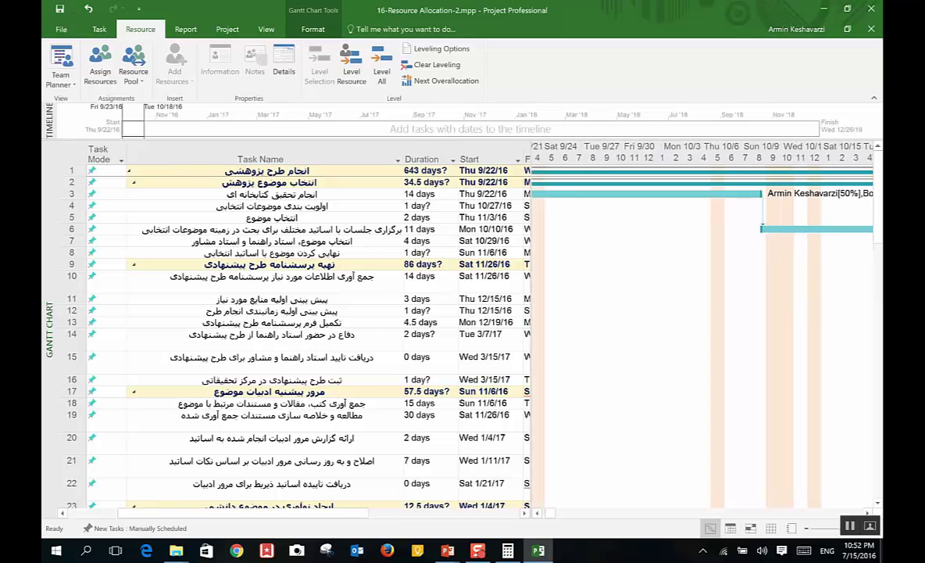
{"action": "scroll", "coordinate": [704, 329], "scroll_direction": "left", "scroll_amount": 3}
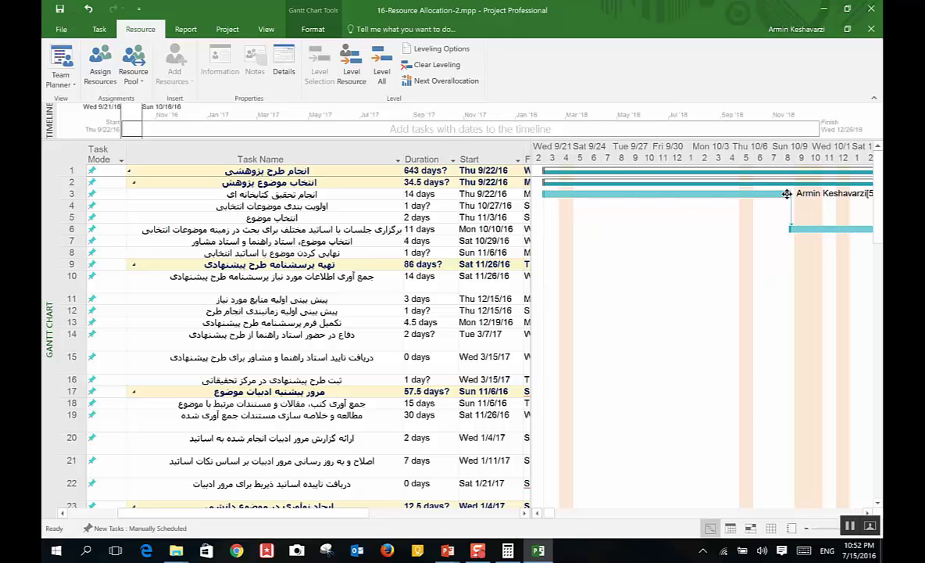
{"action": "left_click", "coordinate": [553, 192]}
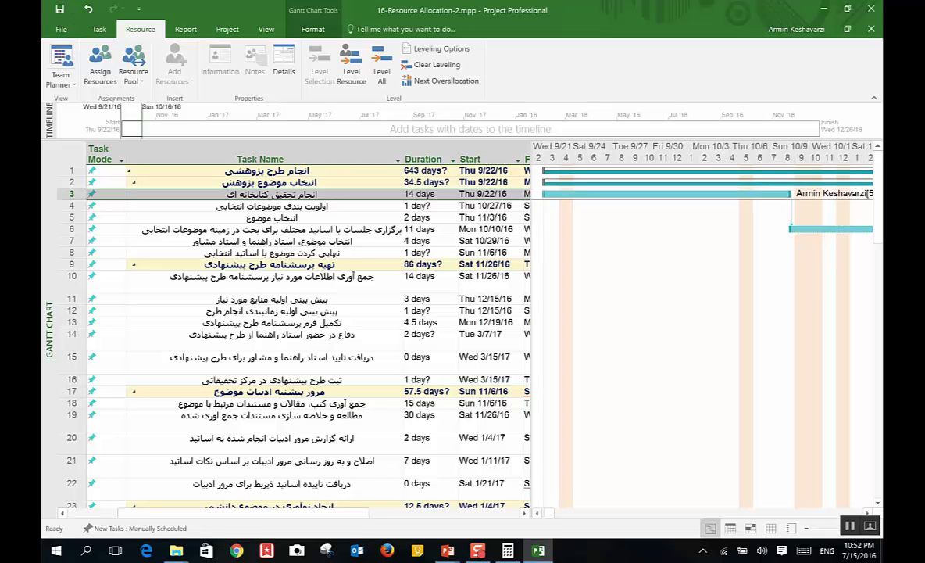
Step: Switch from the Team Planner views list to the Resource Sheet
{"action": "left_click", "coordinate": [61, 78]}
{"action": "left_click", "coordinate": [88, 188]}
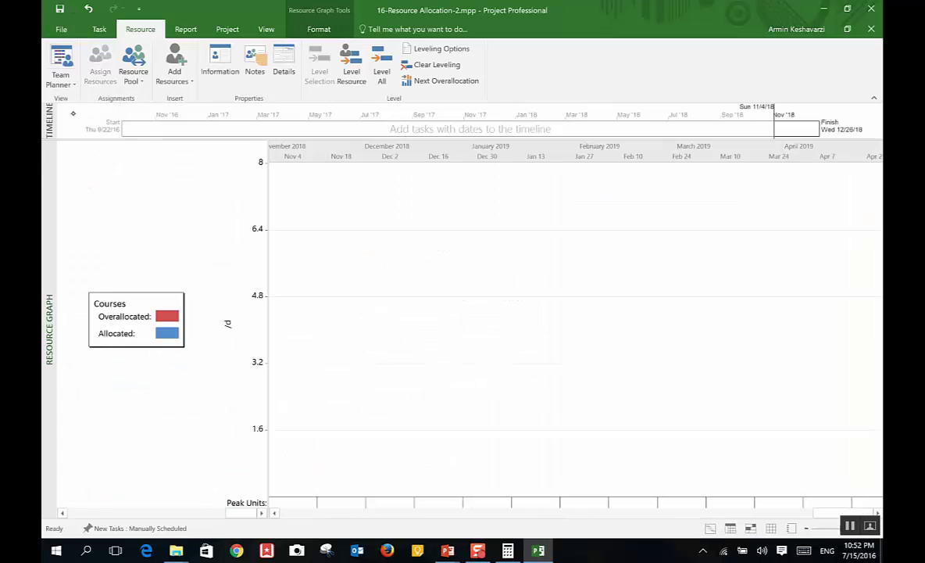
{"action": "left_click", "coordinate": [60, 74]}
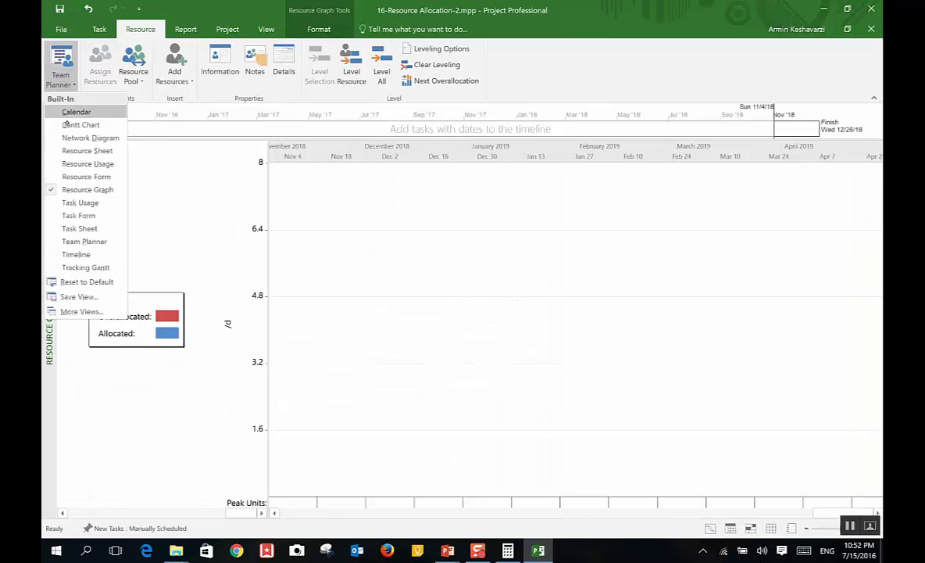
{"action": "left_click", "coordinate": [100, 151]}
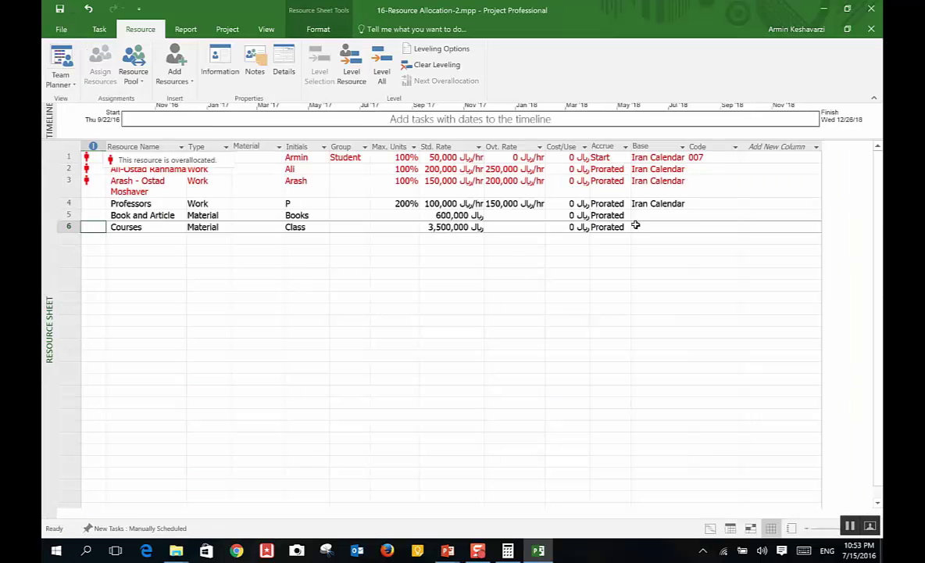
Step: Set Accrue to Start for the Book and Article and Courses materials
{"action": "left_click", "coordinate": [608, 215]}
{"action": "left_click", "coordinate": [625, 214]}
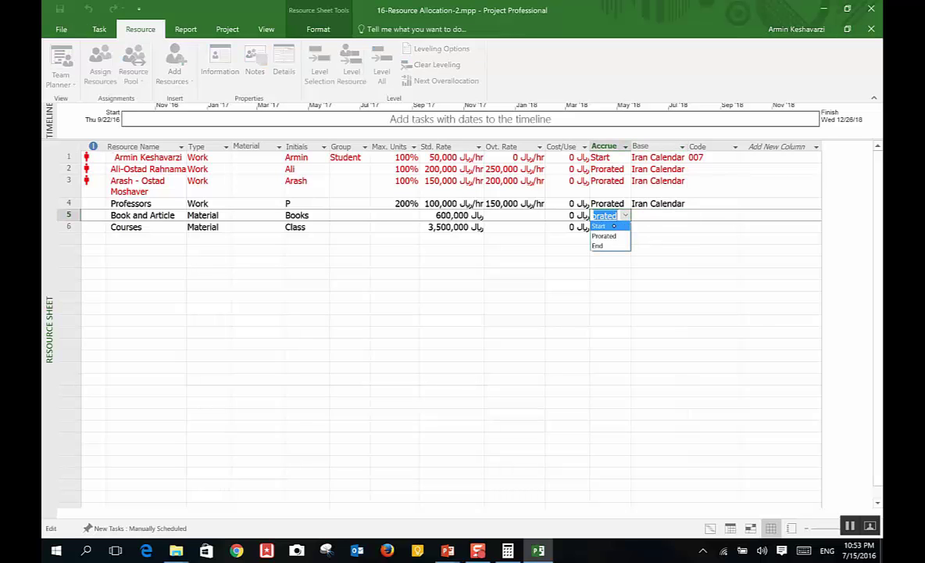
{"action": "left_click", "coordinate": [600, 226]}
{"action": "left_click", "coordinate": [609, 227]}
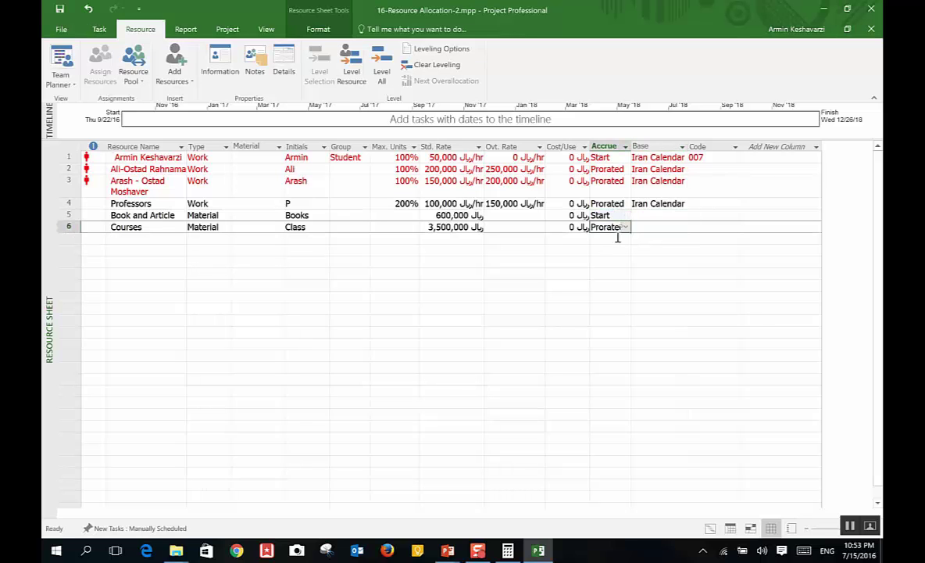
{"action": "left_click", "coordinate": [625, 227]}
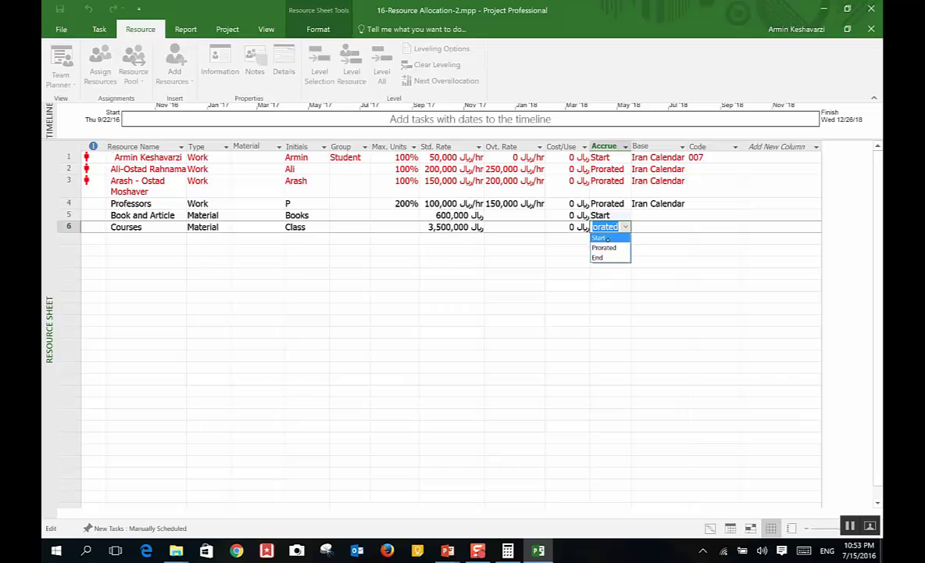
{"action": "left_click", "coordinate": [607, 238]}
{"action": "left_click", "coordinate": [592, 217]}
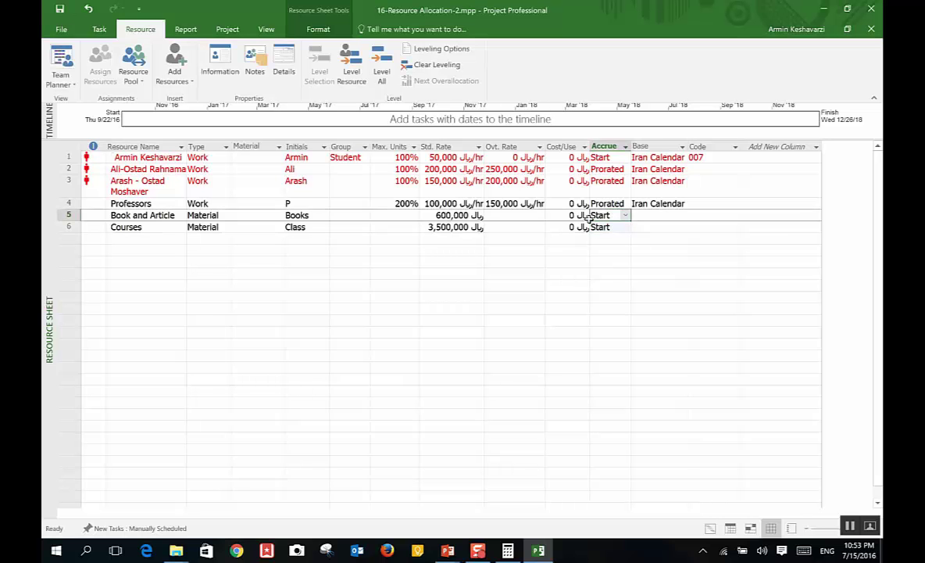
Step: Set the first work resource's Accrue to Prorated
{"action": "left_click", "coordinate": [618, 157]}
{"action": "left_click", "coordinate": [625, 157]}
{"action": "left_click", "coordinate": [606, 178]}
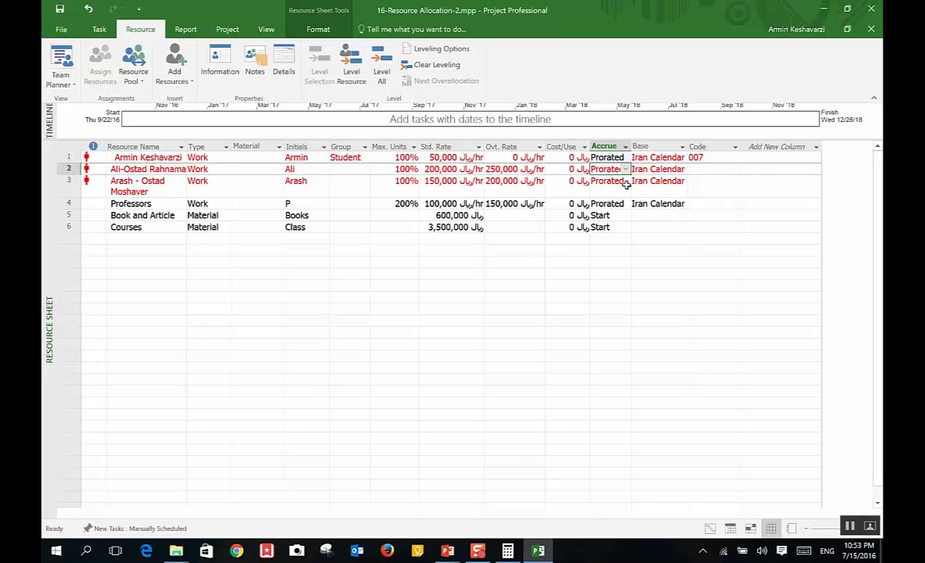
Step: Review assignments in the Resource Form, then switch to the Resource Graph view
{"action": "left_click", "coordinate": [60, 79]}
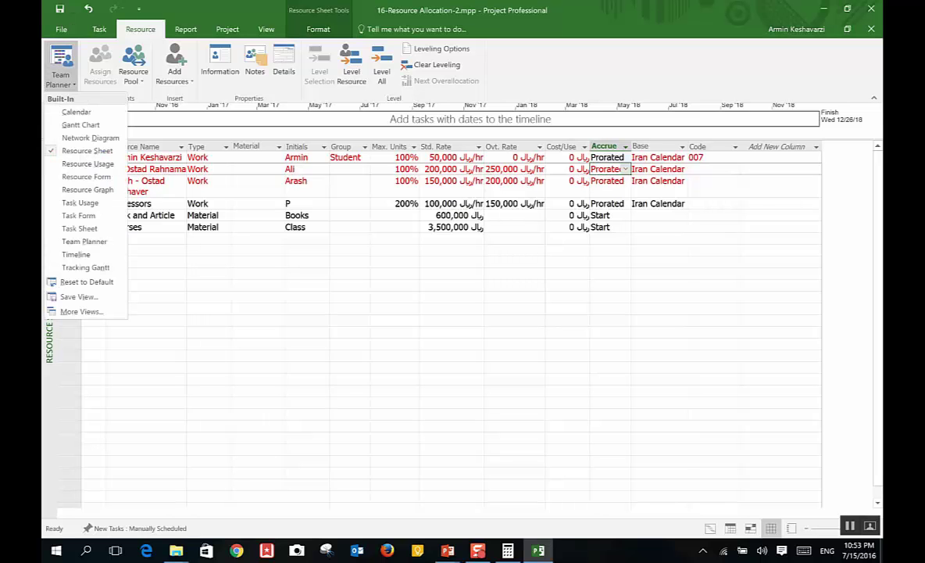
{"action": "left_click", "coordinate": [87, 176]}
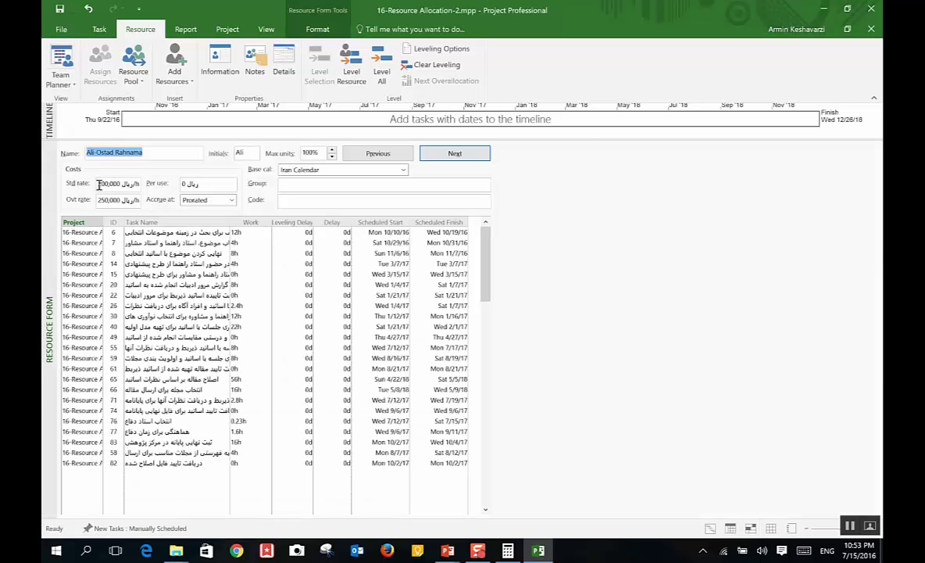
{"action": "left_click", "coordinate": [61, 78]}
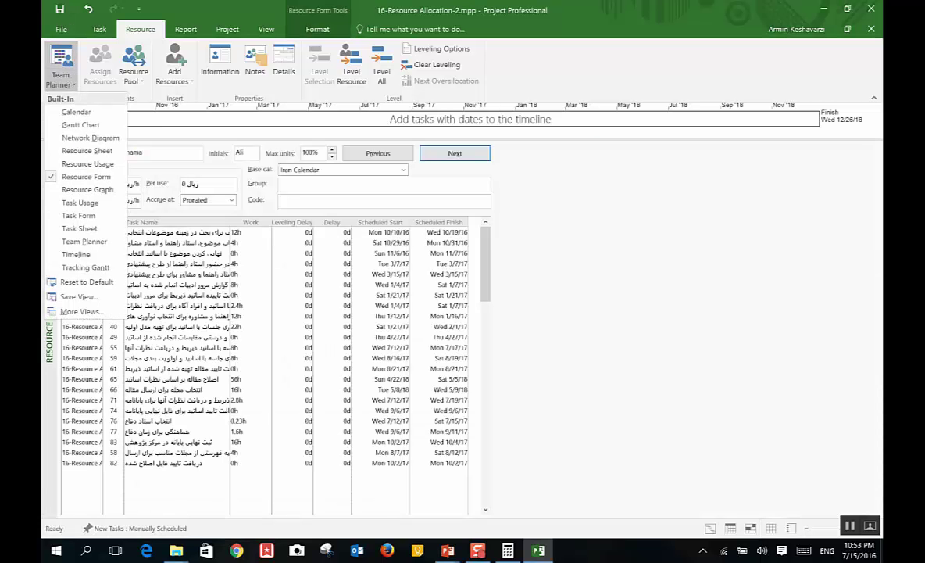
{"action": "key", "text": "Escape"}
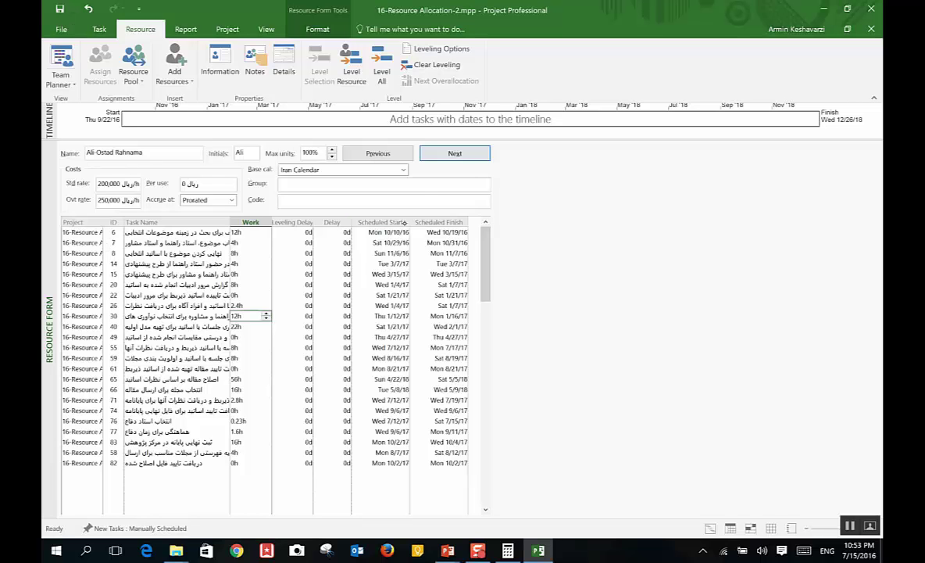
{"action": "left_click", "coordinate": [62, 81]}
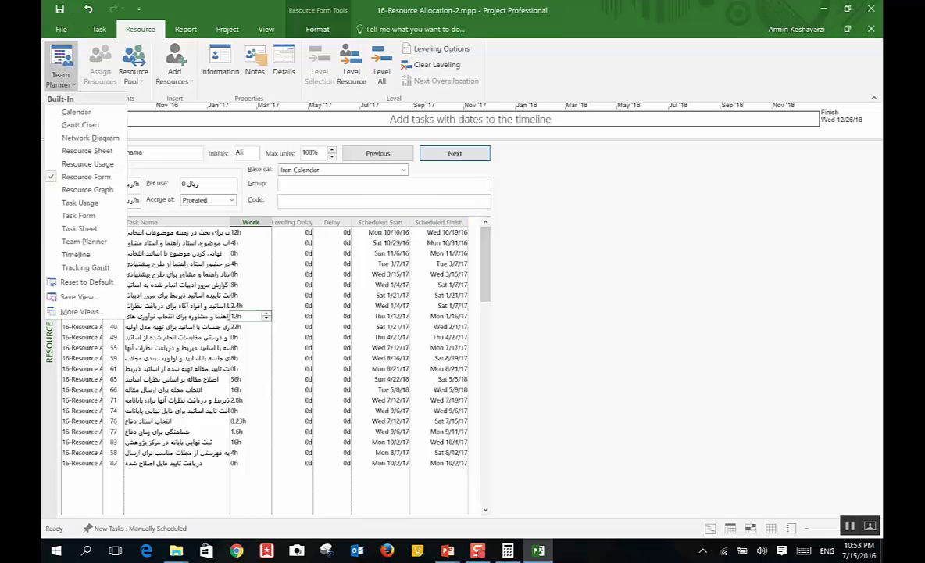
{"action": "left_click", "coordinate": [88, 189]}
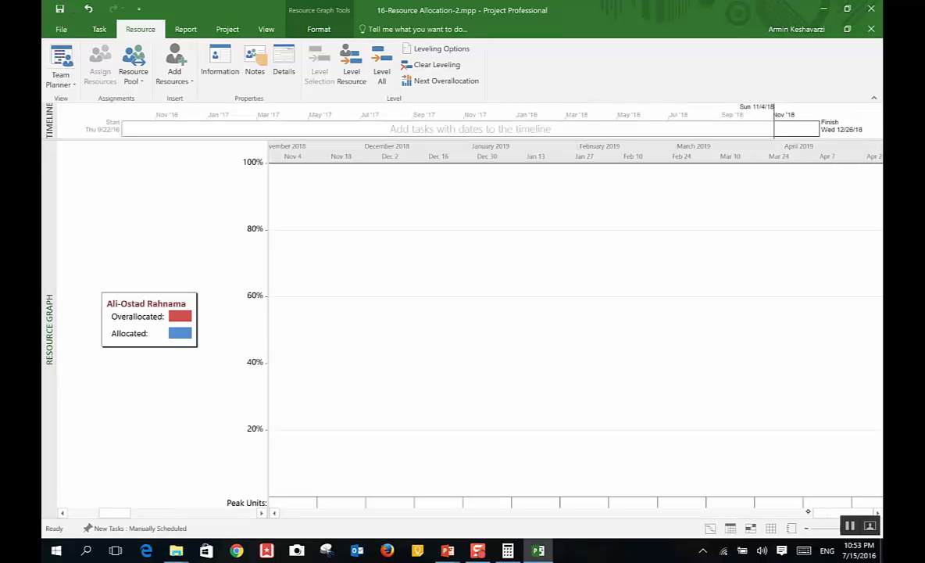
Step: Scroll the Resource Graph timeline and show the previous resource's allocation
{"action": "left_click_drag", "start_coordinate": [808, 512], "coordinate": [687, 515]}
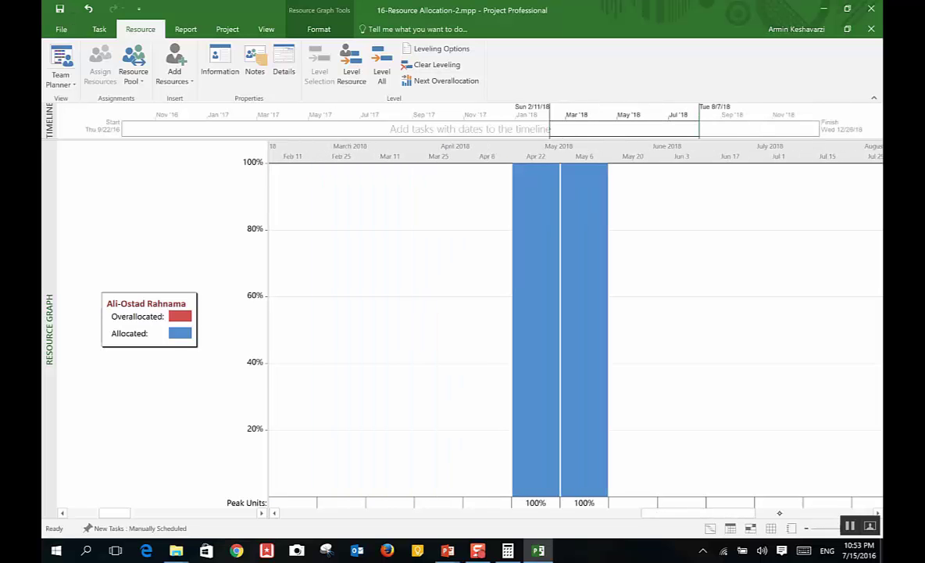
{"action": "left_click_drag", "start_coordinate": [773, 512], "coordinate": [733, 510]}
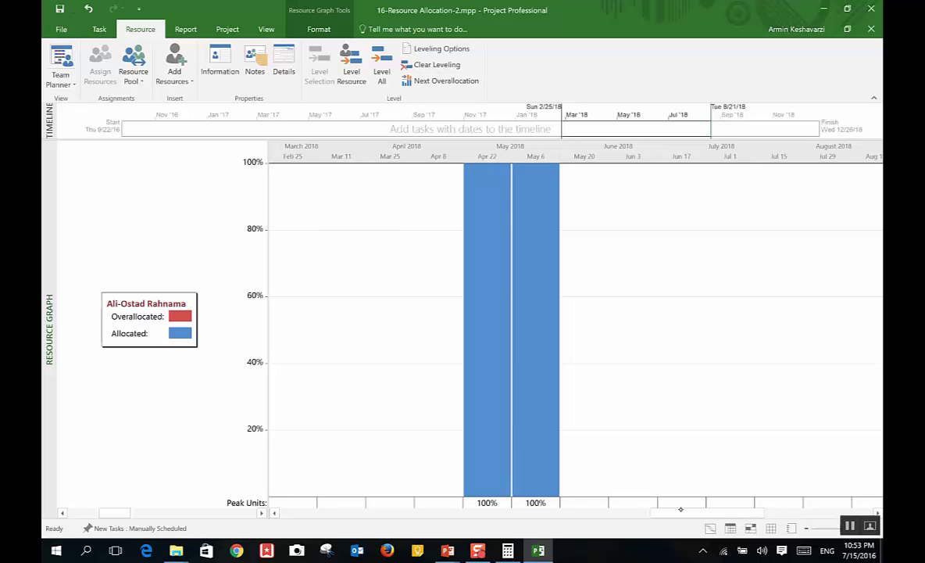
{"action": "left_click_drag", "start_coordinate": [680, 509], "coordinate": [516, 512]}
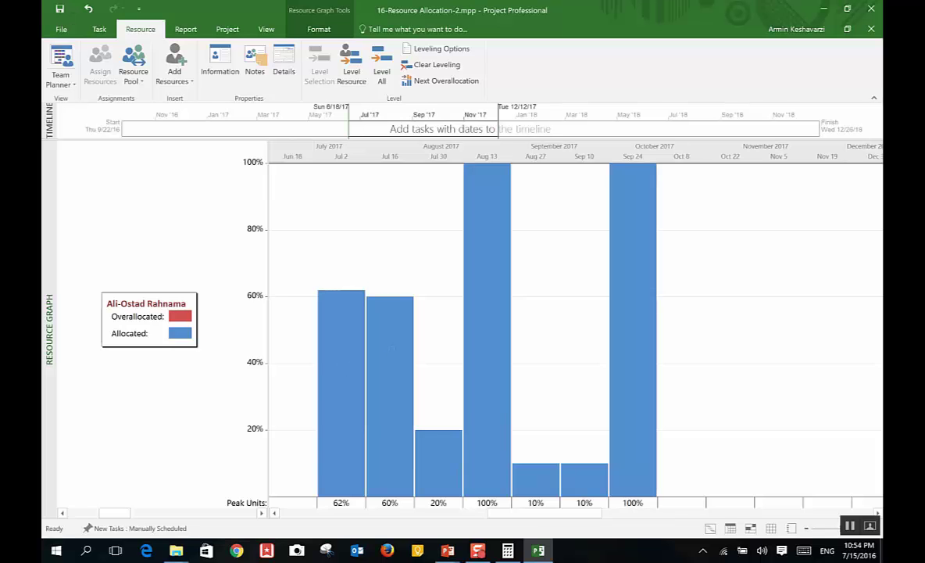
{"action": "left_click_drag", "start_coordinate": [507, 513], "coordinate": [393, 514]}
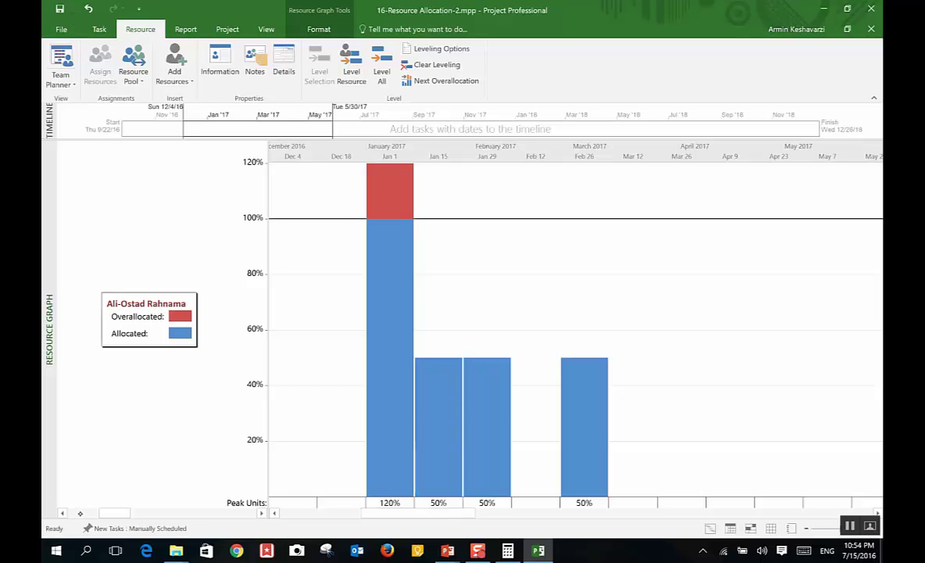
{"action": "left_click", "coordinate": [58, 512]}
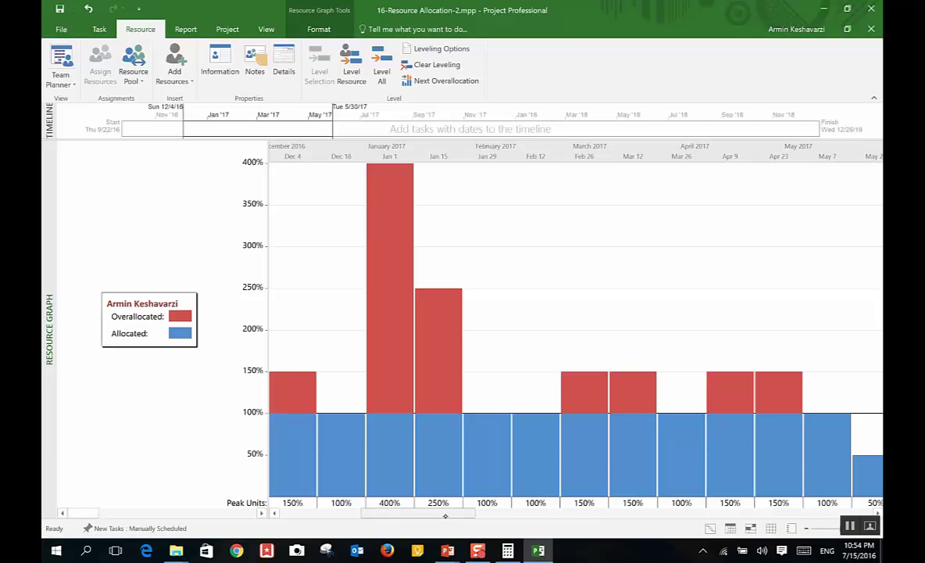
{"action": "left_click_drag", "start_coordinate": [452, 512], "coordinate": [322, 511]}
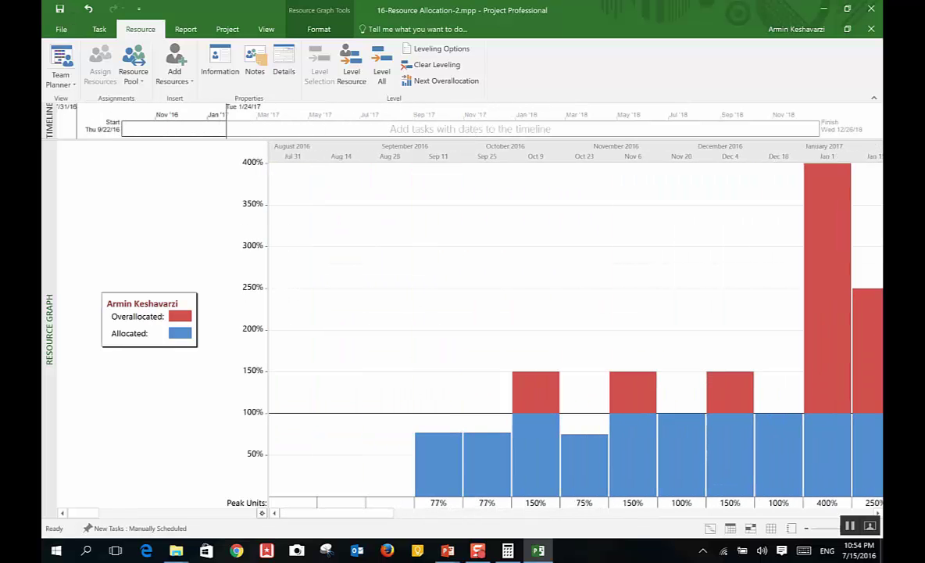
Step: Step through the next resources' graphs, including Professors and Courses, then open Task Usage
{"action": "left_click", "coordinate": [264, 513]}
{"action": "left_click", "coordinate": [261, 514]}
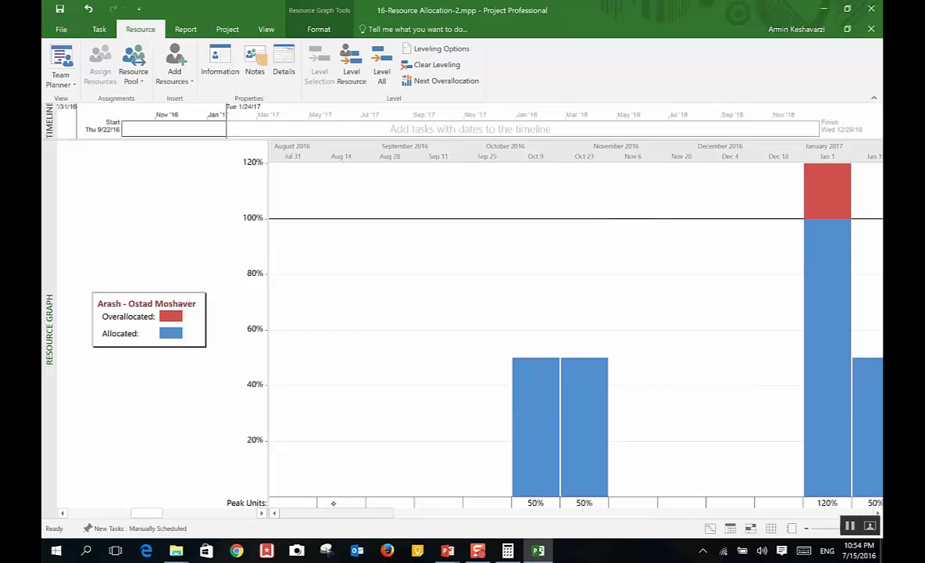
{"action": "left_click_drag", "start_coordinate": [349, 515], "coordinate": [427, 516]}
{"action": "left_click", "coordinate": [261, 513]}
{"action": "scroll", "coordinate": [228, 323], "scroll_direction": "down", "scroll_amount": 1}
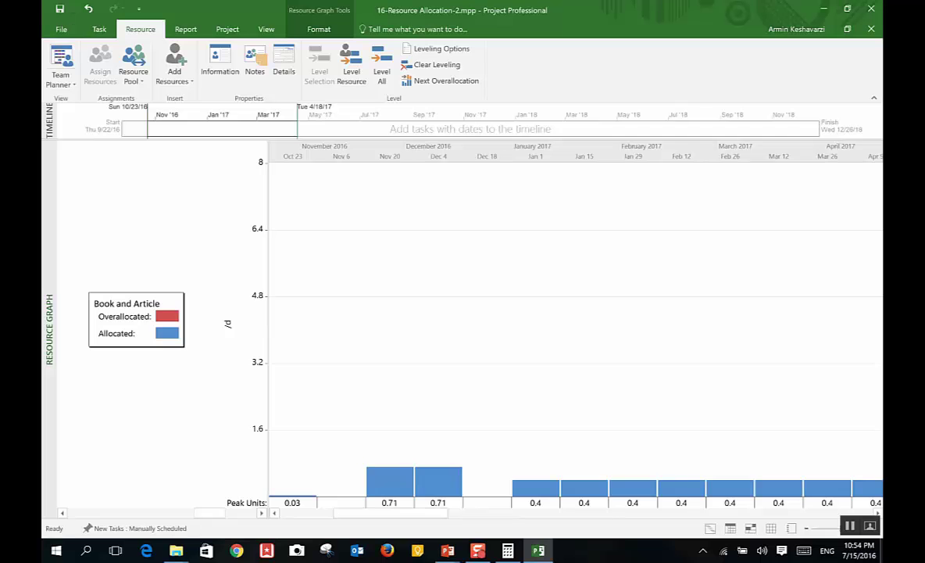
{"action": "left_click", "coordinate": [262, 513]}
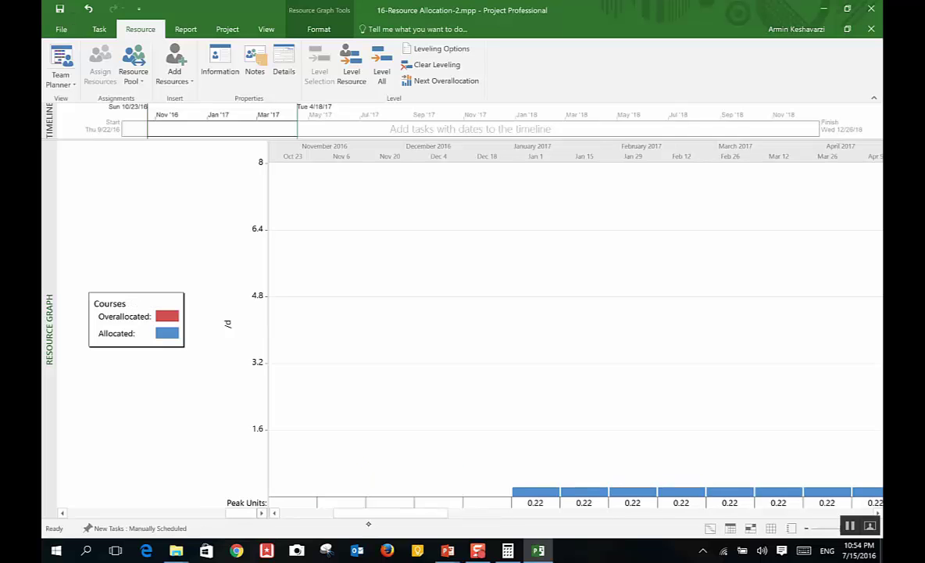
{"action": "left_click_drag", "start_coordinate": [368, 522], "coordinate": [390, 521]}
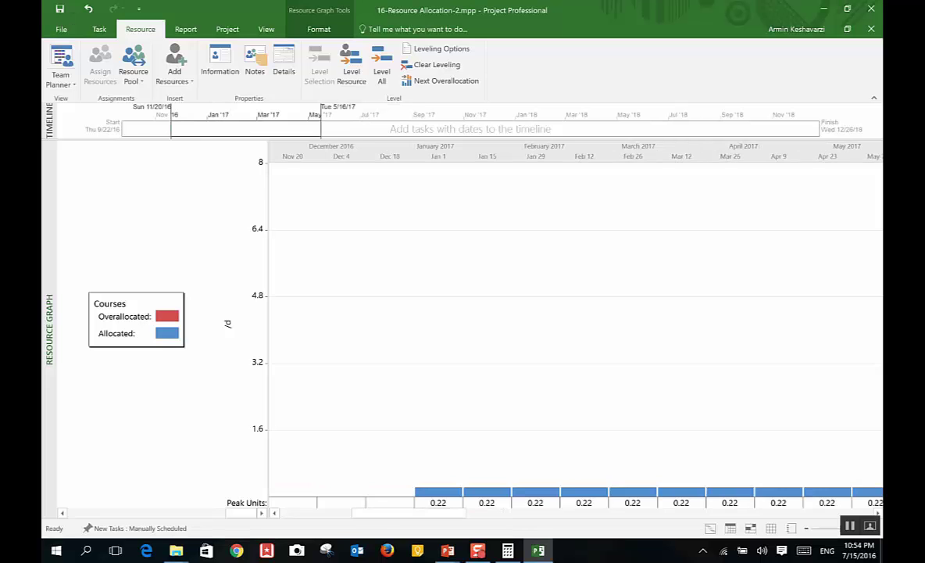
{"action": "left_click", "coordinate": [61, 78]}
{"action": "left_click", "coordinate": [80, 202]}
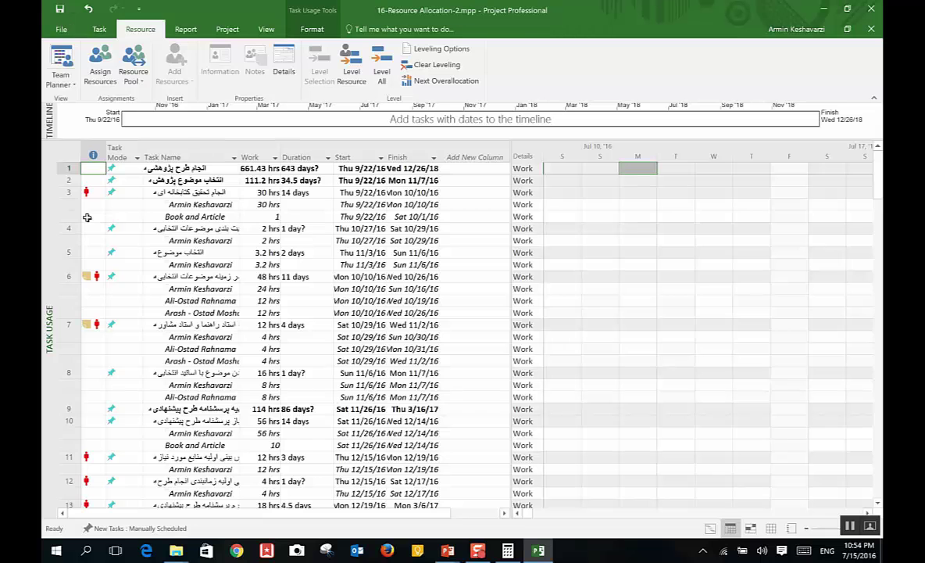
Step: Raise the Book and Article work amount under task 3 to 2
{"action": "left_click", "coordinate": [204, 217]}
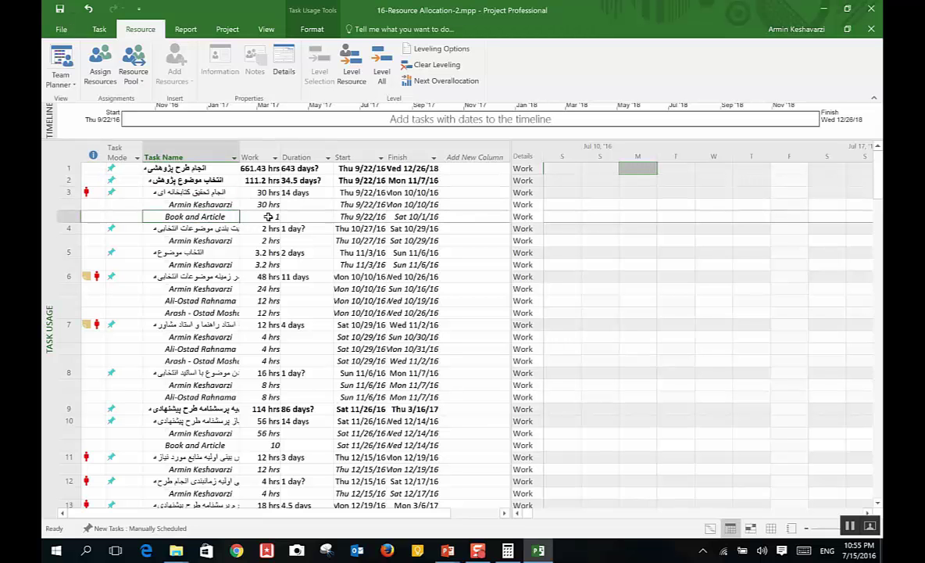
{"action": "left_click", "coordinate": [258, 216]}
{"action": "left_click", "coordinate": [275, 213]}
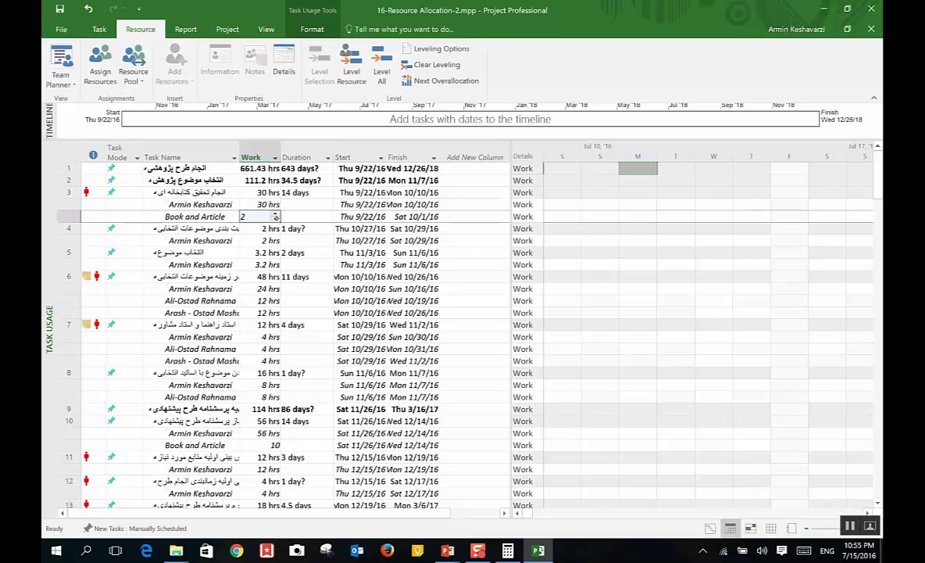
{"action": "left_click", "coordinate": [262, 240]}
{"action": "left_click", "coordinate": [305, 217]}
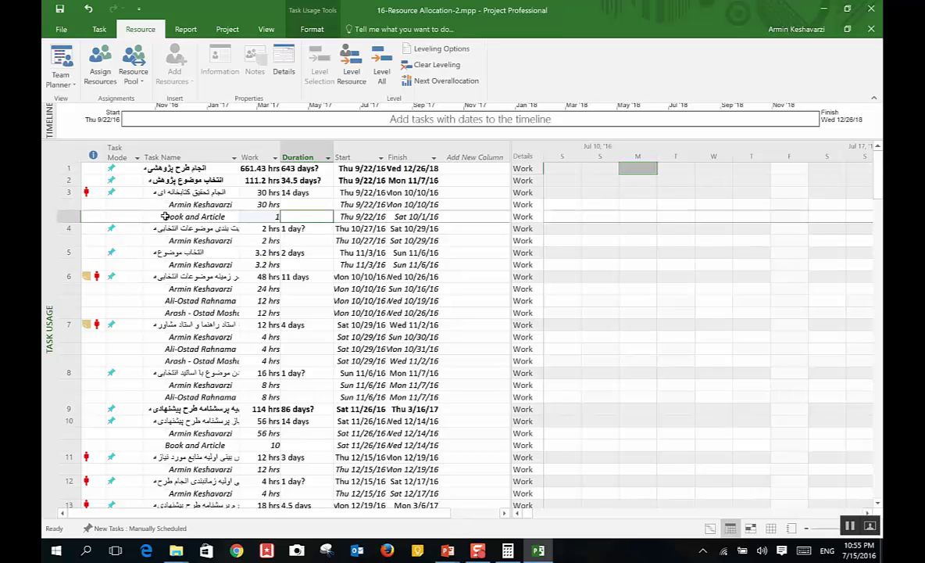
Step: Check the Courses resource type on the Resource Sheet and return to Task Usage
{"action": "left_click", "coordinate": [60, 78]}
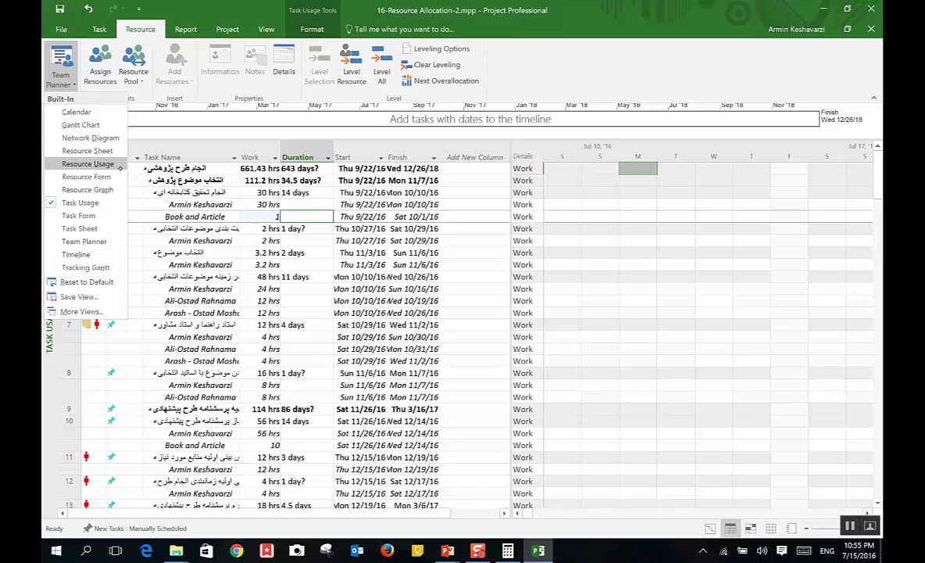
{"action": "left_click", "coordinate": [113, 151]}
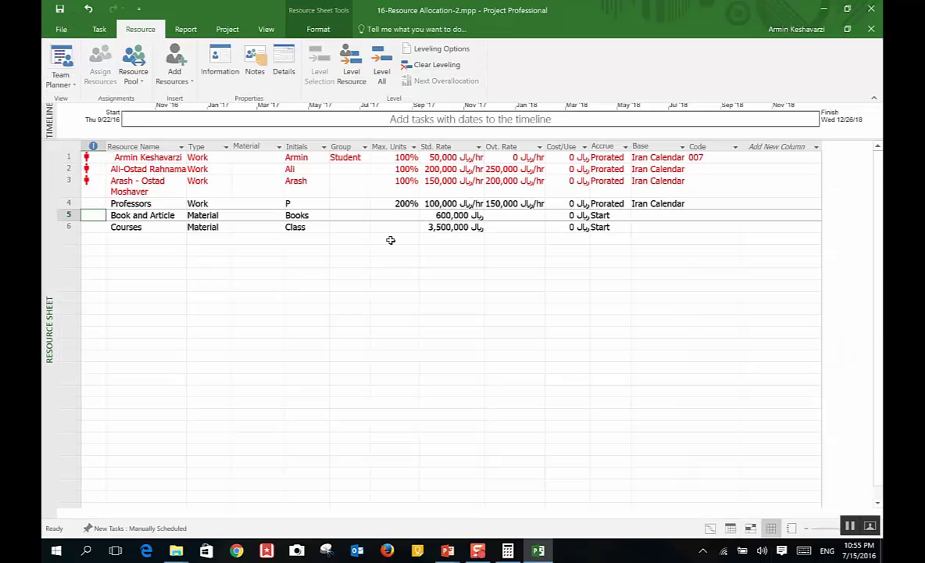
{"action": "left_click", "coordinate": [202, 215]}
{"action": "left_click", "coordinate": [191, 226]}
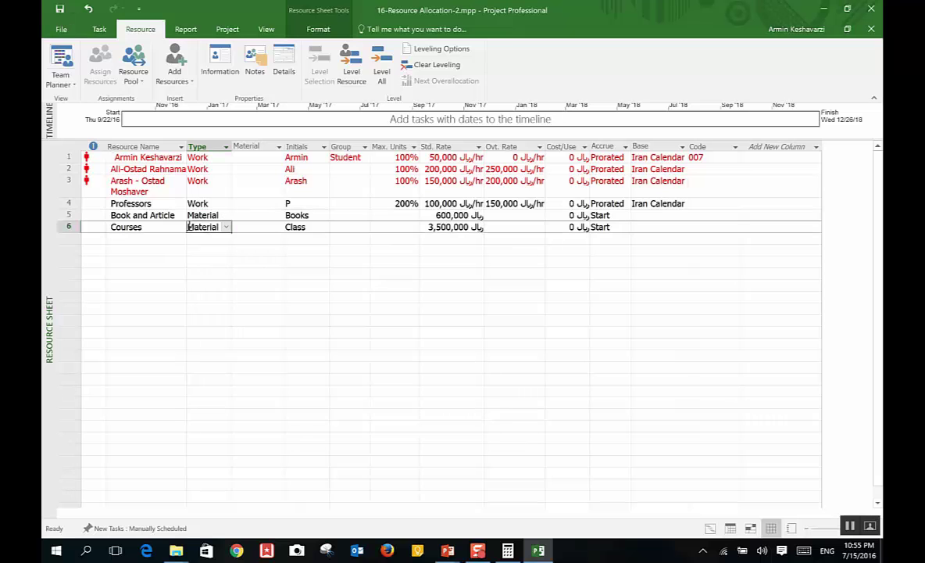
{"action": "left_click", "coordinate": [62, 74]}
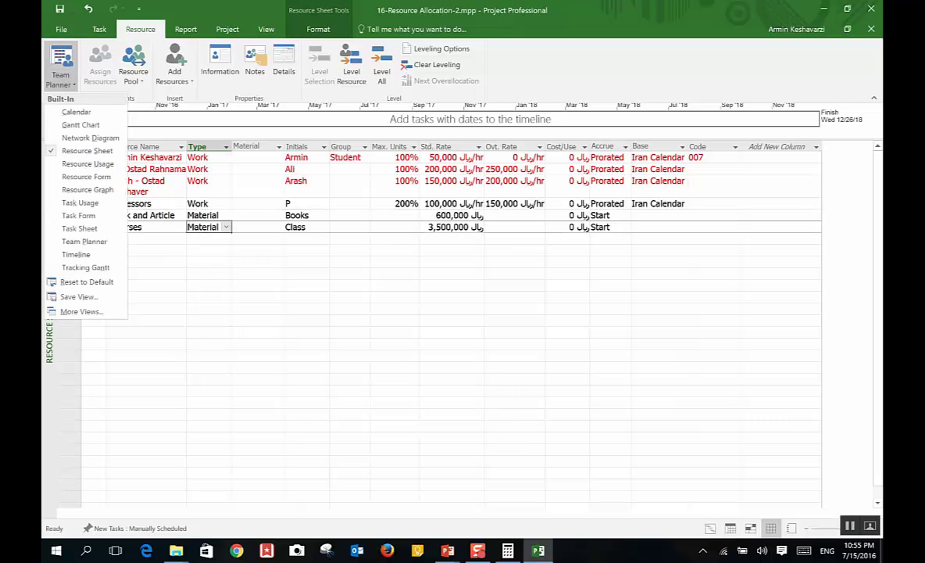
{"action": "left_click", "coordinate": [82, 202]}
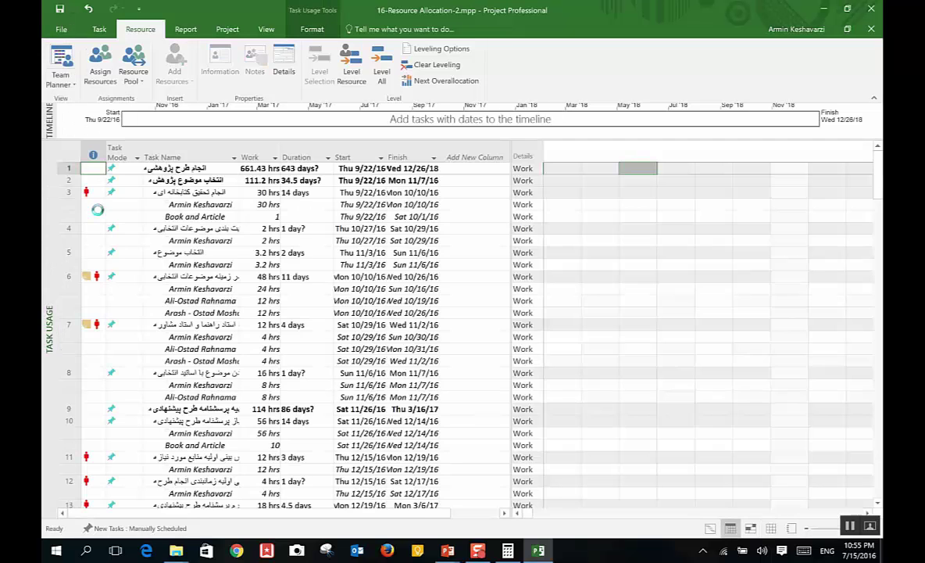
Step: Set the Book and Article assignment units to 5 in Assignment Information
{"action": "left_click", "coordinate": [256, 220]}
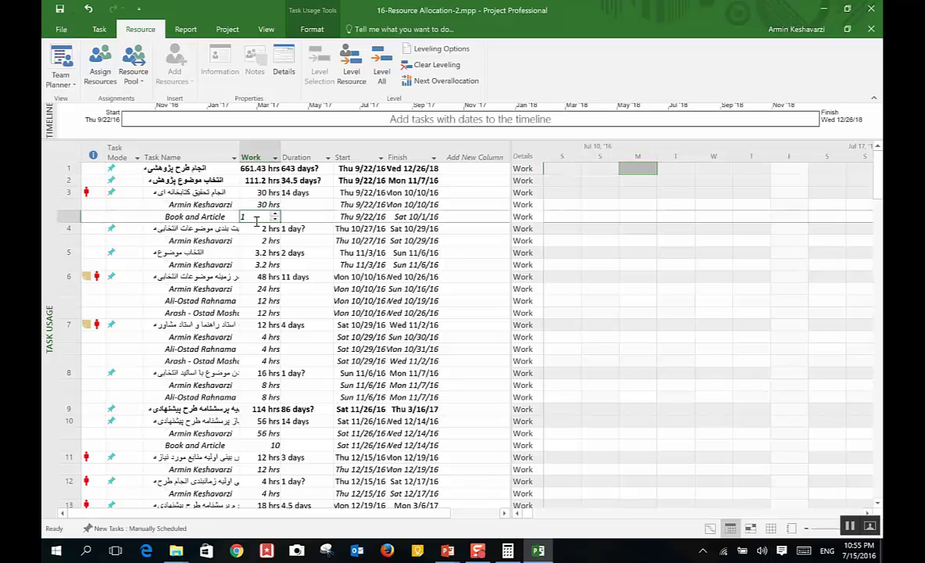
{"action": "left_click", "coordinate": [286, 266]}
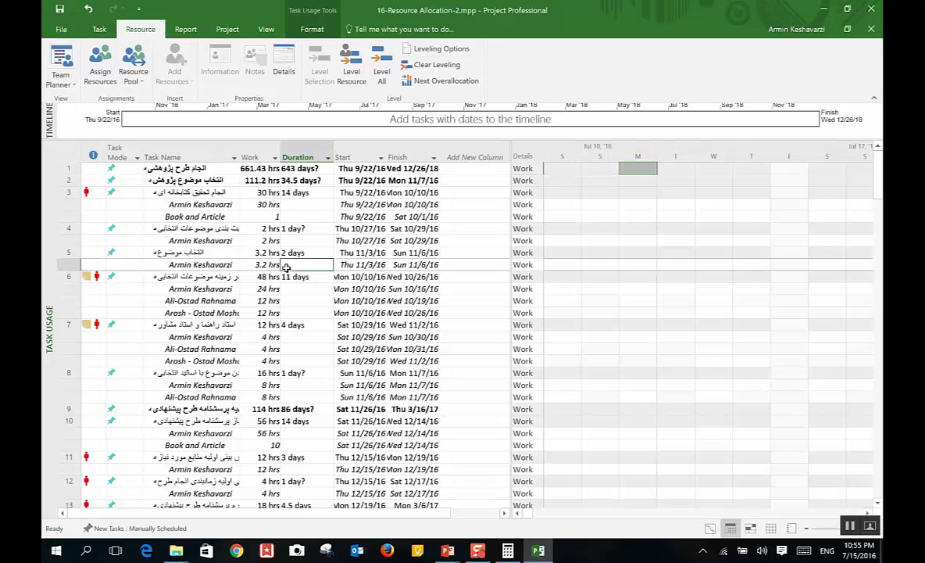
{"action": "double_click", "coordinate": [194, 216]}
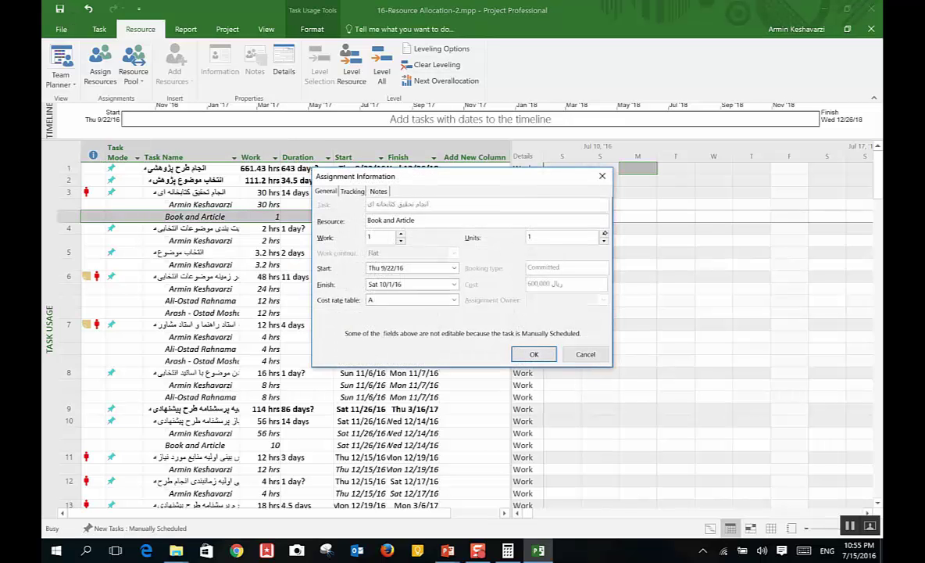
{"action": "left_click", "coordinate": [604, 233]}
{"action": "left_click", "coordinate": [533, 353]}
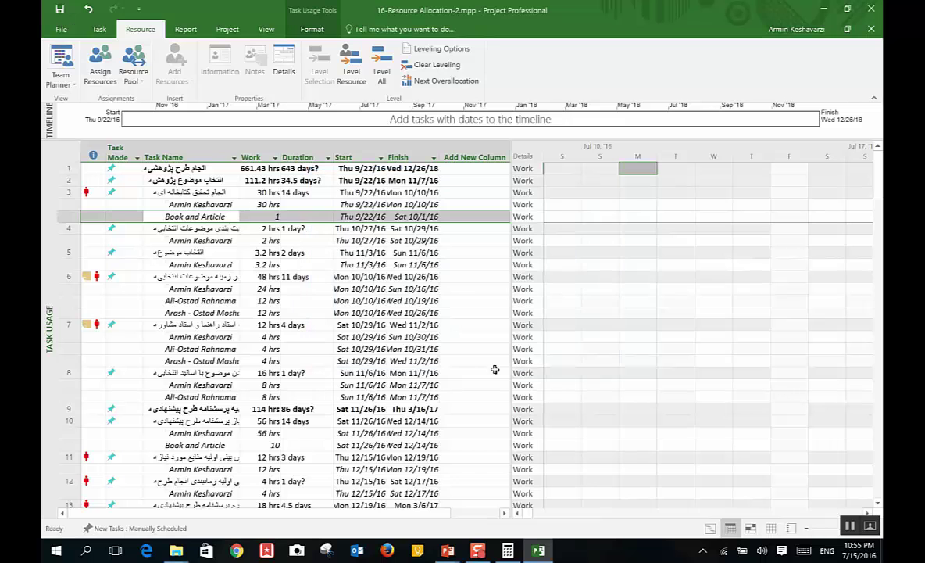
{"action": "left_click", "coordinate": [291, 276]}
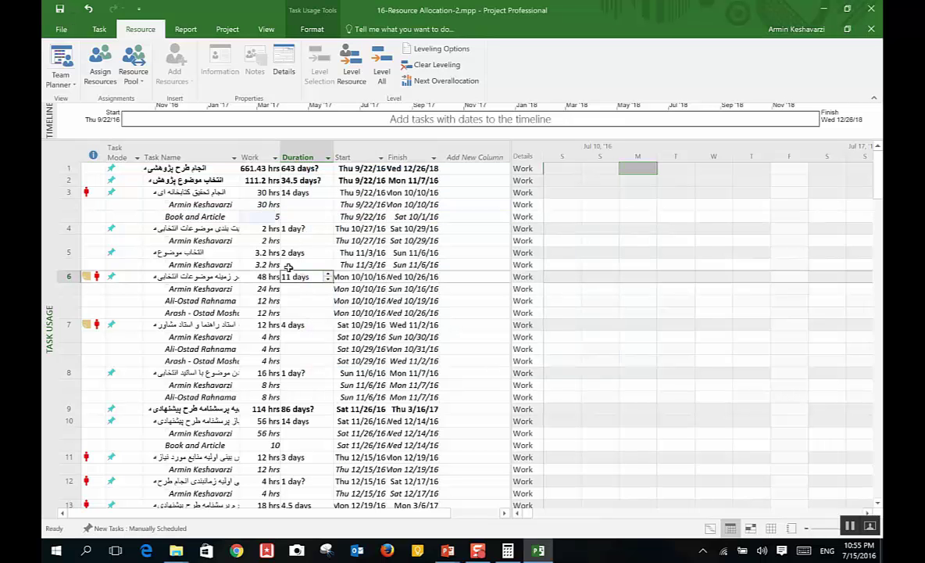
Step: Raise the Book and Article amount under task 3 to 6, then 7
{"action": "left_click", "coordinate": [262, 216]}
{"action": "left_click", "coordinate": [276, 214]}
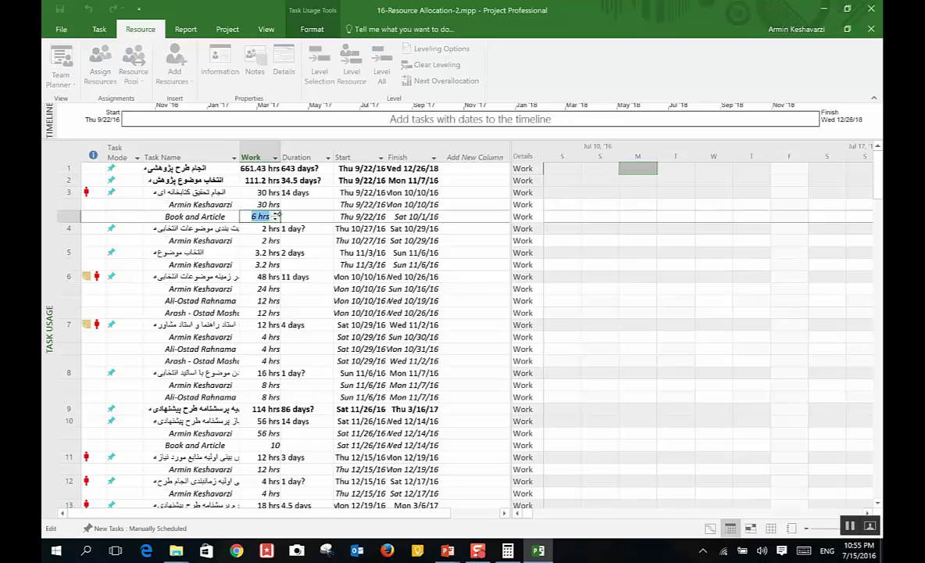
{"action": "key", "text": "Return"}
{"action": "key", "text": "Up"}
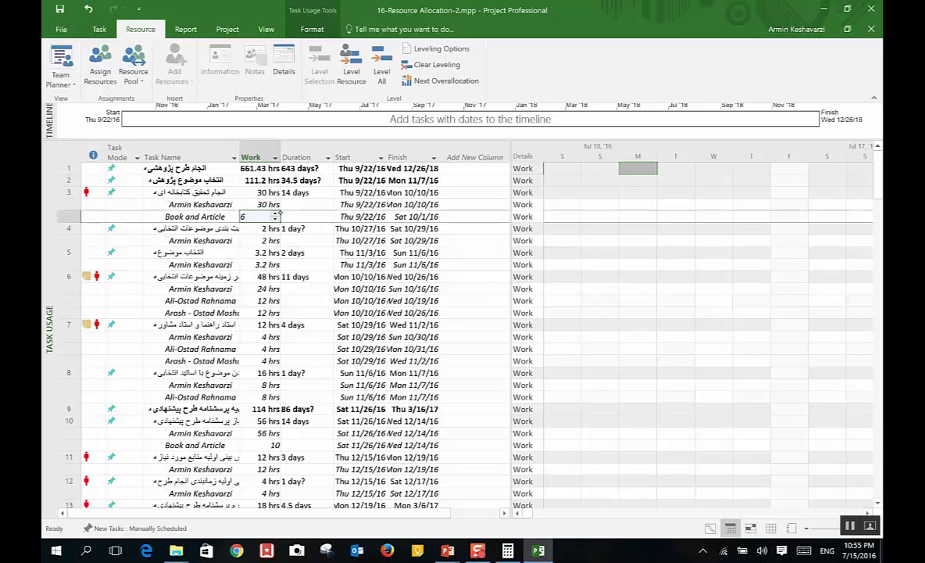
{"action": "left_click", "coordinate": [276, 213]}
{"action": "key", "text": "Return"}
{"action": "key", "text": "Down"}
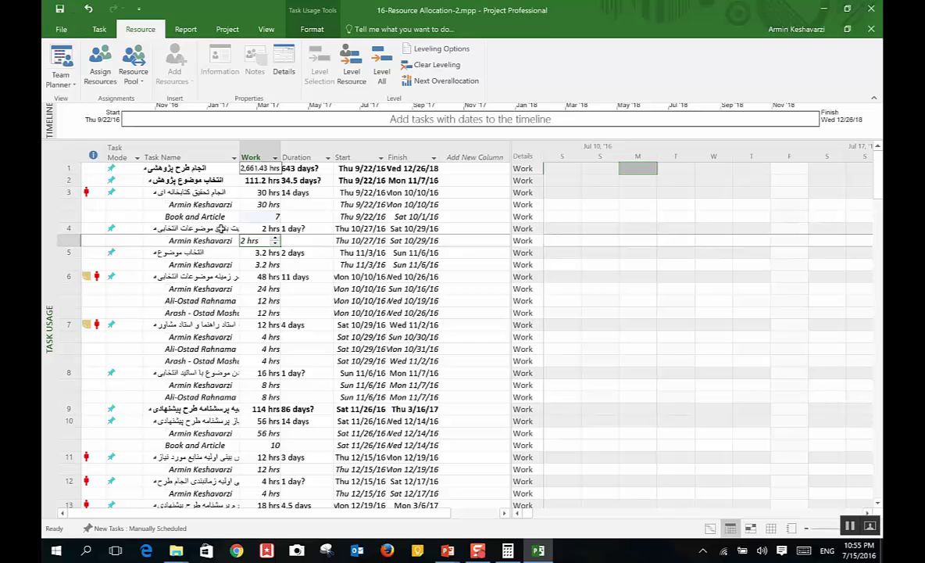
Step: Select task 4 and task 5 with its assignment work amount
{"action": "left_click", "coordinate": [222, 228]}
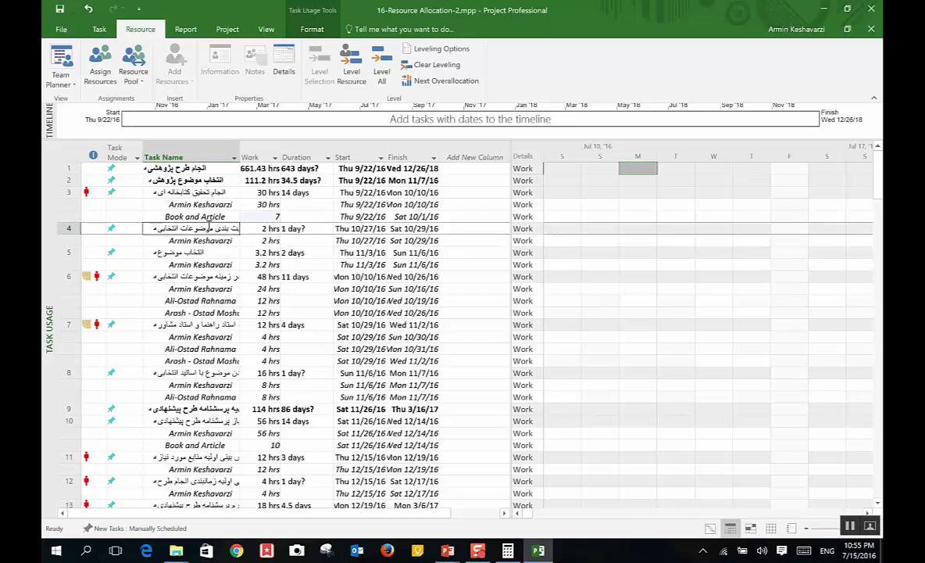
{"action": "left_click", "coordinate": [244, 265]}
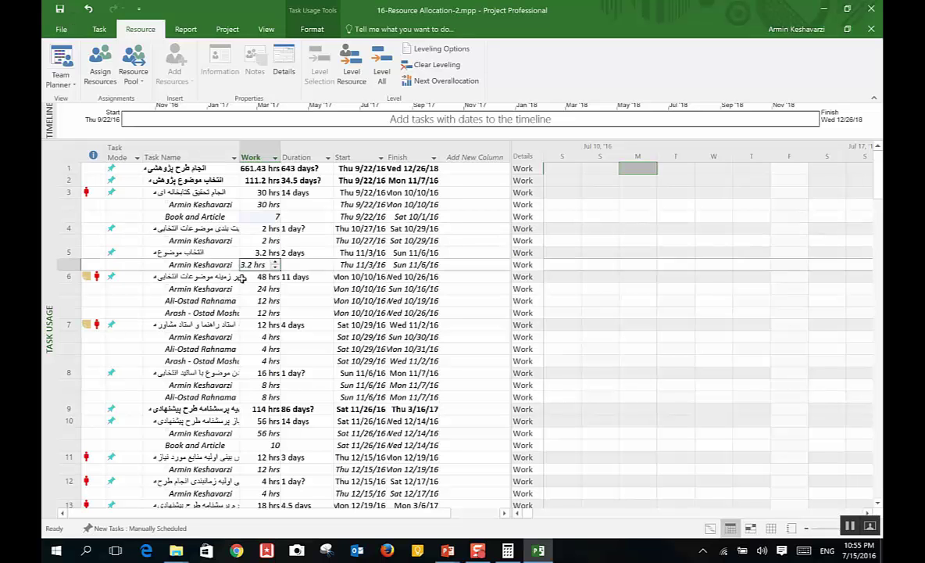
{"action": "left_click", "coordinate": [191, 251]}
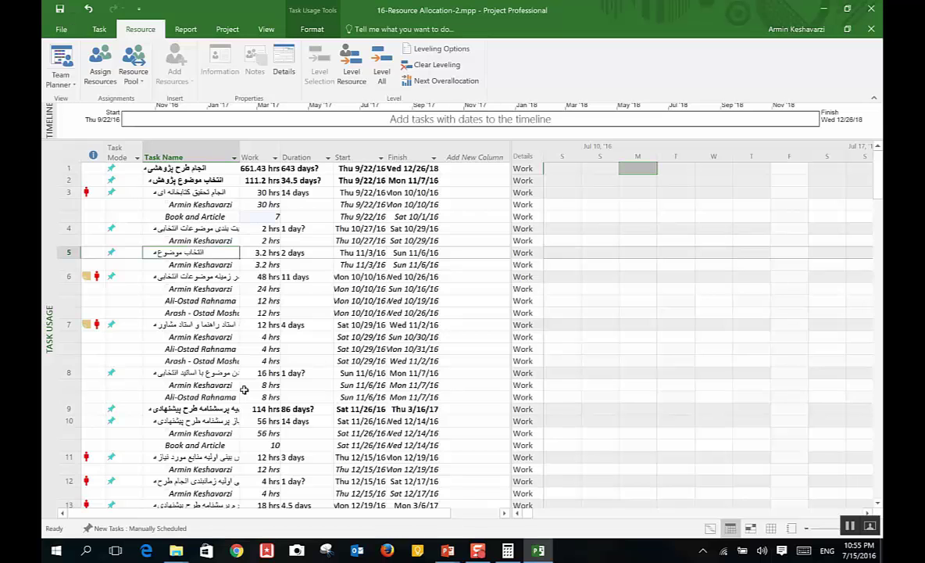
{"action": "left_click", "coordinate": [61, 78]}
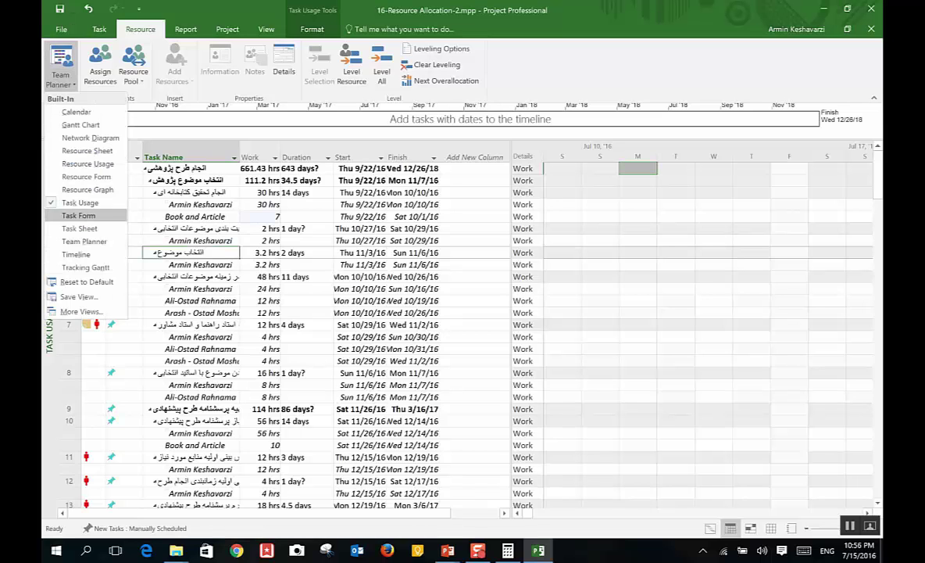
Step: Open the Task Form and page forward through tasks checking their resource assignments
{"action": "left_click", "coordinate": [80, 215]}
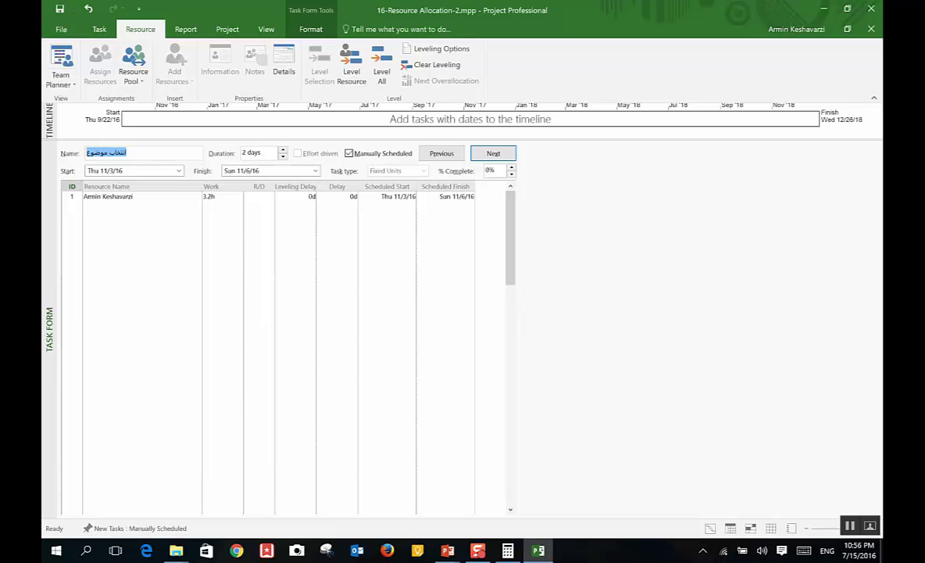
{"action": "key", "text": "Return"}
{"action": "key", "text": "Return"}
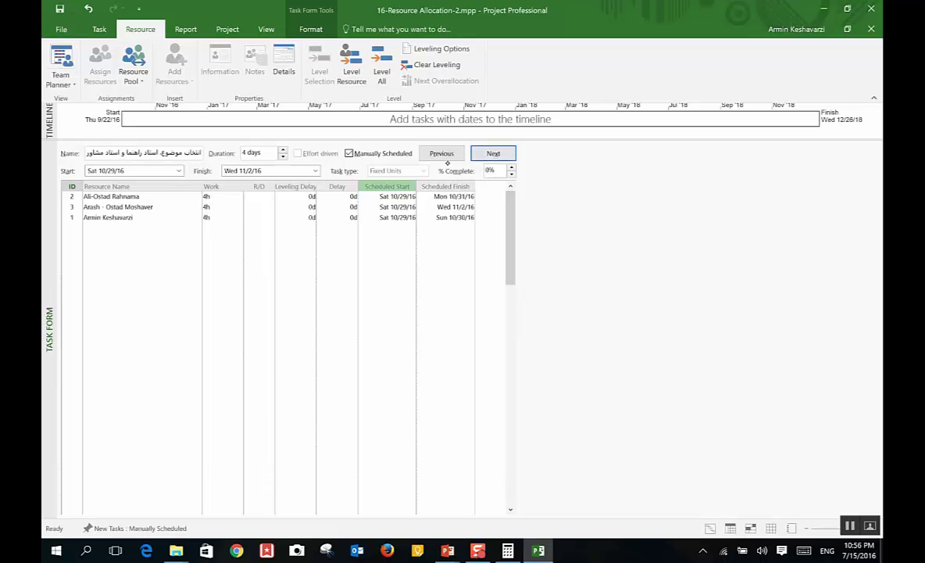
{"action": "key", "text": "Return"}
{"action": "left_click", "coordinate": [504, 152]}
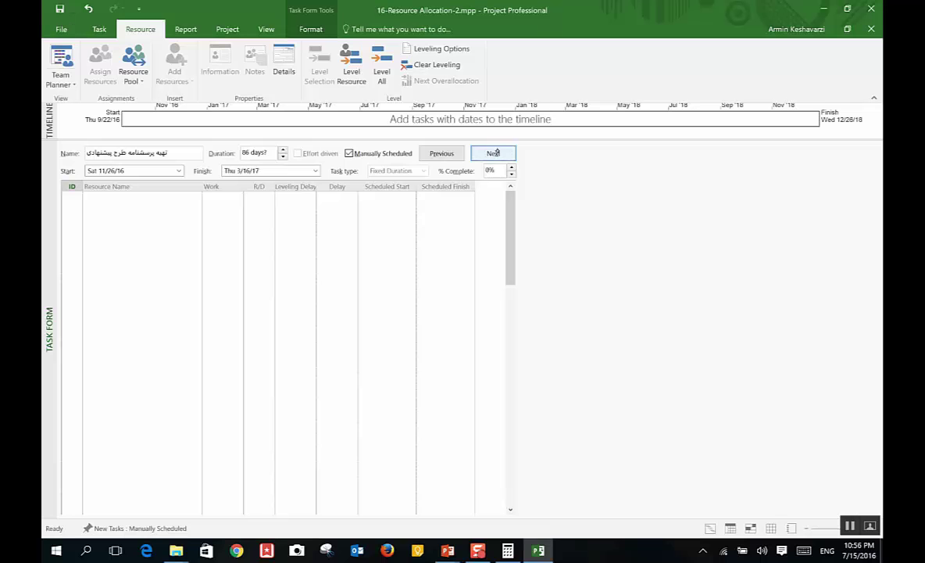
{"action": "left_click", "coordinate": [495, 152]}
{"action": "left_click", "coordinate": [496, 153]}
{"action": "left_click", "coordinate": [495, 152]}
{"action": "left_click", "coordinate": [494, 153]}
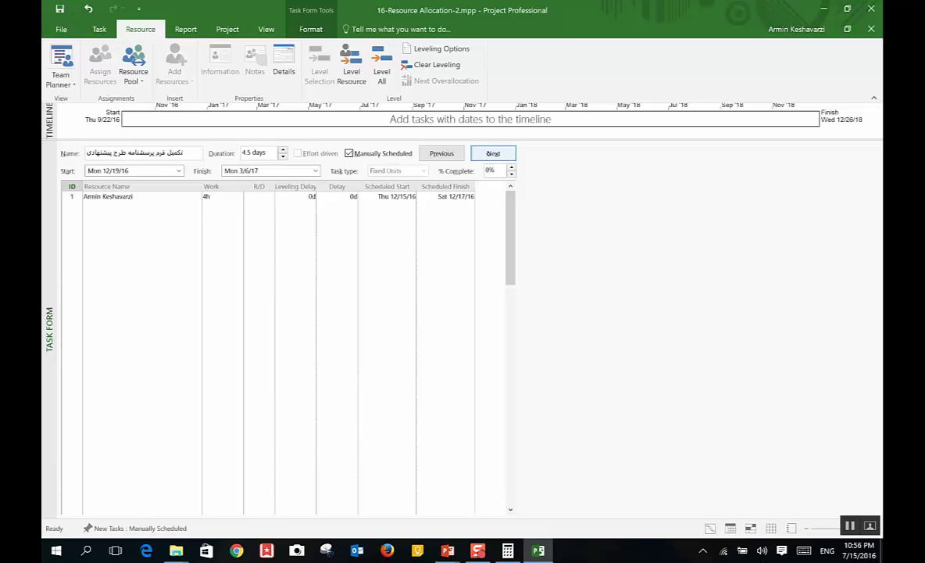
{"action": "left_click", "coordinate": [494, 154]}
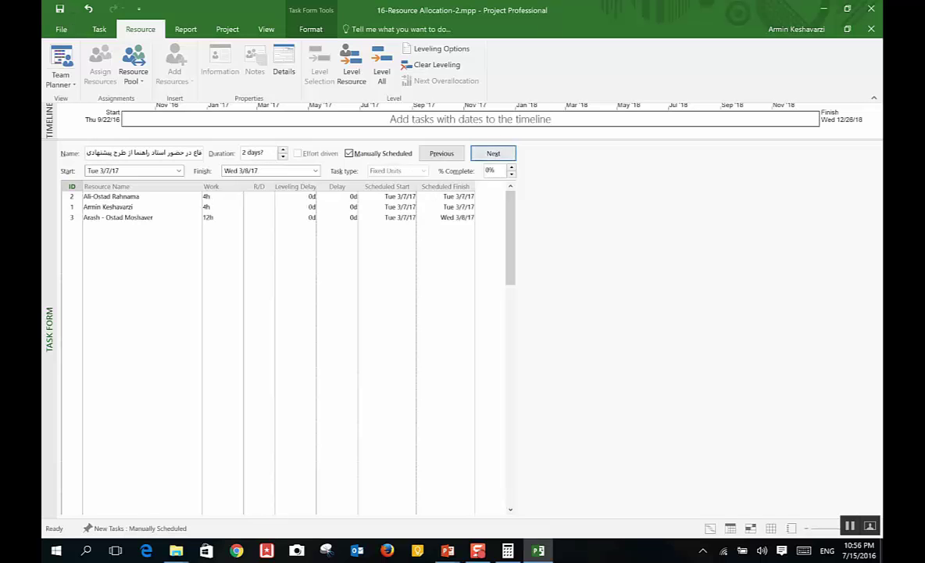
{"action": "left_click", "coordinate": [501, 151]}
{"action": "left_click", "coordinate": [501, 151]}
{"action": "left_click", "coordinate": [501, 150]}
{"action": "left_click", "coordinate": [500, 149]}
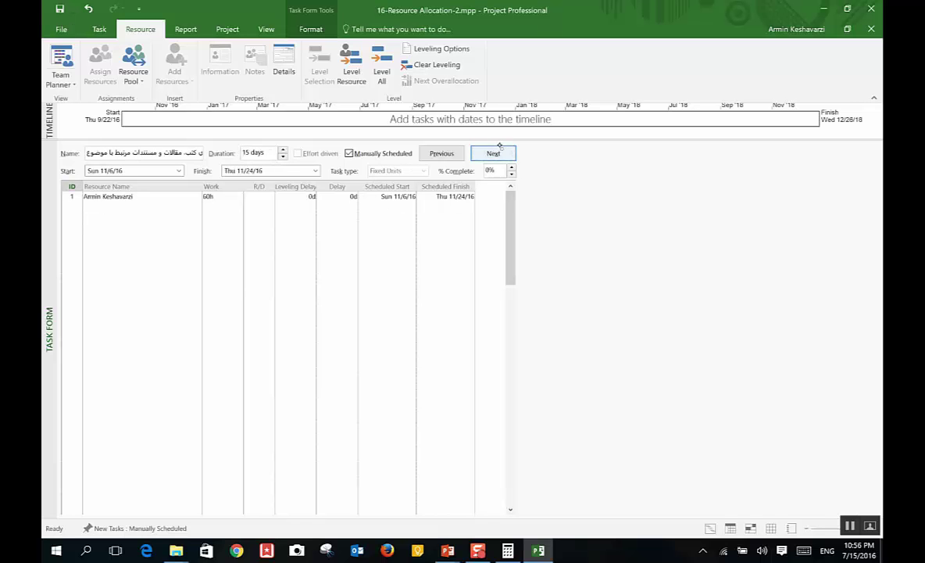
{"action": "left_click", "coordinate": [493, 153]}
{"action": "left_click", "coordinate": [494, 153]}
{"action": "left_click", "coordinate": [493, 152]}
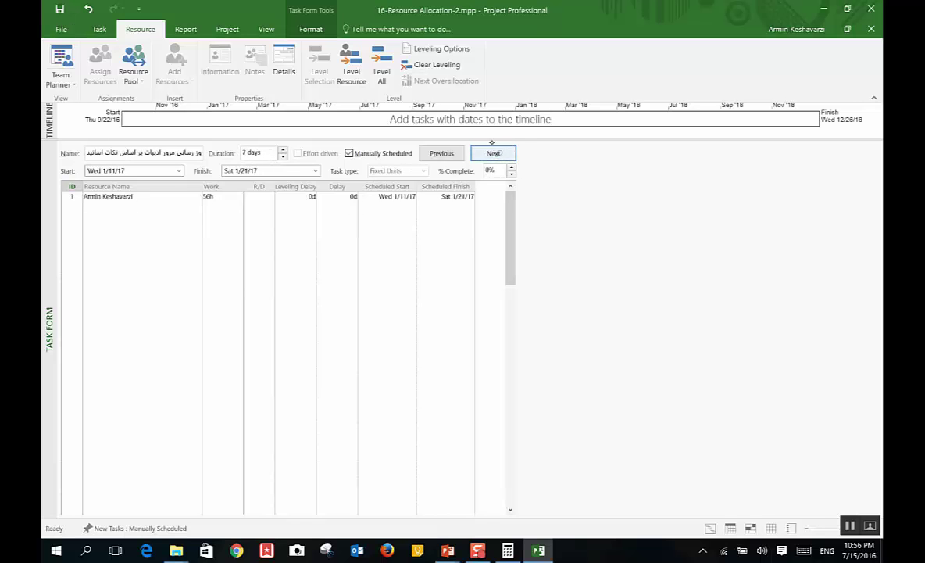
{"action": "left_click", "coordinate": [450, 150]}
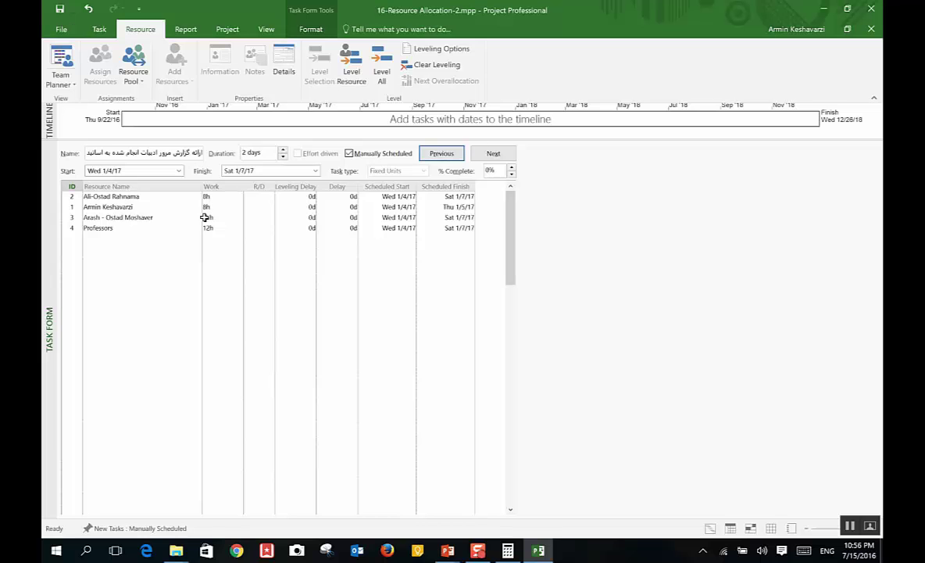
{"action": "left_click", "coordinate": [494, 154]}
{"action": "left_click", "coordinate": [494, 153]}
{"action": "left_click", "coordinate": [494, 153]}
{"action": "left_click", "coordinate": [494, 153]}
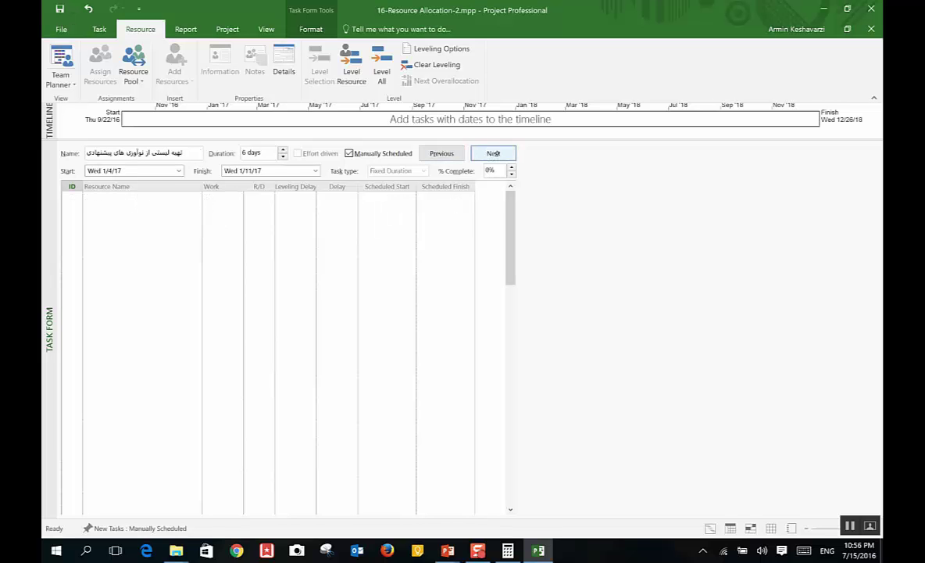
{"action": "left_click", "coordinate": [493, 153]}
{"action": "left_click", "coordinate": [459, 151]}
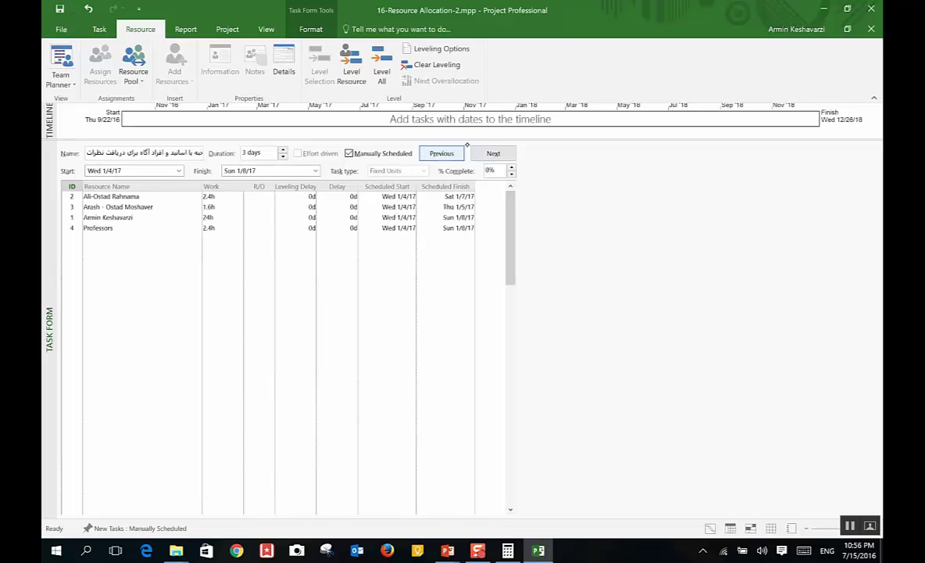
{"action": "left_click", "coordinate": [494, 153]}
{"action": "left_click", "coordinate": [494, 154]}
{"action": "left_click", "coordinate": [494, 153]}
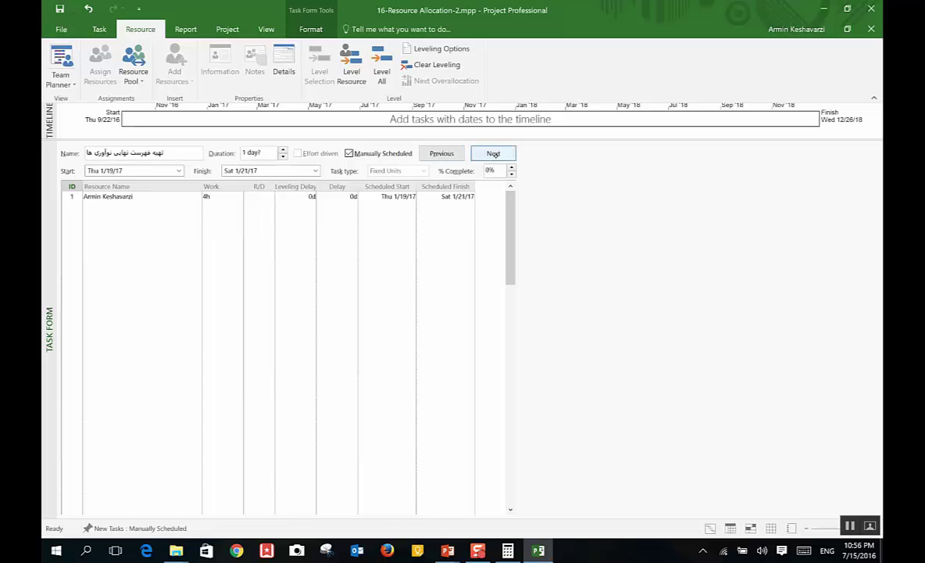
{"action": "left_click", "coordinate": [493, 153]}
{"action": "left_click", "coordinate": [493, 153]}
{"action": "left_click", "coordinate": [493, 153]}
{"action": "left_click", "coordinate": [493, 154]}
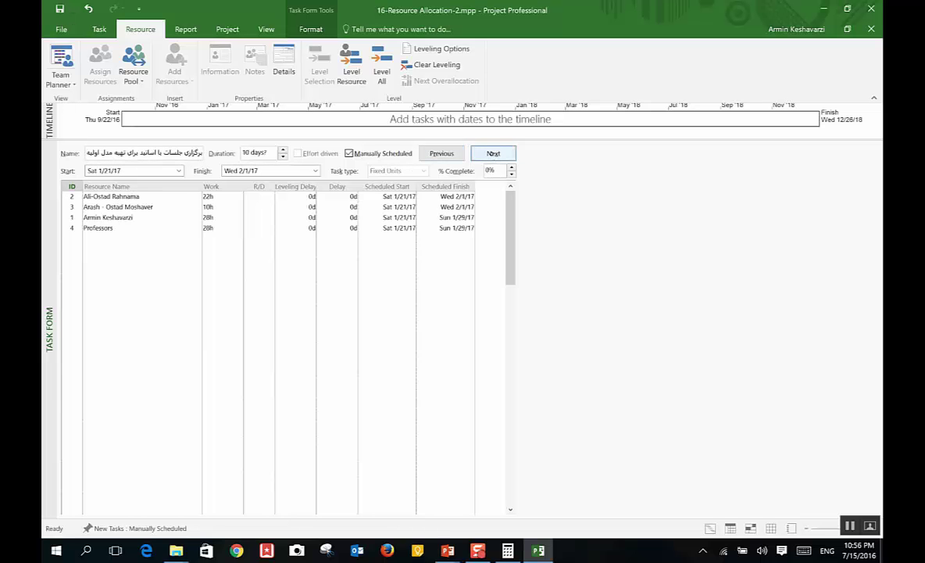
{"action": "left_click", "coordinate": [493, 153]}
{"action": "left_click", "coordinate": [493, 153]}
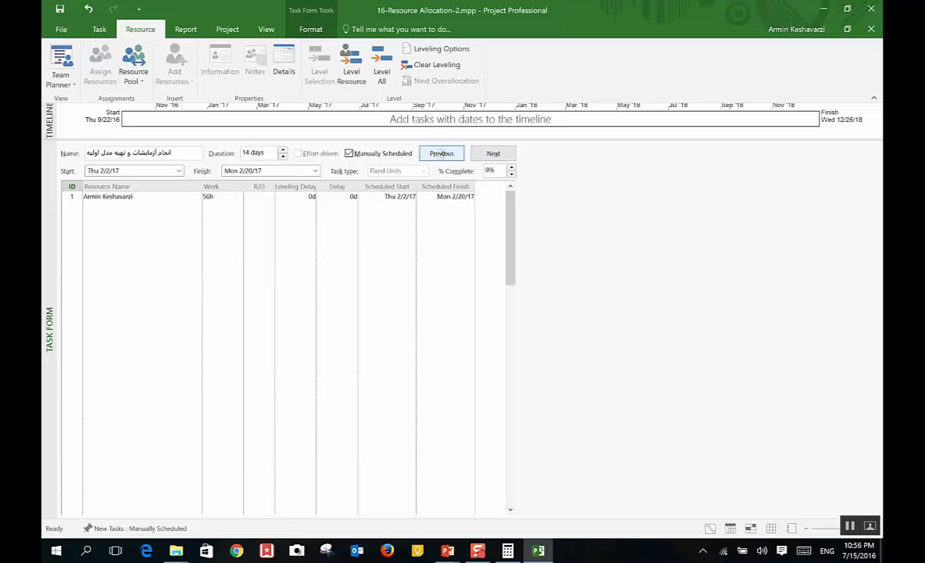
Step: Page back through earlier tasks, stopping on the 4-day task starting Wed 1/4/17
{"action": "left_click", "coordinate": [442, 153]}
{"action": "left_click", "coordinate": [442, 154]}
{"action": "left_click", "coordinate": [442, 153]}
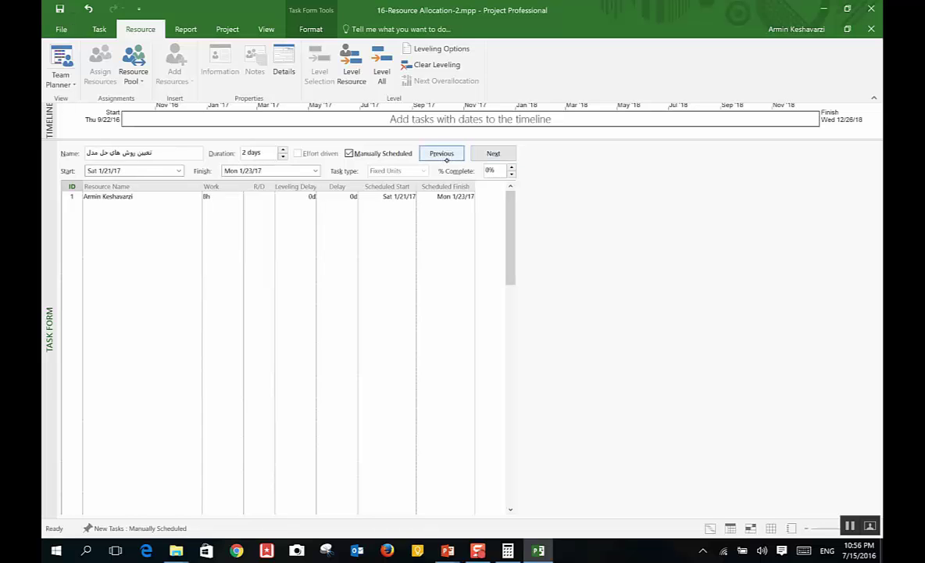
{"action": "left_click", "coordinate": [441, 154]}
{"action": "left_click", "coordinate": [441, 153]}
{"action": "left_click", "coordinate": [441, 153]}
{"action": "left_click", "coordinate": [441, 153]}
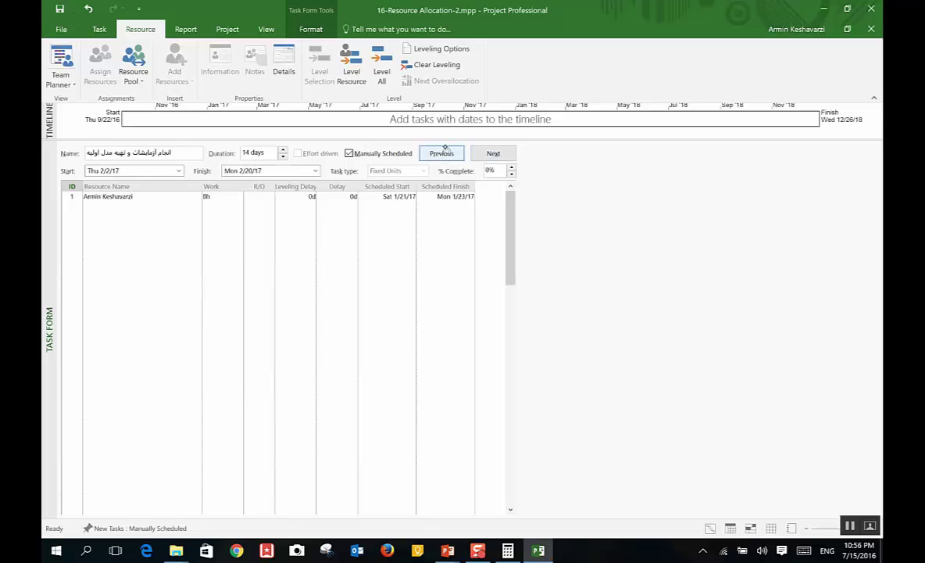
{"action": "left_click", "coordinate": [442, 153]}
{"action": "left_click", "coordinate": [337, 228]}
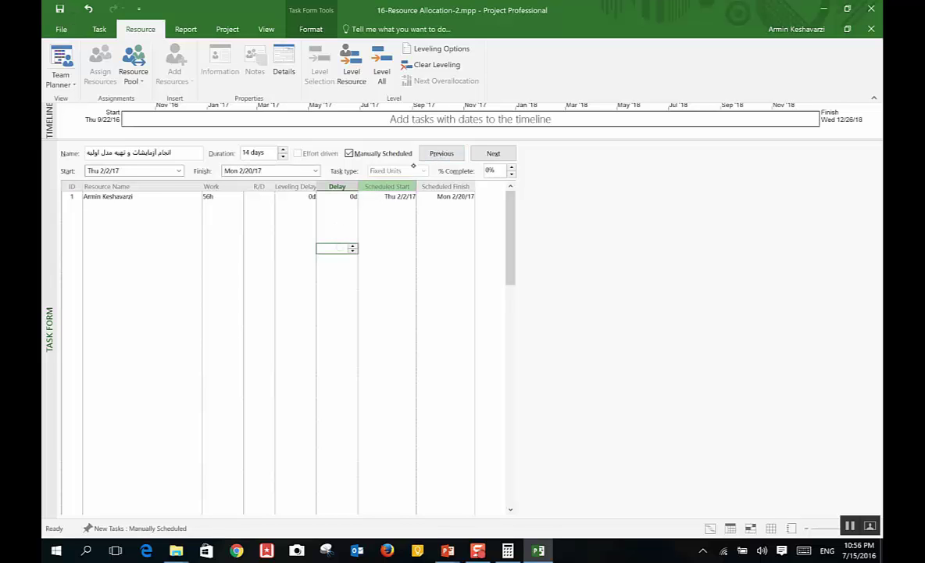
{"action": "left_click", "coordinate": [442, 152]}
{"action": "left_click", "coordinate": [442, 152]}
{"action": "left_click", "coordinate": [441, 153]}
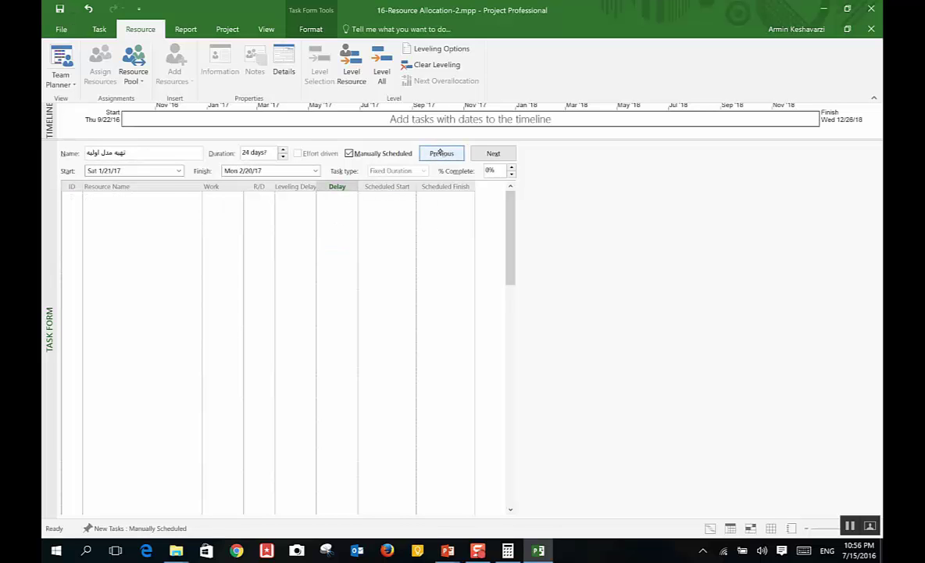
{"action": "left_click", "coordinate": [441, 153]}
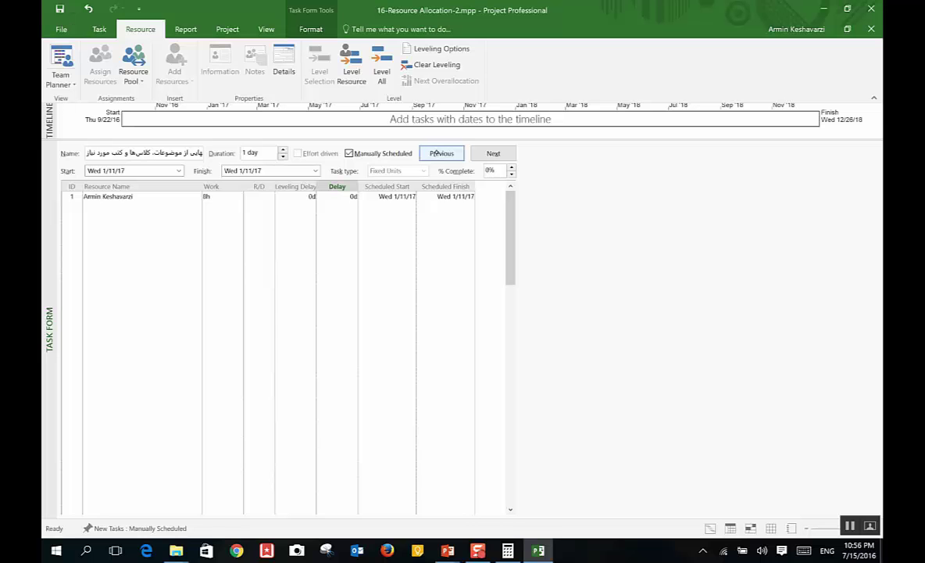
{"action": "left_click", "coordinate": [436, 154]}
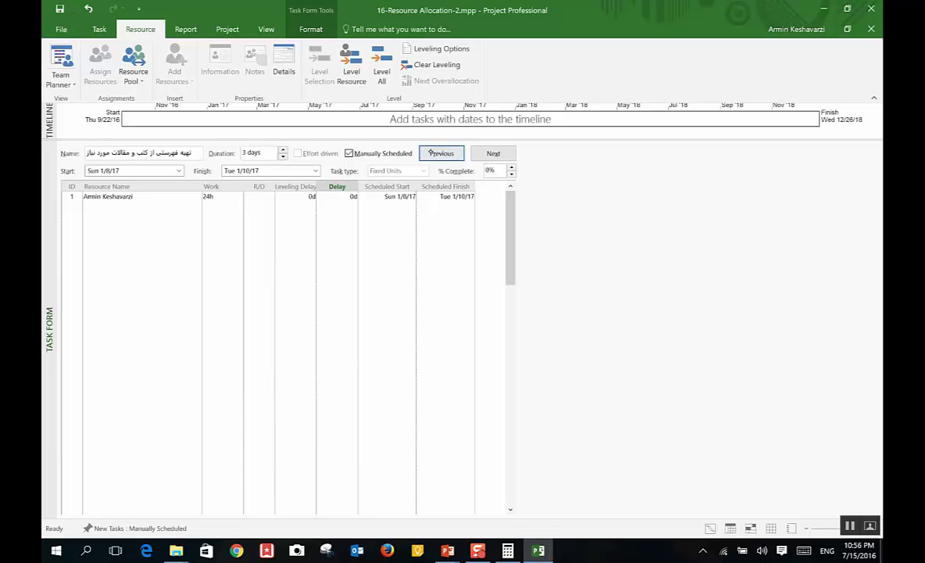
{"action": "left_click", "coordinate": [436, 152]}
{"action": "left_click", "coordinate": [440, 150]}
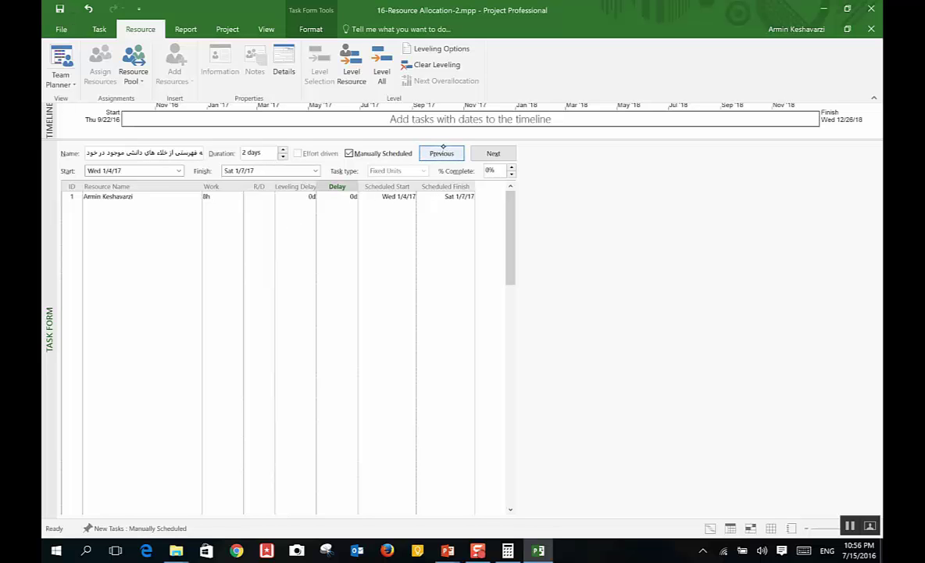
{"action": "left_click", "coordinate": [442, 153]}
{"action": "left_click", "coordinate": [442, 153]}
{"action": "left_click", "coordinate": [442, 153]}
{"action": "left_click", "coordinate": [442, 153]}
{"action": "left_click", "coordinate": [442, 153]}
{"action": "left_click", "coordinate": [442, 152]}
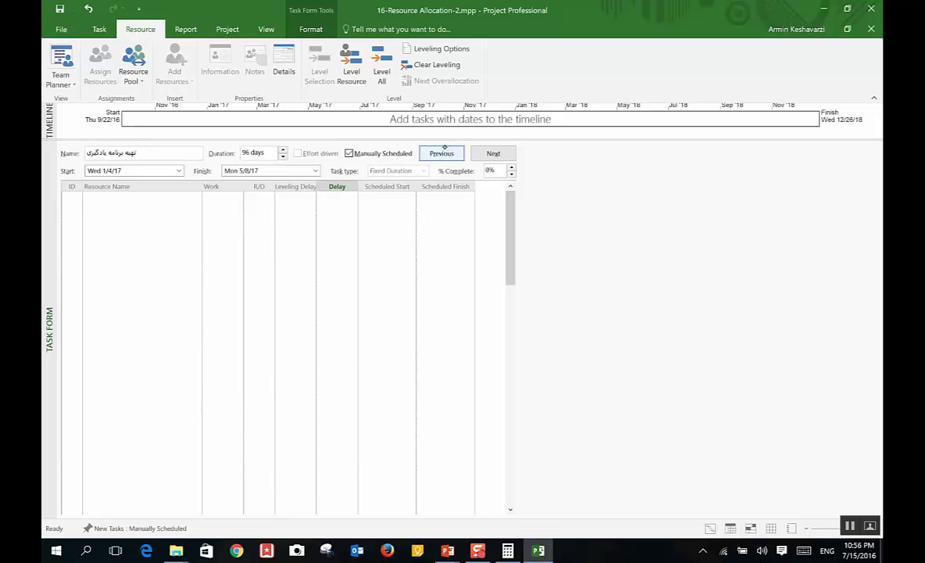
{"action": "left_click", "coordinate": [441, 153]}
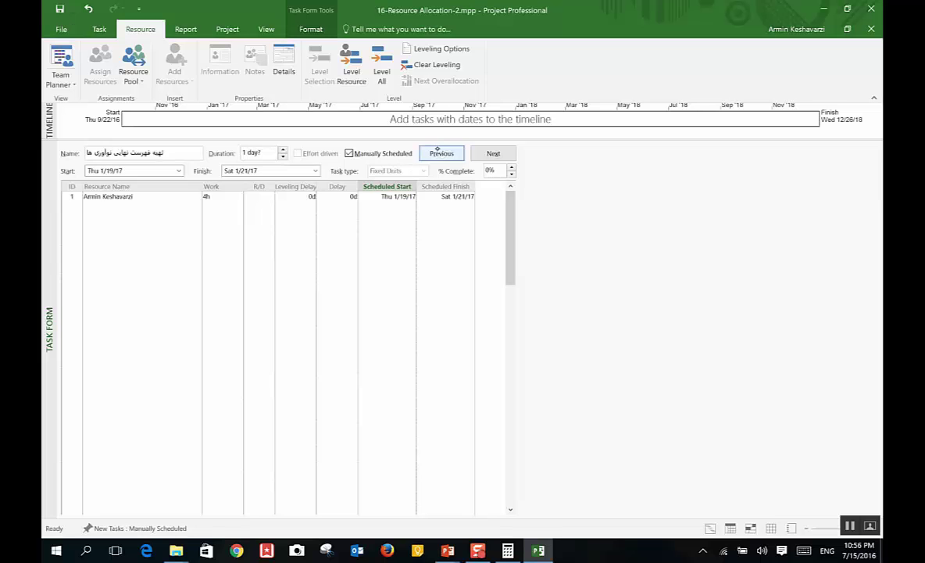
{"action": "left_click", "coordinate": [440, 150]}
{"action": "left_click", "coordinate": [440, 152]}
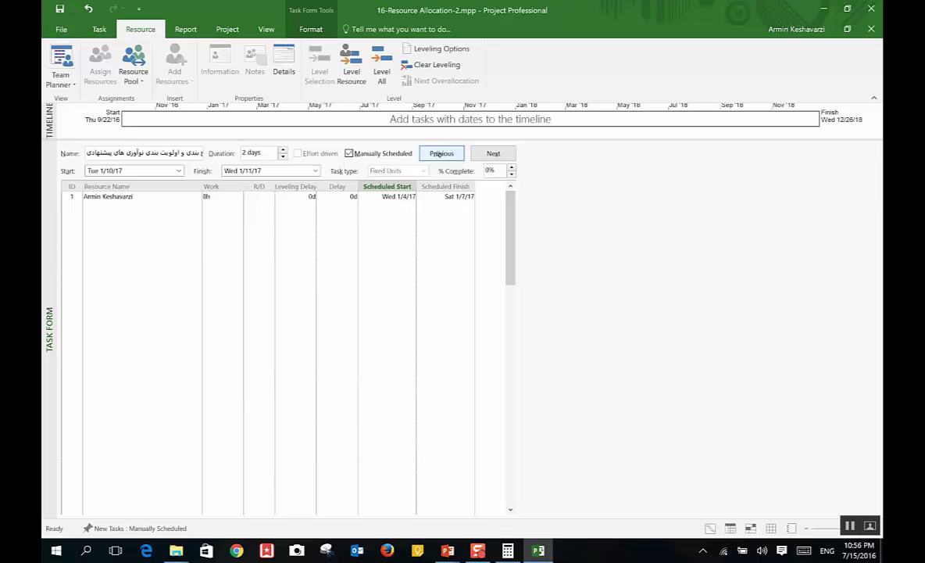
{"action": "left_click", "coordinate": [441, 154]}
{"action": "left_click", "coordinate": [440, 153]}
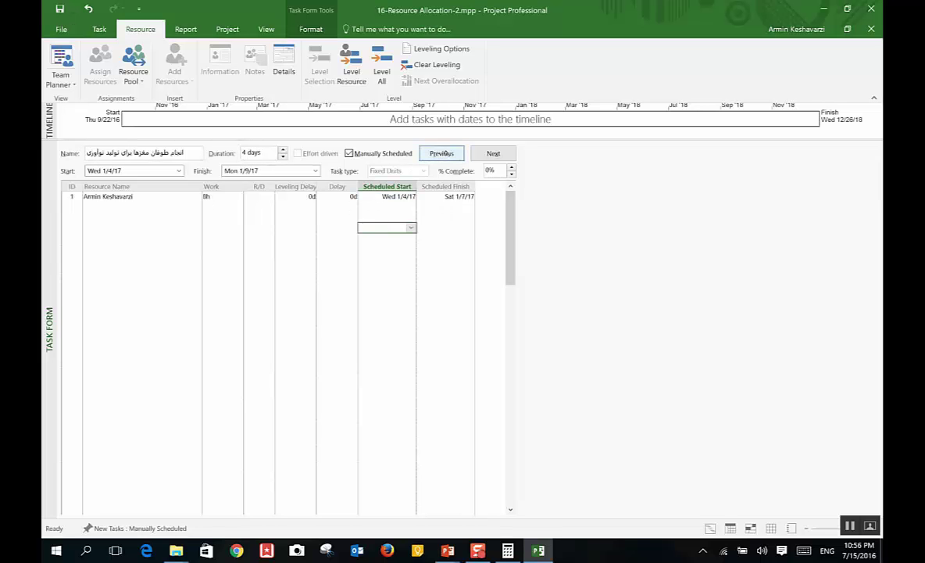
{"action": "left_click", "coordinate": [440, 153]}
{"action": "left_click", "coordinate": [440, 153]}
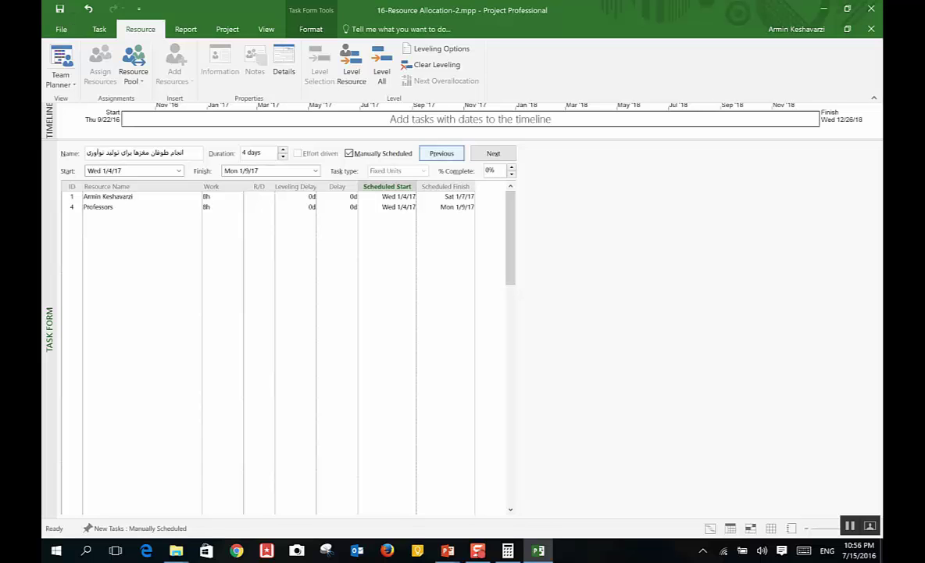
{"action": "left_click", "coordinate": [493, 153]}
{"action": "left_click", "coordinate": [441, 153]}
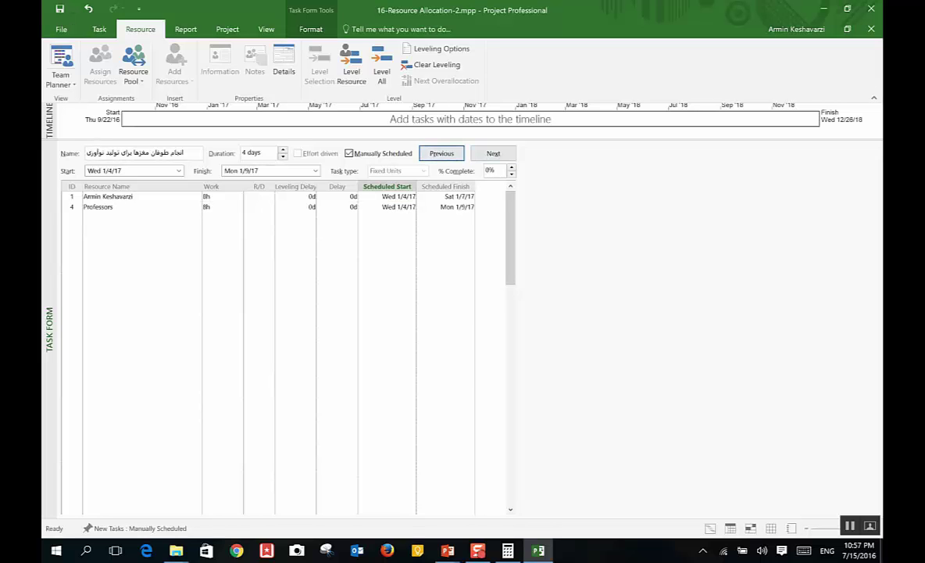
Step: Reschedule the task to start Sun 1/1/17 and finish Sat 1/14/17
{"action": "left_click", "coordinate": [179, 170]}
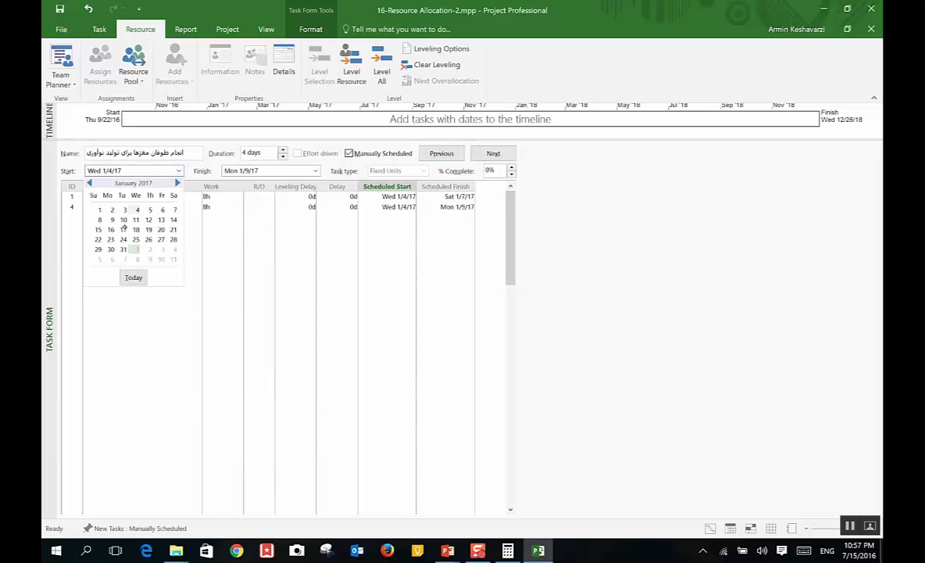
{"action": "left_click", "coordinate": [99, 209]}
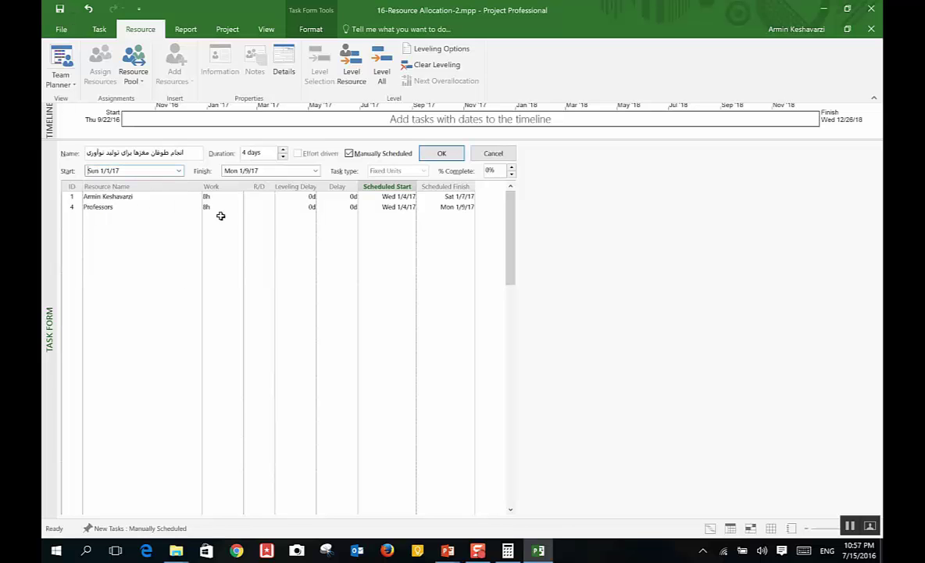
{"action": "left_click", "coordinate": [315, 170]}
{"action": "left_click", "coordinate": [285, 220]}
Step: Switch to the Task Sheet and select a cell in the blank new column
{"action": "left_click", "coordinate": [61, 81]}
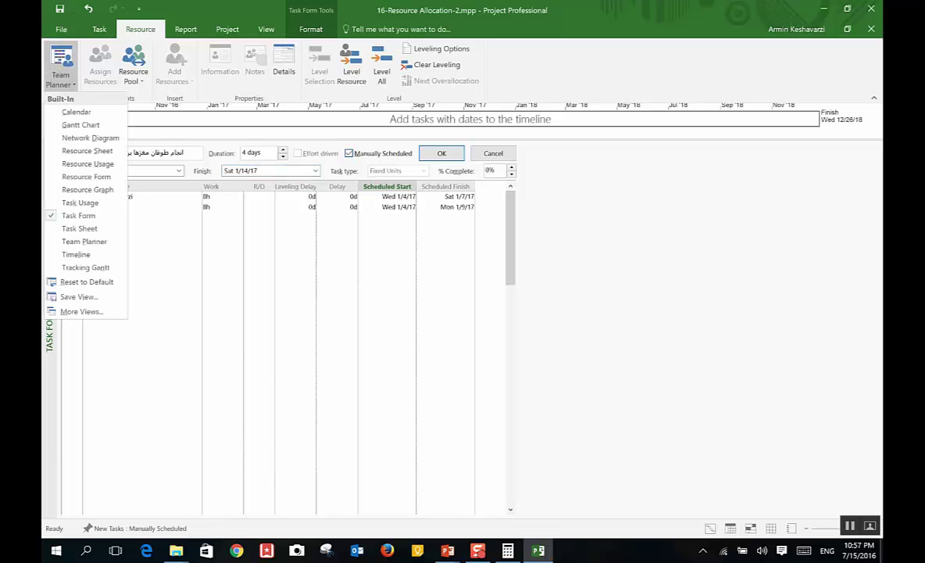
{"action": "left_click", "coordinate": [86, 228]}
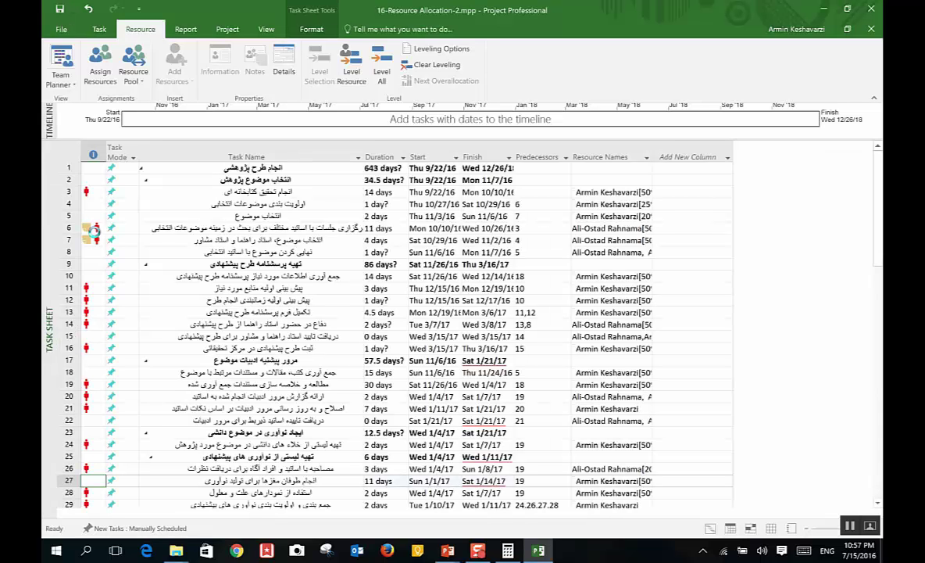
{"action": "left_click", "coordinate": [708, 191]}
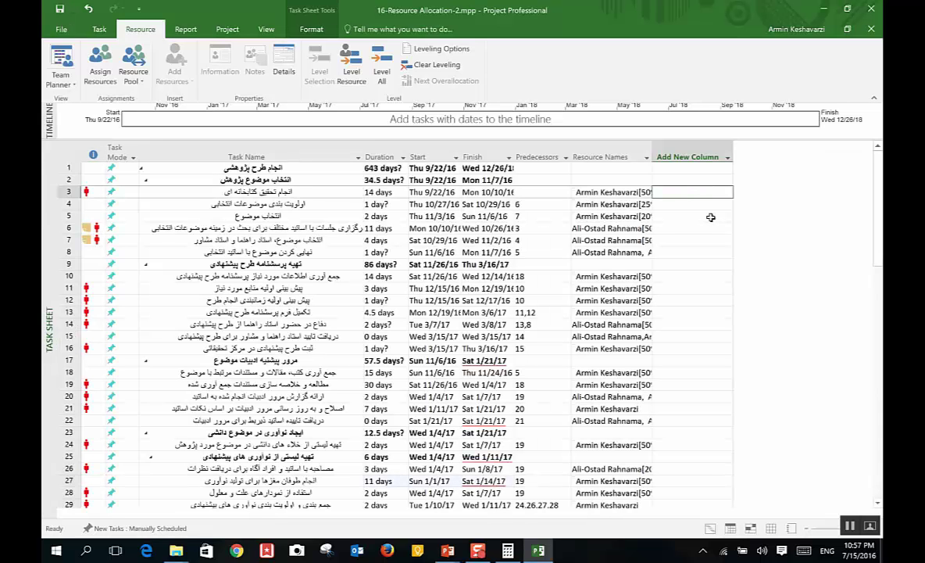